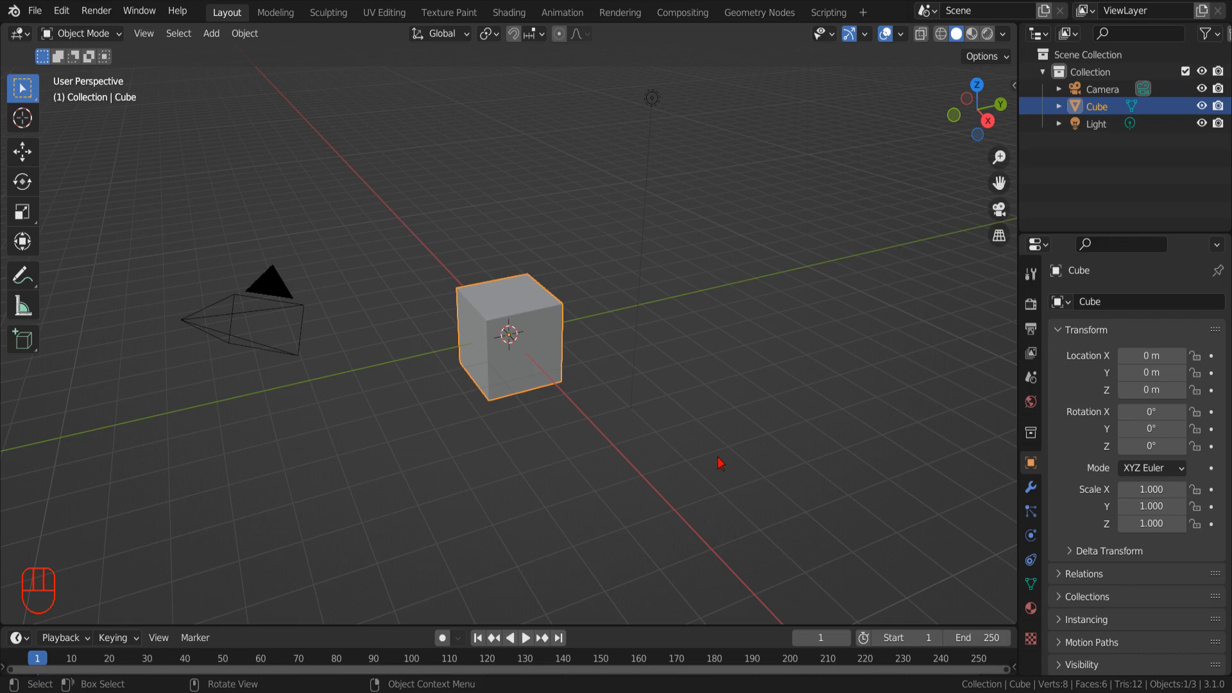
- Add a Geometry Nodes modifier to the cube
left_click(1032, 513)
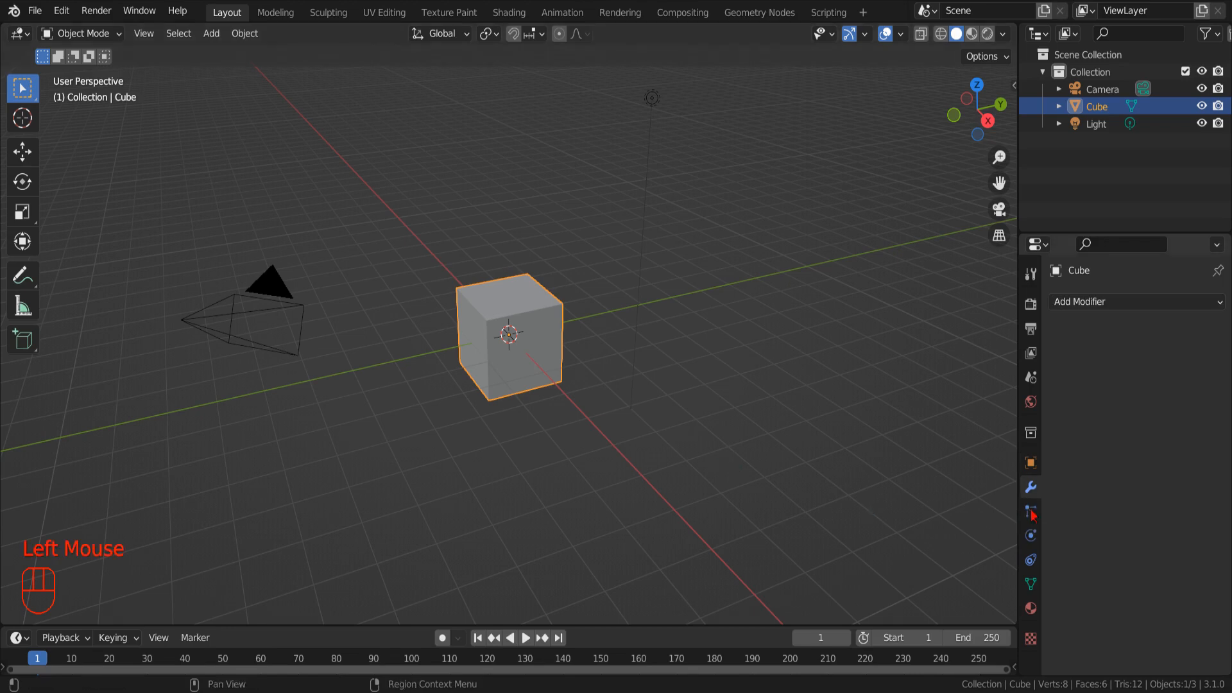
left_click(1089, 302)
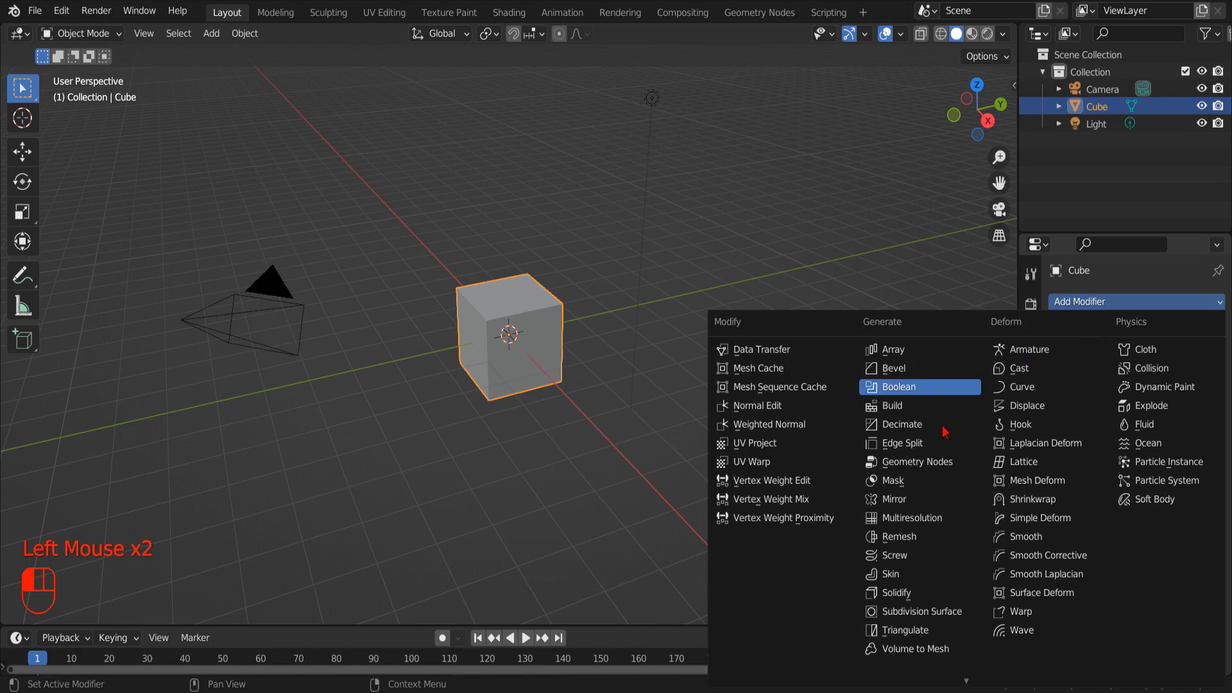
left_click(921, 462)
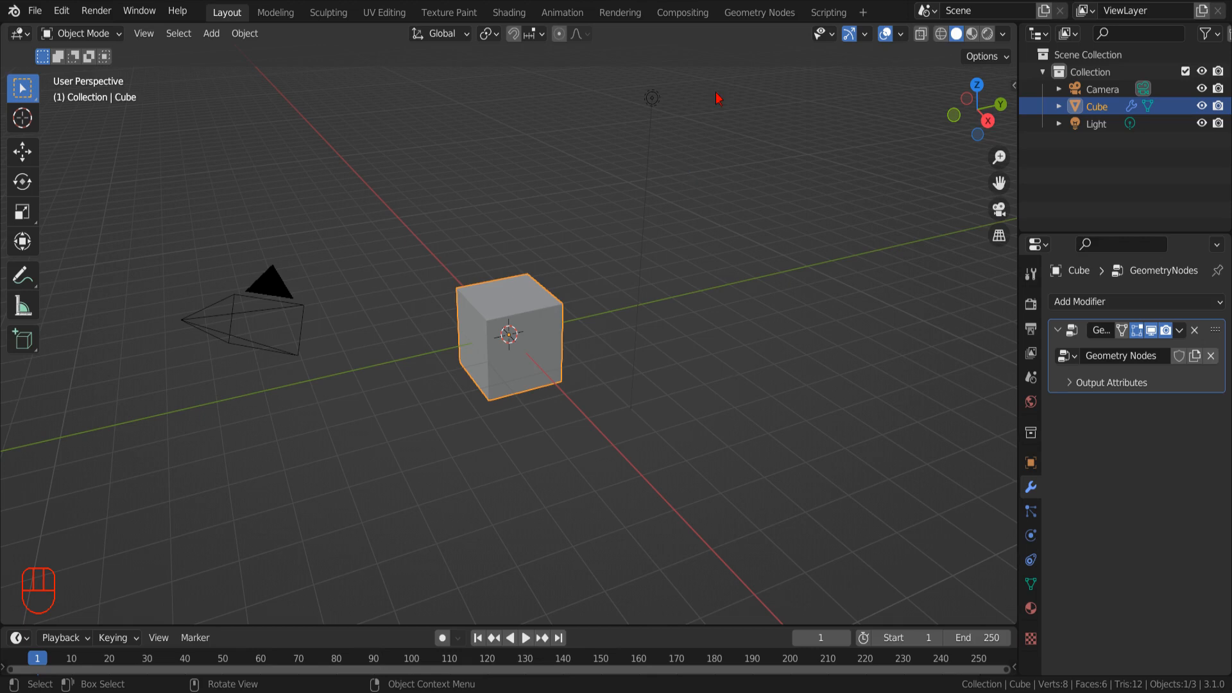
- Switch to the Geometry Nodes workspace and turn its spreadsheet area into an Image Editor
left_click(748, 12)
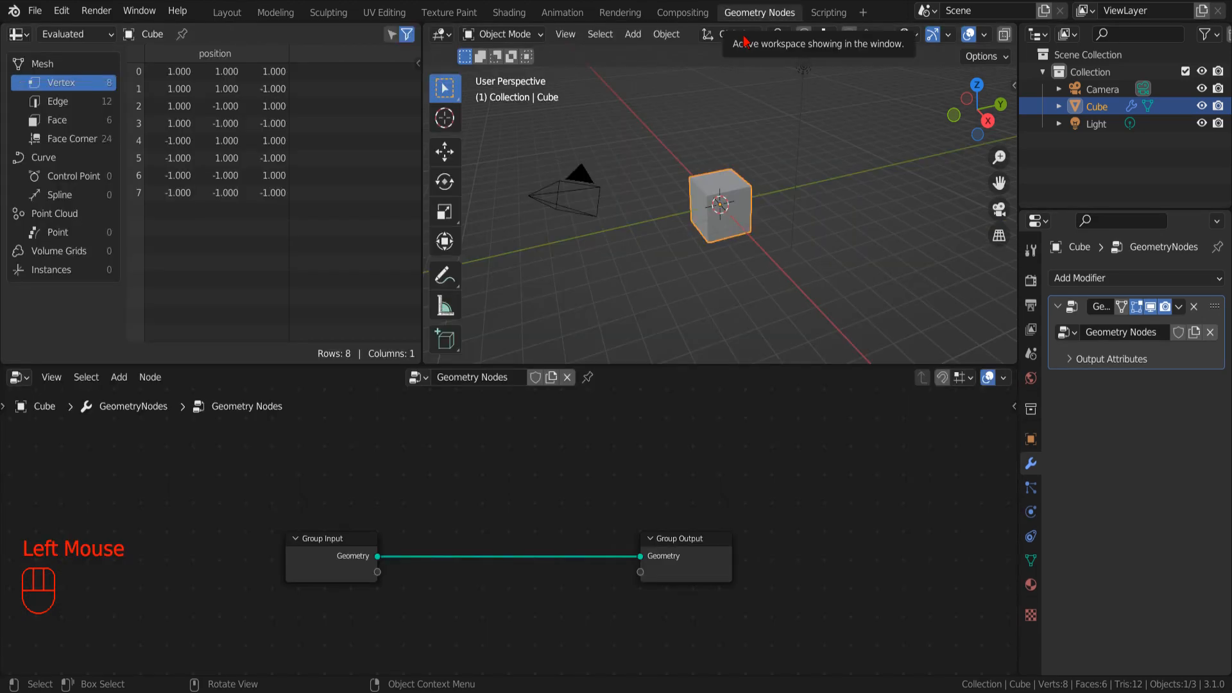
left_click(19, 34)
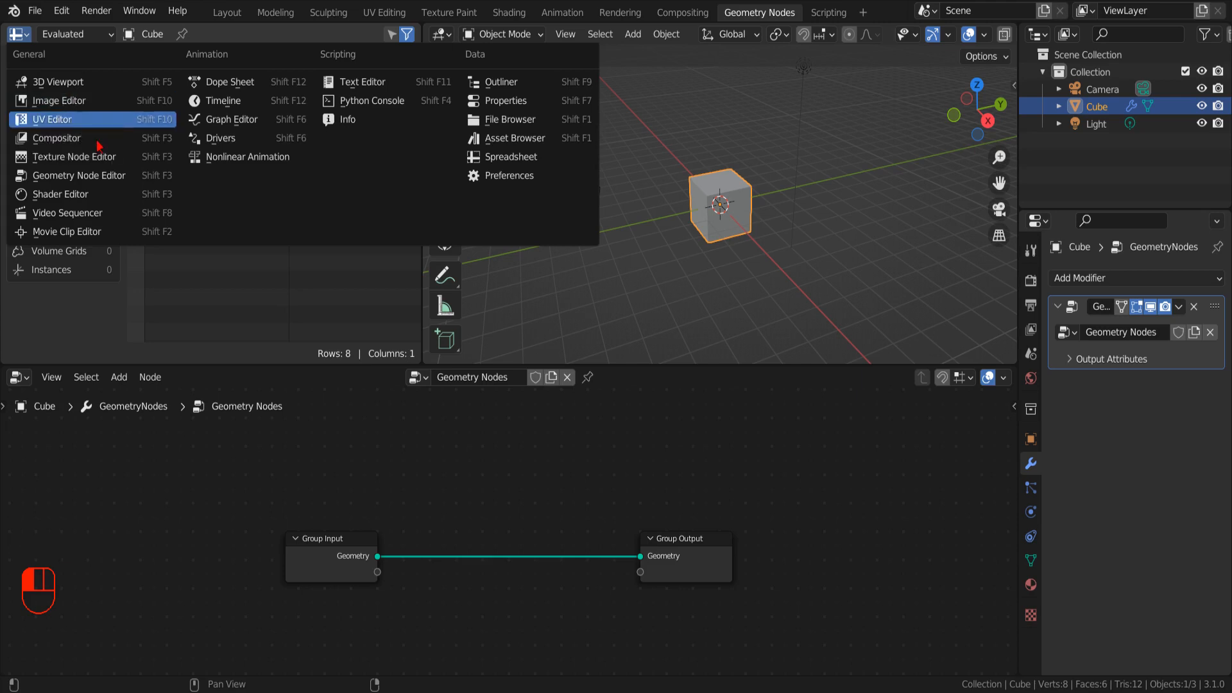
left_click(59, 100)
- Load the reference image rail.png from the C: drive into the Image Editor
left_click(276, 34)
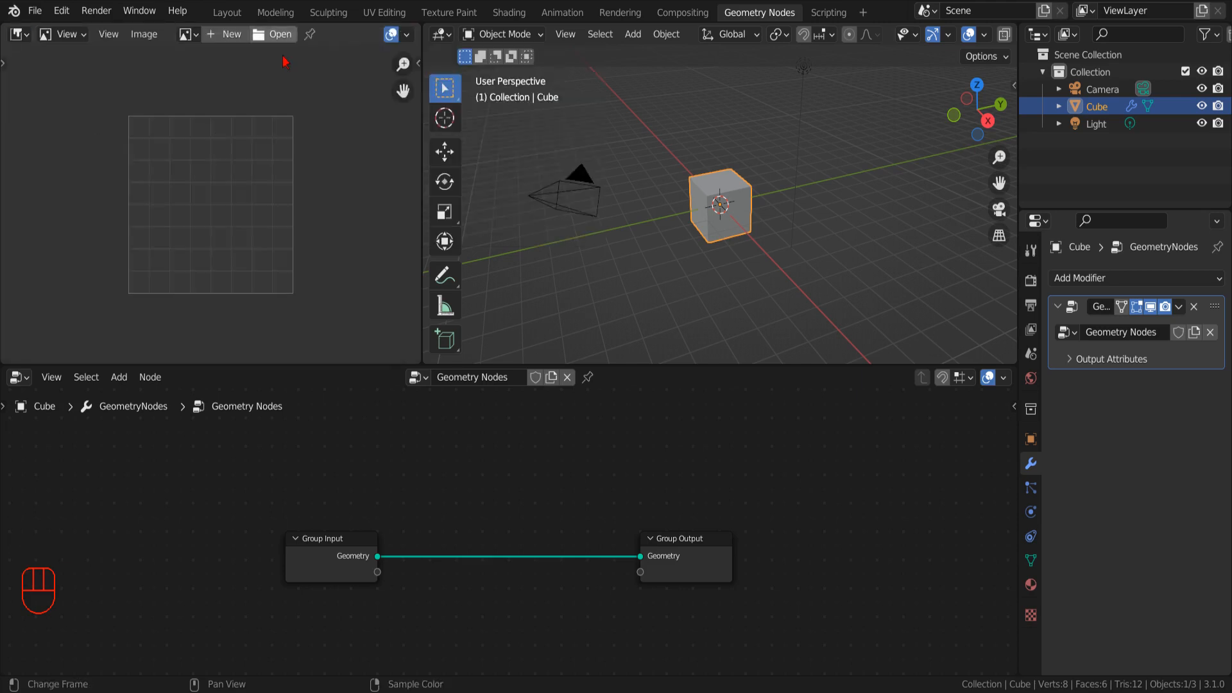
left_click(424, 385)
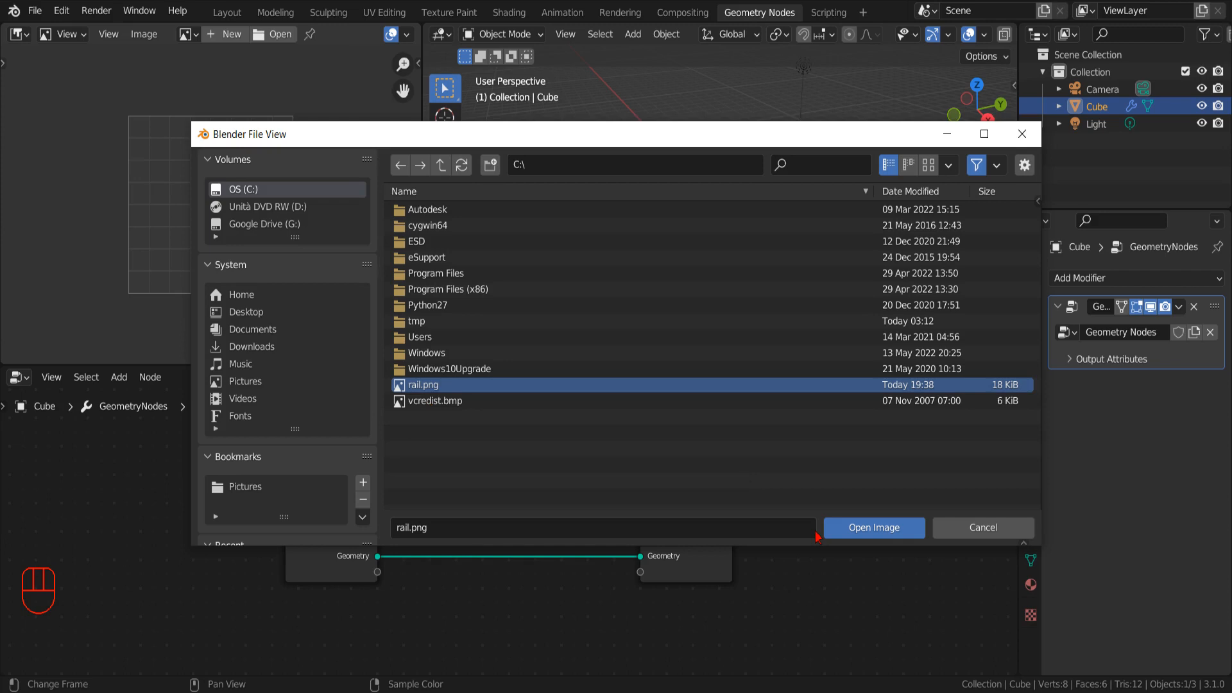
left_click(834, 528)
scroll(197, 204, "up", 2)
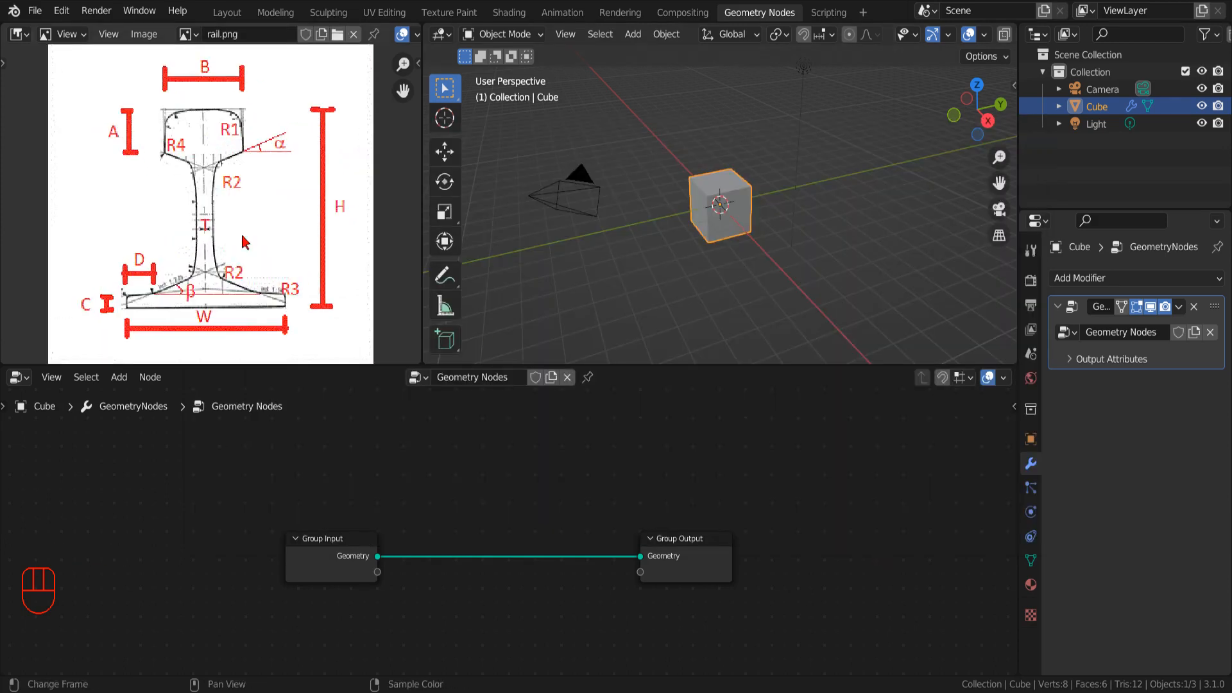
- Spread the Group Input and Group Output nodes apart and add a Float group input named H
left_click_drag(687, 541, 899, 516)
left_click_drag(350, 573, 235, 543)
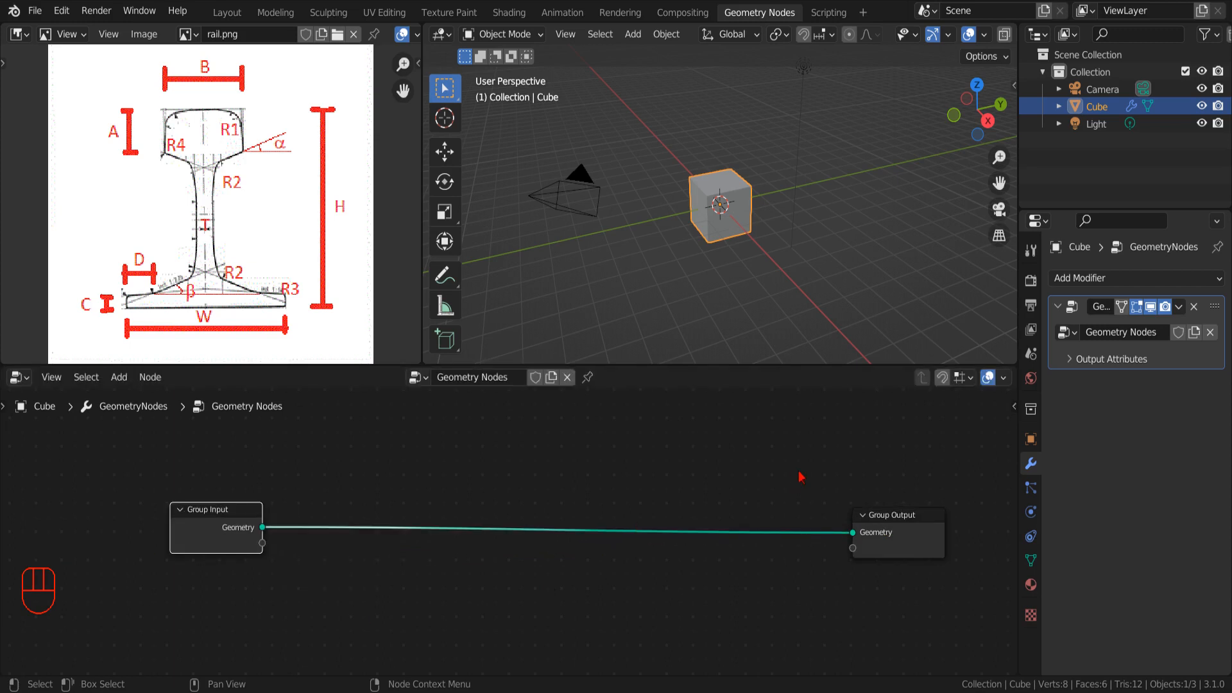
key("n")
left_click(1008, 537)
left_click(982, 426)
left_click(949, 533)
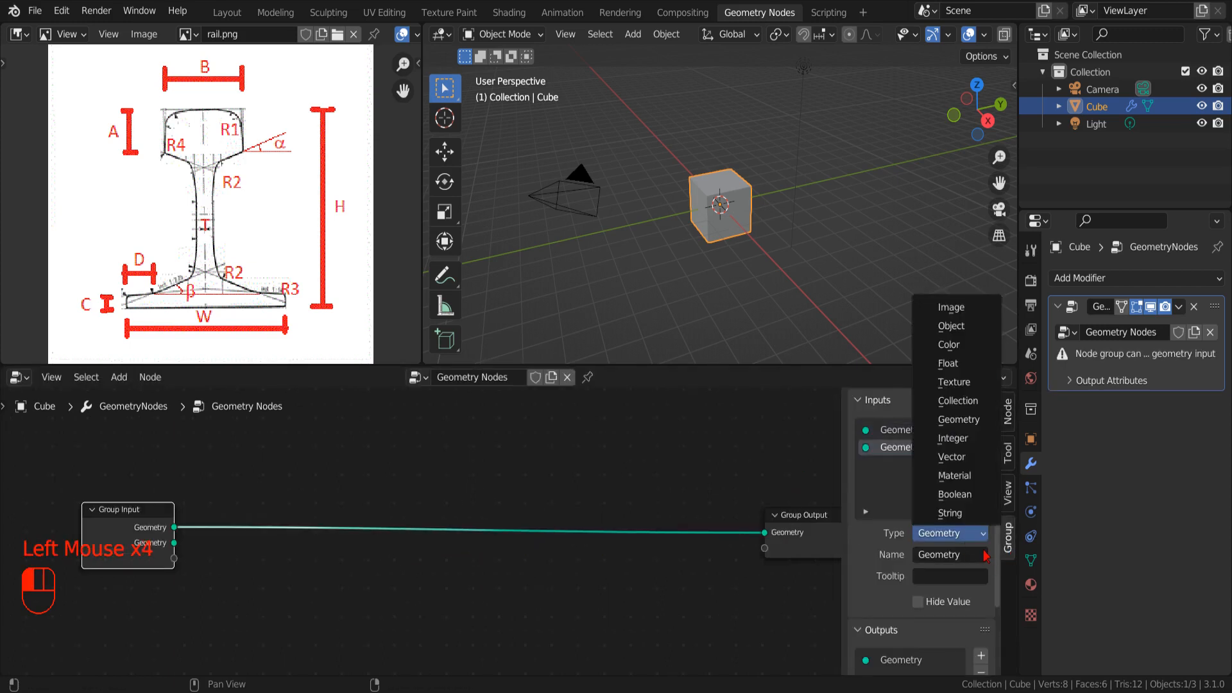
left_click(956, 363)
left_click(963, 554)
type("H")
key("Return")
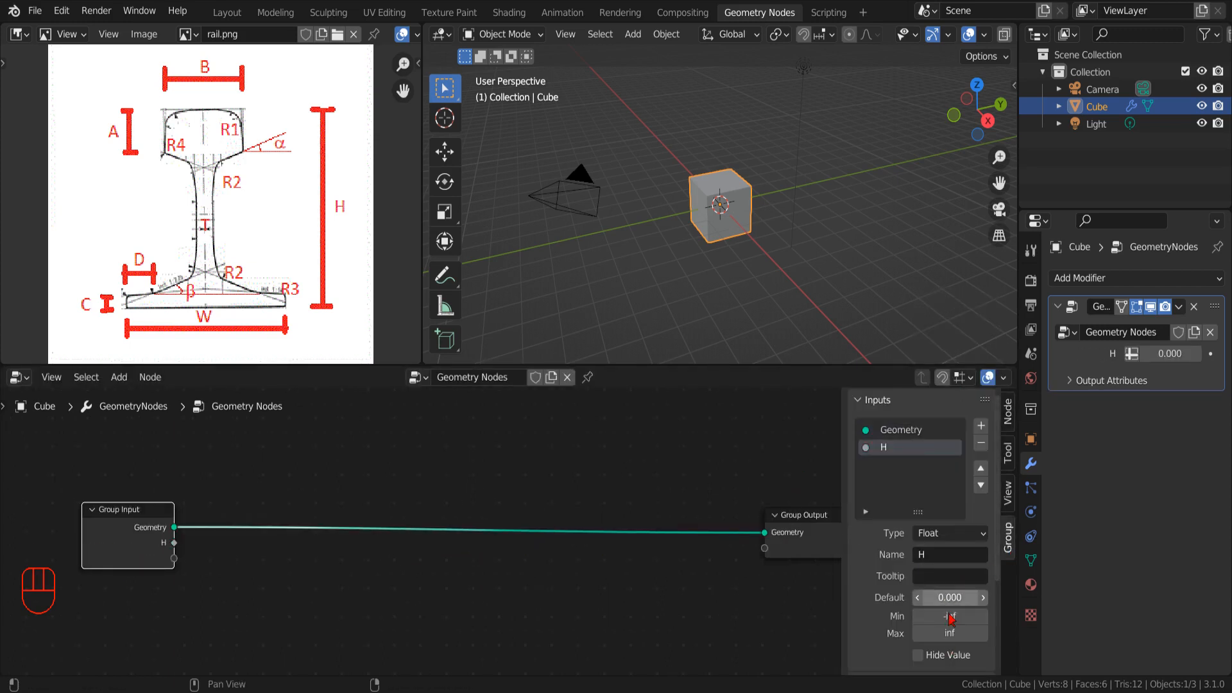
- Set the H input's default value to 0.3 and its minimum to 0
left_click(948, 604)
type("0.3")
key("Return")
left_click(950, 617)
key("Escape")
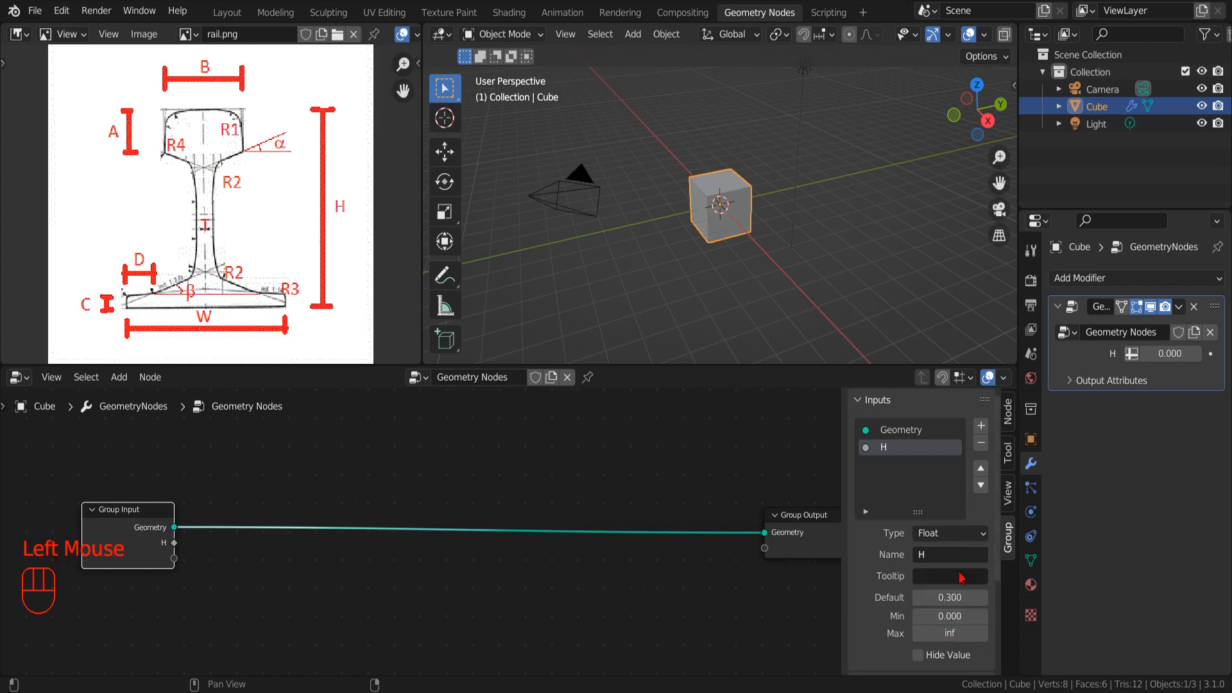
- Add a Float group input named W with a default of 0.15 and a minimum of 0
left_click(981, 425)
left_click(950, 554)
type("W")
left_click(949, 598)
type("0.15")
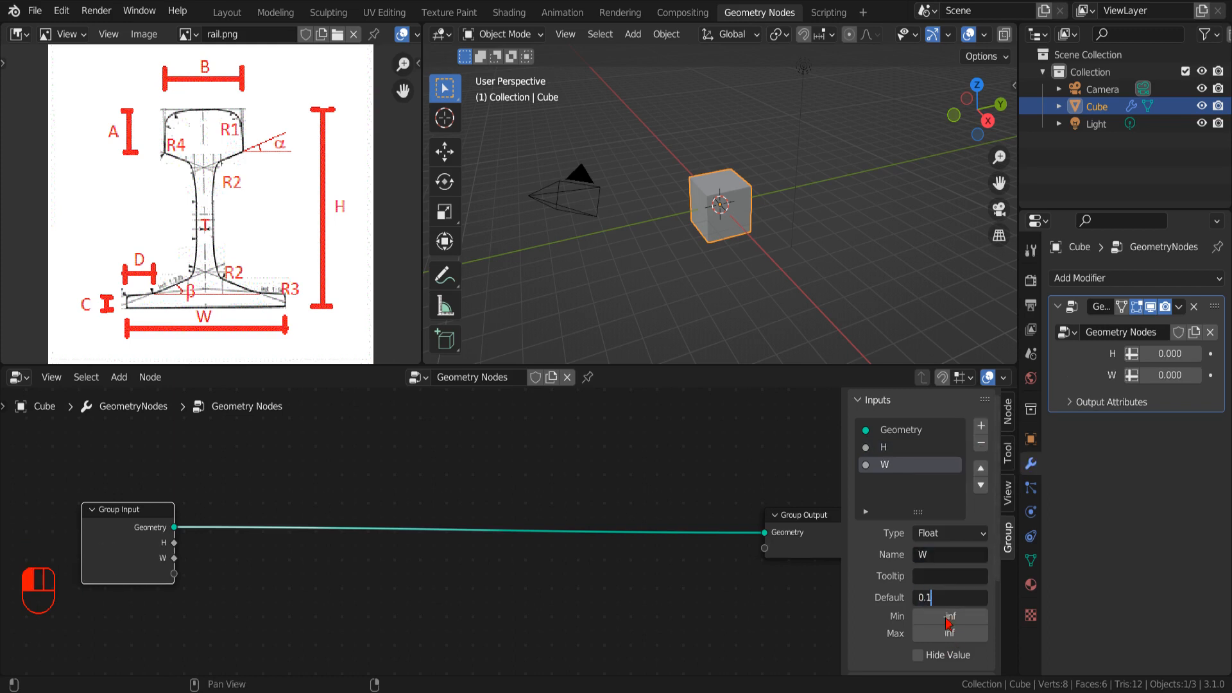
left_click(950, 616)
type("0")
key("Return")
- Add a Float group input named B with a default of 0.15 and a minimum of 0
left_click(982, 426)
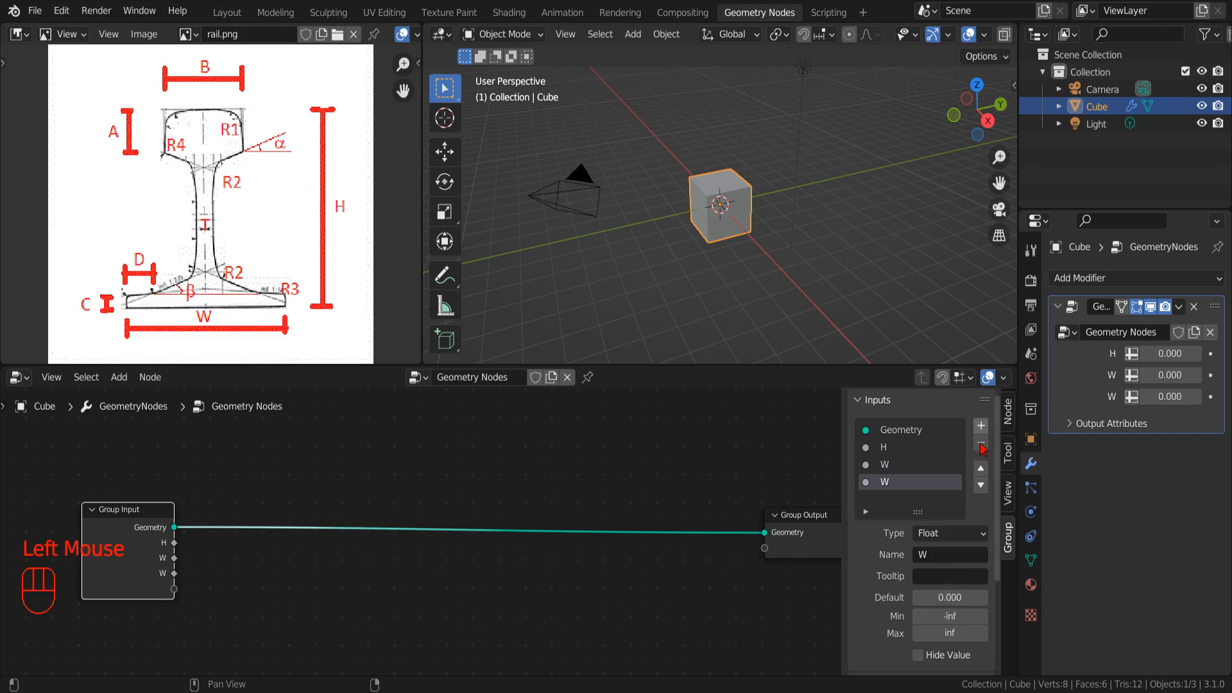
double_click(950, 555)
type("B")
left_click(963, 596)
type("0.")
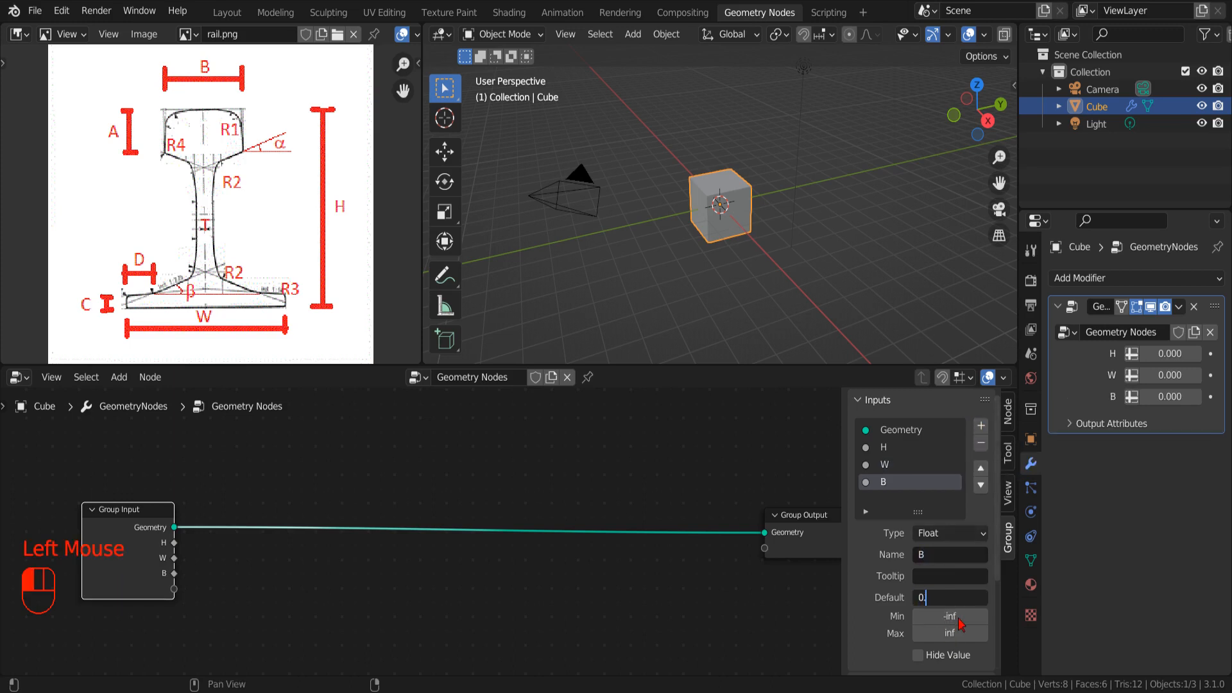
type("15")
left_click(960, 617)
type("000")
key("Return")
- Add a Float group input named A with a default of 0.05 and a minimum of 0
left_click(982, 426)
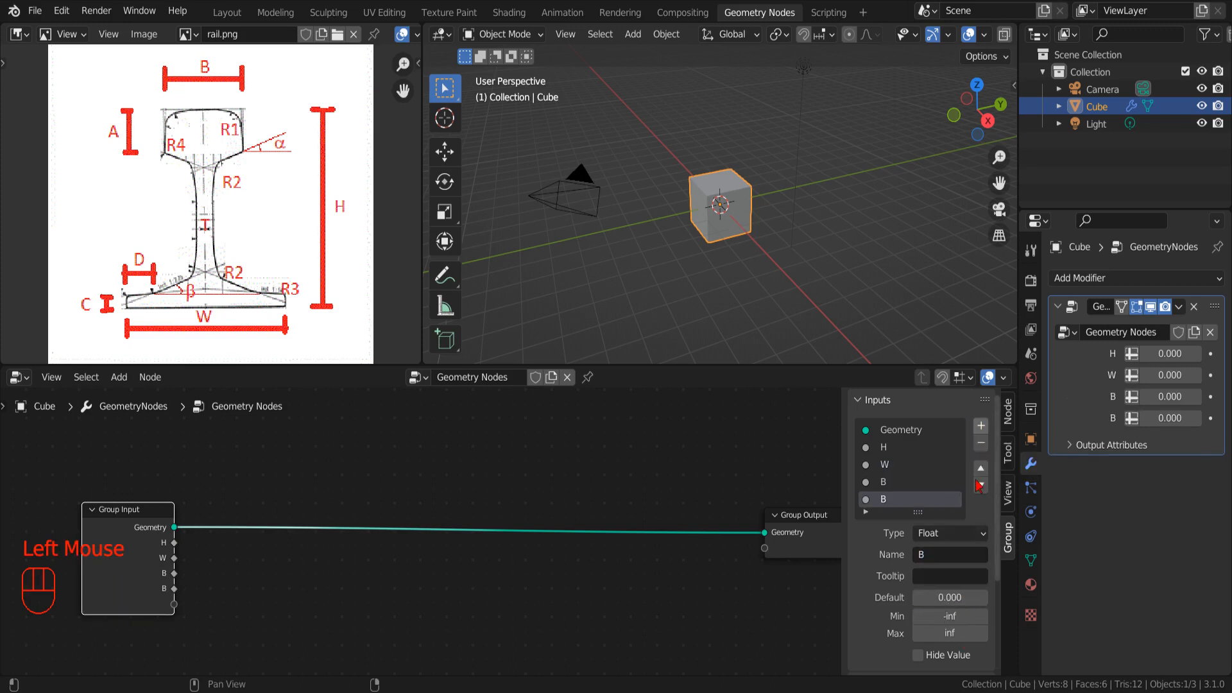
double_click(950, 554)
type("A")
left_click(950, 597)
type("0.05")
left_click(950, 616)
type("0")
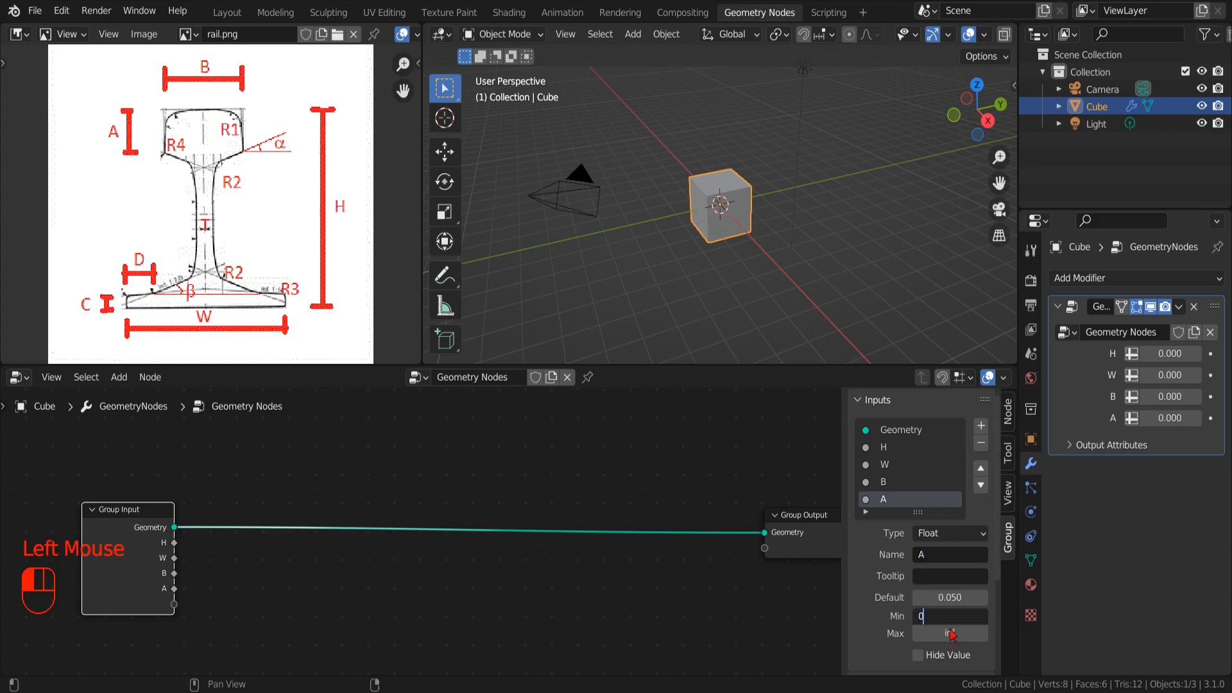
key("Return")
- Add a Float group input named C with a default of 0.02 and a minimum of 0
left_click(981, 425)
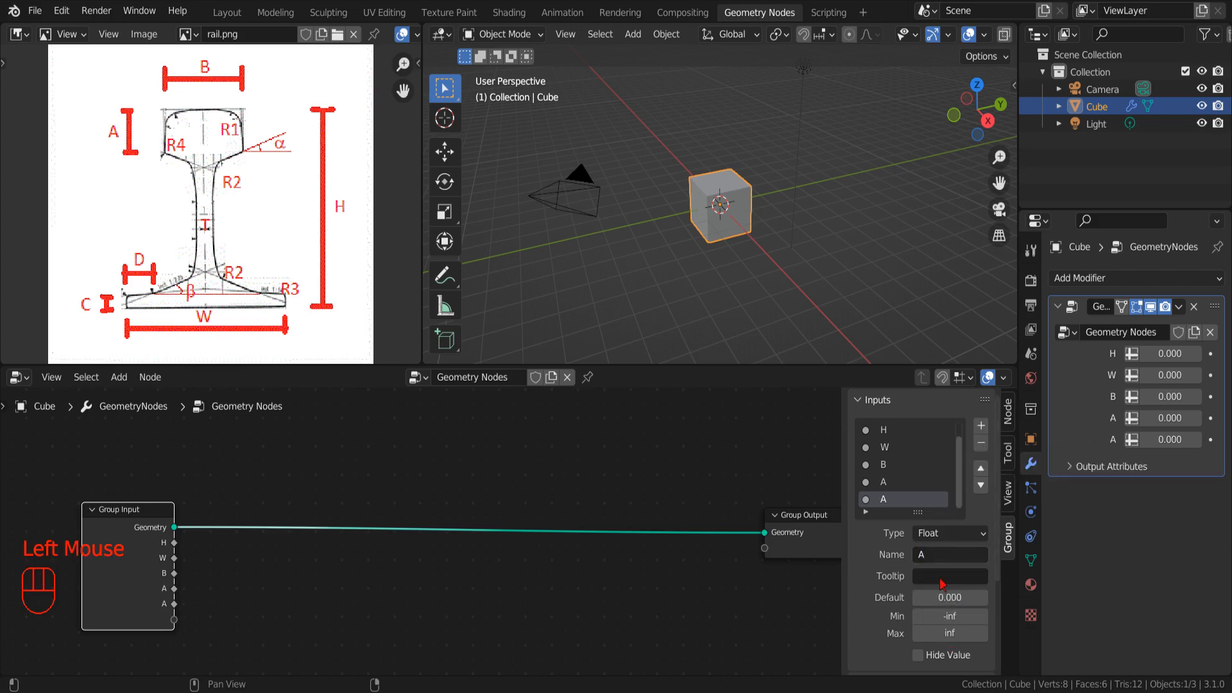
double_click(950, 554)
type("C")
left_click(950, 597)
type("0.02")
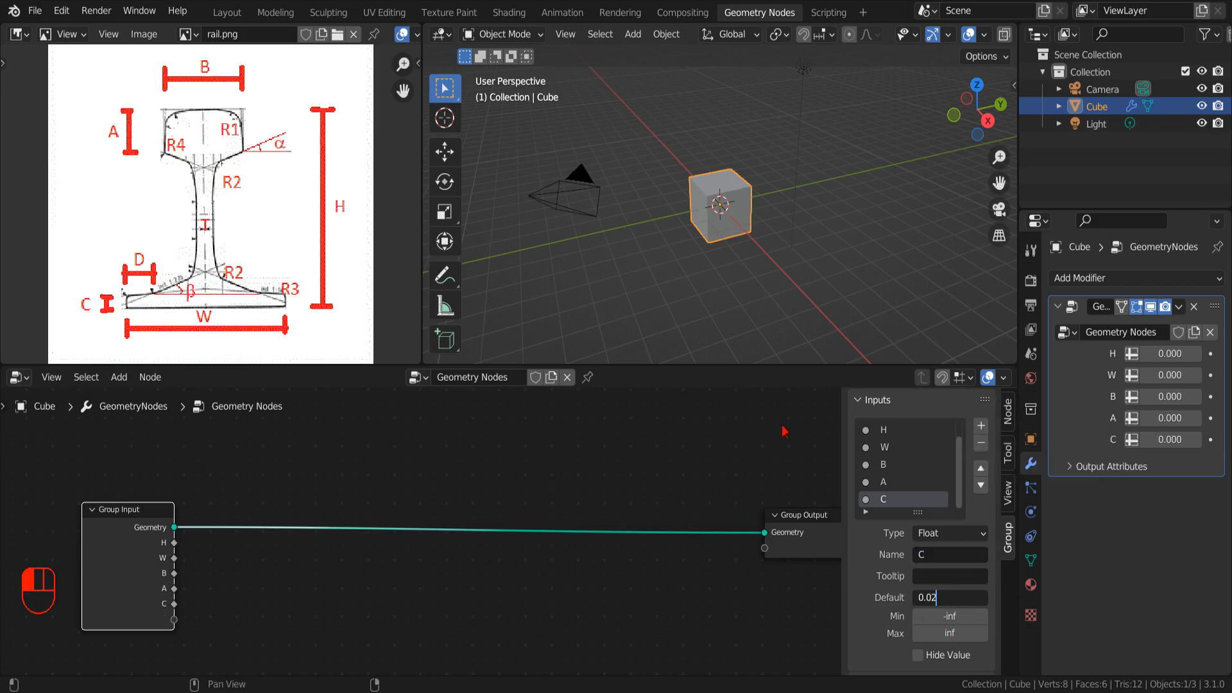
left_click(963, 617)
type("0")
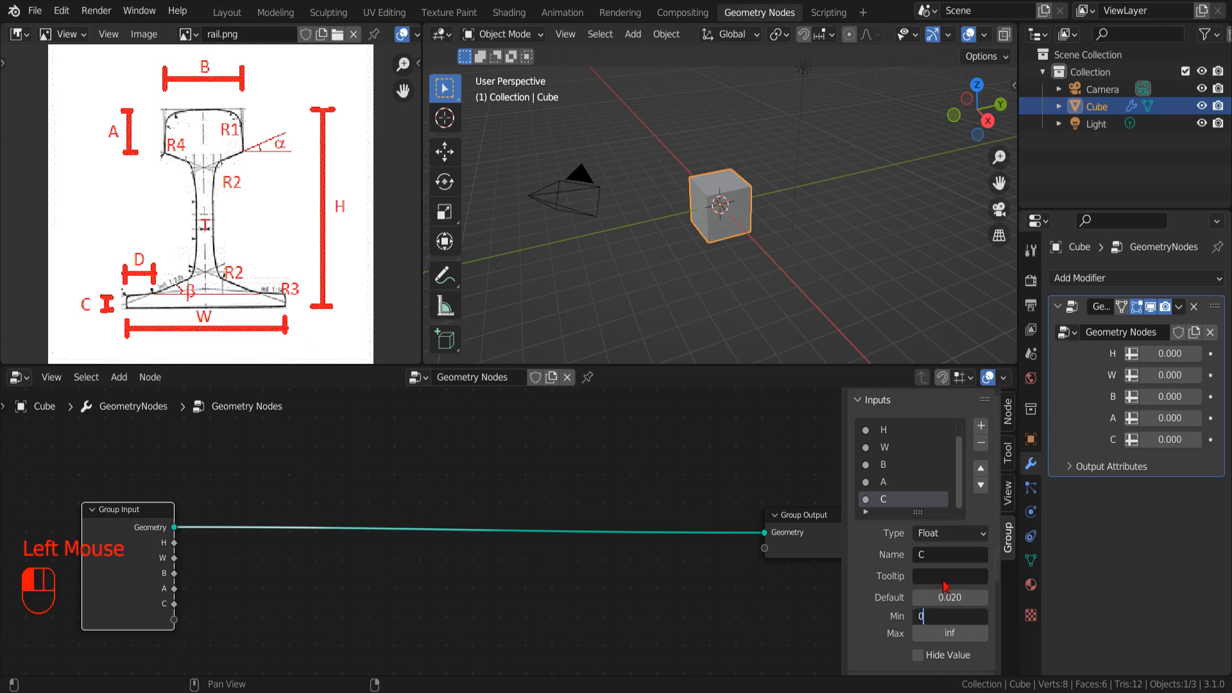
key("Return")
- Add a Float group input named D and set its default and minimum values
left_click(981, 426)
double_click(950, 554)
type("D")
left_click(950, 597)
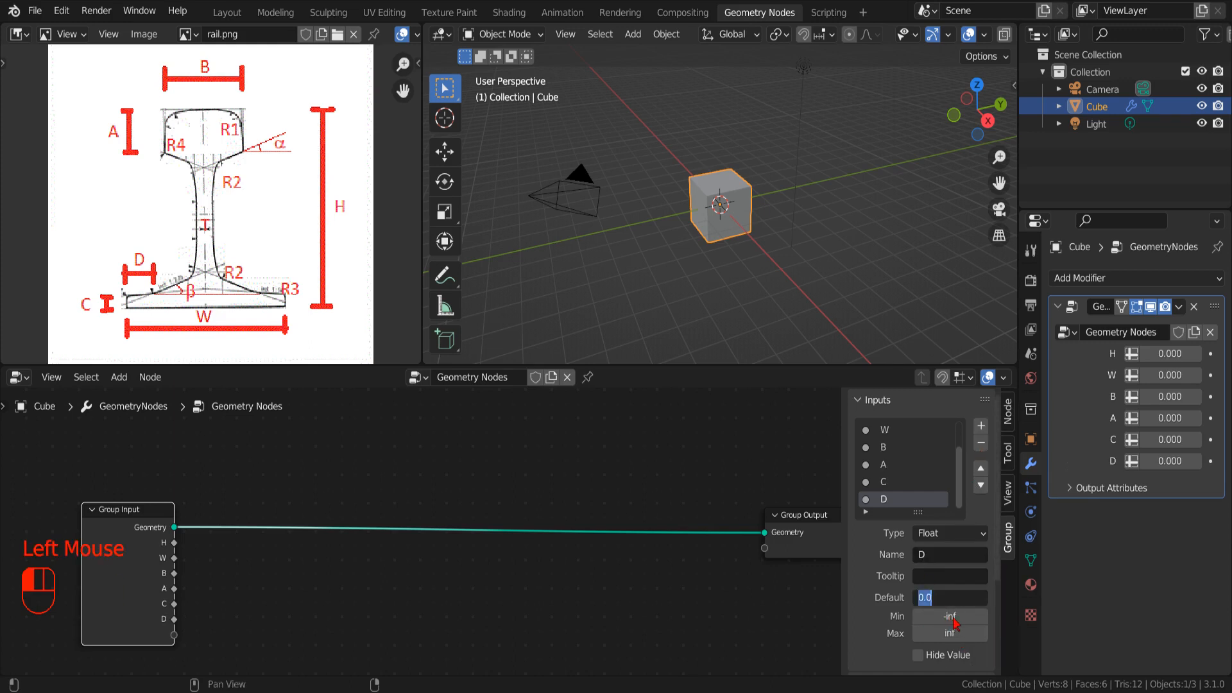
type("0.0")
left_click(955, 618)
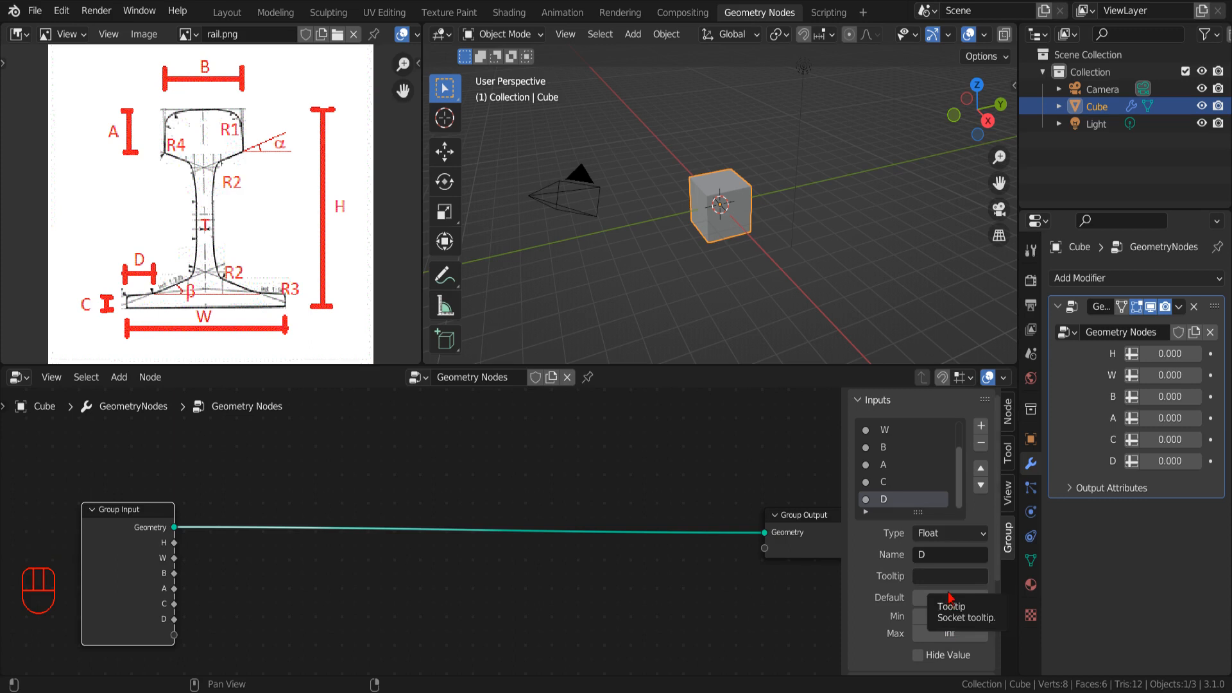
- Add a Float group input named R1 with a default of 0.025 and a minimum of 0
left_click(982, 426)
double_click(950, 555)
type("R1")
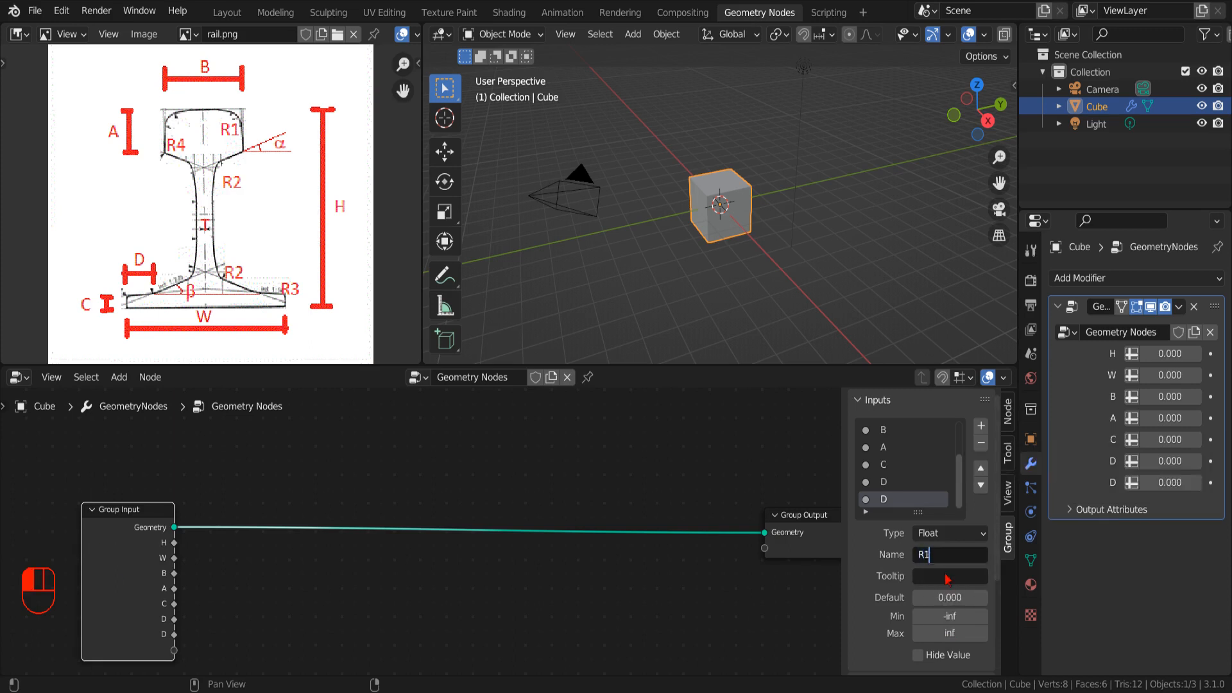
left_click(948, 620)
type("0.005")
left_click(953, 622)
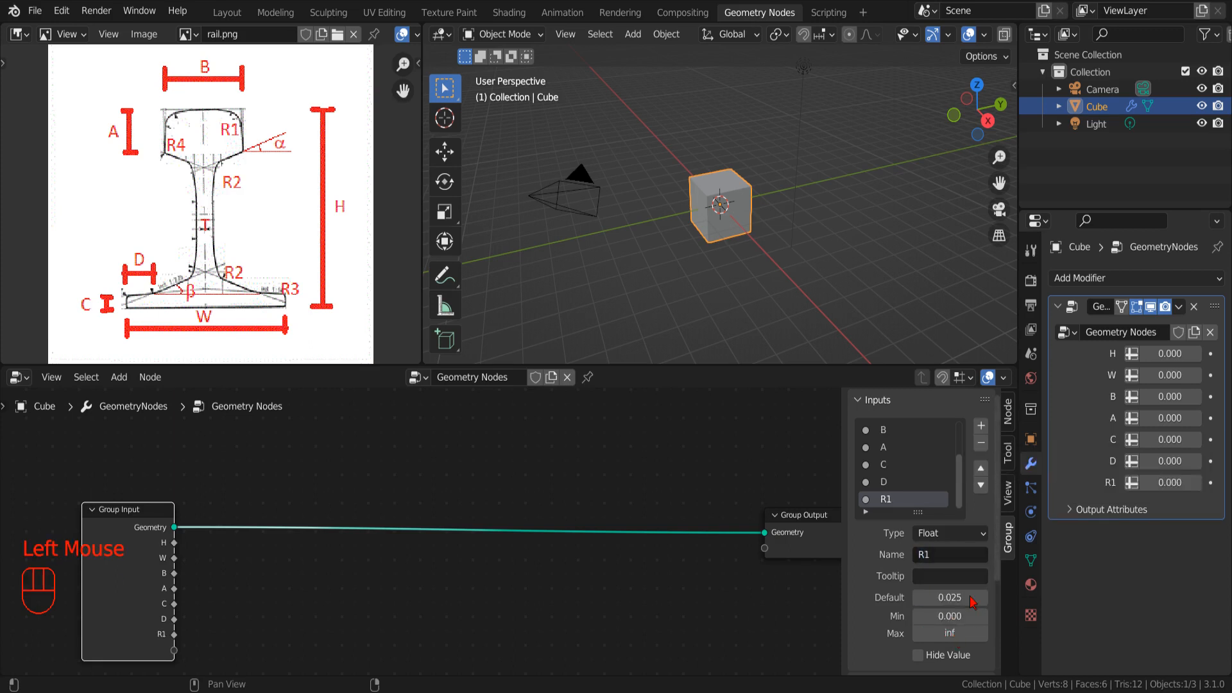
- Add a Float group input named R2 with a default of 0.015 and a minimum of 0
left_click(981, 426)
double_click(950, 555)
type("R2")
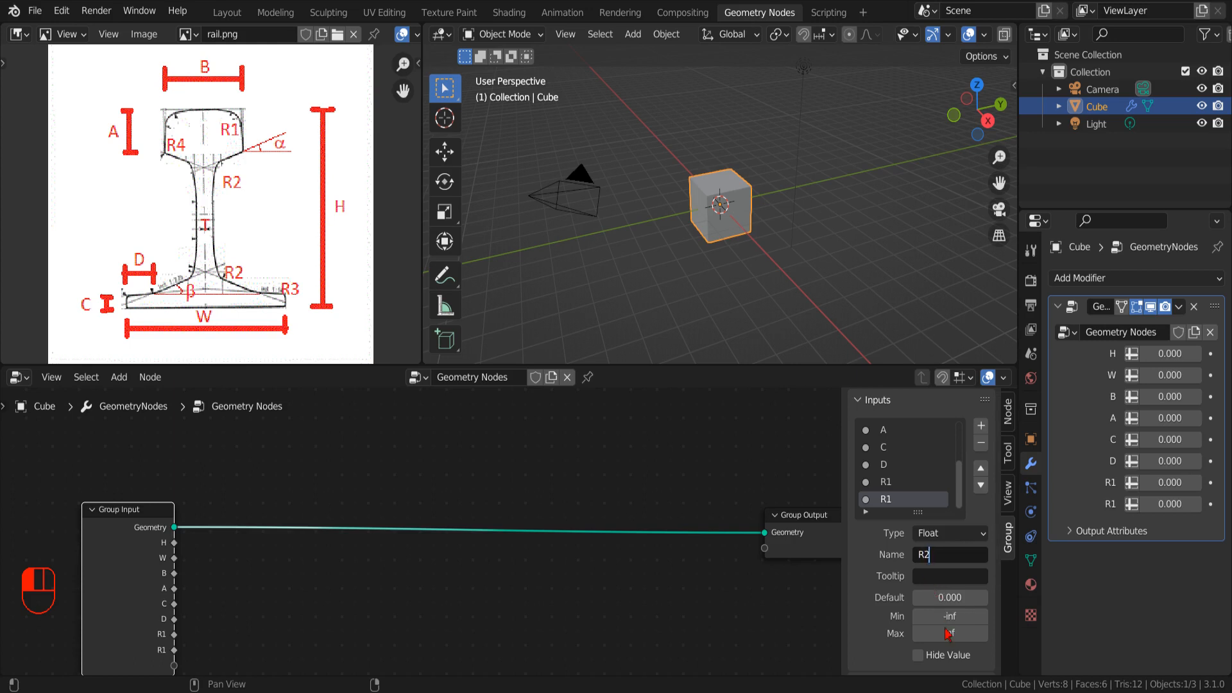
left_click(950, 597)
type("0.015")
left_click(950, 617)
type("0")
key("Return")
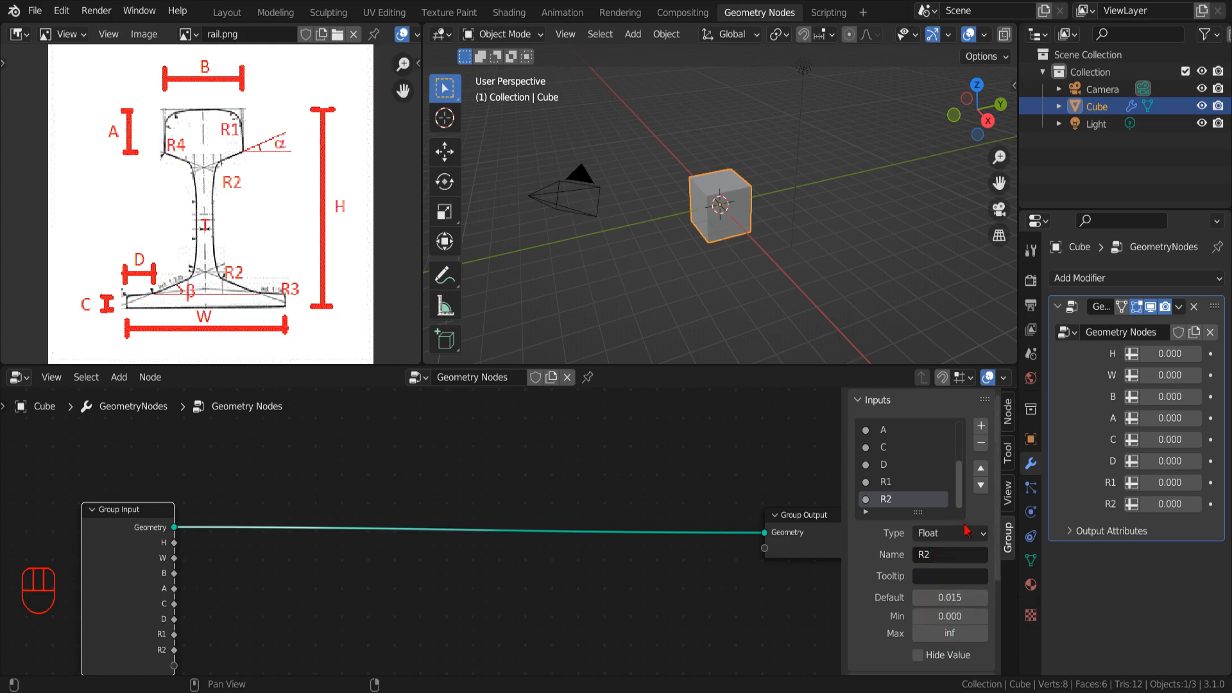
- Add a Float group input named R3 with a default of 0.005 and a minimum of 0
left_click(981, 426)
double_click(950, 554)
type("R3")
left_click(979, 597)
type("0.0")
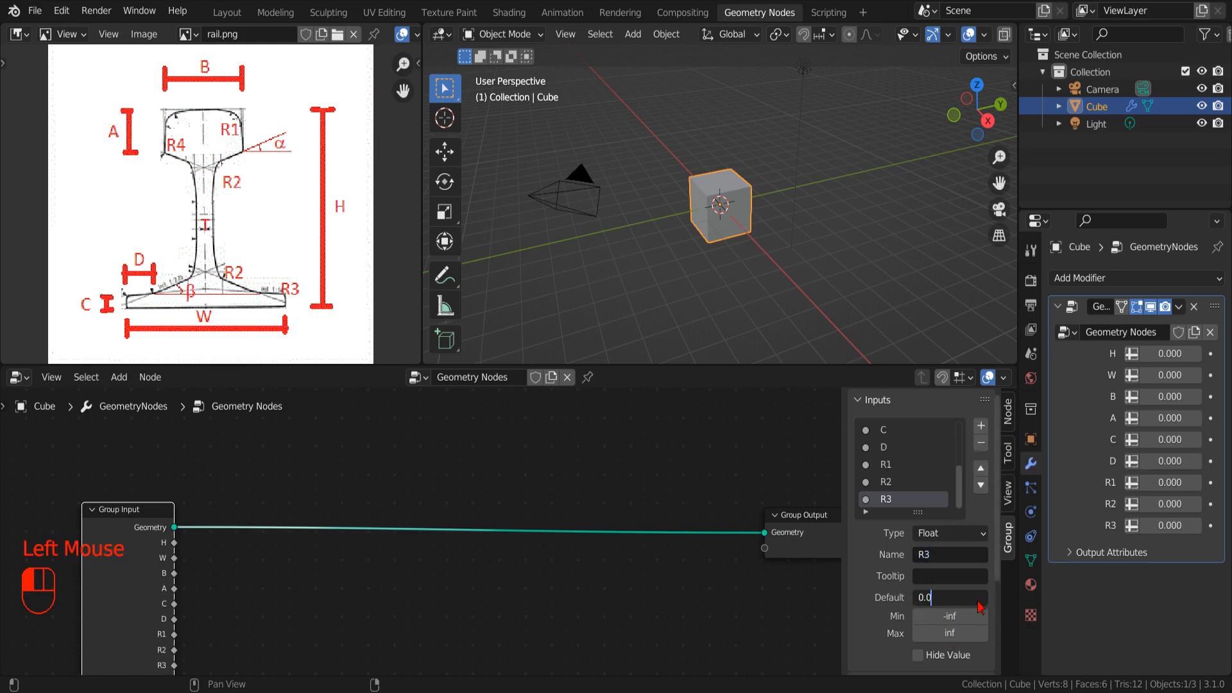
type("0")
type("5")
left_click(950, 618)
type("0")
left_click(974, 429)
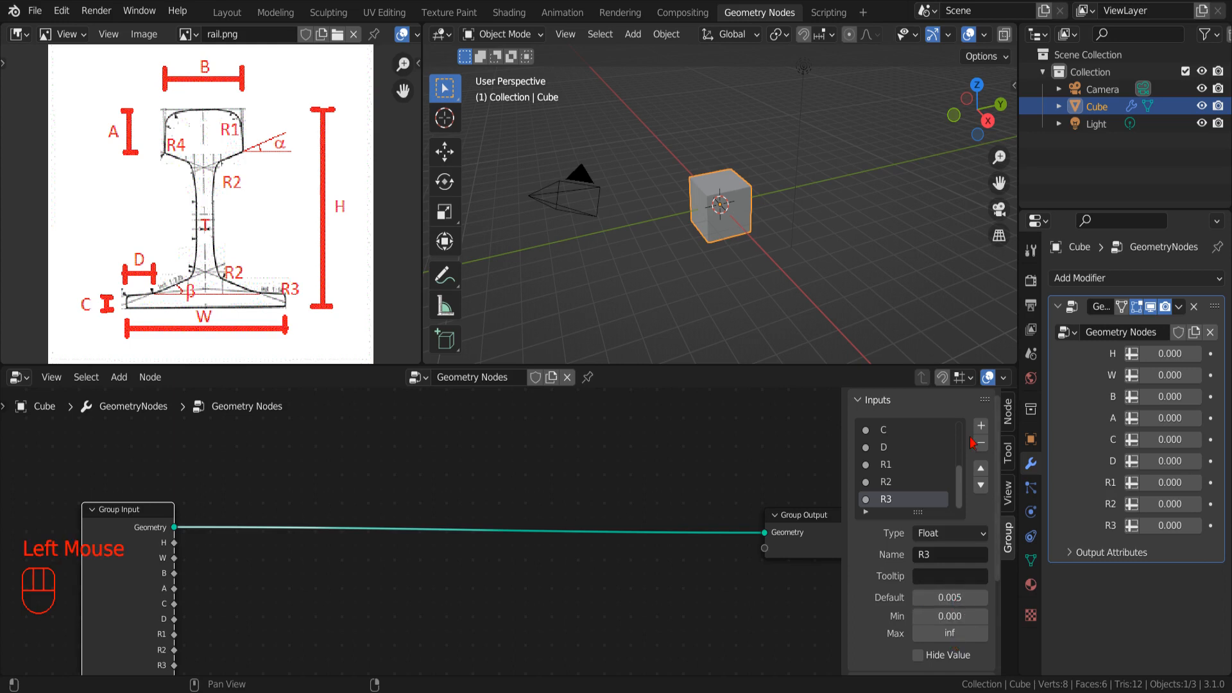
- Add a Float group input named R4 with both its default and minimum set to 0
left_click(980, 426)
left_click(944, 556)
type("R4")
key("Return")
left_click(950, 598)
type("0.005")
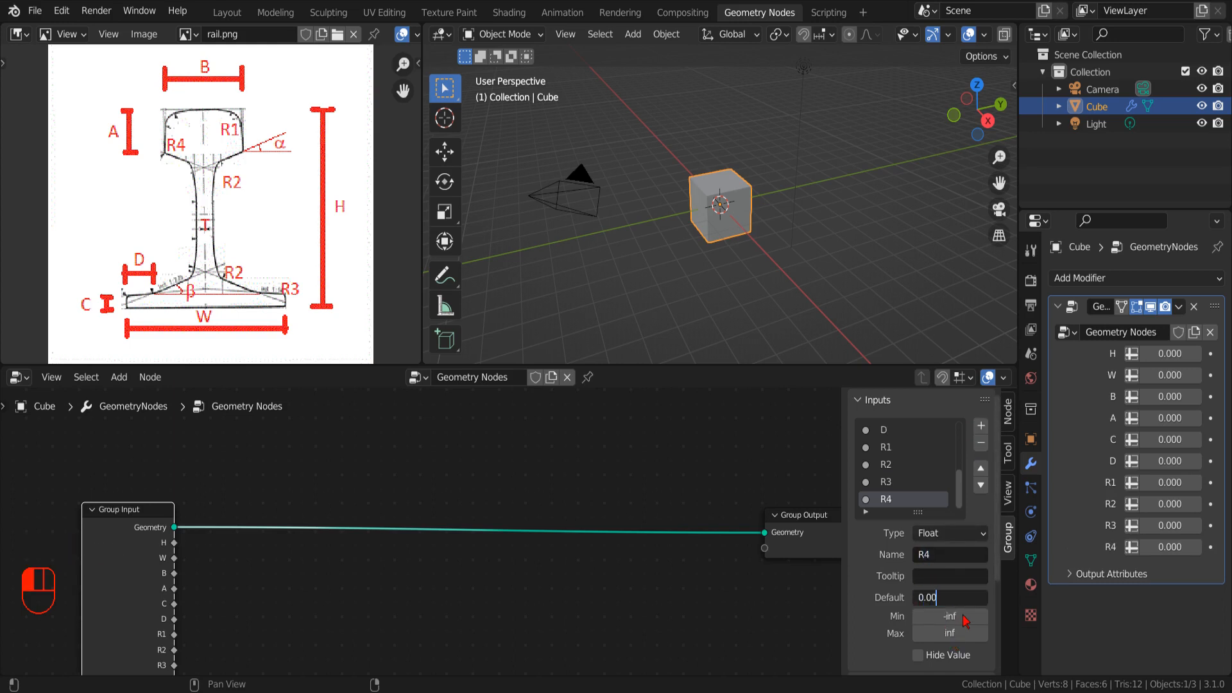
left_click(953, 618)
type("0")
left_click(950, 599)
type("0")
key("Return")
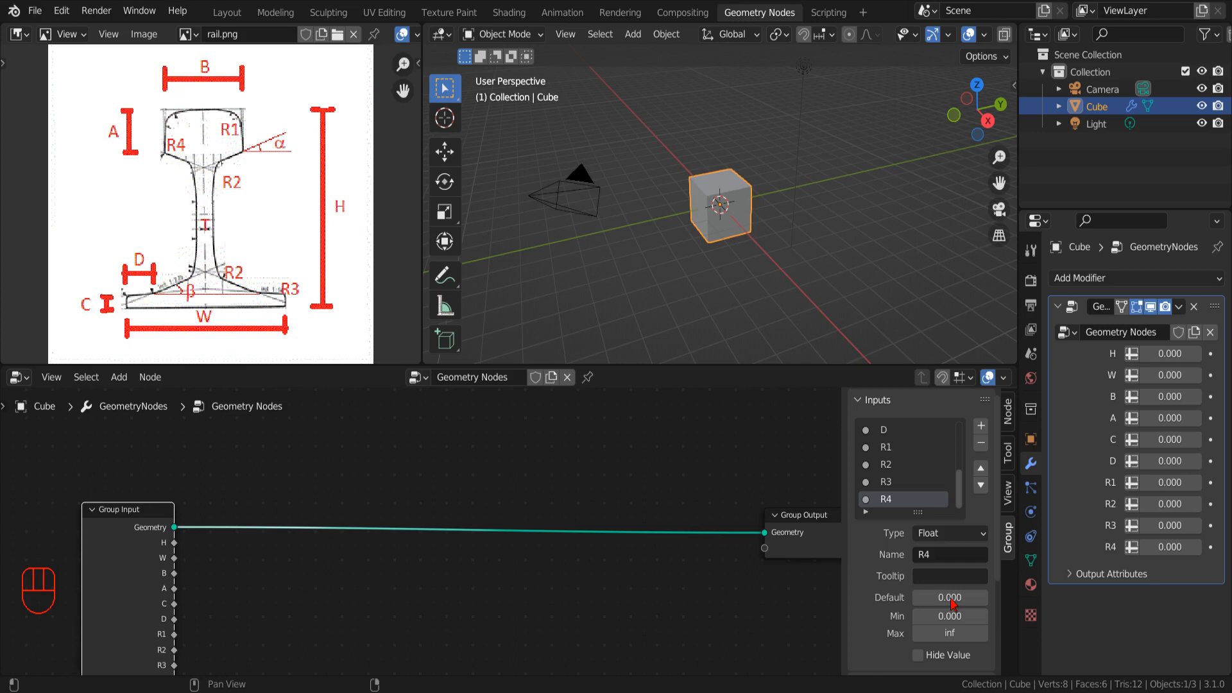
- Add a Float group input named T with a default of 0.015 and a minimum of 0
left_click(980, 425)
left_click(950, 554)
type("T")
left_click(953, 597)
type("0.02")
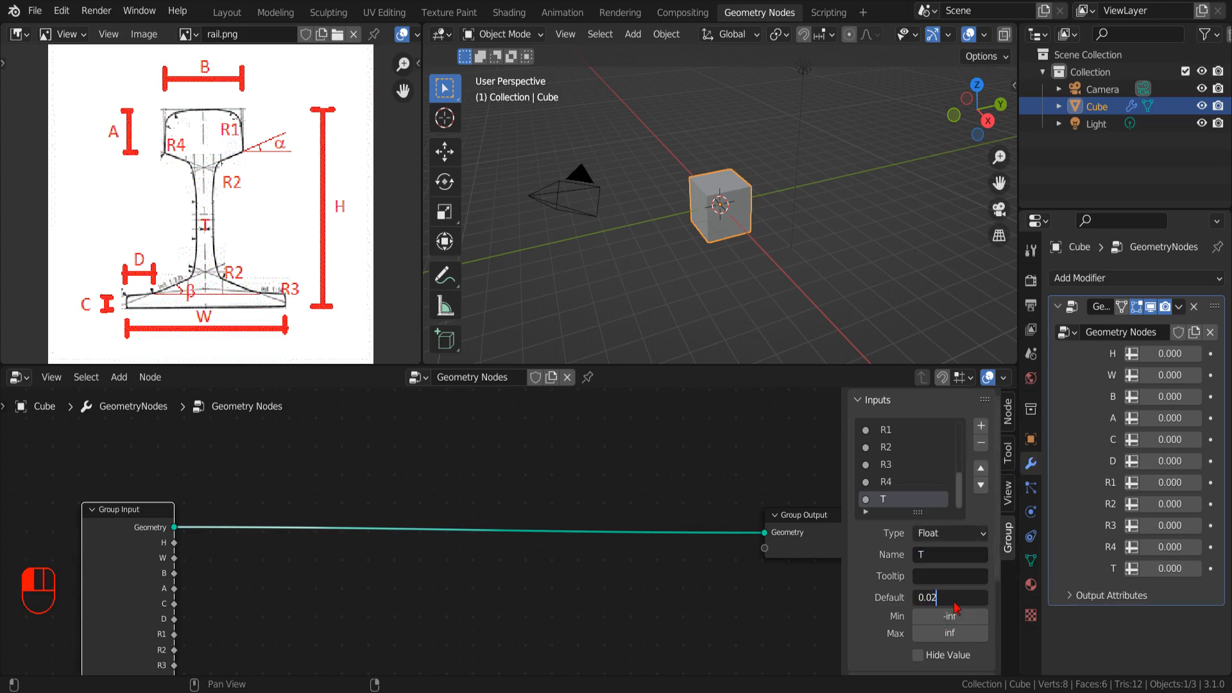
key("BackSpace")
type("15")
left_click(932, 620)
type("0")
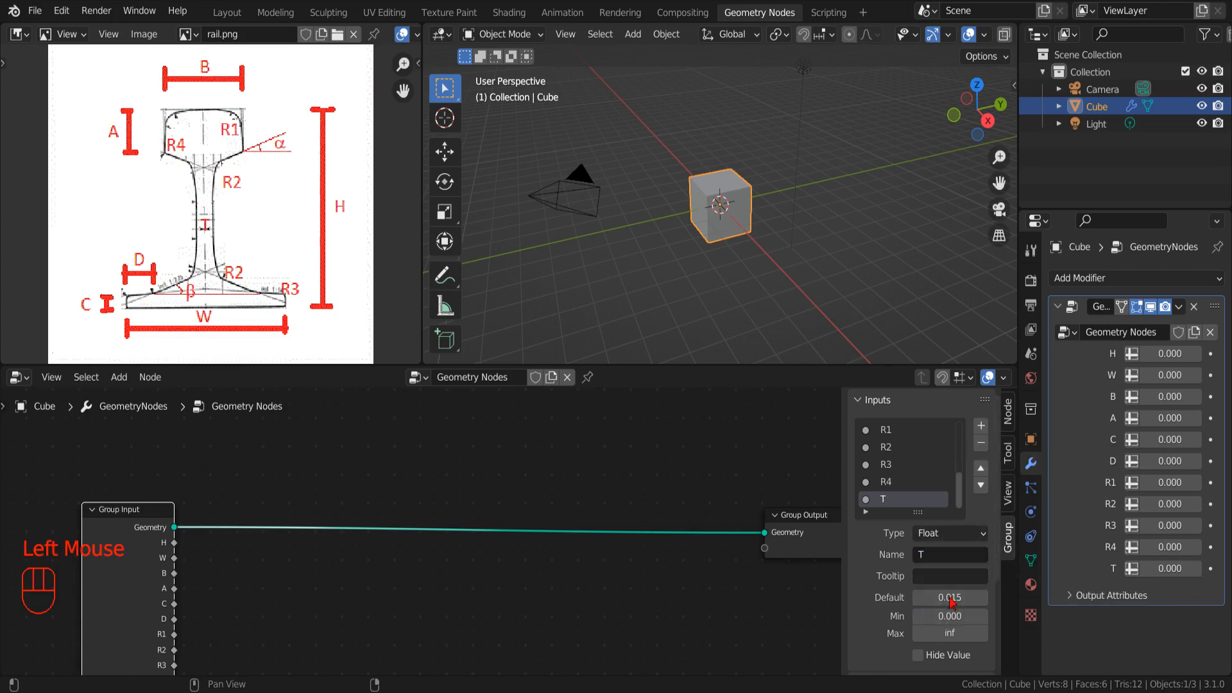
- Move the T input up the group input list to sit between D and R1
left_click(980, 468)
left_click(981, 468)
left_click(981, 468)
left_click(981, 468)
- Add a Float group input named alpha after R4, with a default of 20 and a minimum of 0
left_click(888, 499)
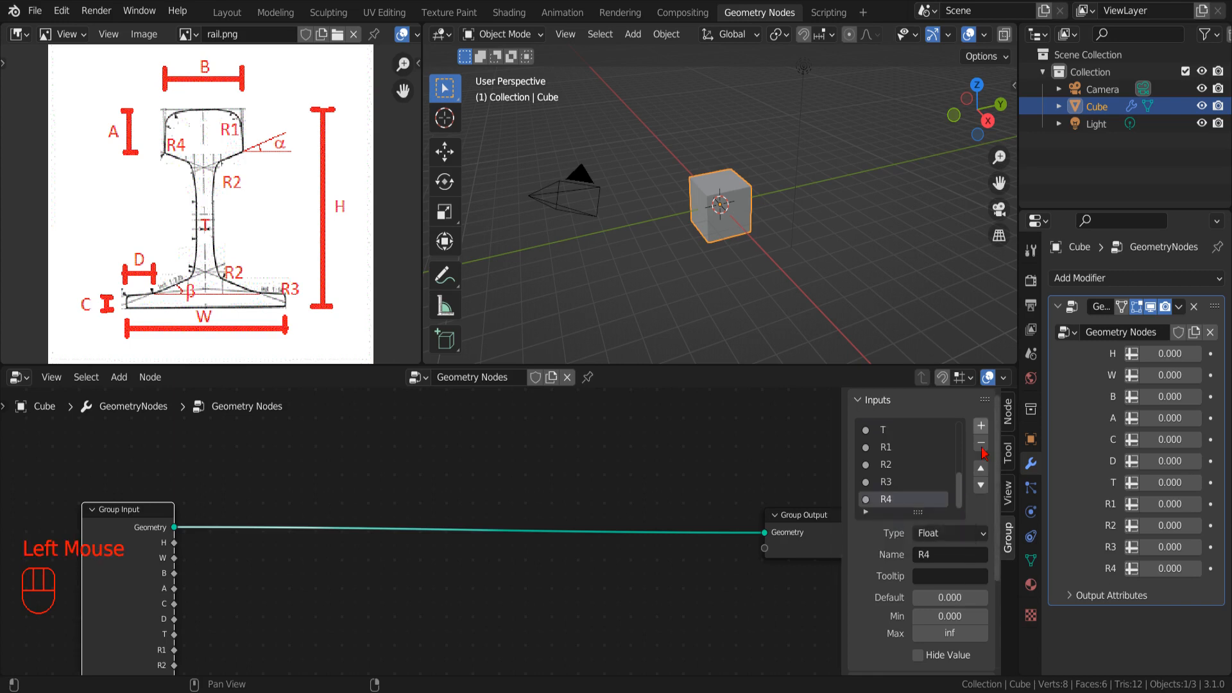
left_click(980, 426)
double_click(945, 556)
type("alpha")
double_click(950, 597)
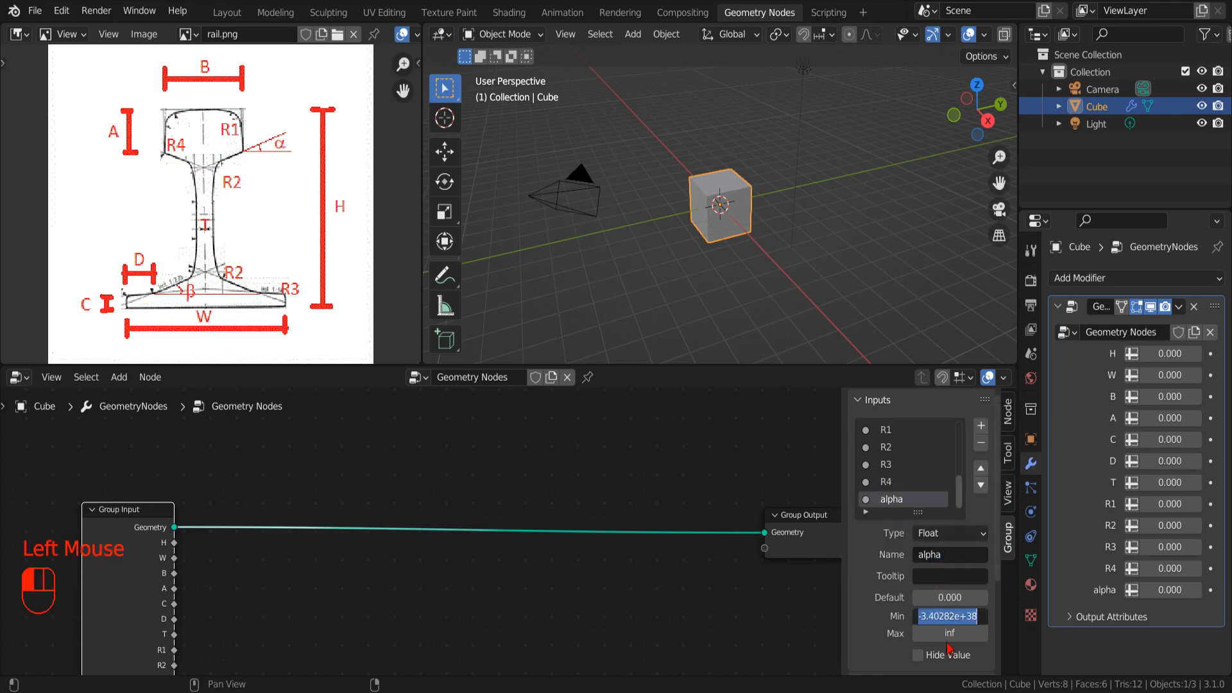
type("20")
key("Return")
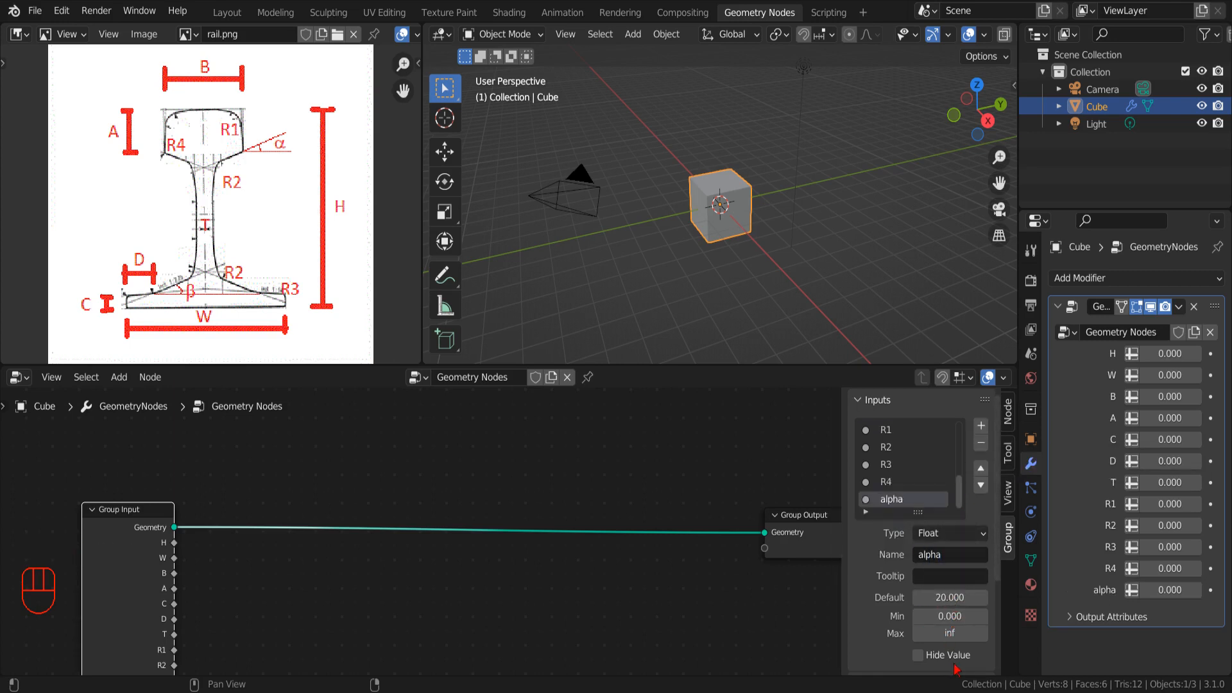
- Add a Float group input named beta after alpha, with a default of 20, a minimum of 0 and a maximum of 90
left_click(980, 426)
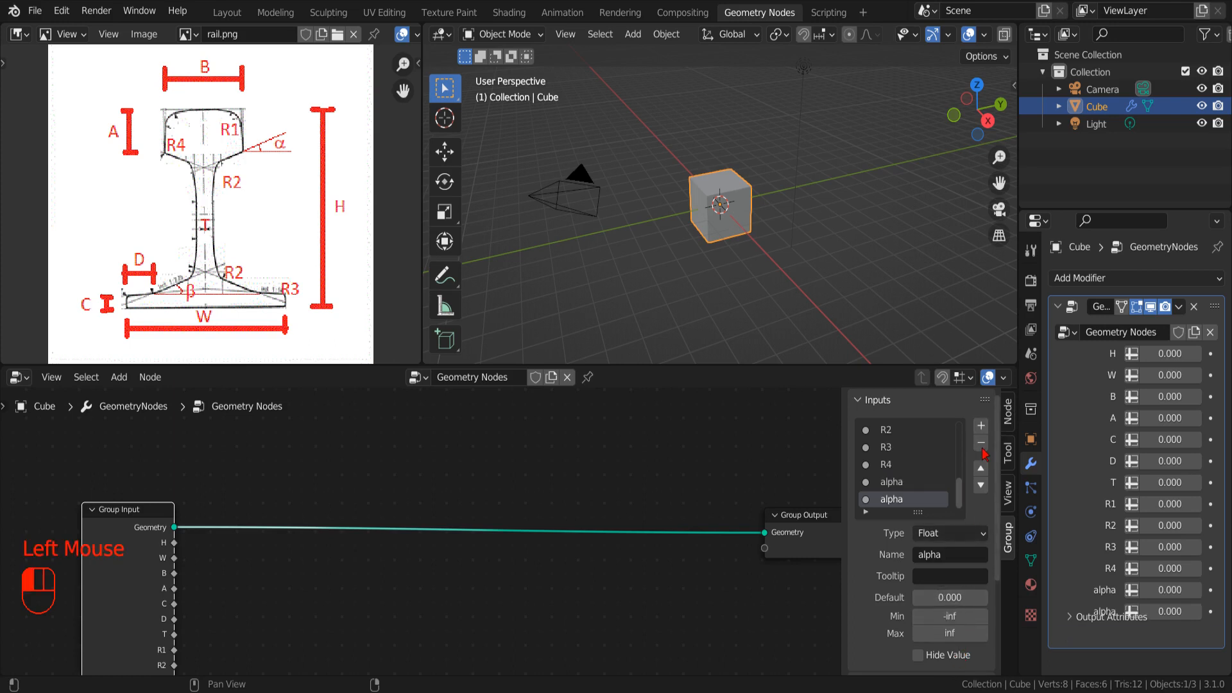
double_click(950, 555)
type("beta")
double_click(950, 598)
type("20")
double_click(950, 616)
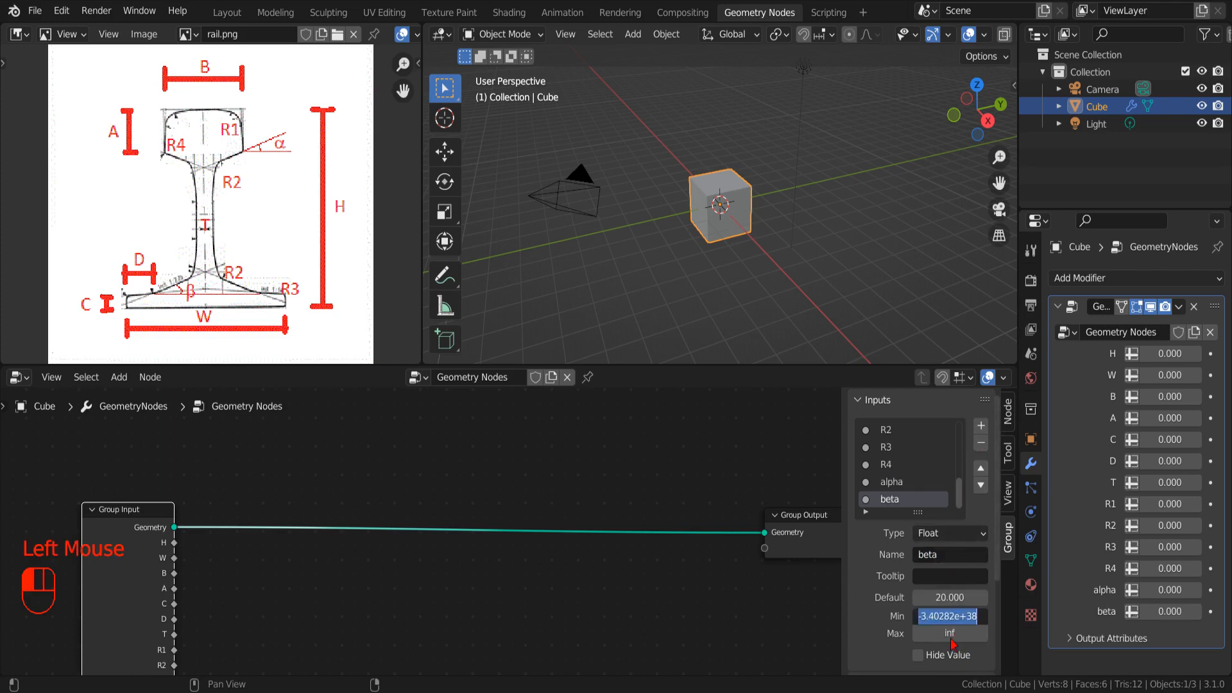
type("0")
double_click(950, 634)
type("90")
key("Return")
- Add an Integer group input named n after beta, with a default of 3, a minimum of 0 and a maximum of 100
scroll(507, 581, "down", 5)
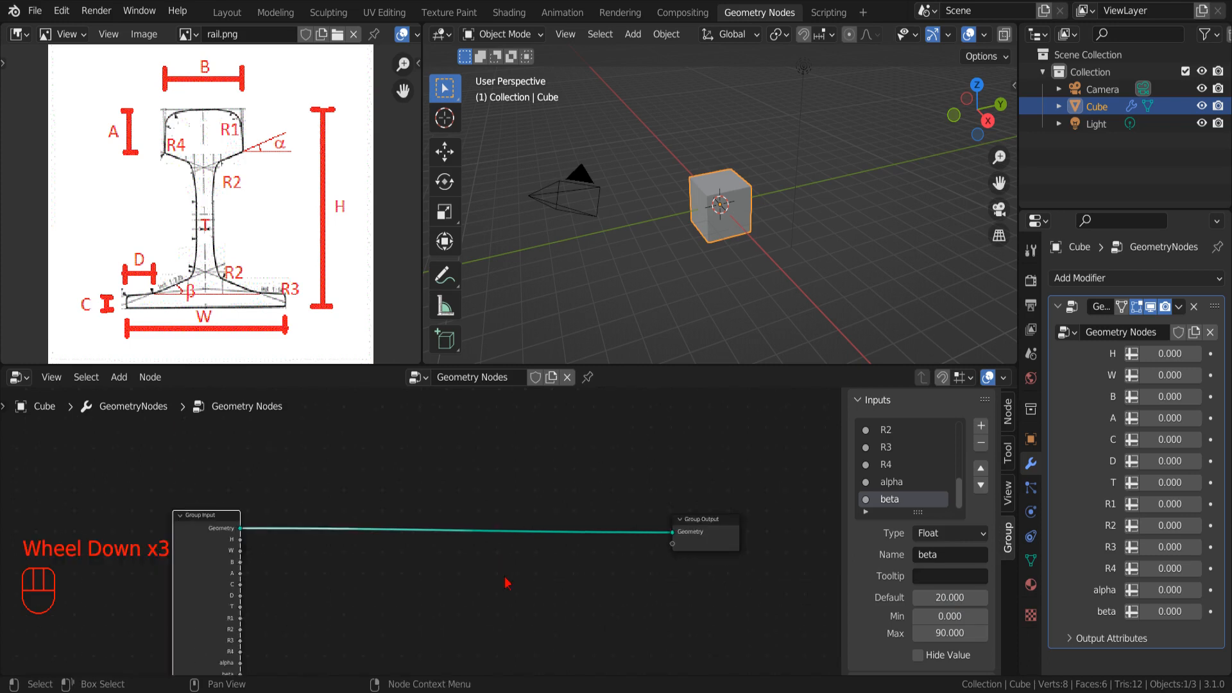
scroll(507, 581, "up", 1)
middle_click_drag(507, 581, 628, 528)
left_click(981, 426)
left_click(950, 533)
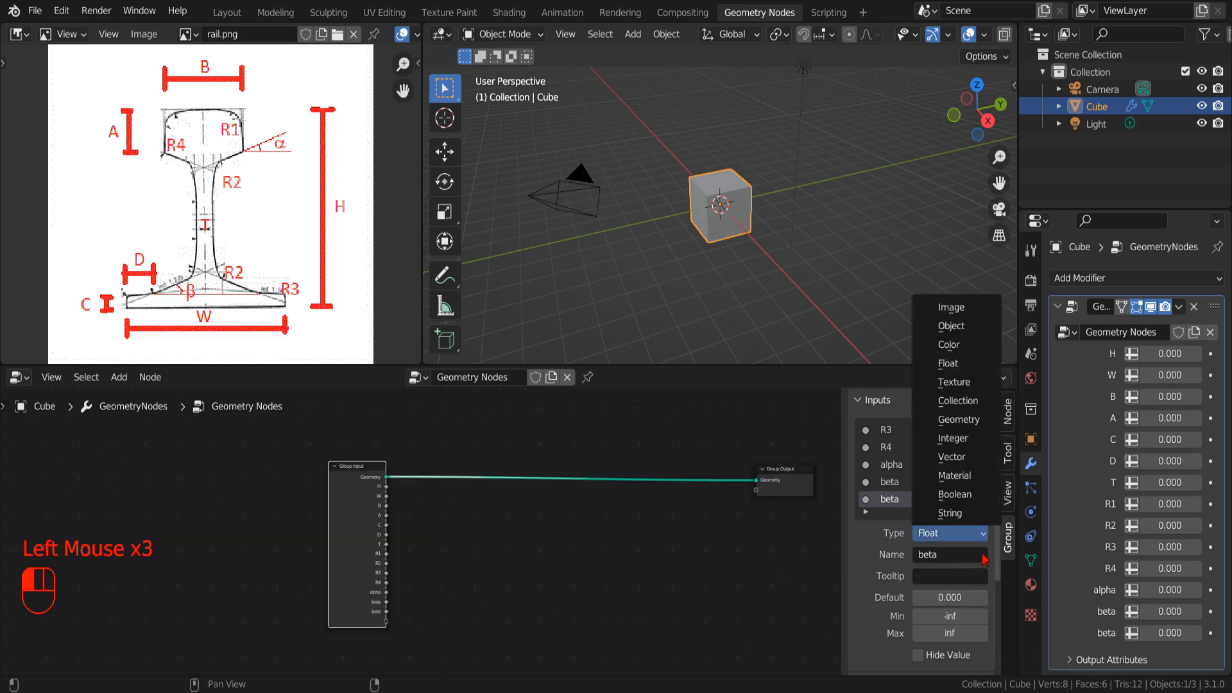
left_click(950, 438)
left_click(950, 555)
type("n")
double_click(950, 598)
type("3")
double_click(950, 616)
type("0")
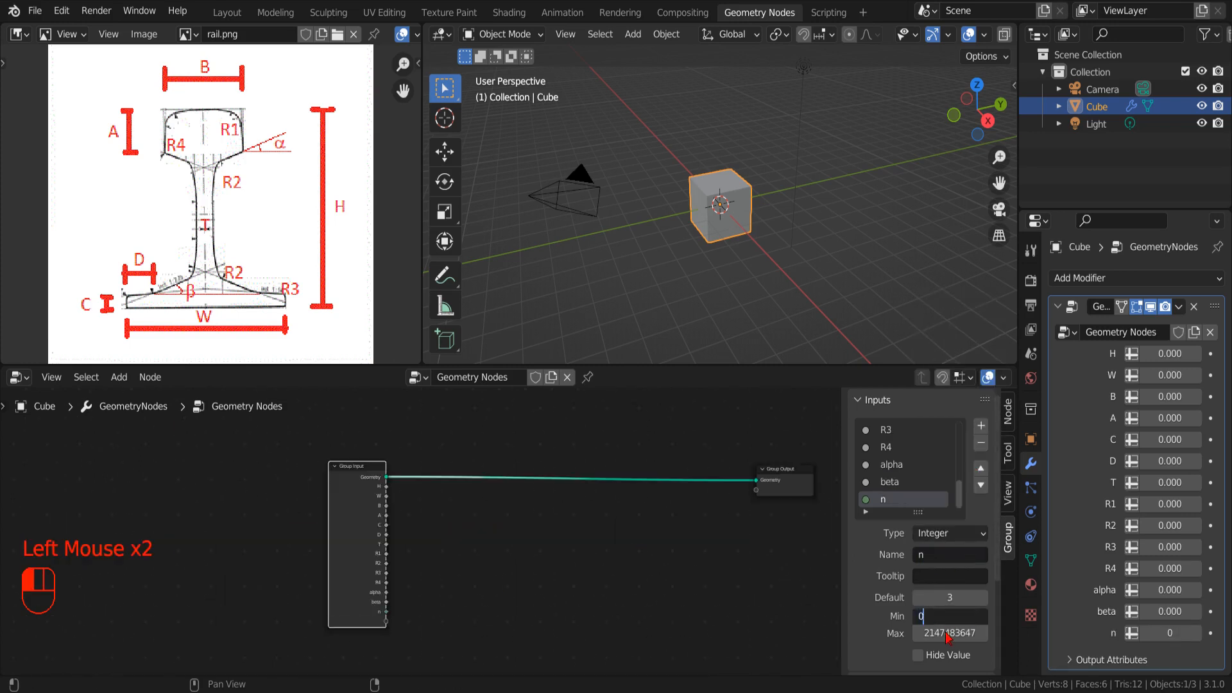
double_click(950, 634)
type("100")
key("Return")
- Shift the Group Input node aside and insert a Mesh Line node on the link to Group Output
scroll(578, 575, "down", 2)
middle_click_drag(578, 576, 600, 576)
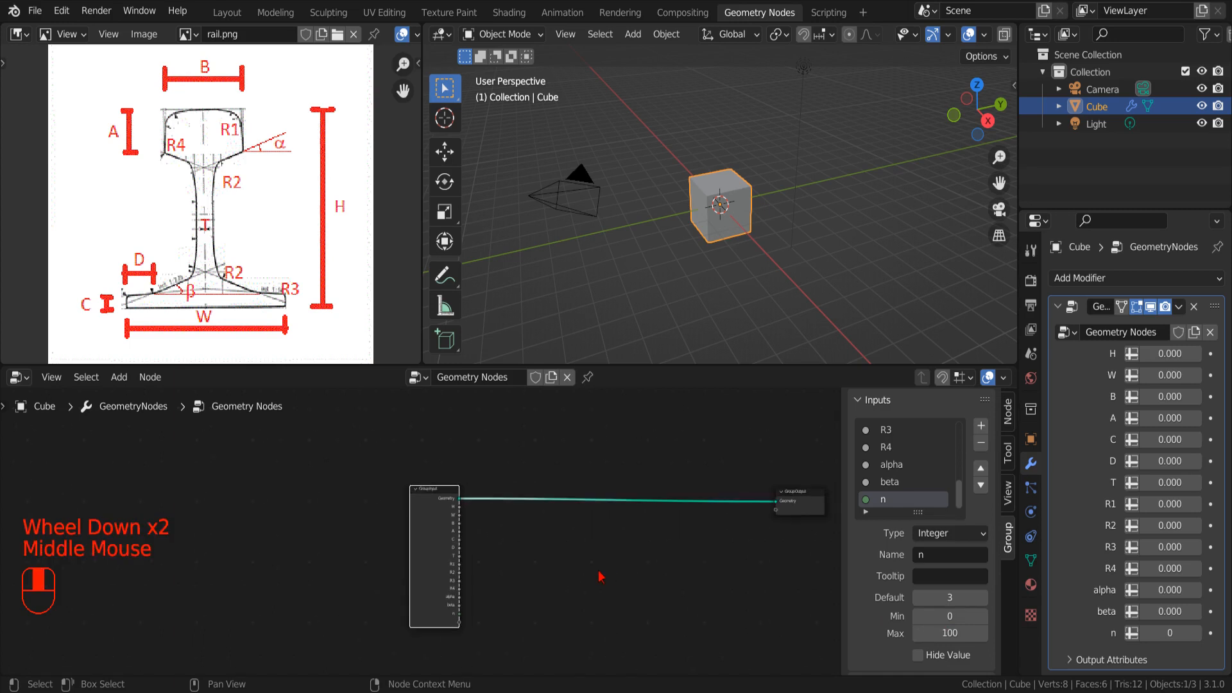
left_click_drag(452, 516, 313, 521)
left_click(118, 377)
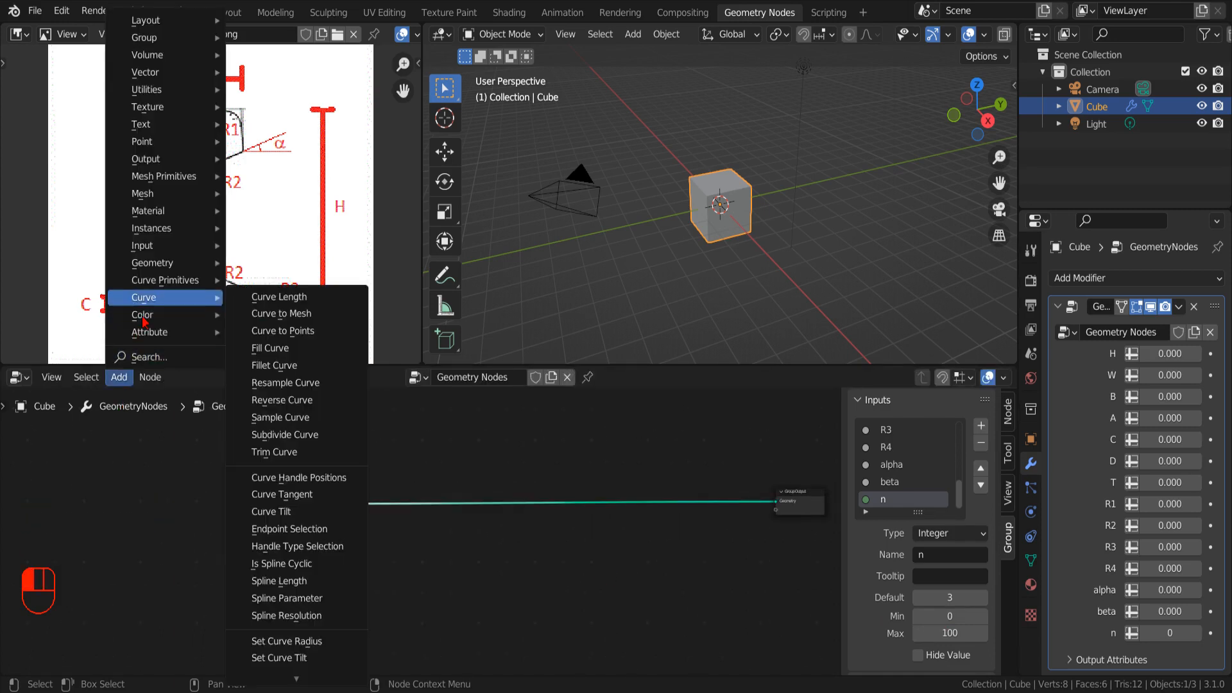
mouse_move(144, 193)
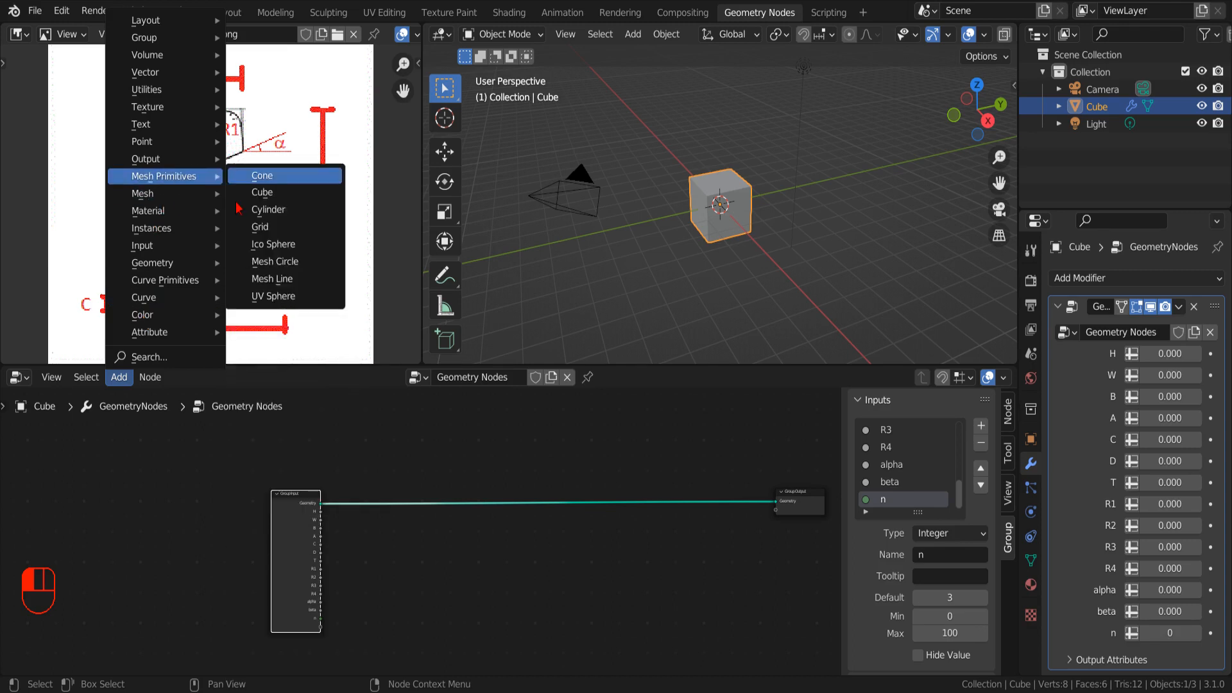
left_click(266, 278)
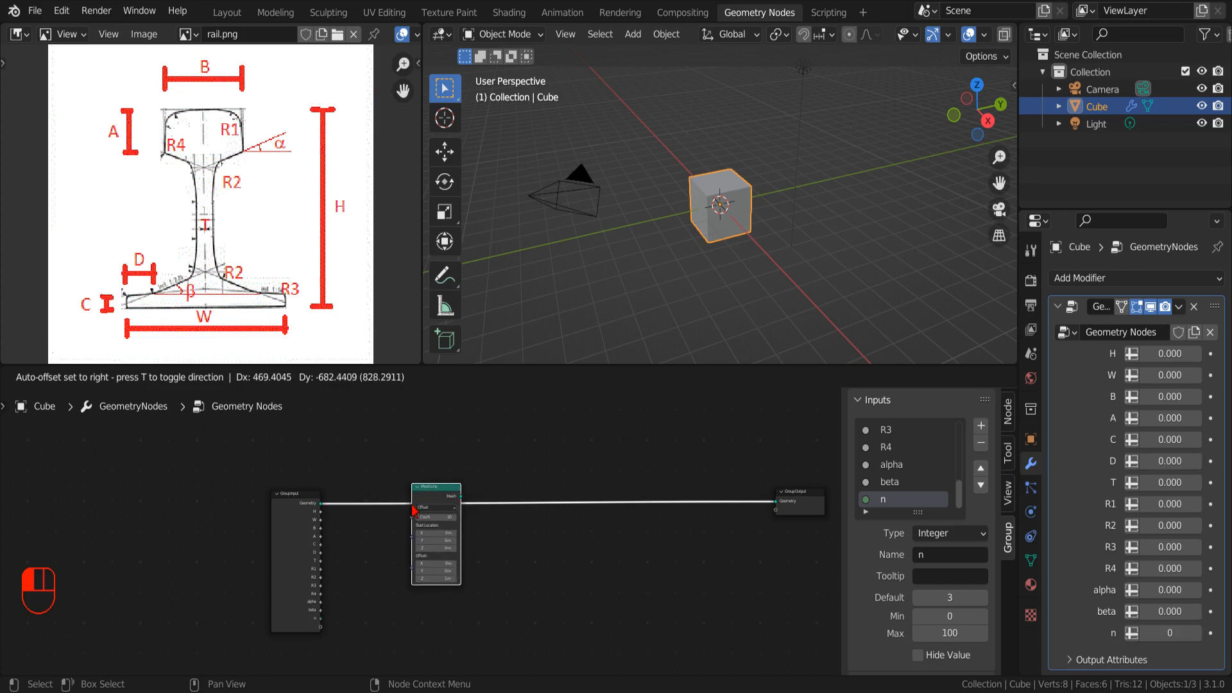
left_click(414, 510)
scroll(483, 561, "down", 1)
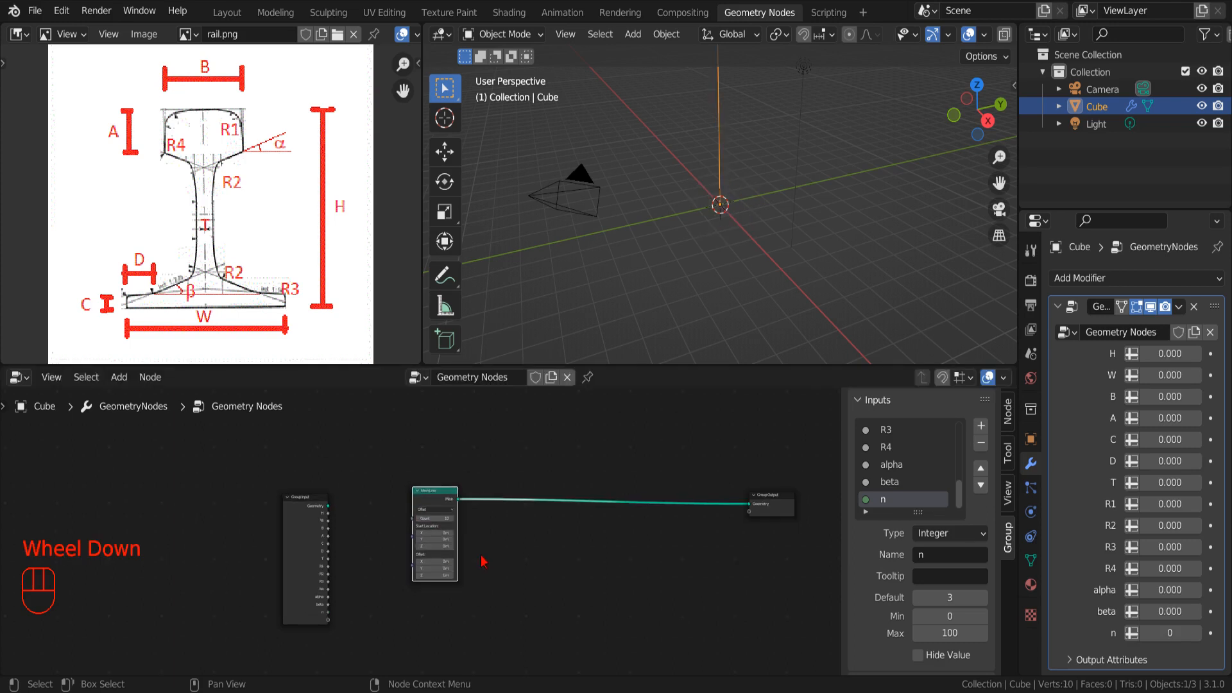
- Move the Group Input node farther from the Mesh Line node to make room between them
middle_click_drag(483, 561, 575, 522)
scroll(600, 518, "up", 4)
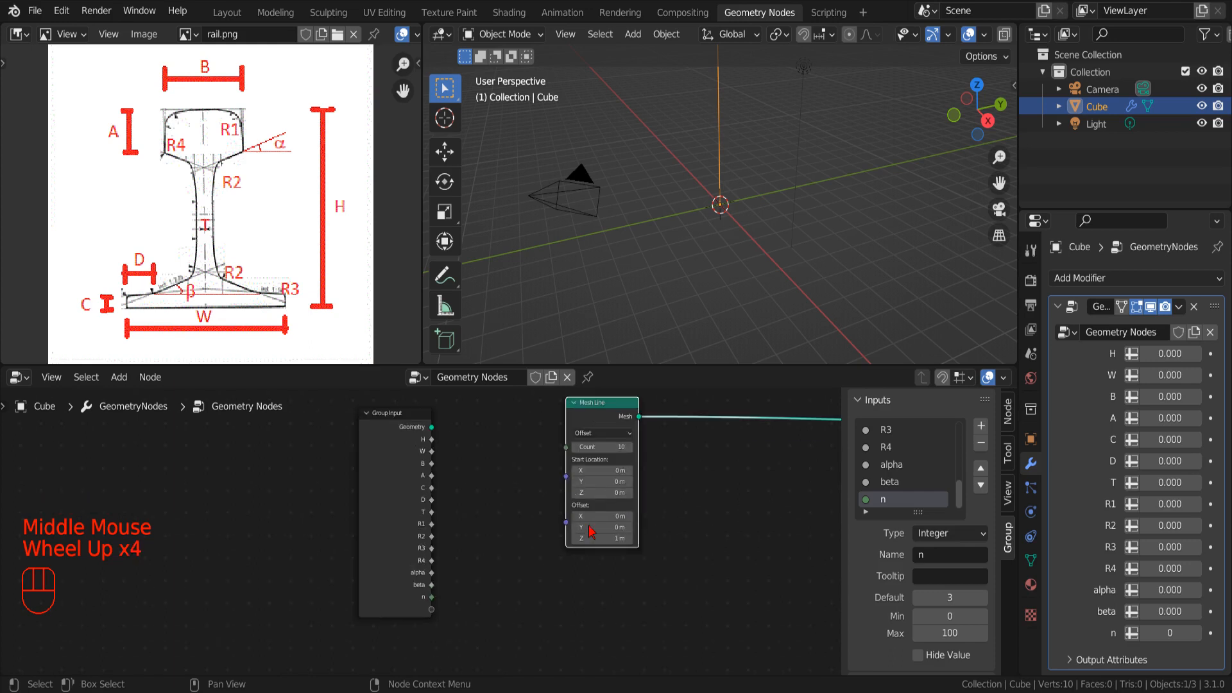
scroll(527, 537, "up", 2)
scroll(530, 528, "down", 2)
scroll(488, 494, "up", 2)
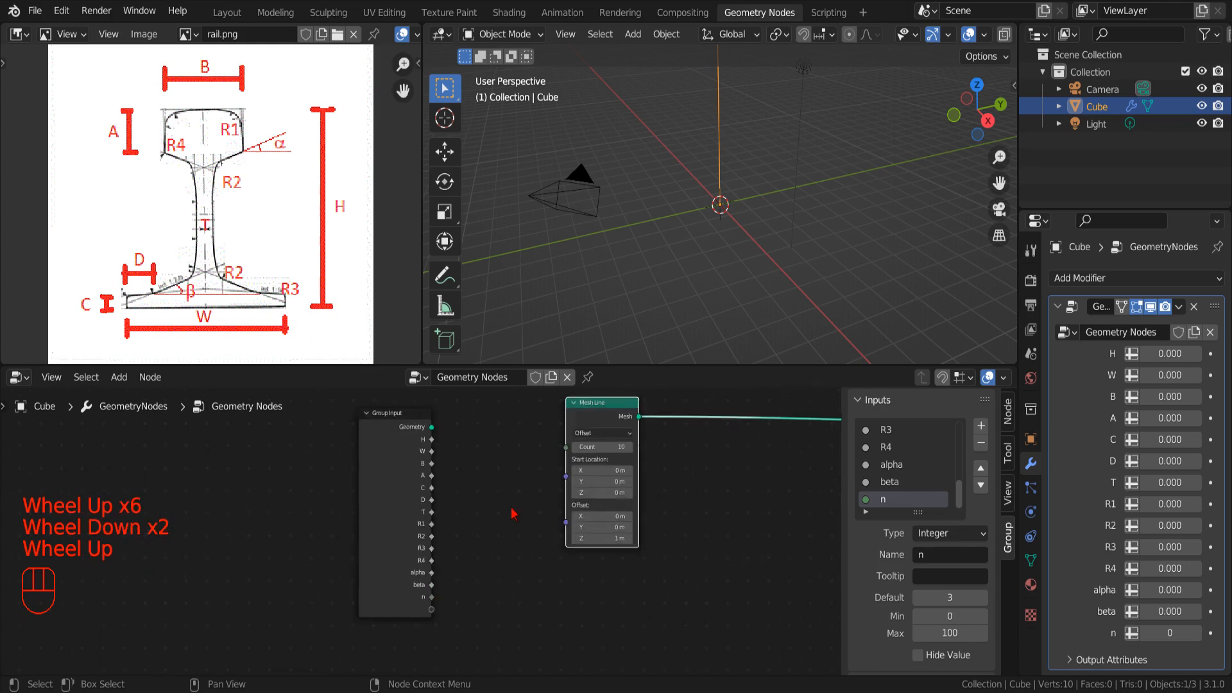
middle_click_drag(447, 458, 457, 470)
left_click_drag(457, 471, 321, 477)
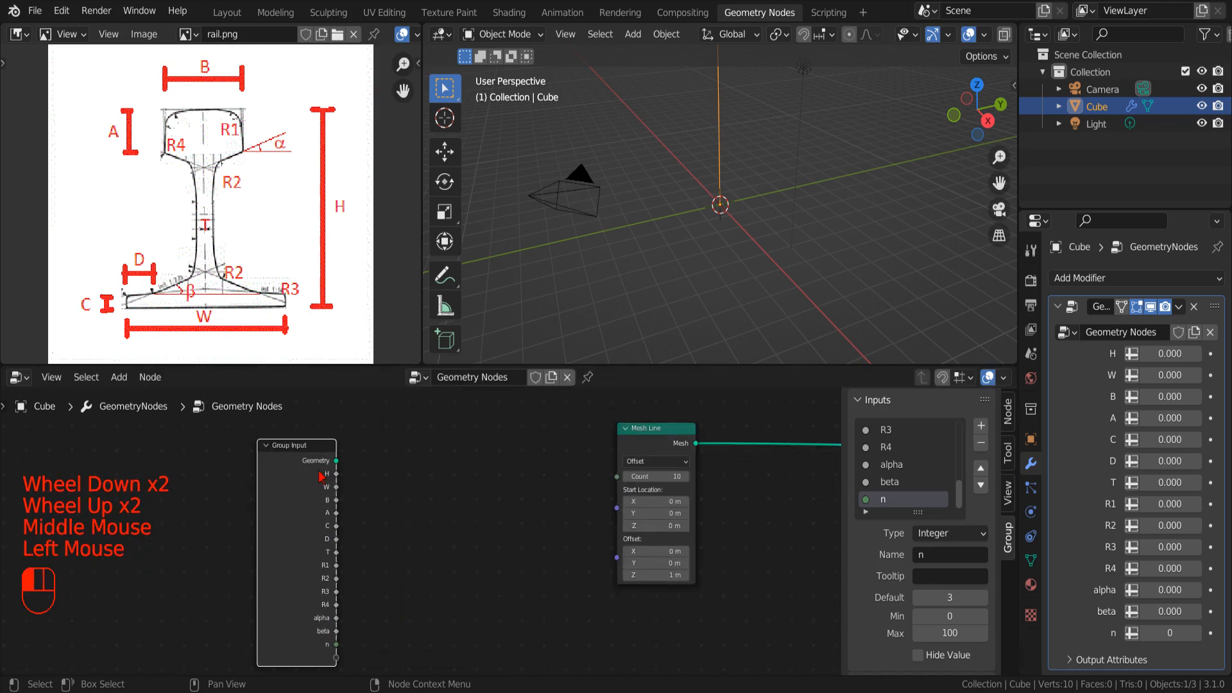
- Add a Math node between Group Input and Mesh Line and set its operation to Multiply Add
left_click(121, 378)
left_click(119, 377)
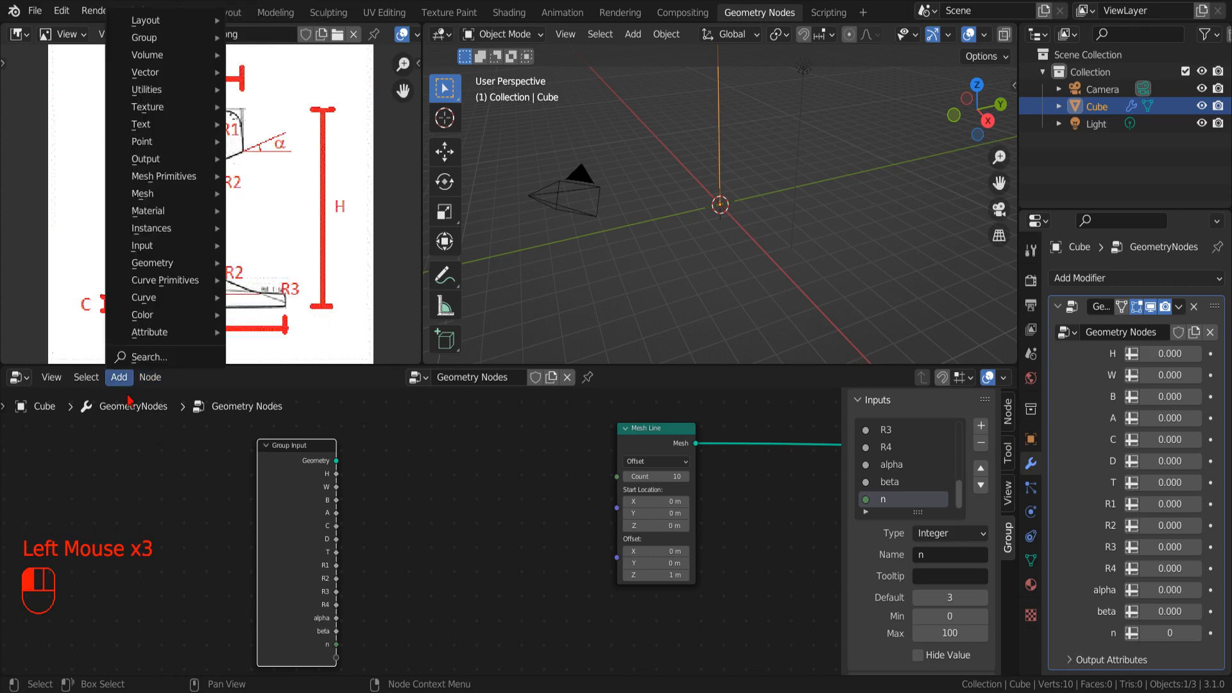
mouse_move(148, 90)
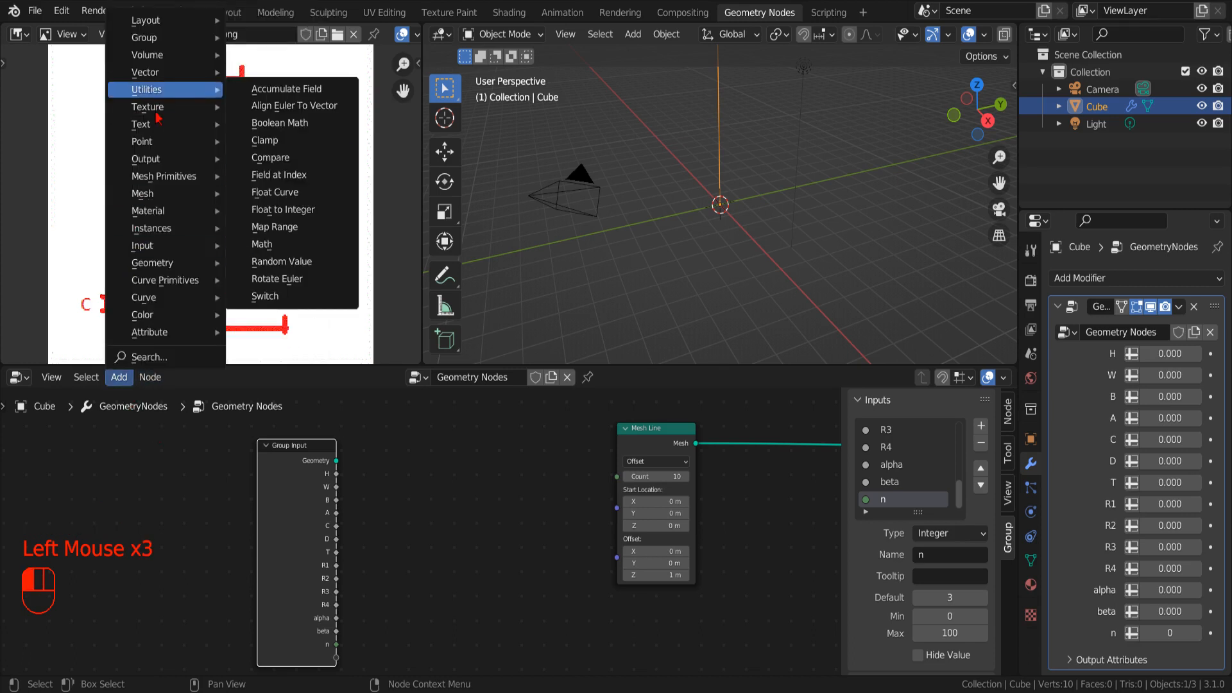
left_click(262, 244)
left_click(498, 469)
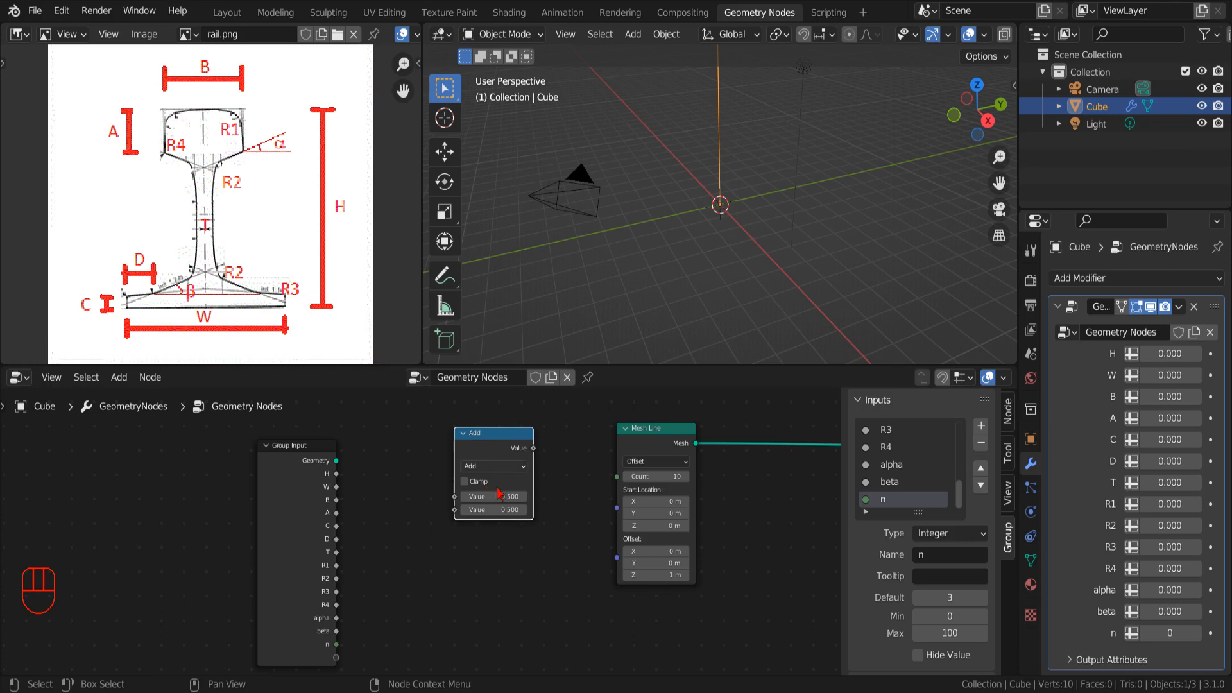
left_click(493, 466)
left_click(486, 552)
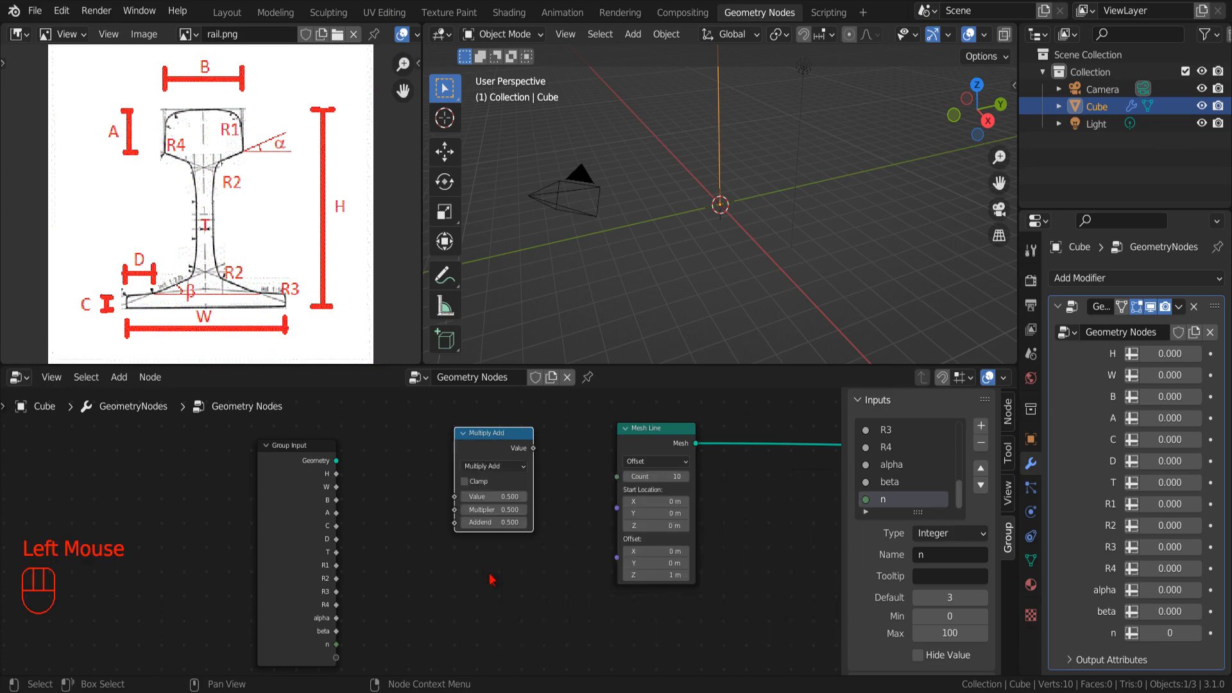
- Connect the Group Input's n output to the Value input of the Multiply Add node
scroll(569, 534, "up", 2)
middle_click_drag(569, 533, 619, 509)
scroll(517, 596, "up", 1)
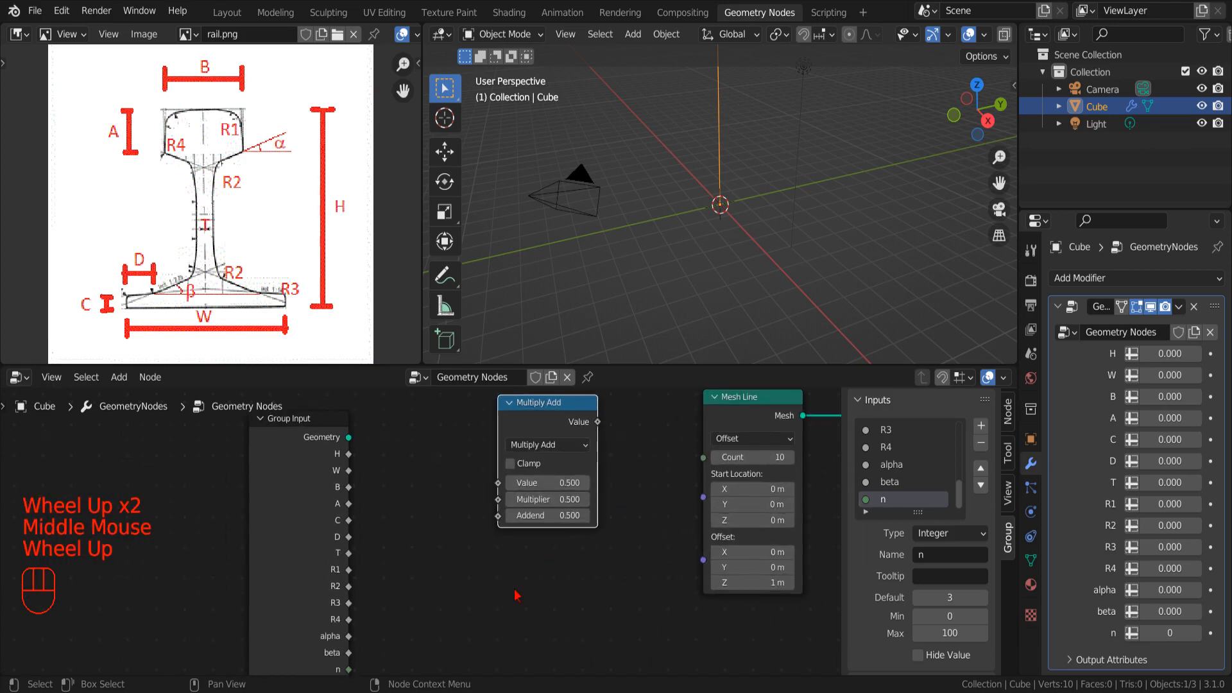
scroll(406, 538, "down", 1)
middle_click_drag(406, 537, 435, 588)
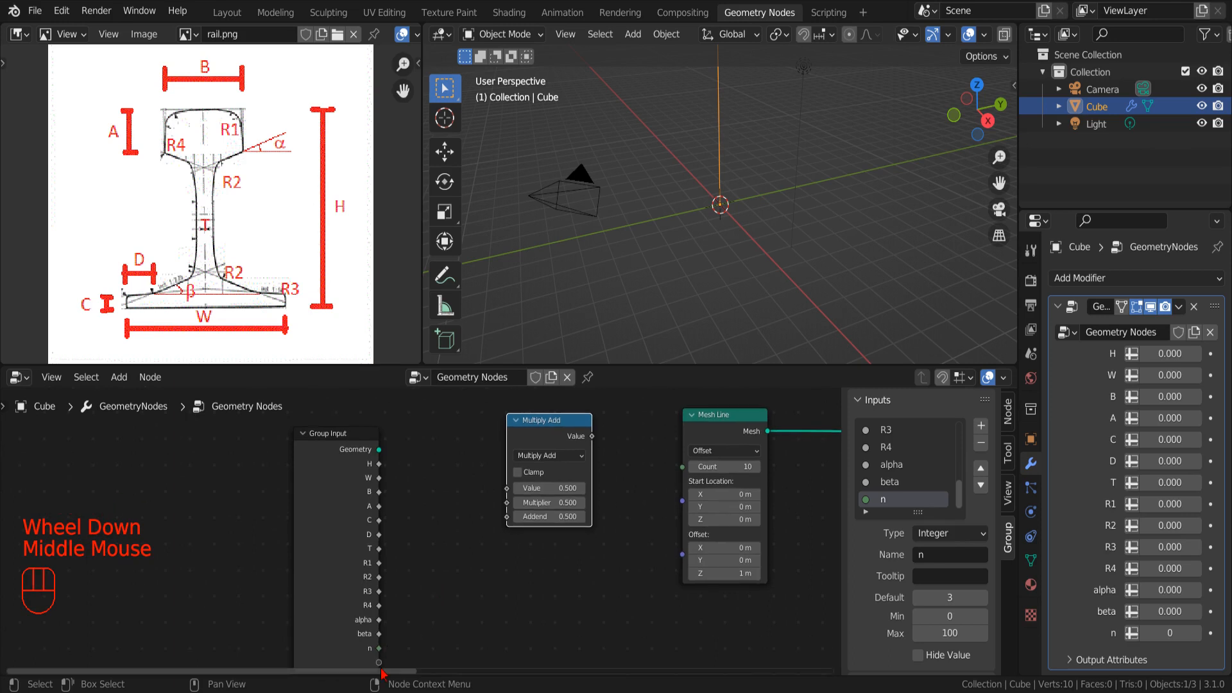
left_click_drag(379, 648, 507, 490)
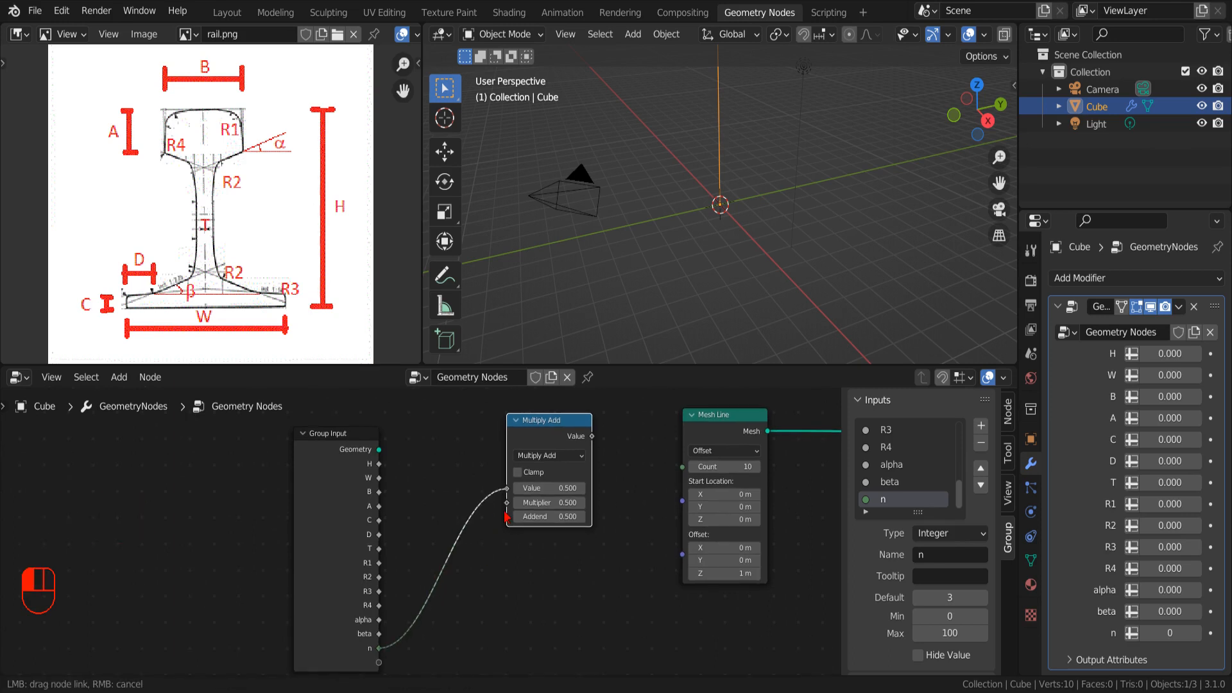
left_click_drag(507, 517, 506, 514)
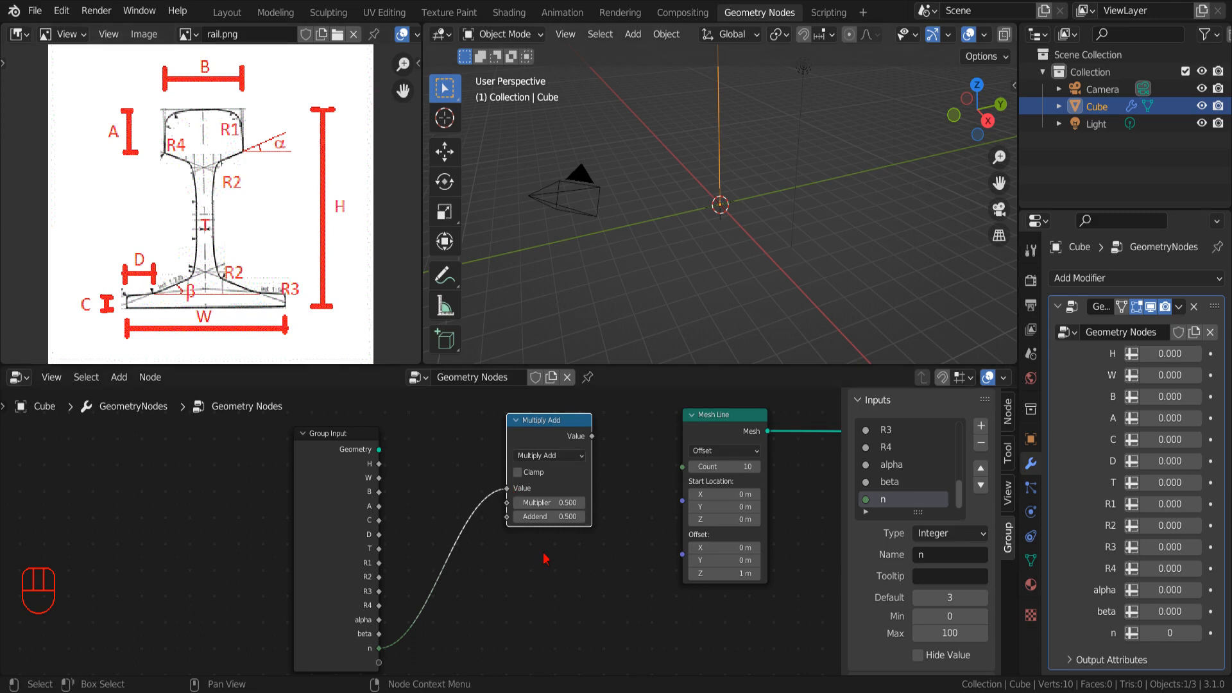
- Set the Multiply Add node's Multiplier to 5 and its Addend to 7
left_click(551, 503)
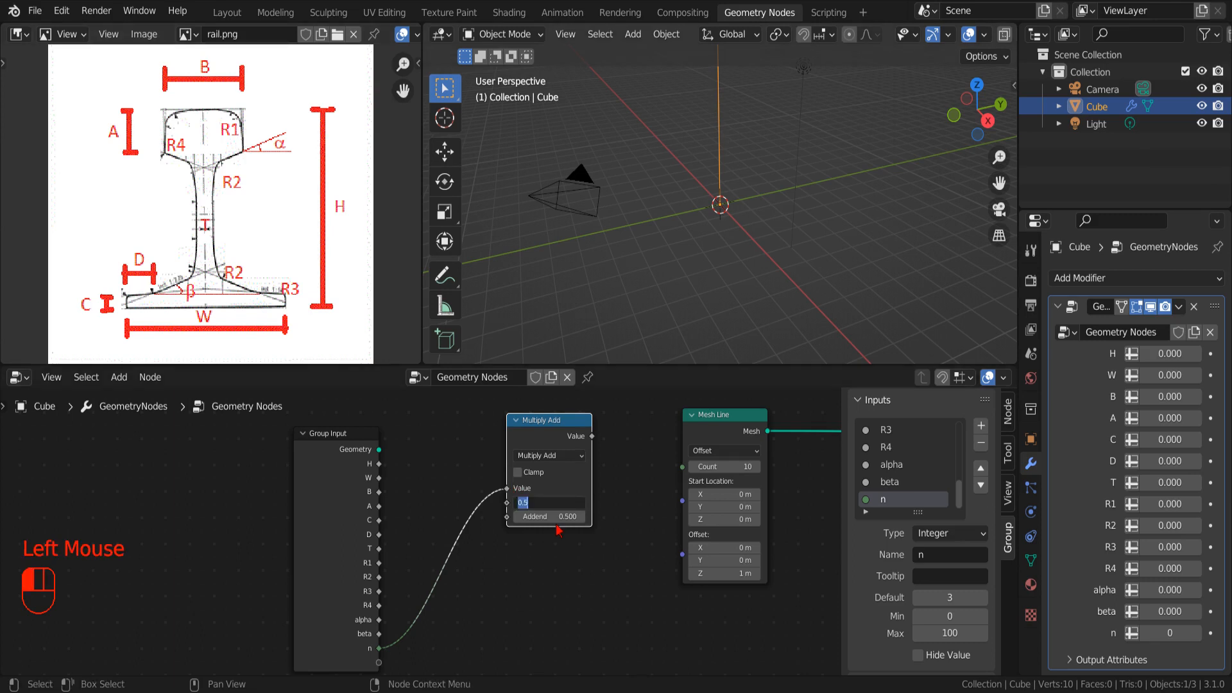
type("5")
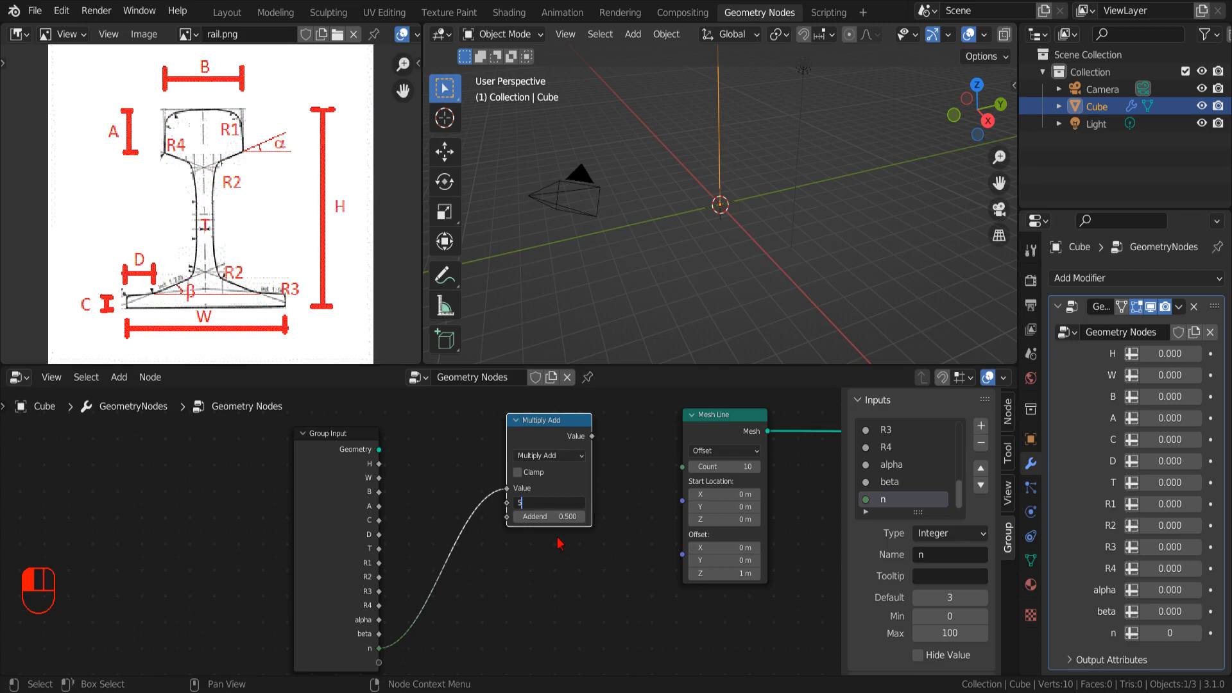
left_click(558, 543)
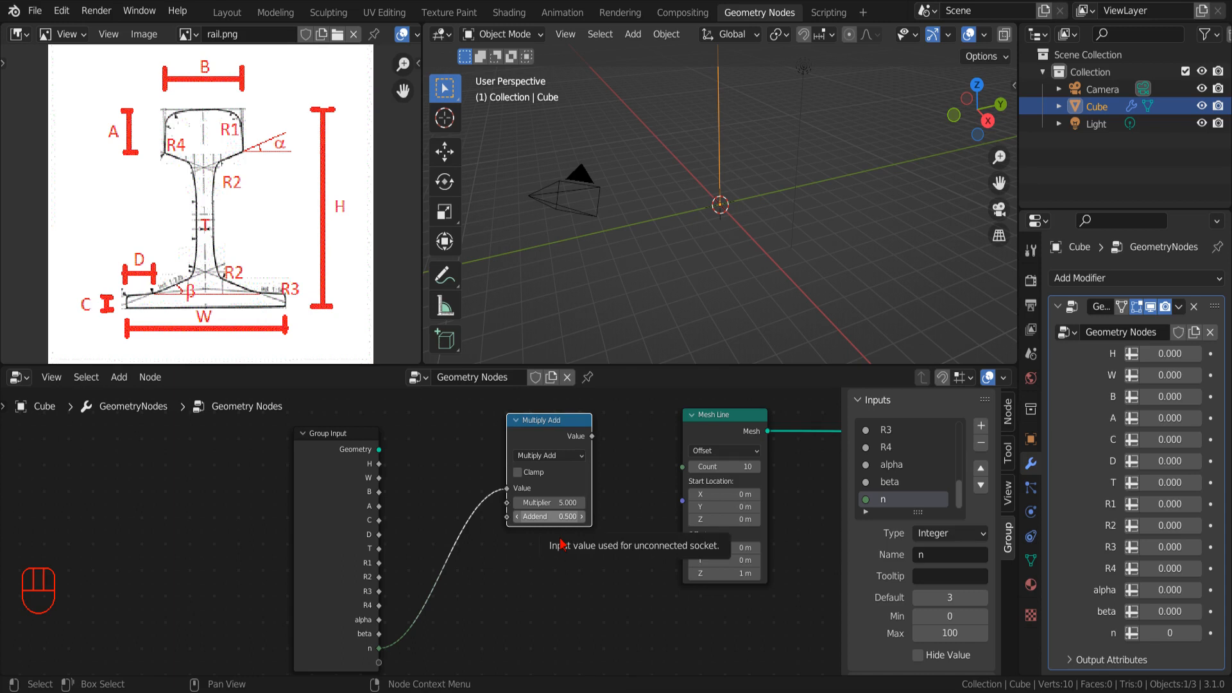
left_click(550, 516)
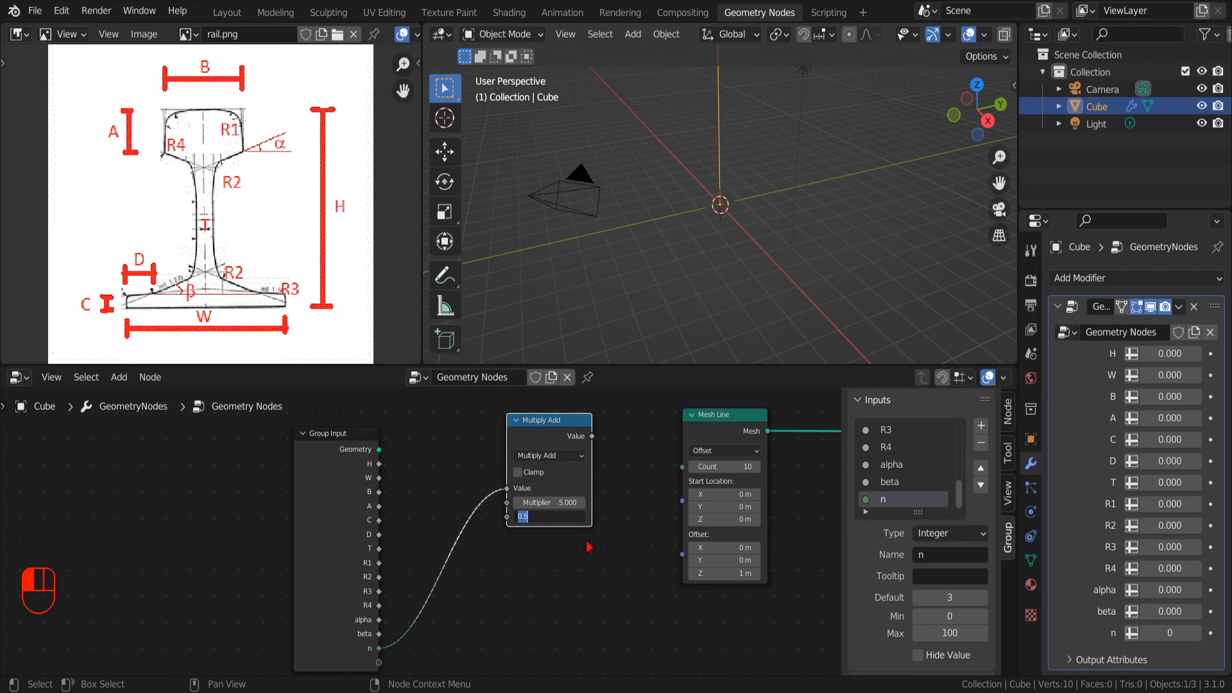
type("7")
left_click(573, 531)
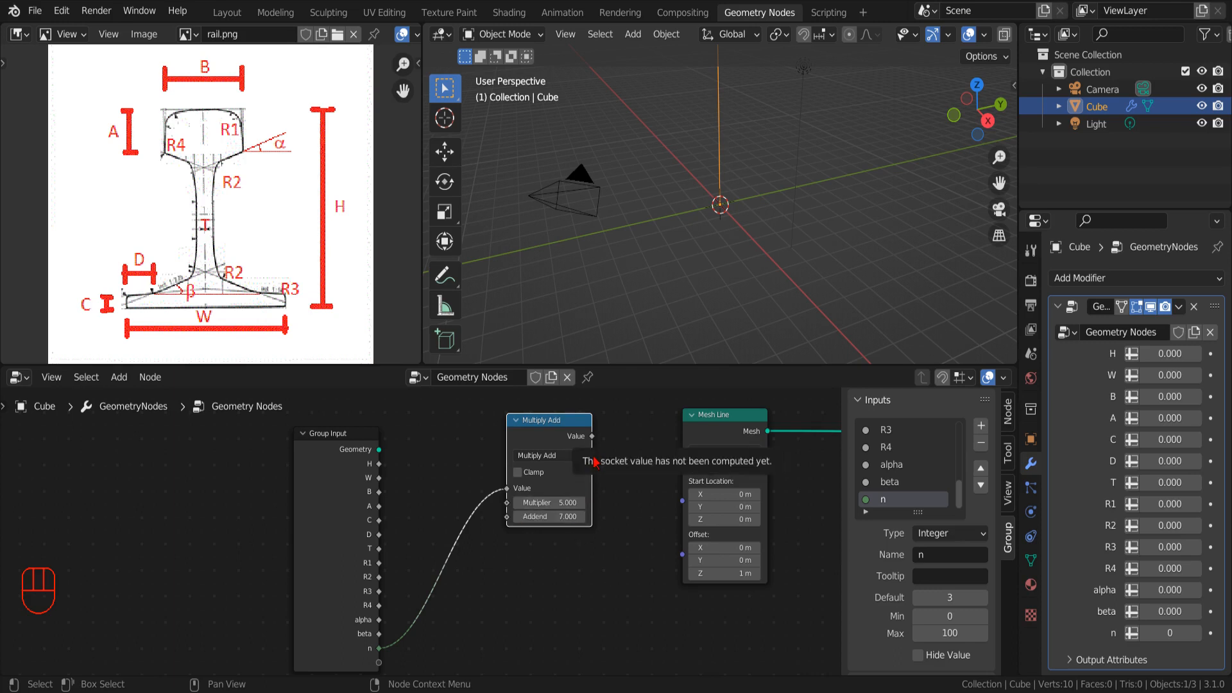
- Connect the Multiply Add result to the Mesh Line's Count and move the Mesh Line node farther away from it
left_click_drag(591, 435, 684, 496)
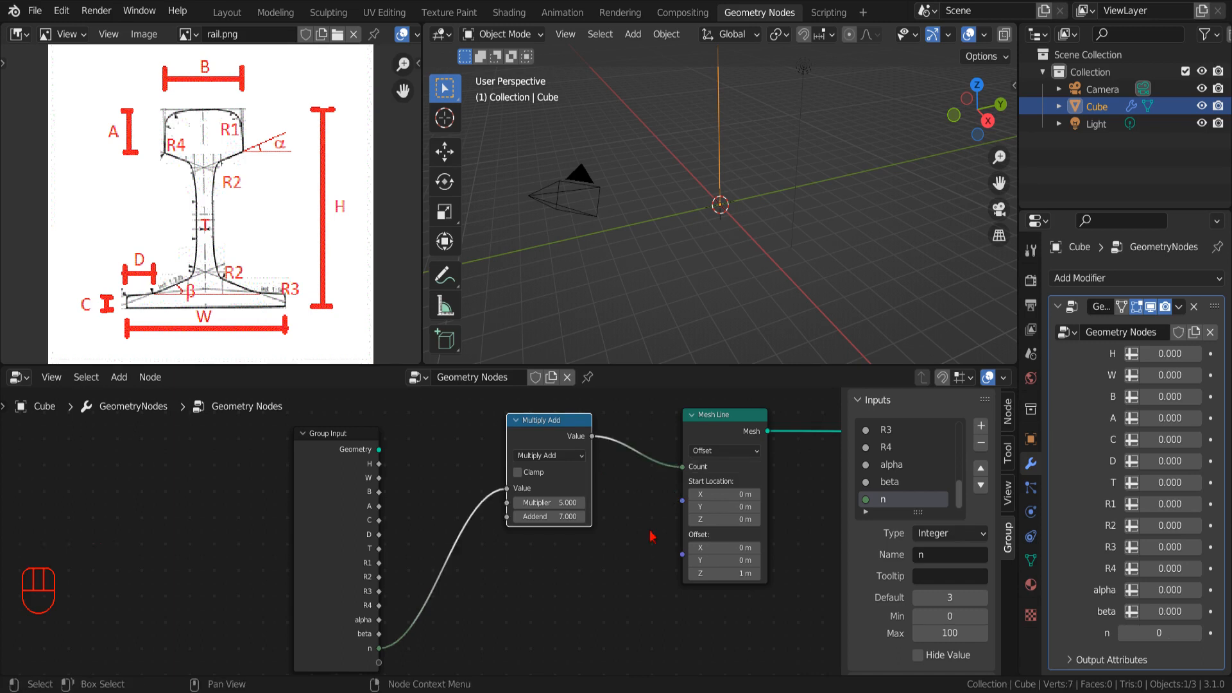
scroll(649, 530, "down", 6)
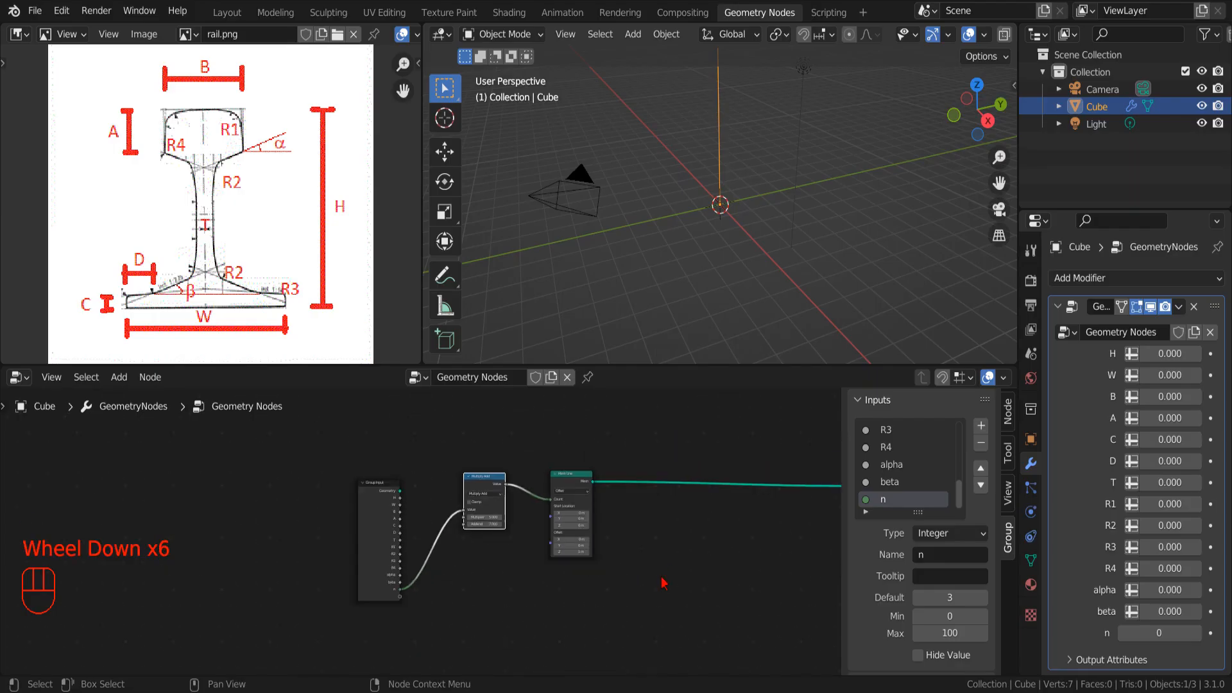
middle_click_drag(663, 580, 641, 570)
left_click_drag(563, 502, 762, 502)
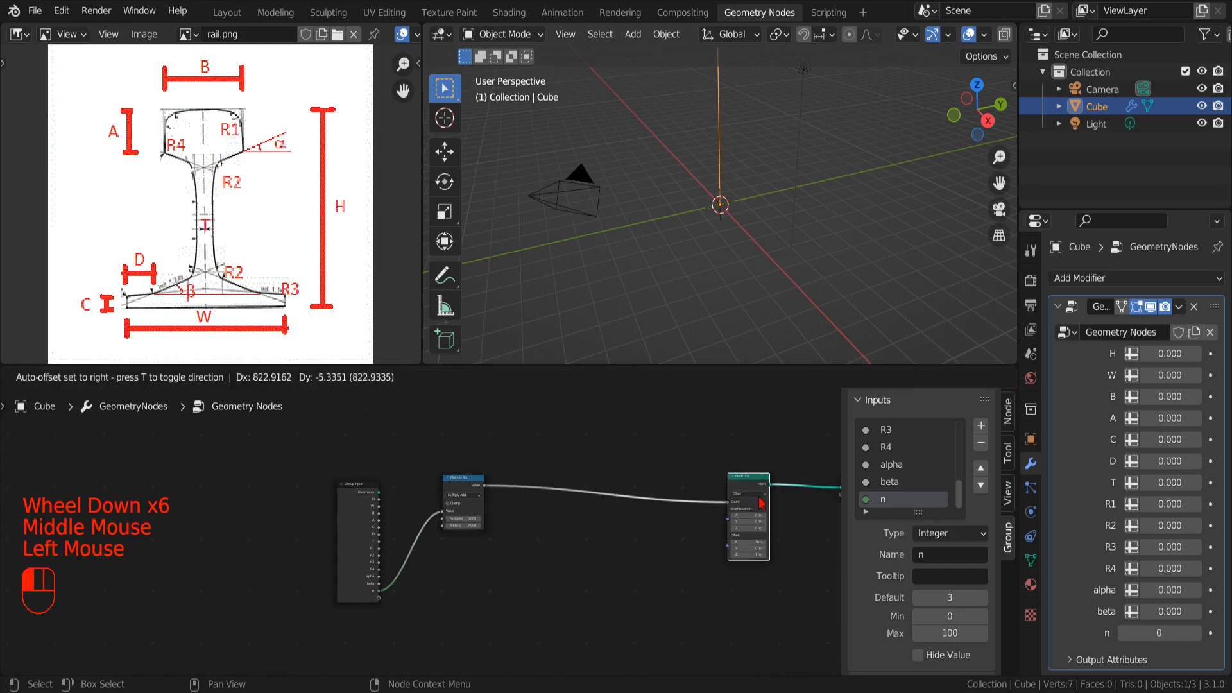
- Add a Frame below the link between the Multiply Add and Mesh Line nodes and label it R1
scroll(630, 585, "up", 1)
middle_click_drag(630, 586, 558, 545)
scroll(563, 543, "up", 2)
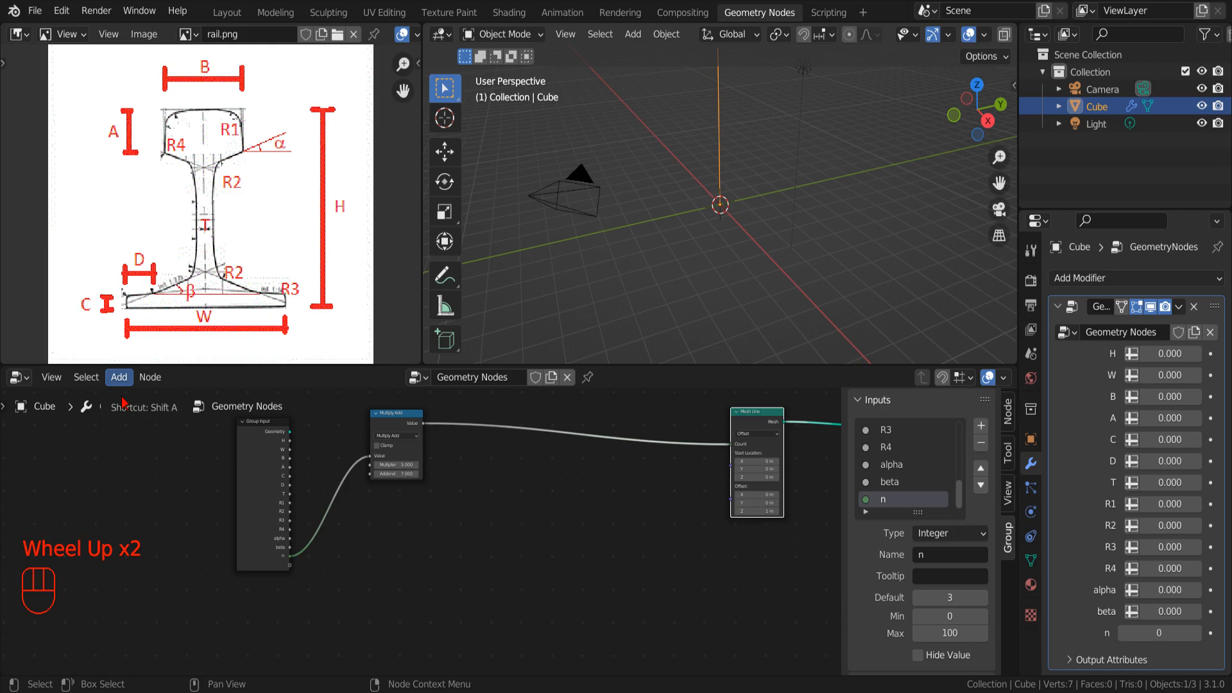
left_click(119, 378)
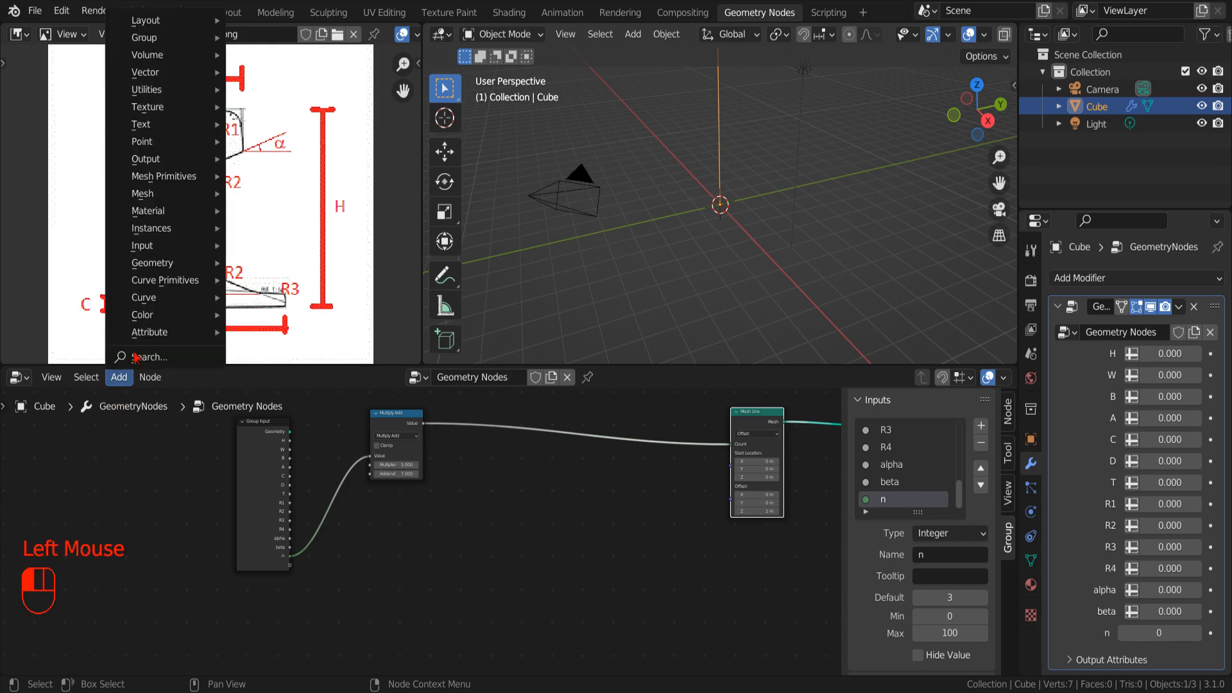
mouse_move(161, 20)
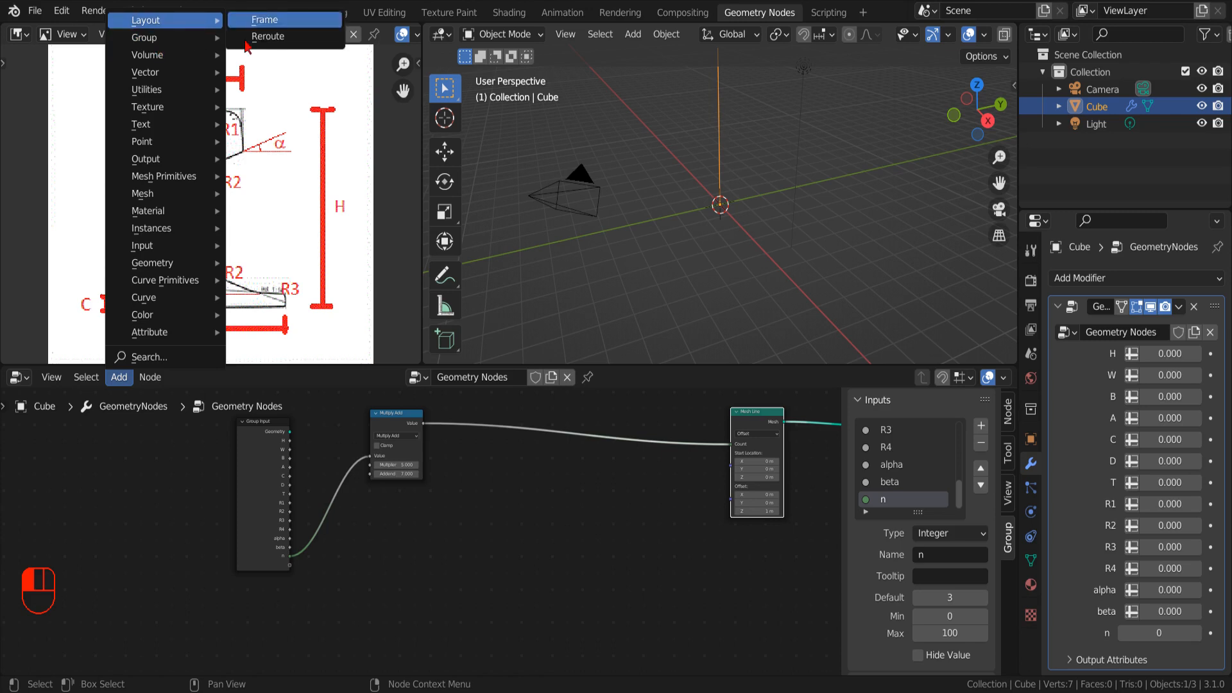
left_click(263, 20)
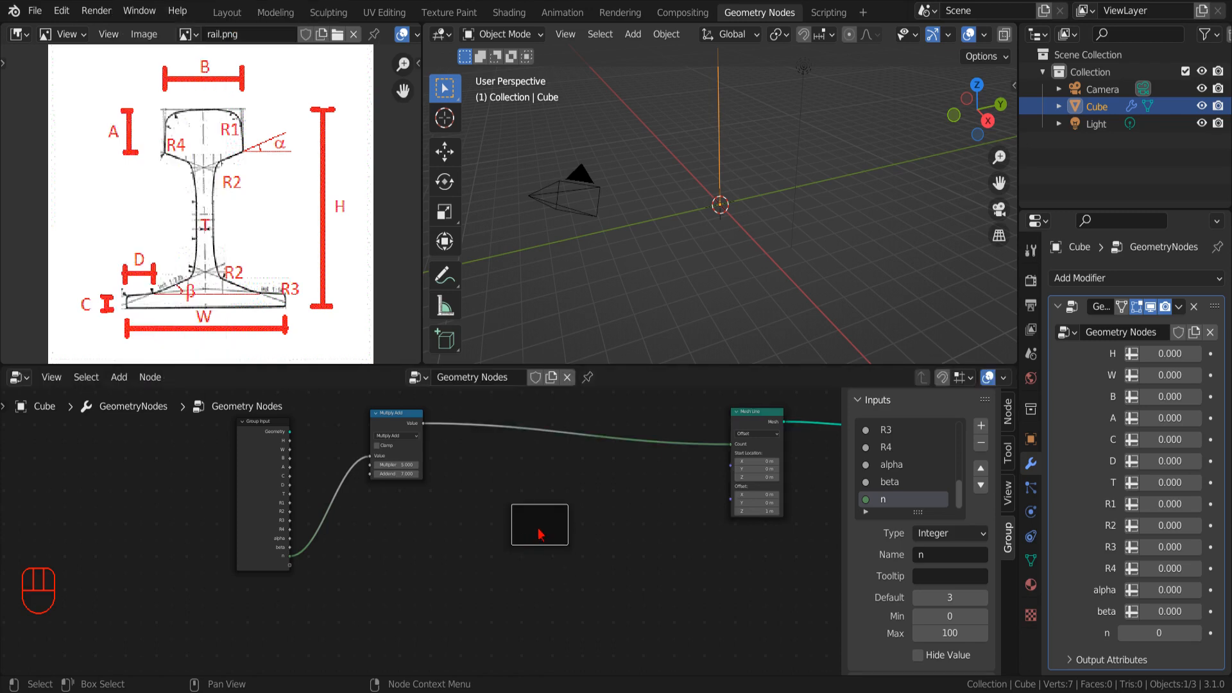
left_click(541, 534)
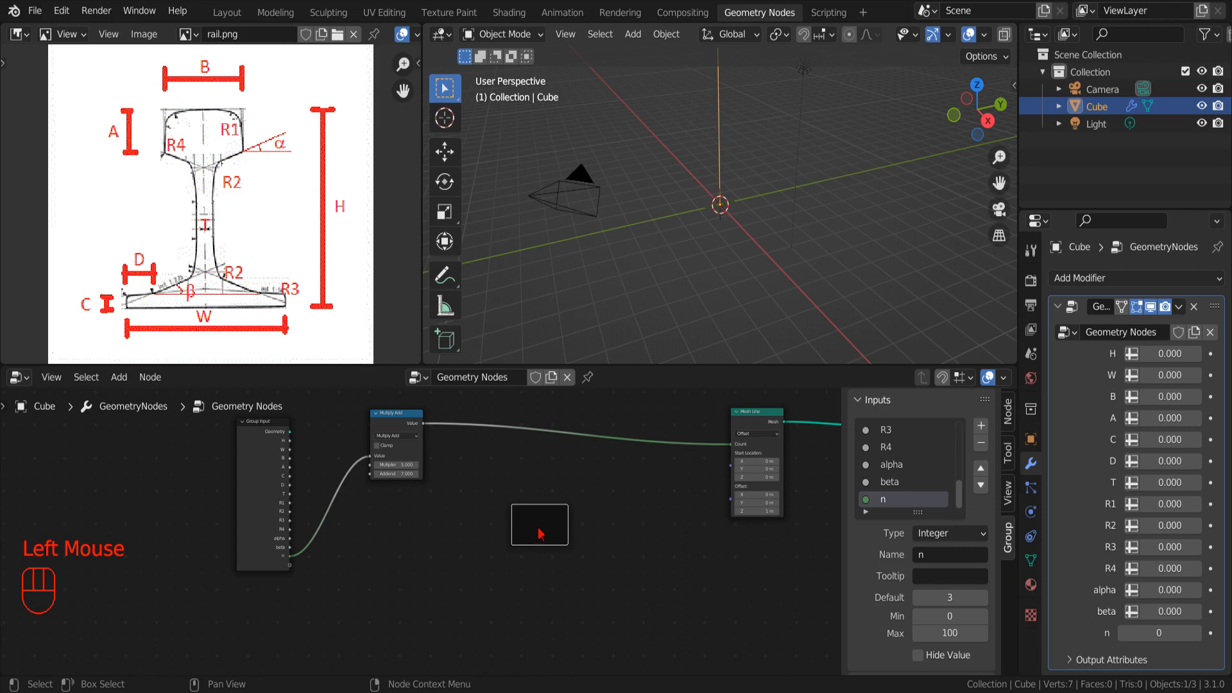
key("F2")
type("R1")
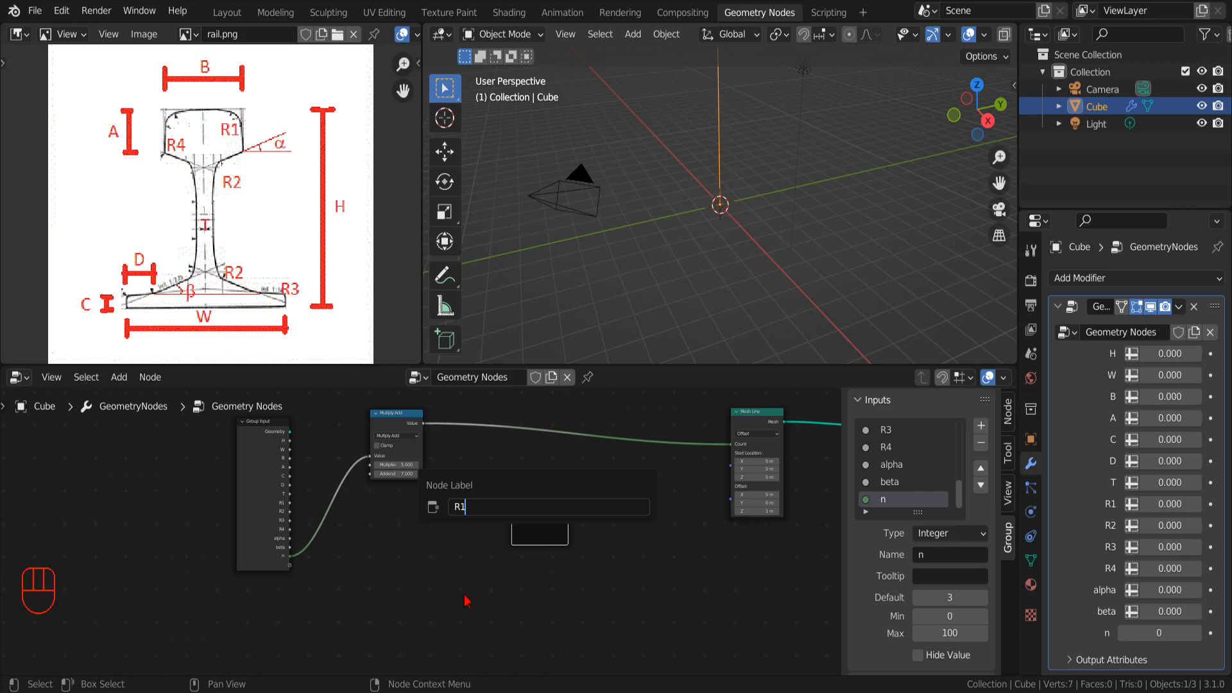
key("Return")
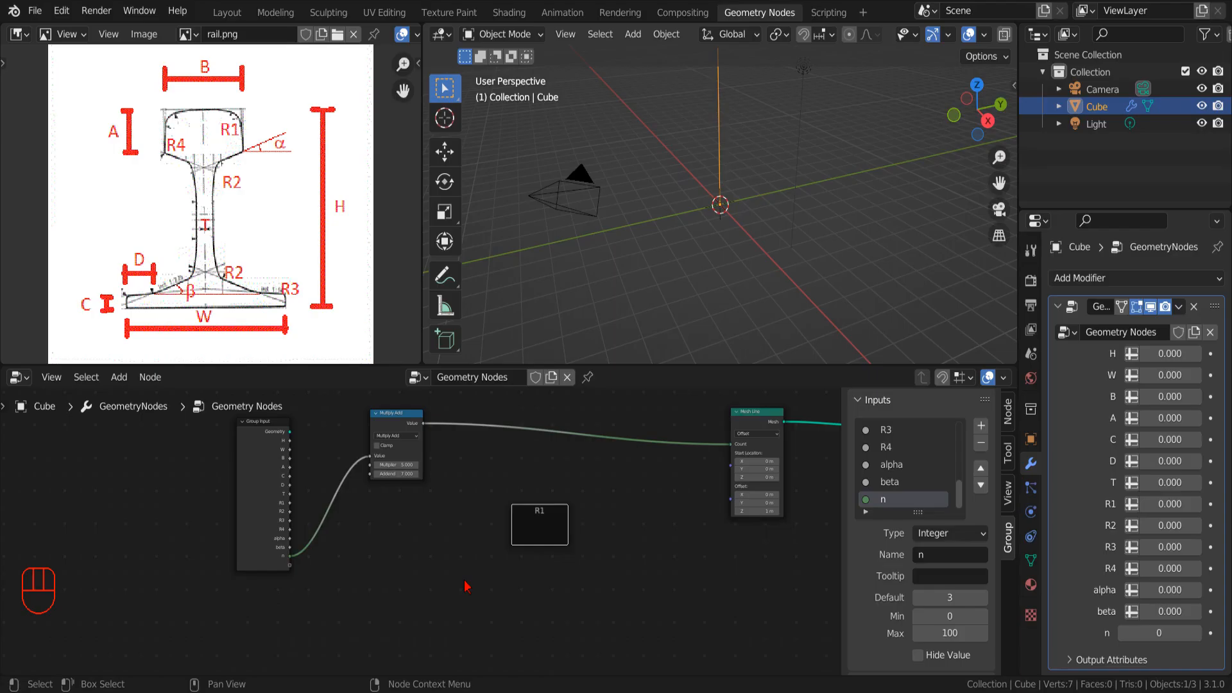
- Duplicate the Group Input node and place the copy inside the R1 frame
scroll(466, 586, "up", 2)
scroll(417, 539, "down", 2)
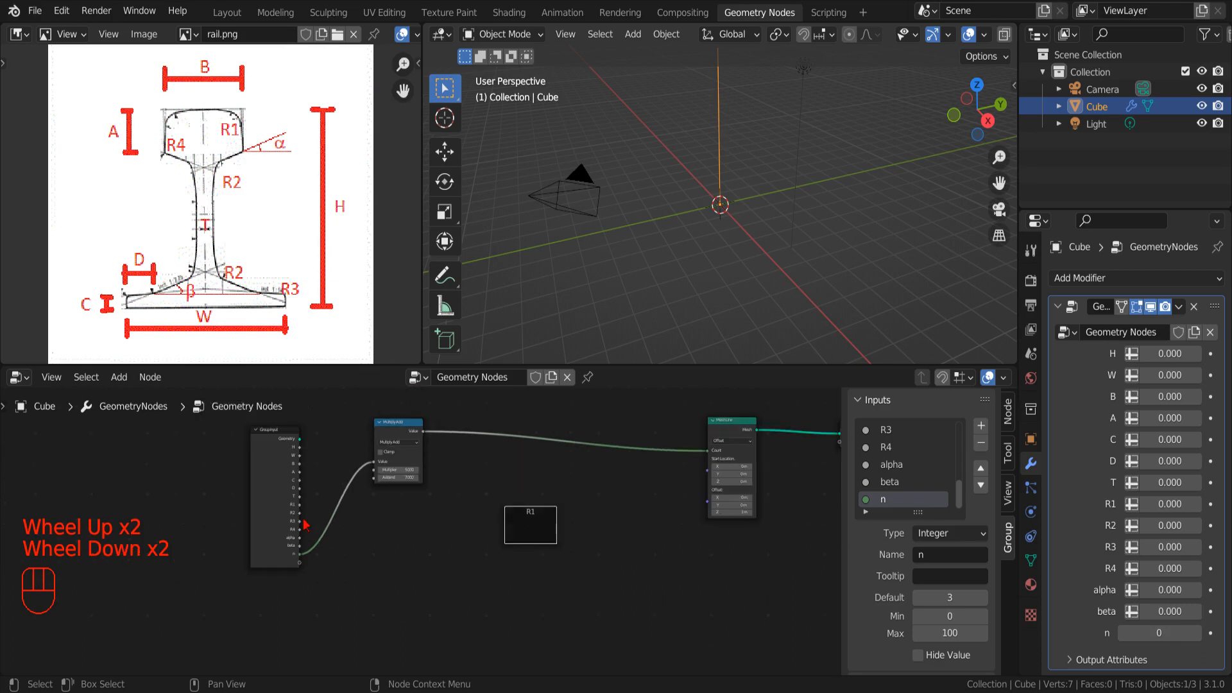
left_click(272, 479)
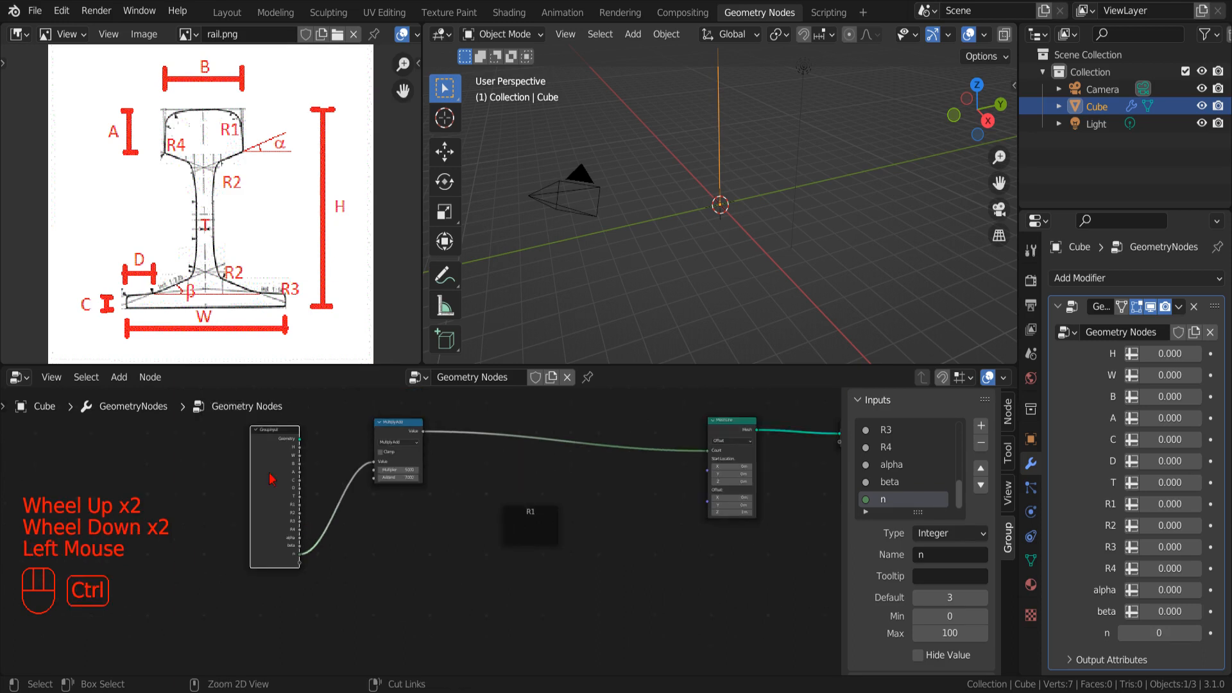
key("ctrl+c")
left_click(392, 569)
key("ctrl+v")
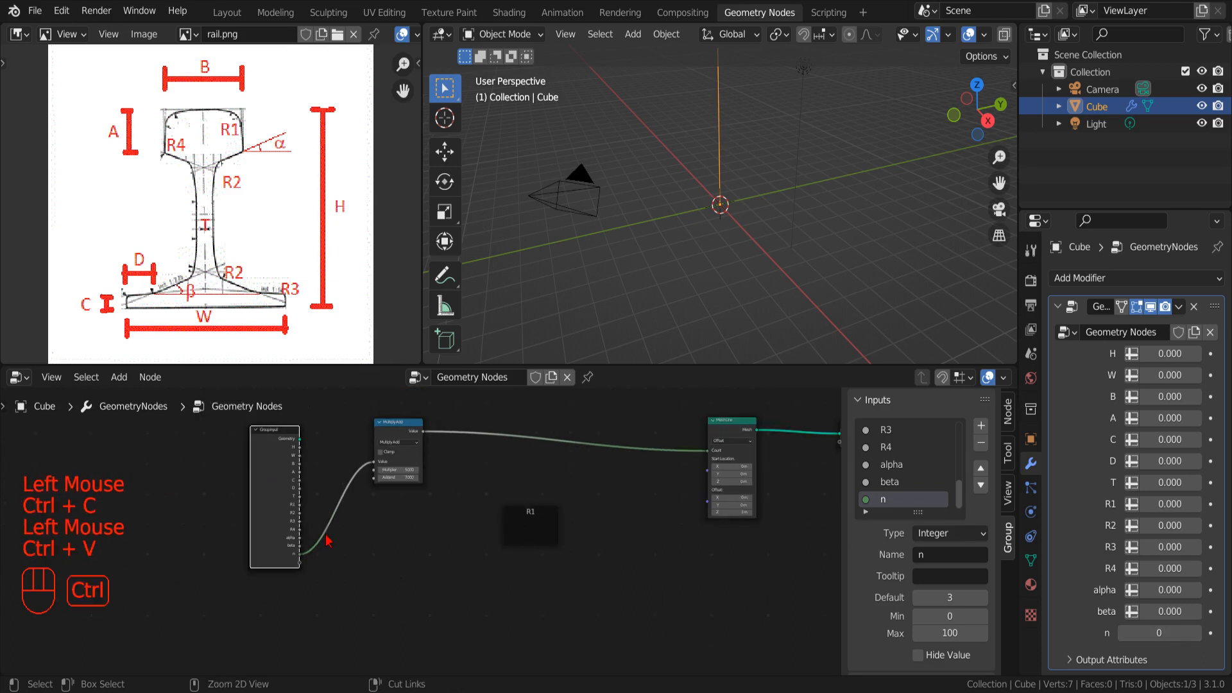
left_click(560, 605)
left_click_drag(560, 604, 532, 553)
scroll(590, 569, "up", 3)
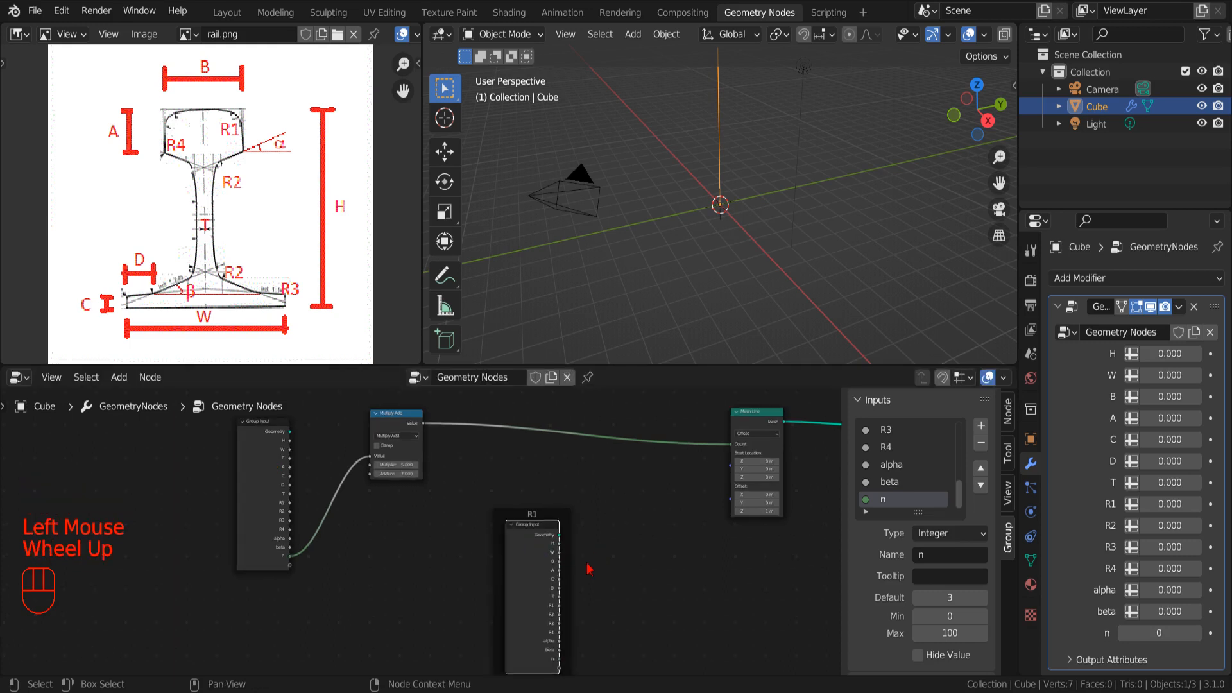
scroll(603, 571, "down", 1)
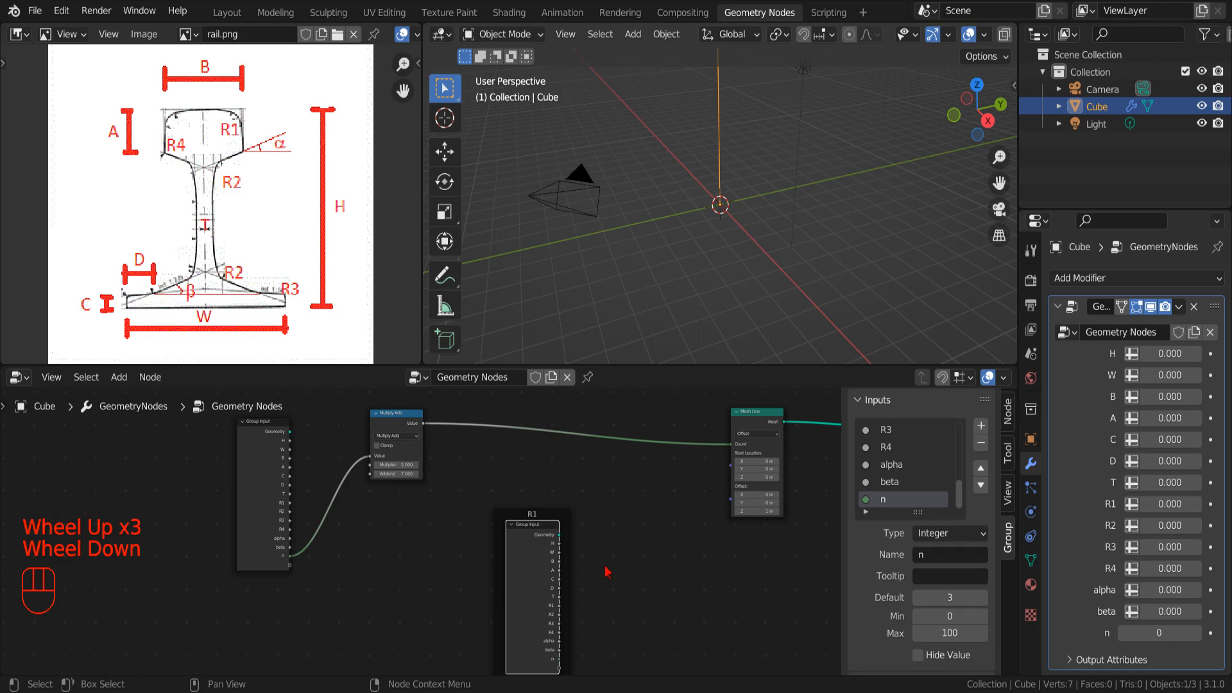
middle_click_drag(605, 571, 573, 537)
scroll(574, 537, "up", 1)
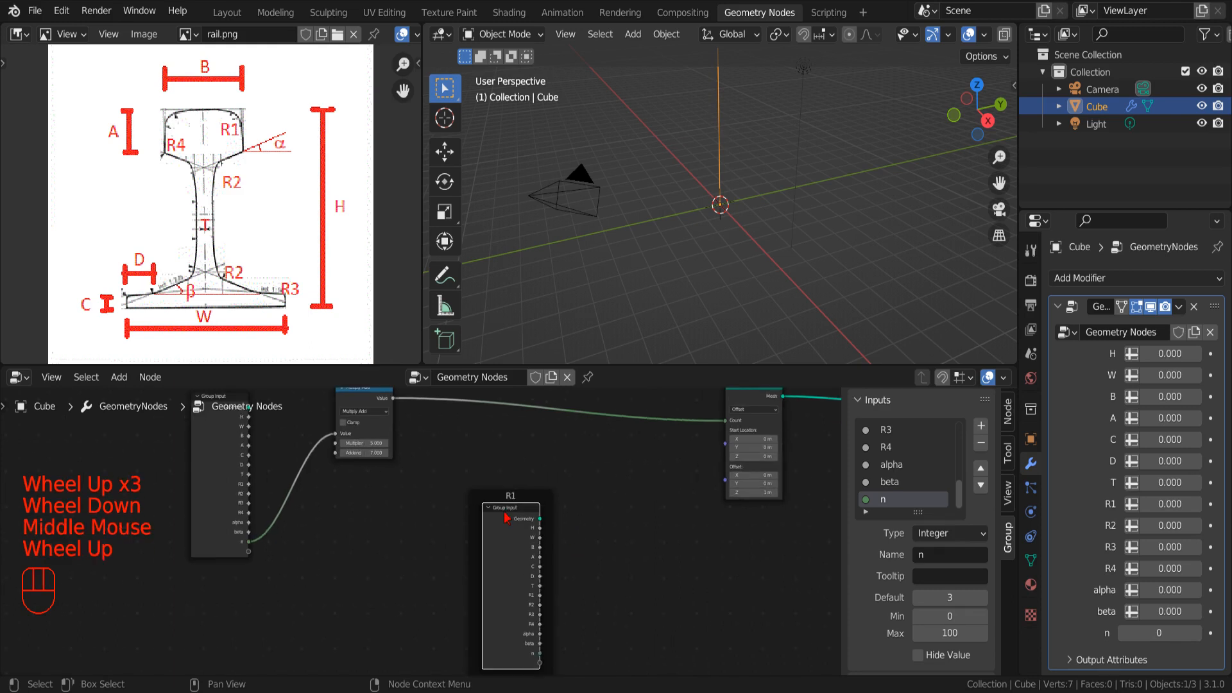
- Add a Set Position node on the link between the Mesh Line and Group Output nodes
left_click(118, 376)
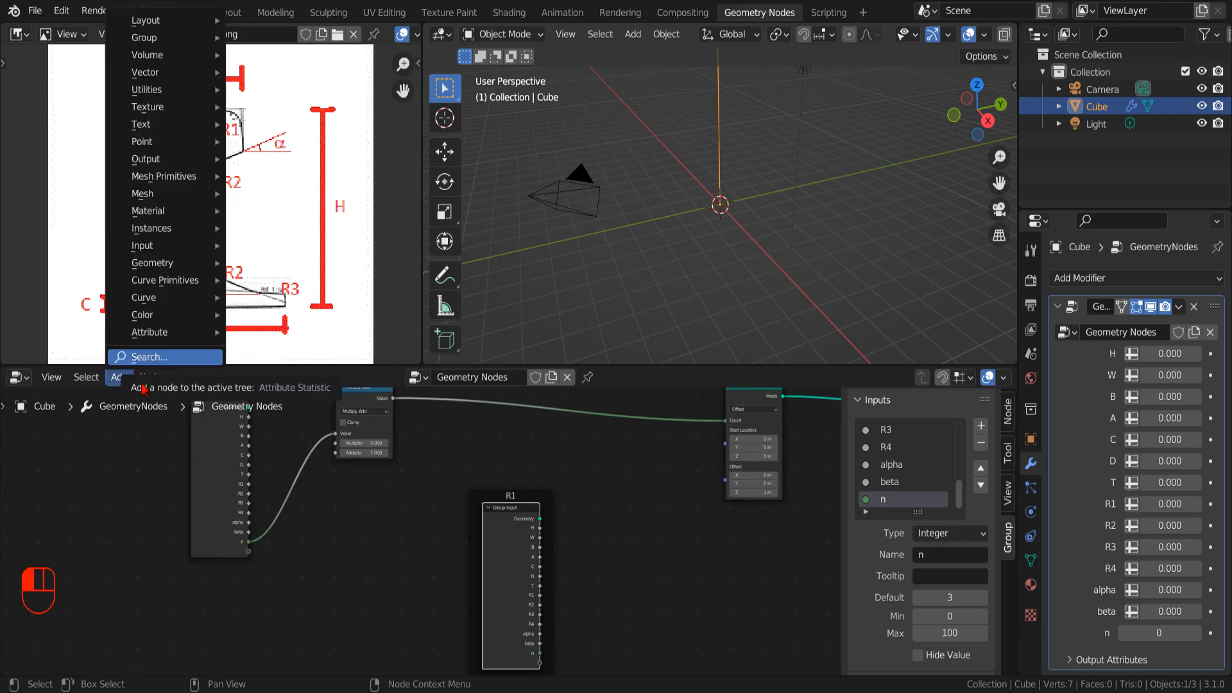
mouse_move(160, 263)
left_click(270, 478)
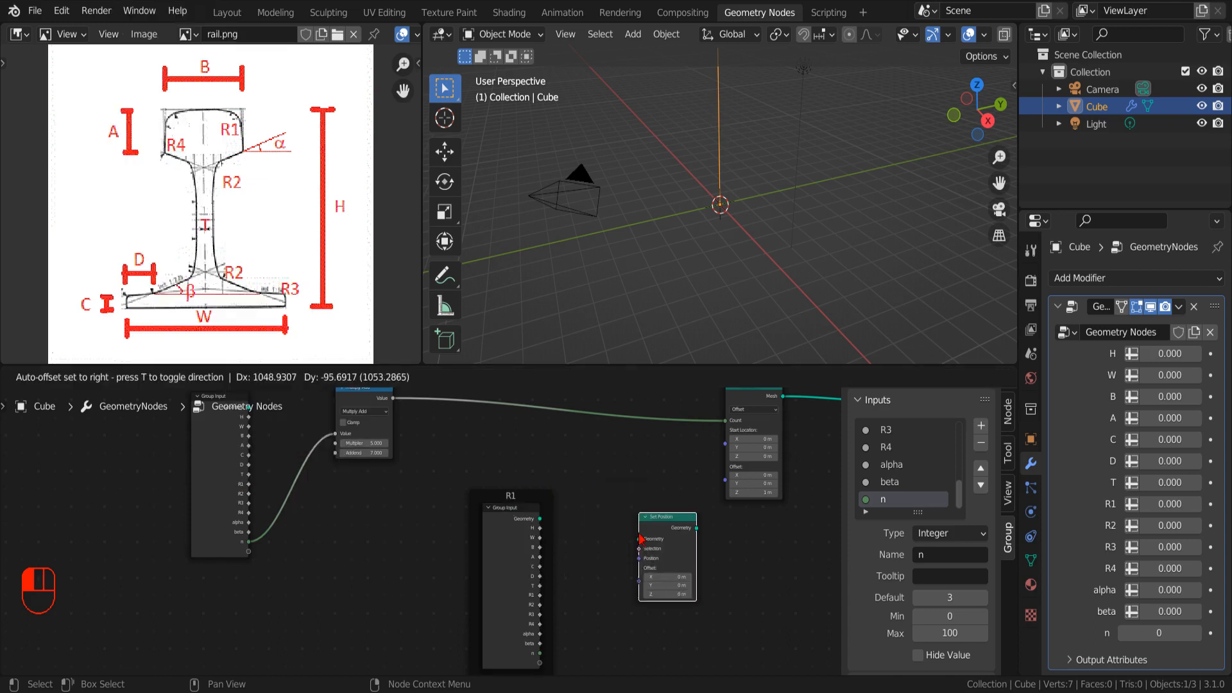
key("x")
left_click(811, 398)
scroll(583, 525, "down", 2)
middle_click_drag(631, 528, 618, 494)
scroll(618, 494, "down", 1)
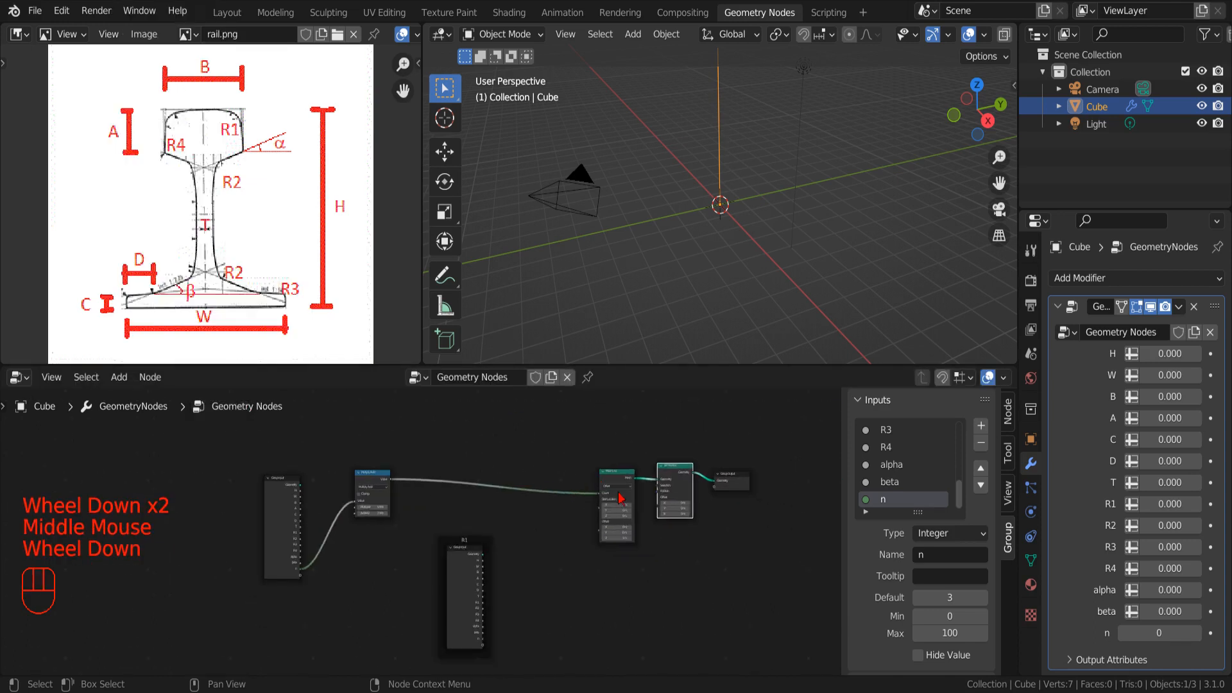
- Move the Mesh Line node next to the Multiply Add node and shift the R1 frame toward the Set Position node
left_click_drag(618, 493, 427, 480)
left_click_drag(489, 561, 621, 523)
scroll(661, 562, "up", 2)
middle_click_drag(661, 562, 575, 591)
scroll(603, 541, "up", 3)
scroll(580, 539, "up", 2)
scroll(580, 539, "down", 1)
middle_click_drag(580, 539, 608, 542)
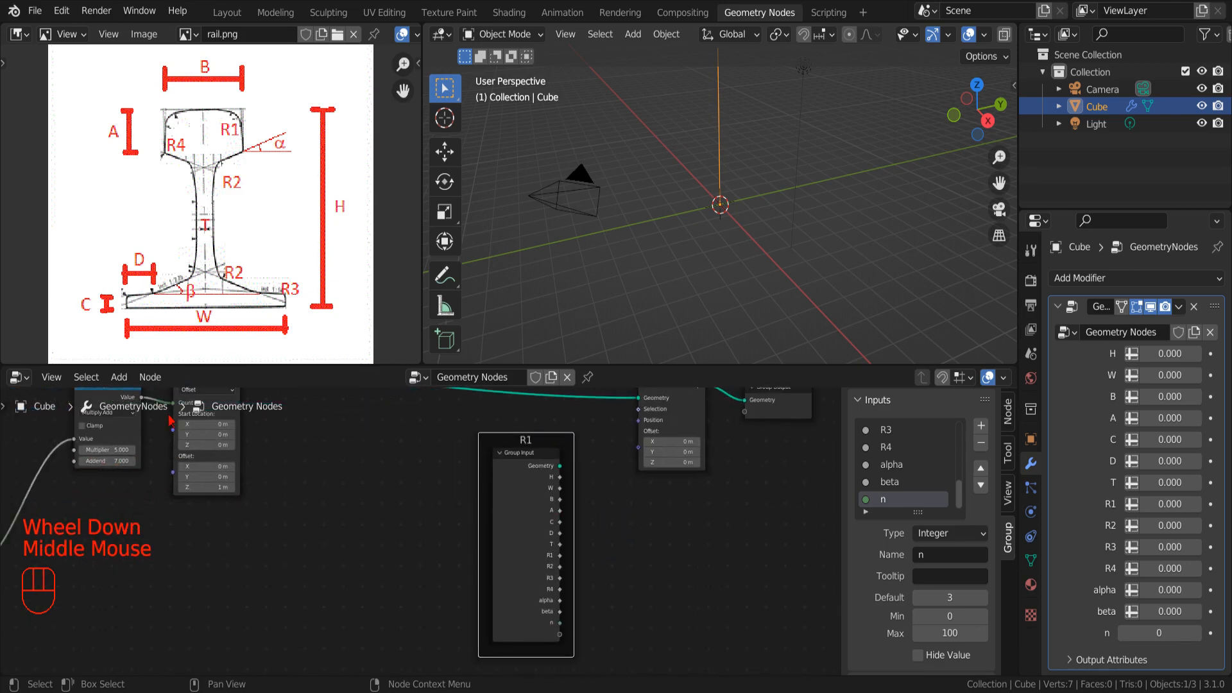
- Add a Switch node to the R1 frame and place it beside the frame's Group Input node
left_click(118, 378)
mouse_move(147, 89)
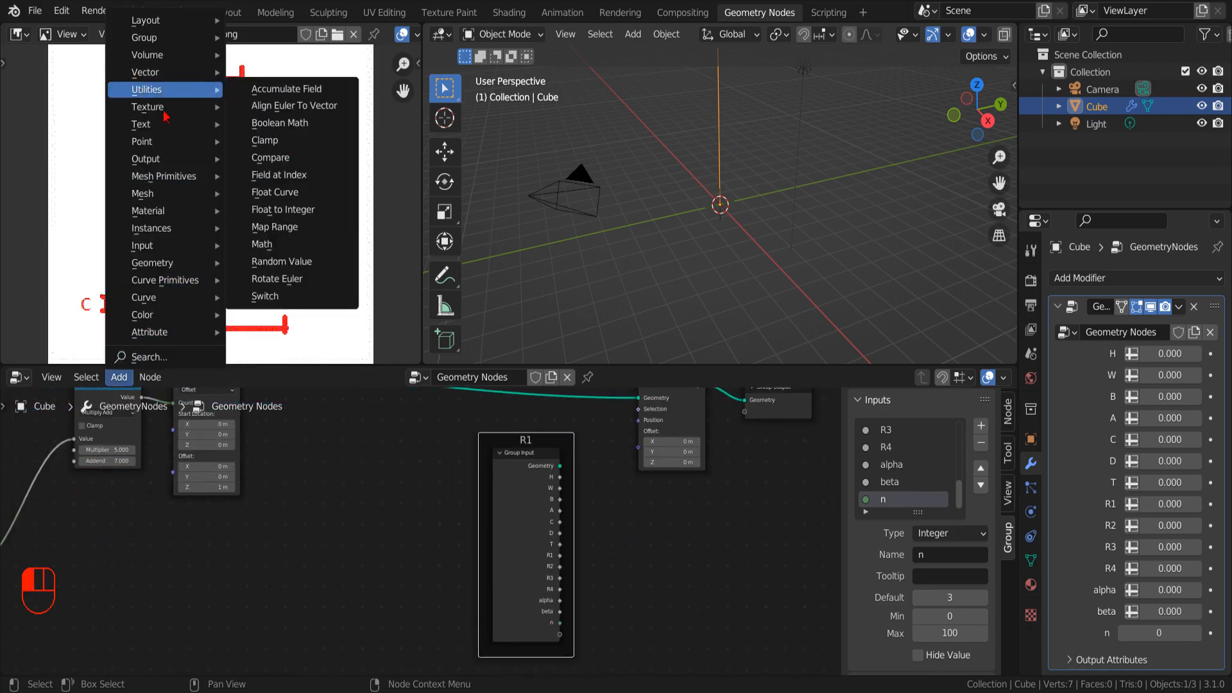
left_click(270, 296)
left_click_drag(583, 461, 441, 464)
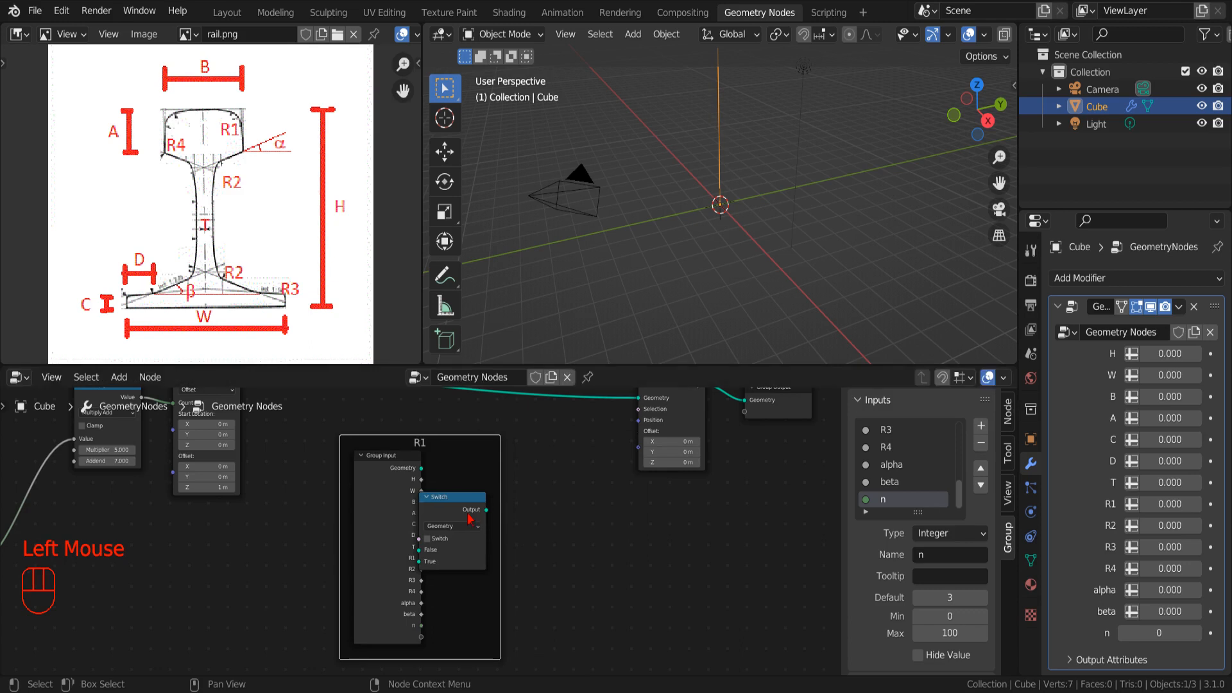
left_click_drag(465, 516, 521, 492)
left_click(523, 498)
scroll(525, 499, "up", 2)
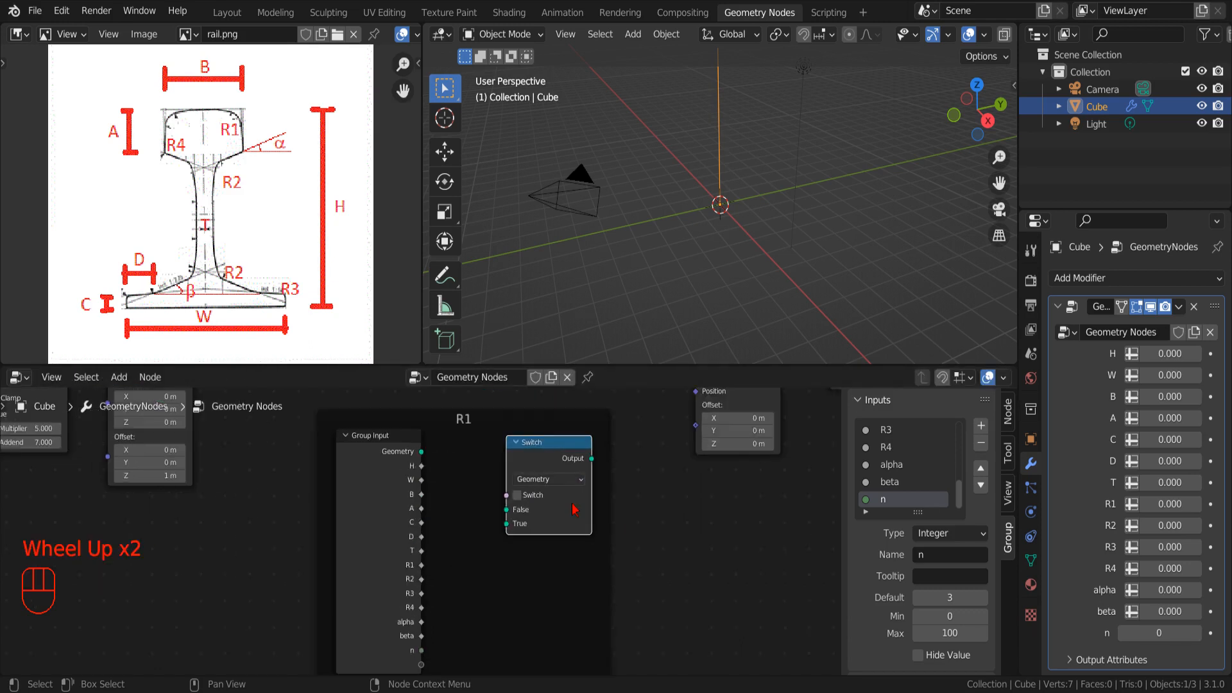
- Set the Switch node's type to Vector and connect its Output to the Set Position node's Position input
left_click(556, 479)
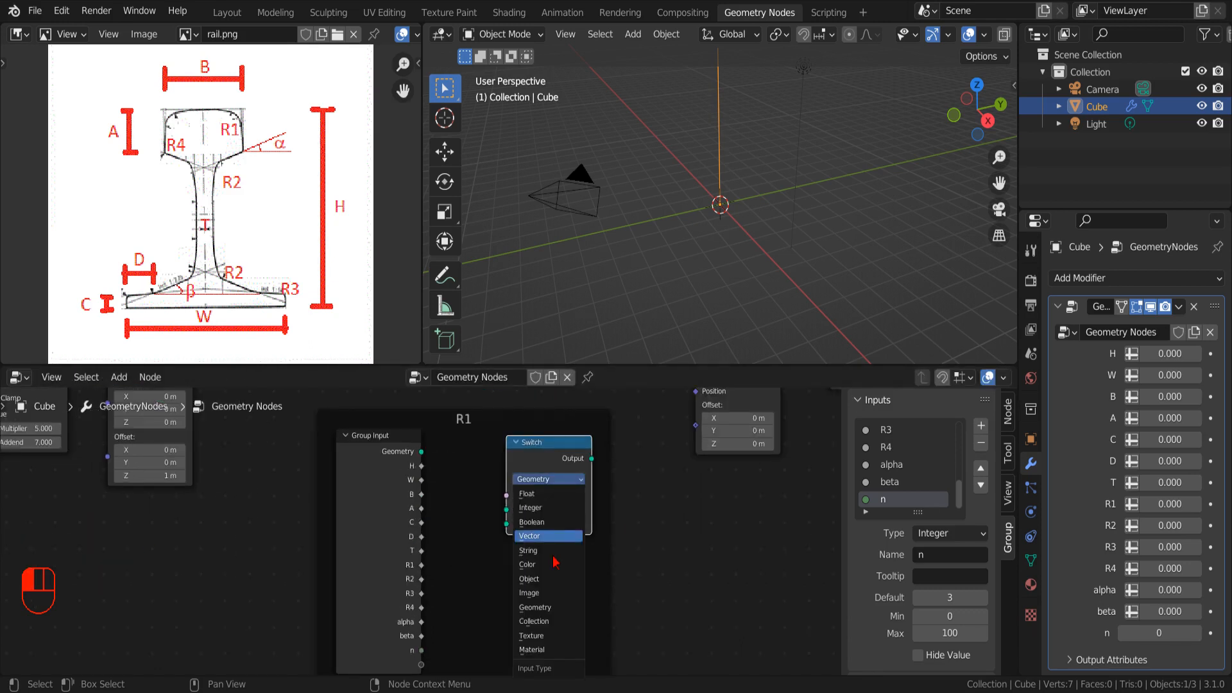
left_click(549, 536)
middle_click_drag(628, 552, 645, 543)
middle_click_drag(610, 475, 575, 544)
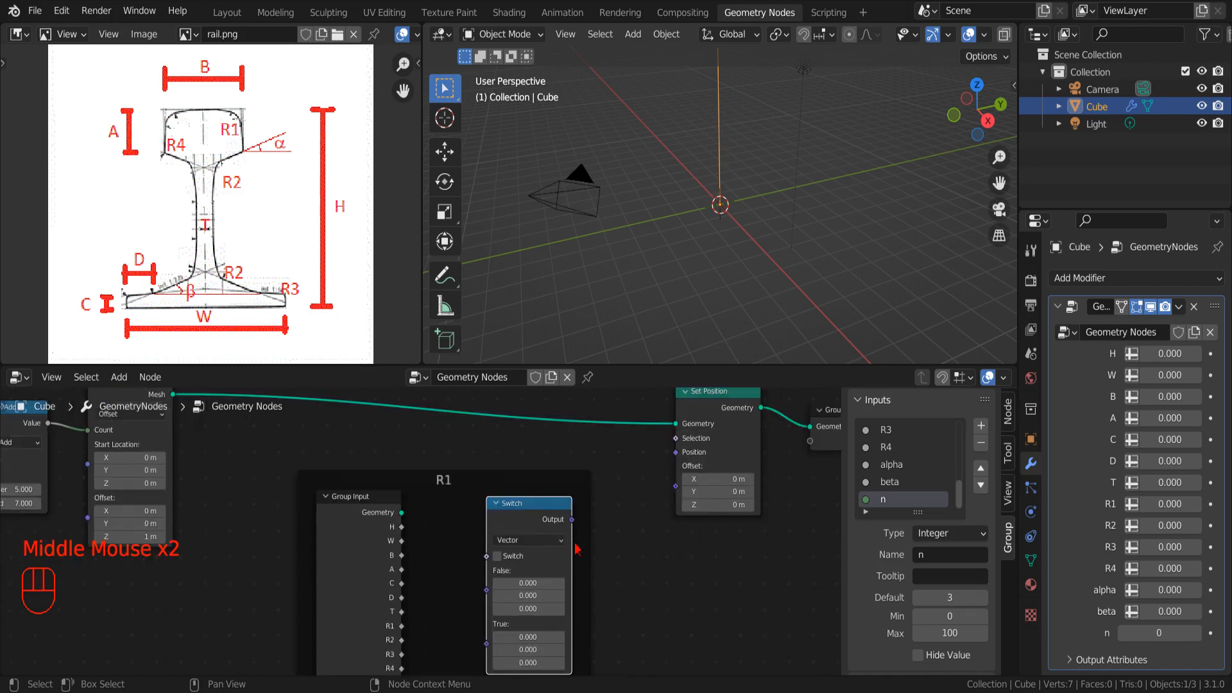
left_click_drag(571, 519, 675, 483)
scroll(413, 526, "down", 2)
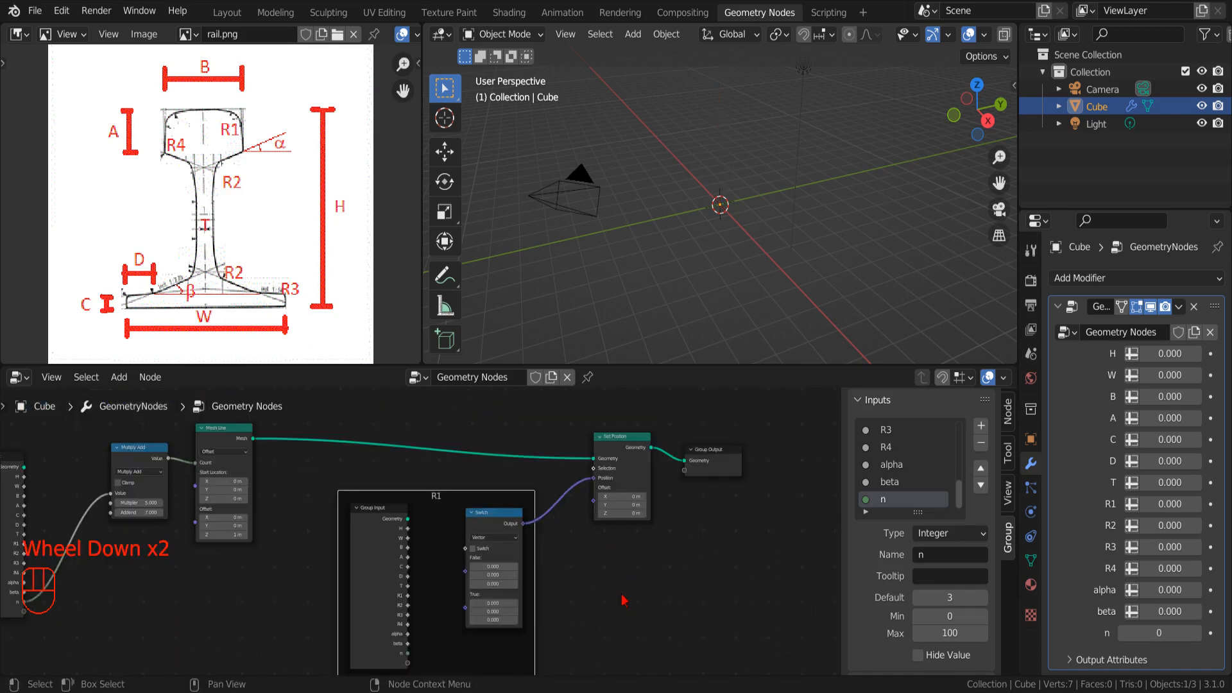
- Add a Compare node between the Group Input and Switch in the R1 frame and connect its Result to the Switch input
middle_click_drag(347, 597, 479, 556)
left_click_drag(474, 553, 504, 551)
left_click_drag(544, 492, 457, 503)
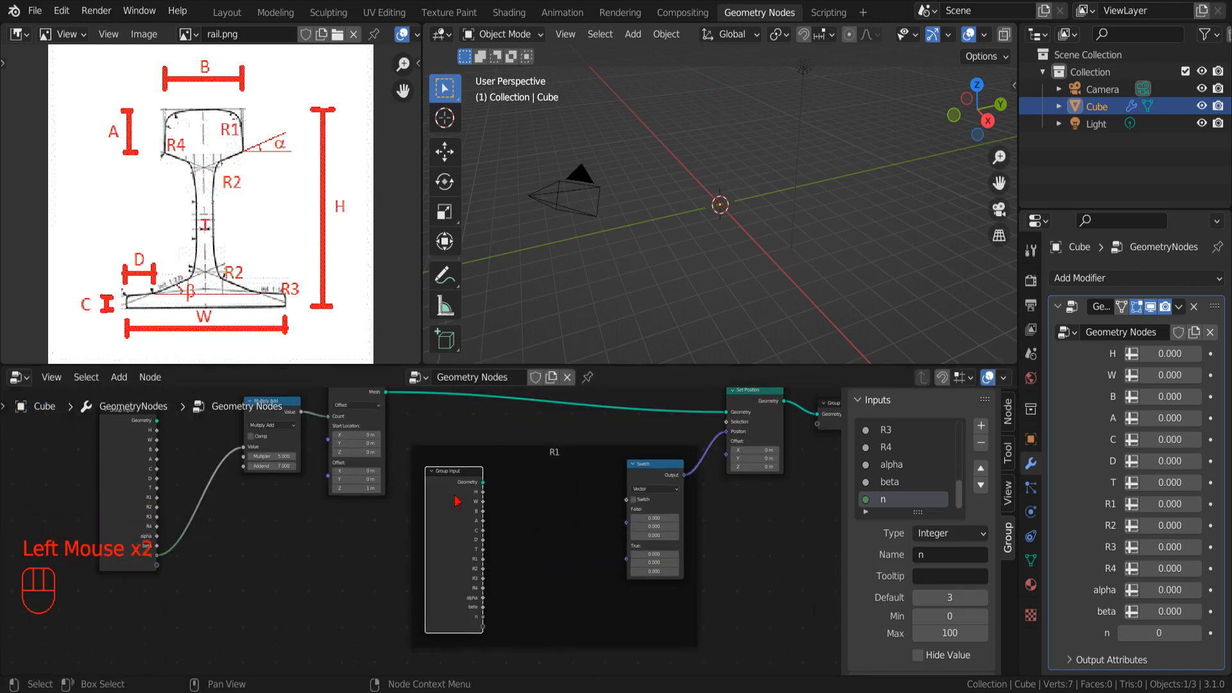
left_click(118, 377)
mouse_move(146, 89)
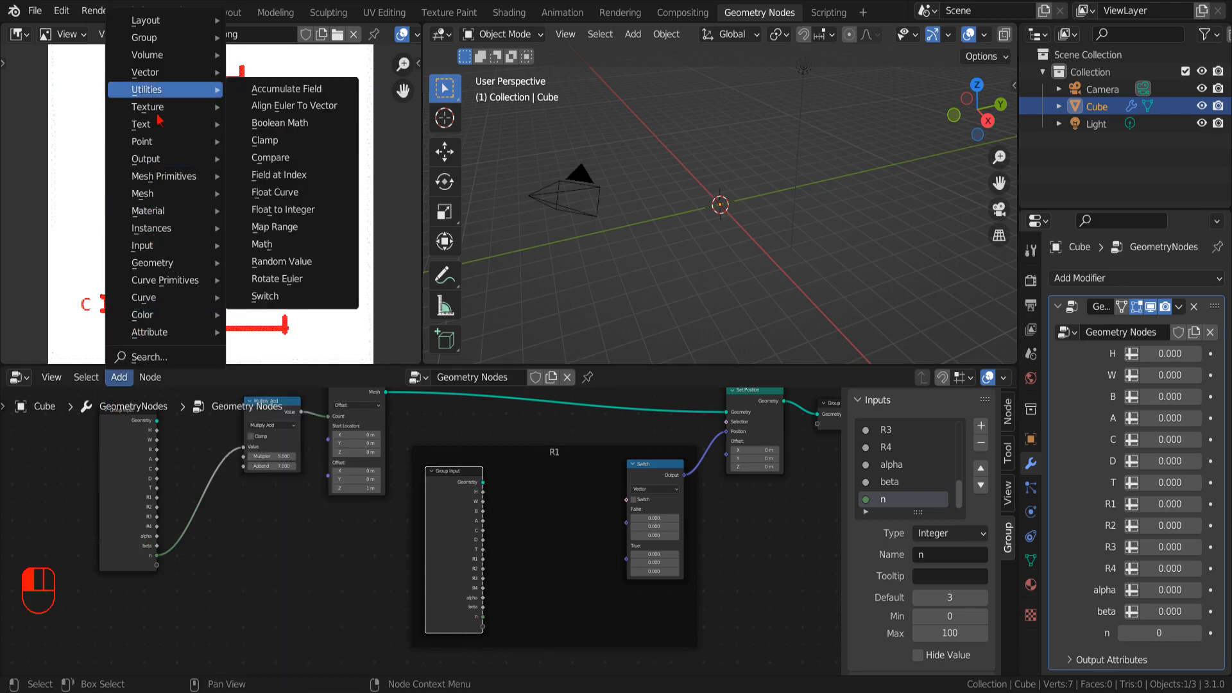
left_click(256, 158)
left_click(549, 520)
scroll(610, 537, "up", 2)
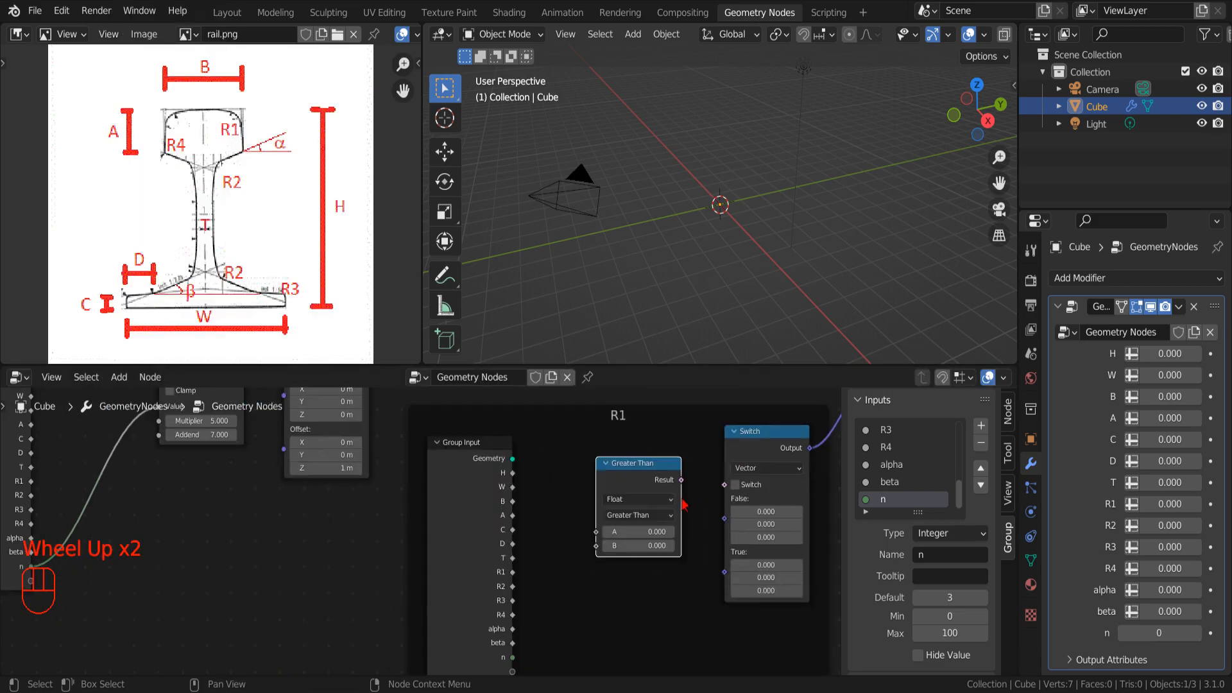
left_click_drag(681, 480, 724, 484)
- Move the outer Group Input, Multiply Add and Mesh Line nodes farther away from the R1 frame
scroll(569, 506, "down", 7)
left_click_drag(280, 501, 175, 508)
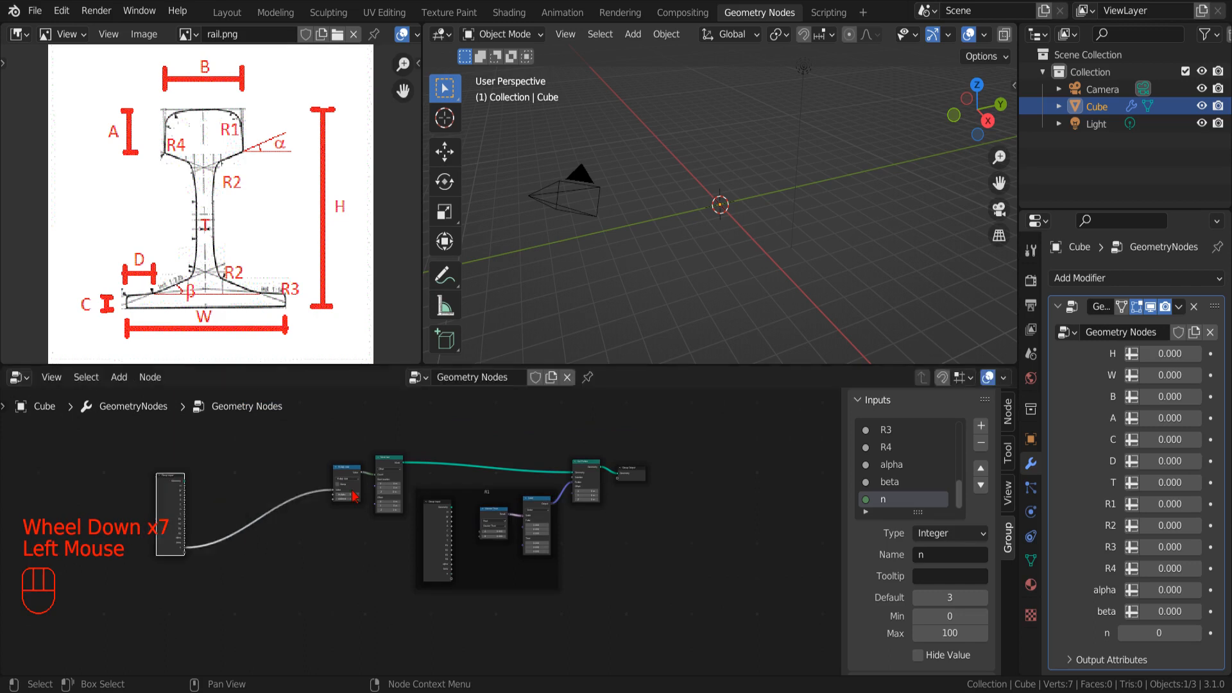
left_click_drag(353, 491, 283, 488)
- Add an Index node in the R1 frame, placed between the Group Input and the Greater Than node with extra spacing
scroll(417, 532, "up", 5)
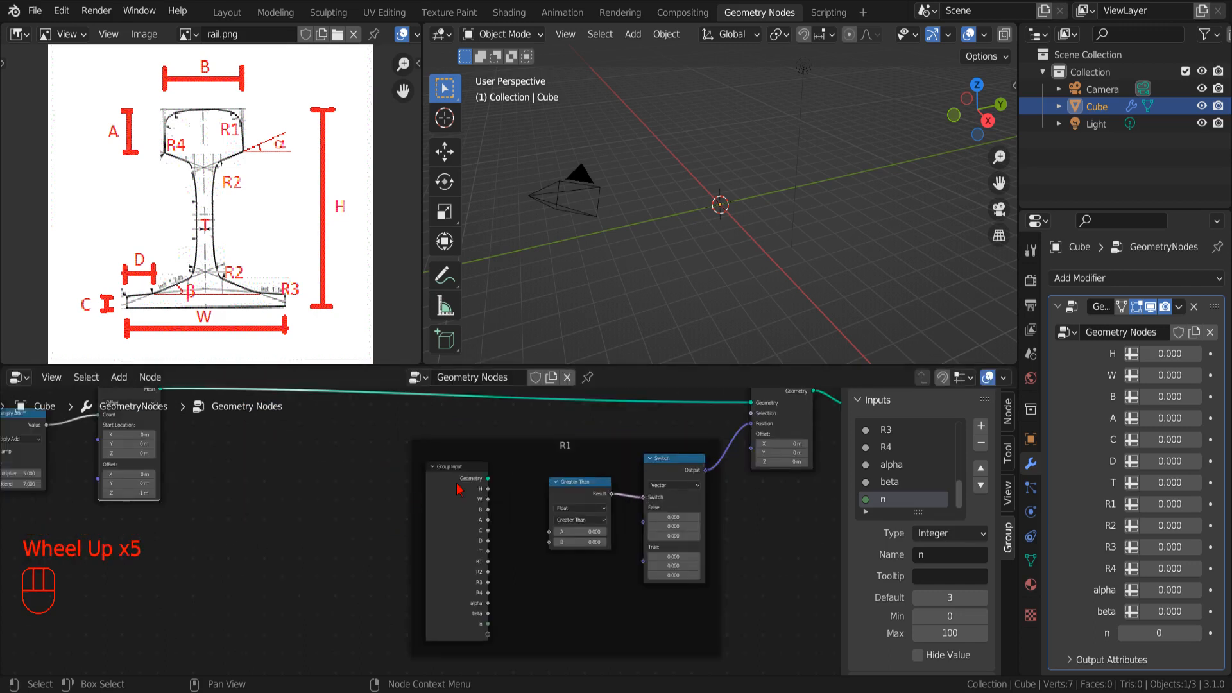
left_click(119, 377)
mouse_move(144, 193)
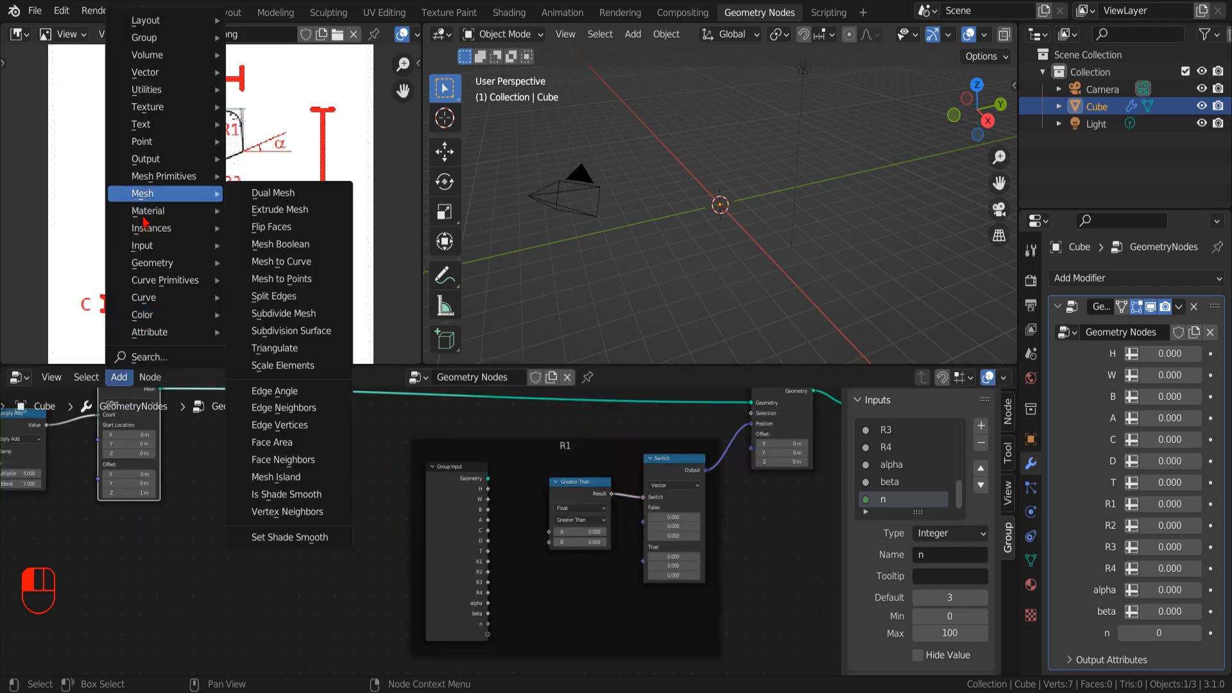
mouse_move(144, 245)
left_click(273, 443)
left_click(473, 494)
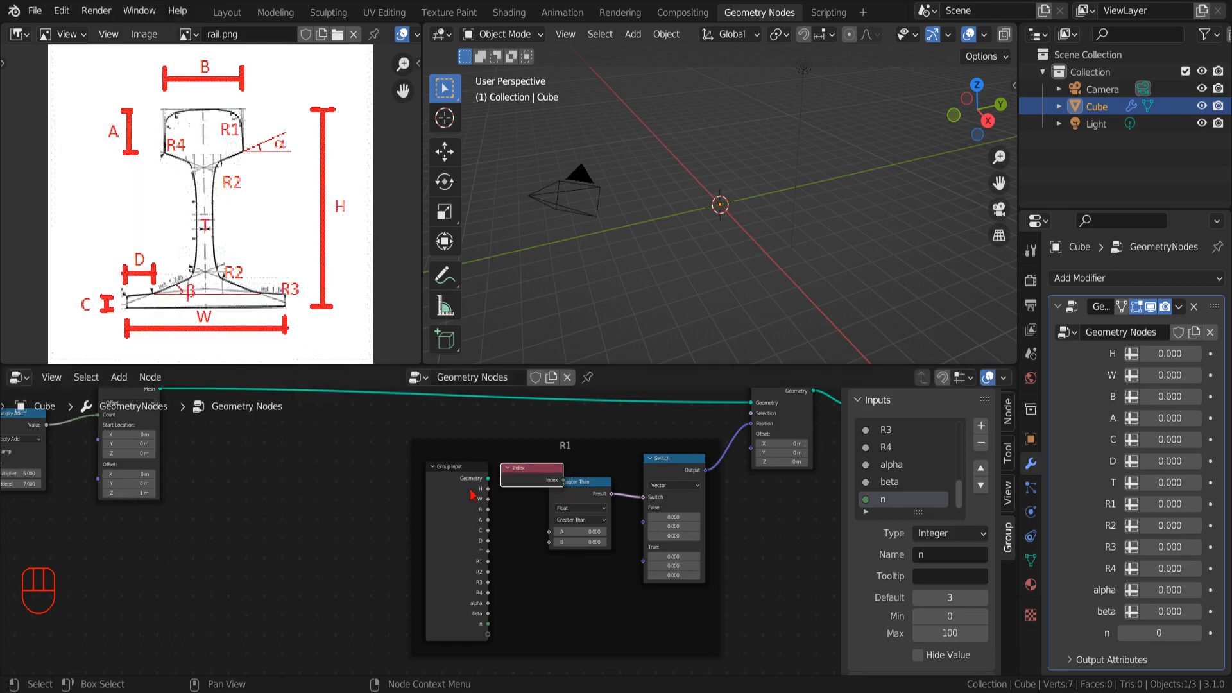
left_click_drag(471, 490, 335, 496)
left_click_drag(530, 485, 446, 519)
scroll(447, 521, "up", 2)
- Set the Greater Than node's data type to Integer and connect the Index output to its A input
left_click_drag(491, 510, 538, 546)
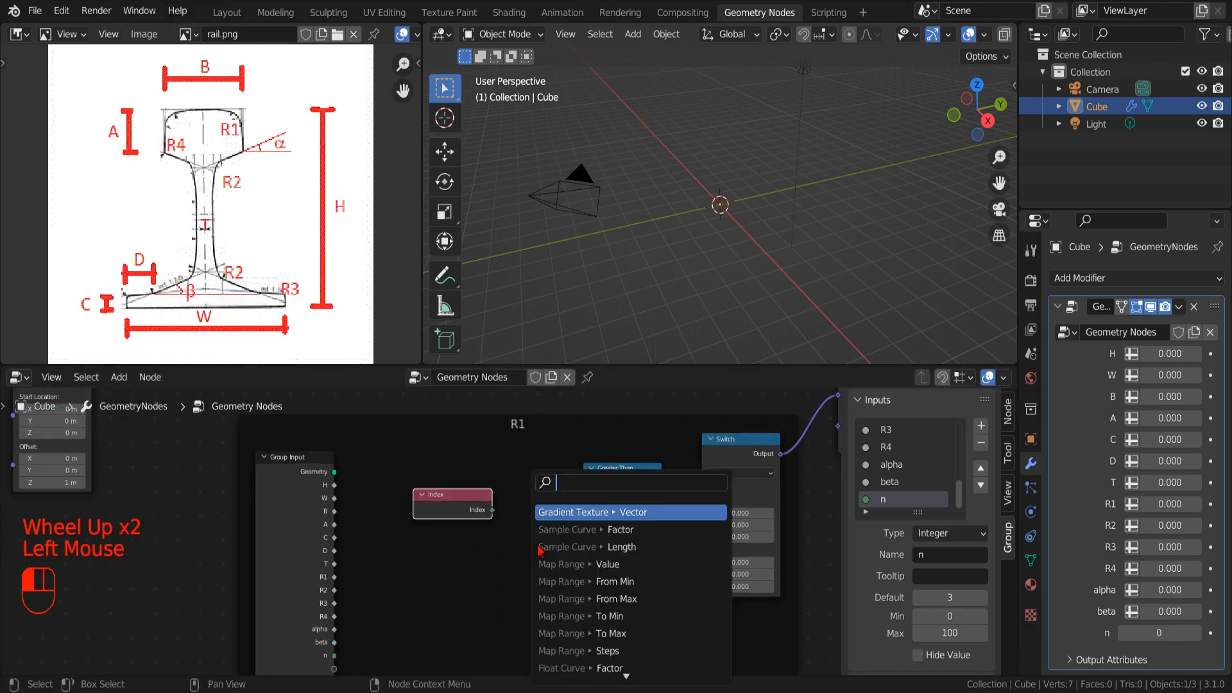
left_click_drag(632, 502, 647, 530)
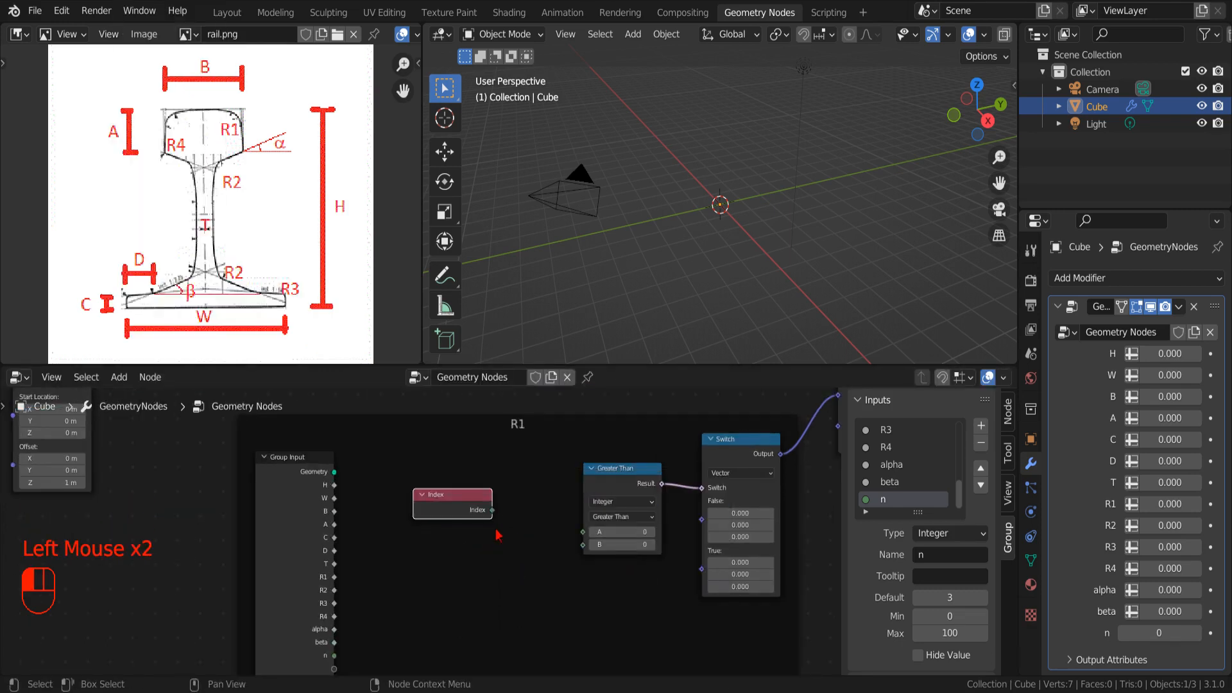
left_click_drag(493, 510, 580, 557)
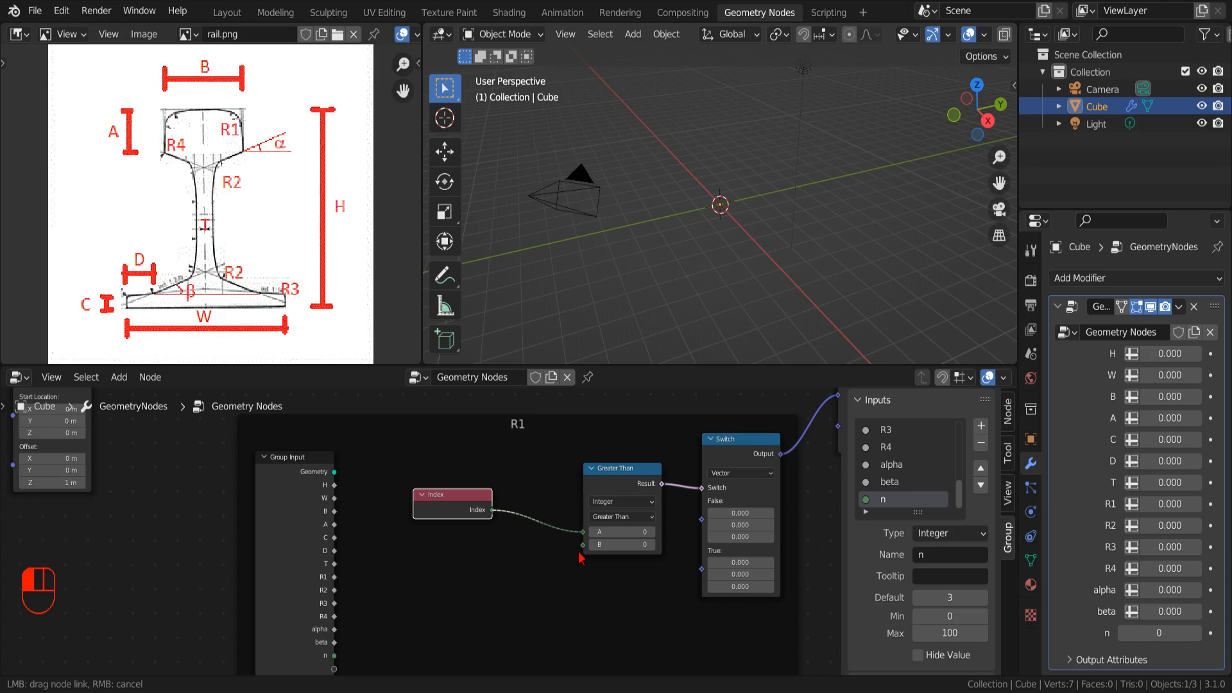
left_click_drag(581, 557, 581, 558)
middle_click_drag(550, 605, 519, 584)
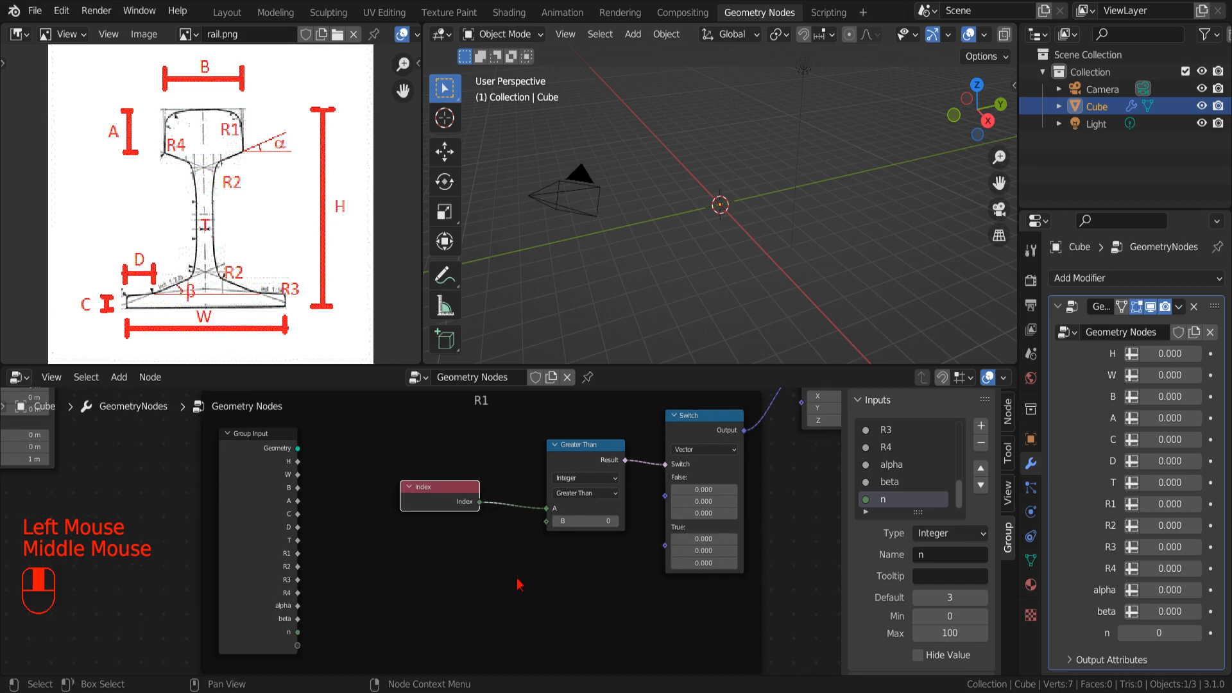
scroll(555, 592, "up", 2)
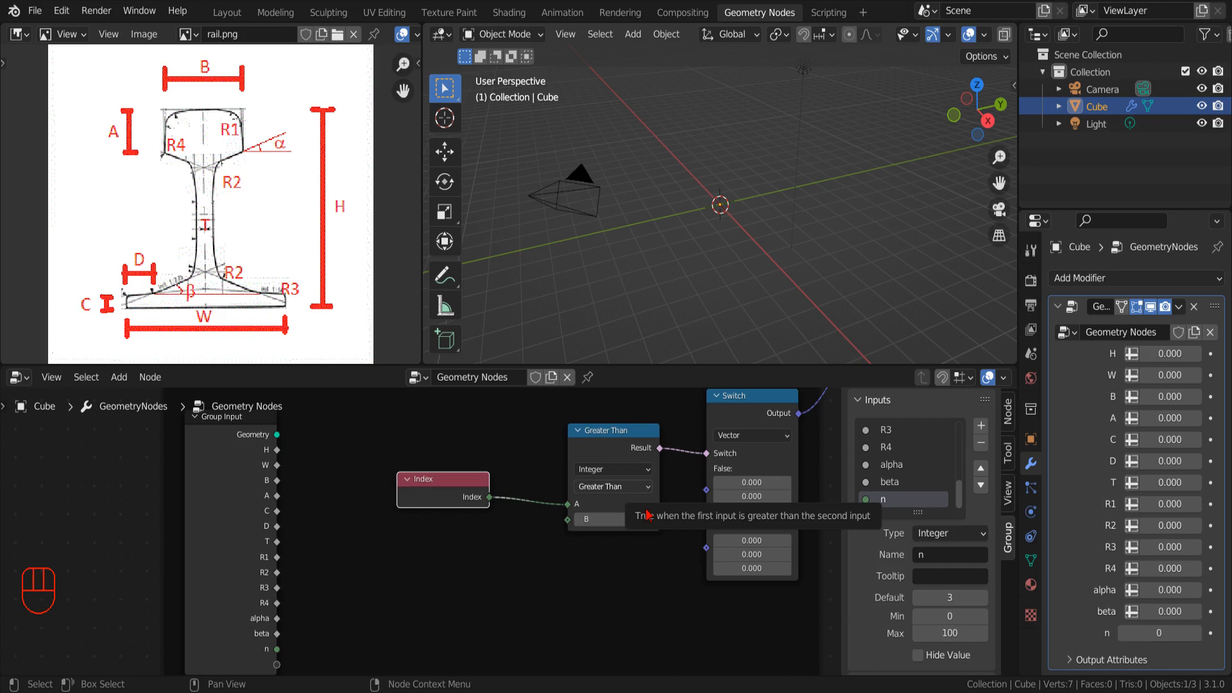
- Set the integer comparison in the R1 frame to Less Than or Equal and connect the Group Input's n to its B input
left_click(613, 487)
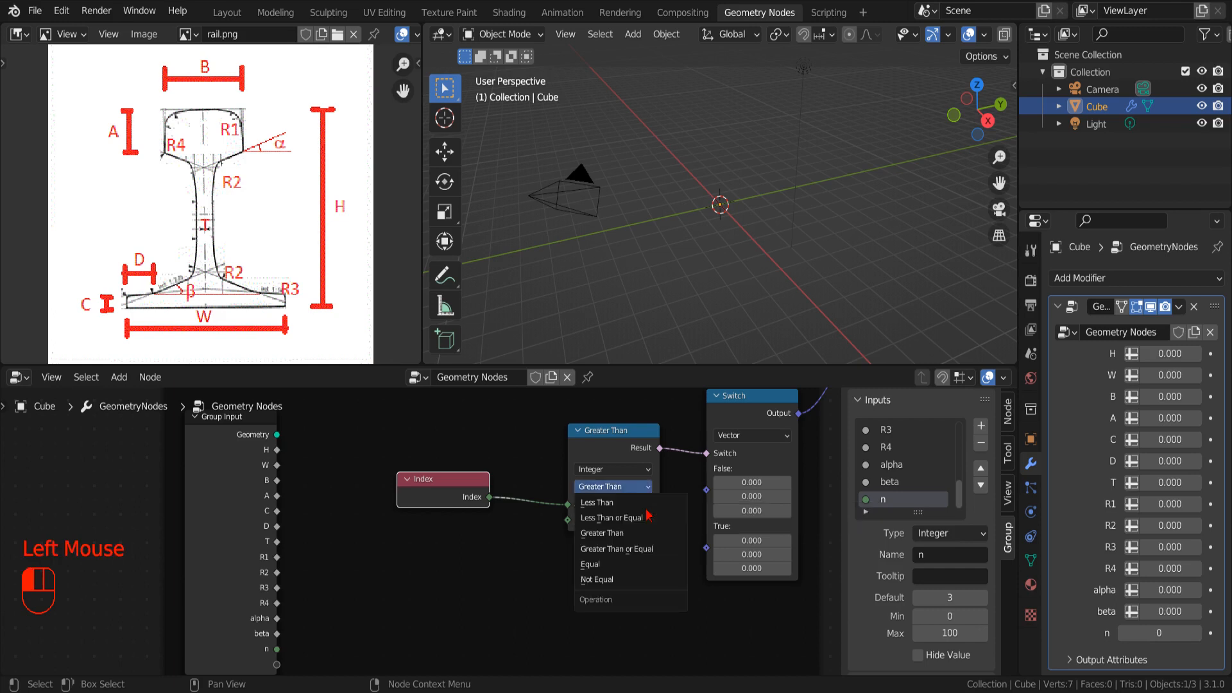
left_click(637, 546)
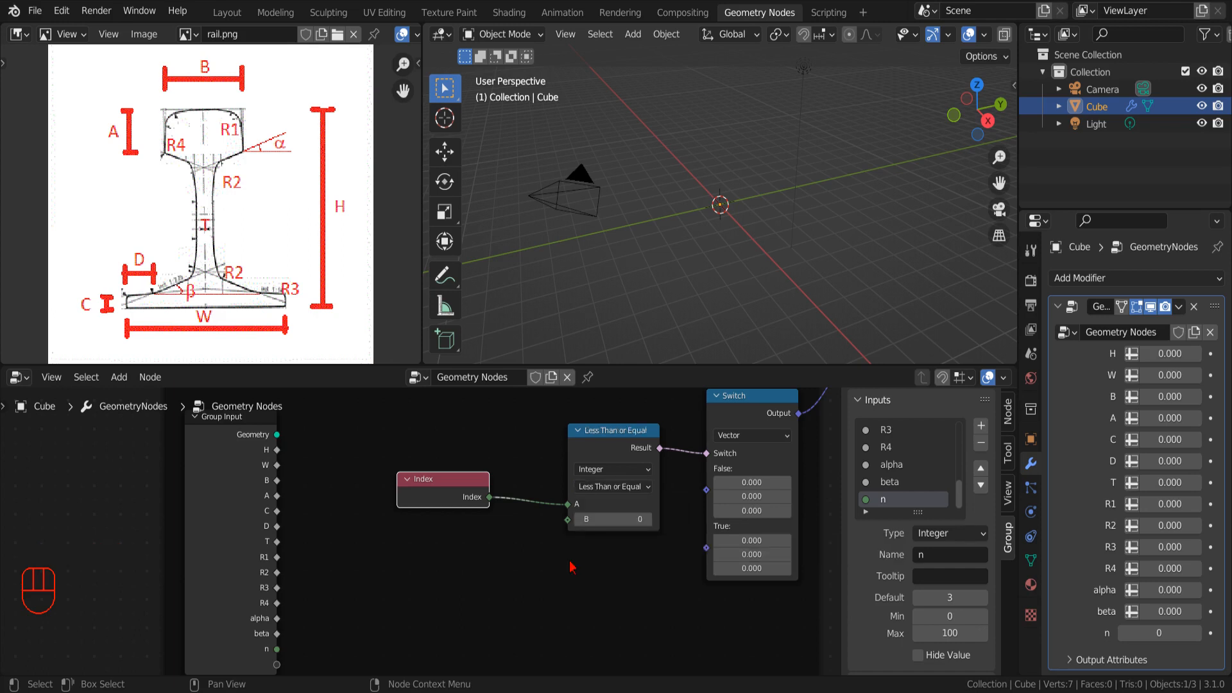
scroll(546, 583, "down", 2)
scroll(547, 587, "up", 1)
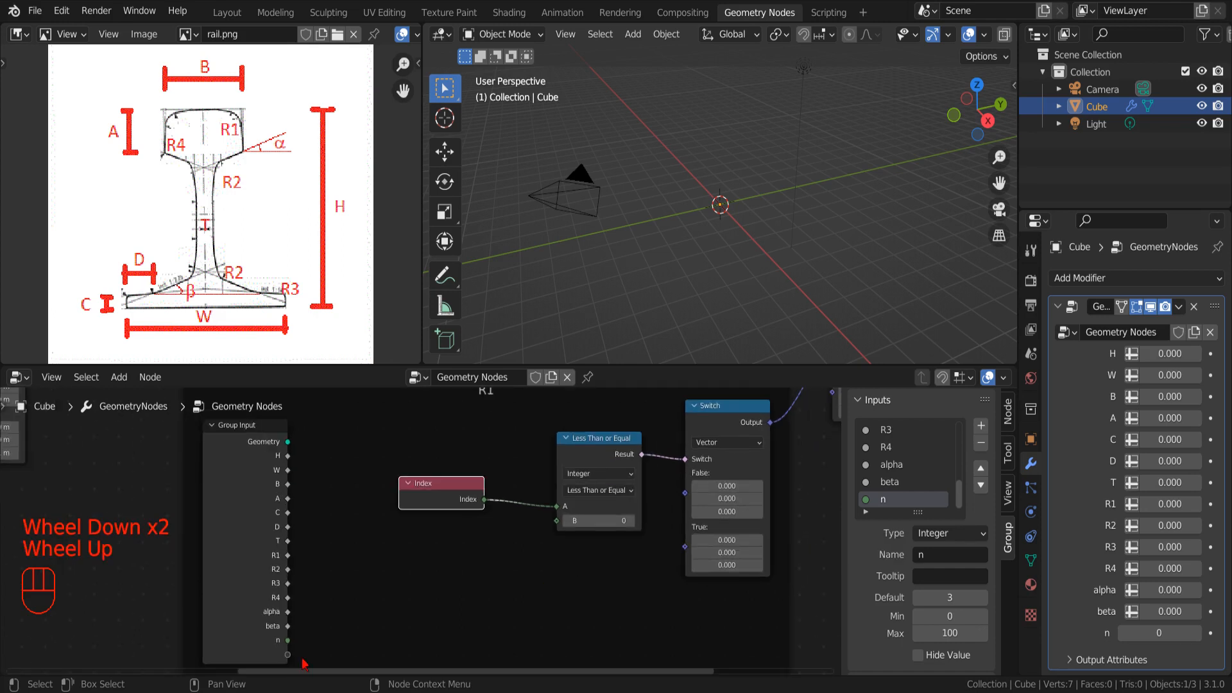
left_click_drag(287, 640, 552, 549)
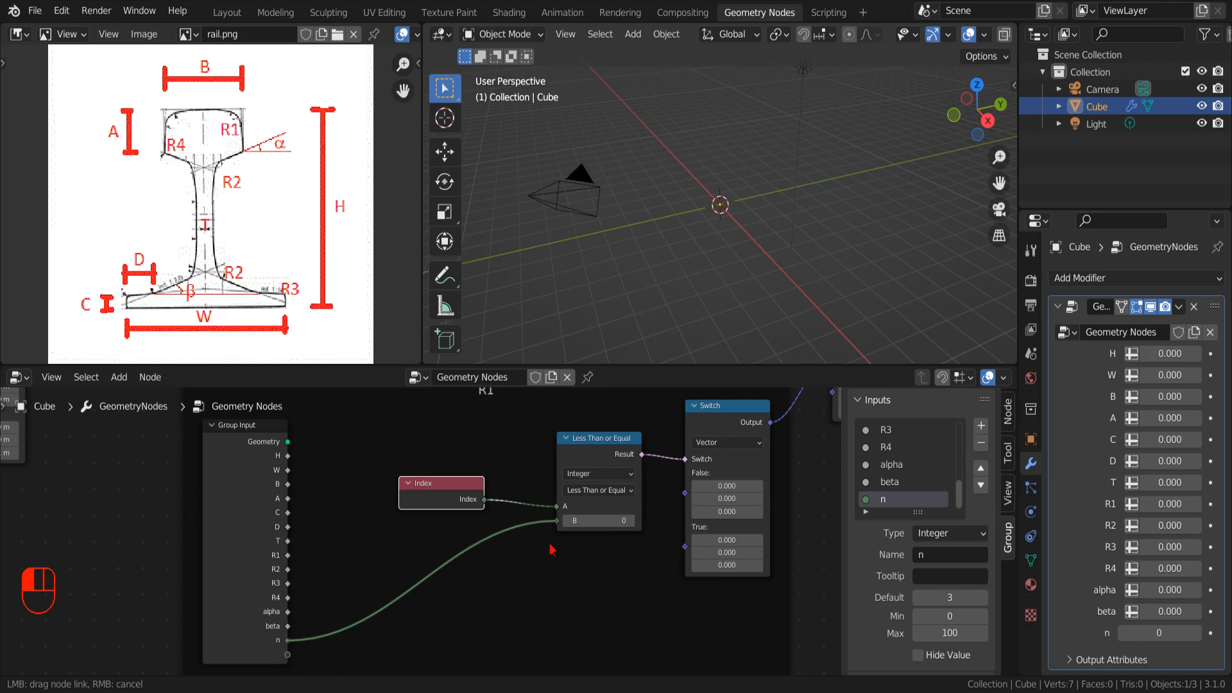
left_click_drag(550, 546, 550, 546)
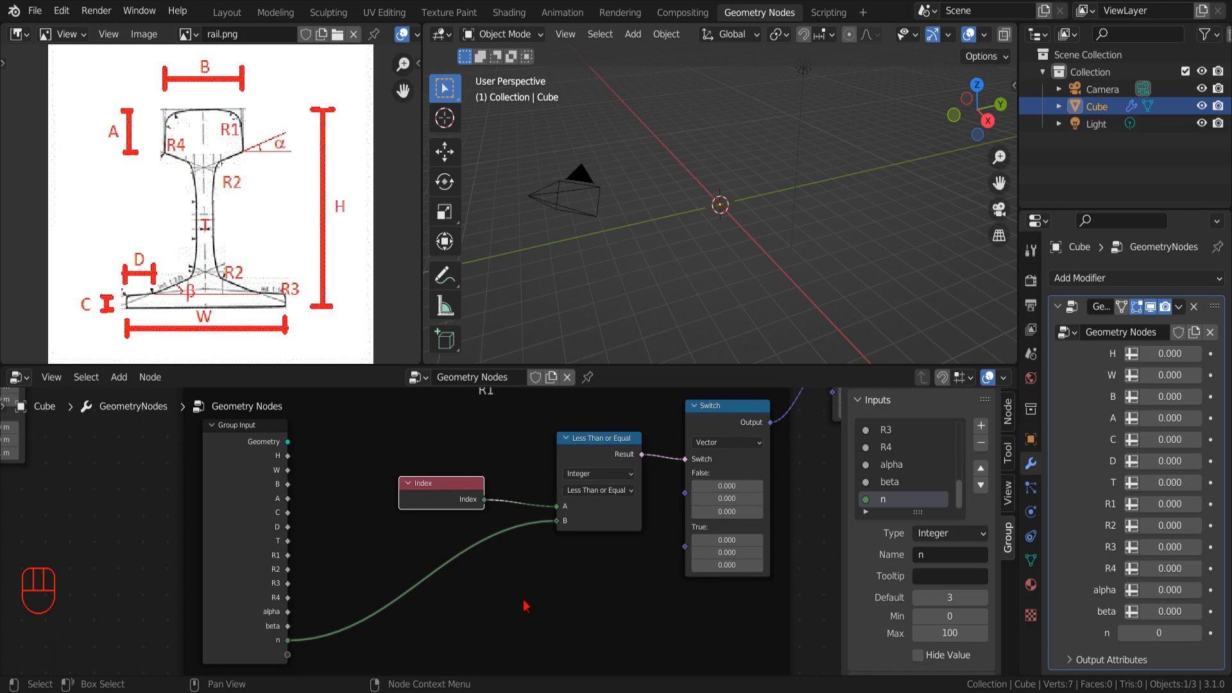
- Add a Combine XYZ node in the R1 frame below the comparison and connect the Group Input's B output to its X input
scroll(525, 605, "down", 2)
middle_click_drag(541, 601, 595, 585)
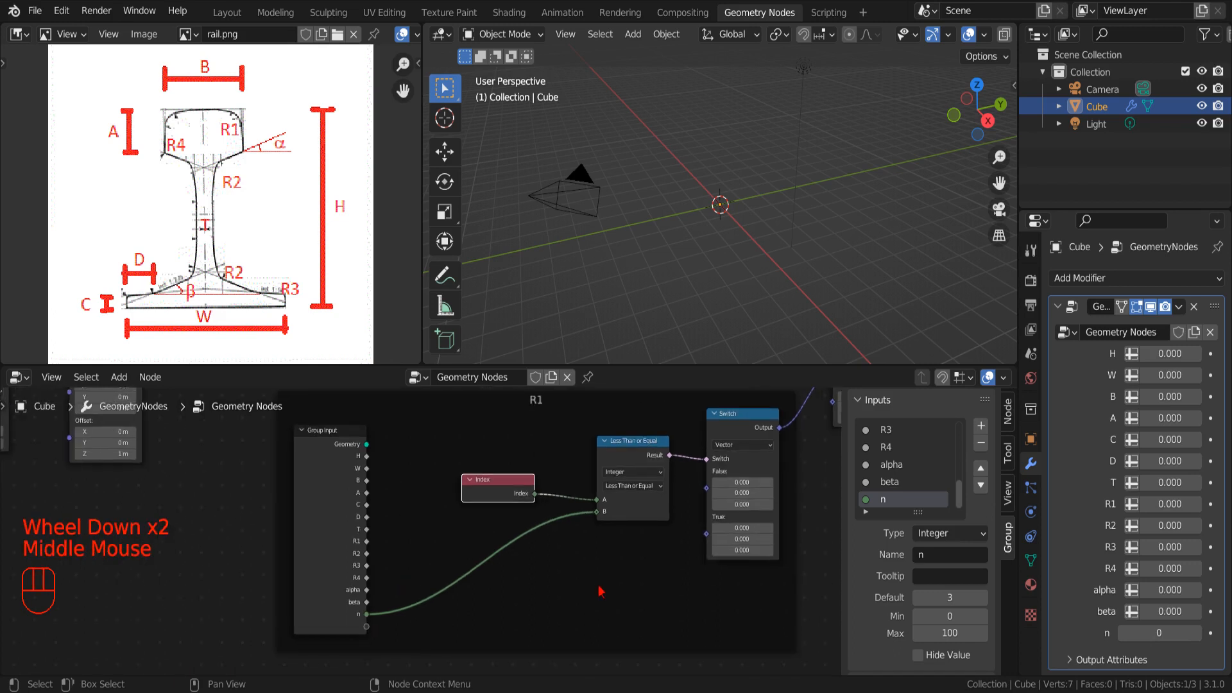
scroll(593, 585, "up", 2)
left_click(118, 377)
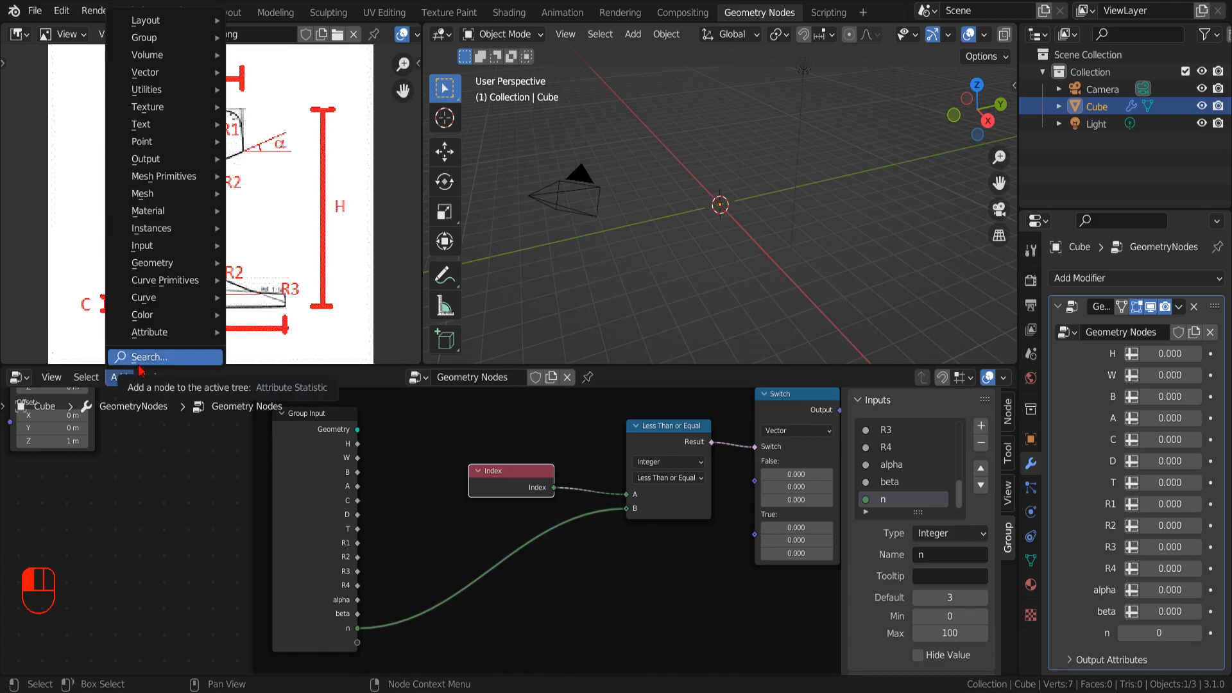
mouse_move(147, 72)
left_click(276, 72)
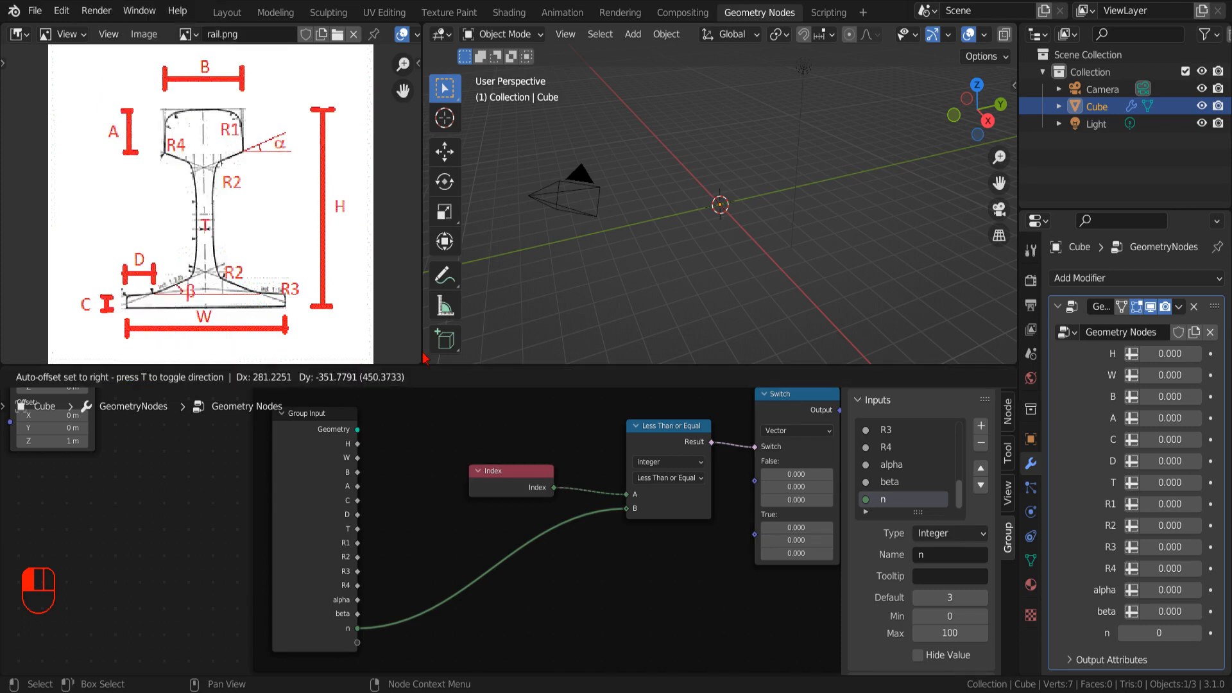
left_click(625, 581)
scroll(622, 578, "down", 2)
middle_click_drag(622, 578, 622, 556)
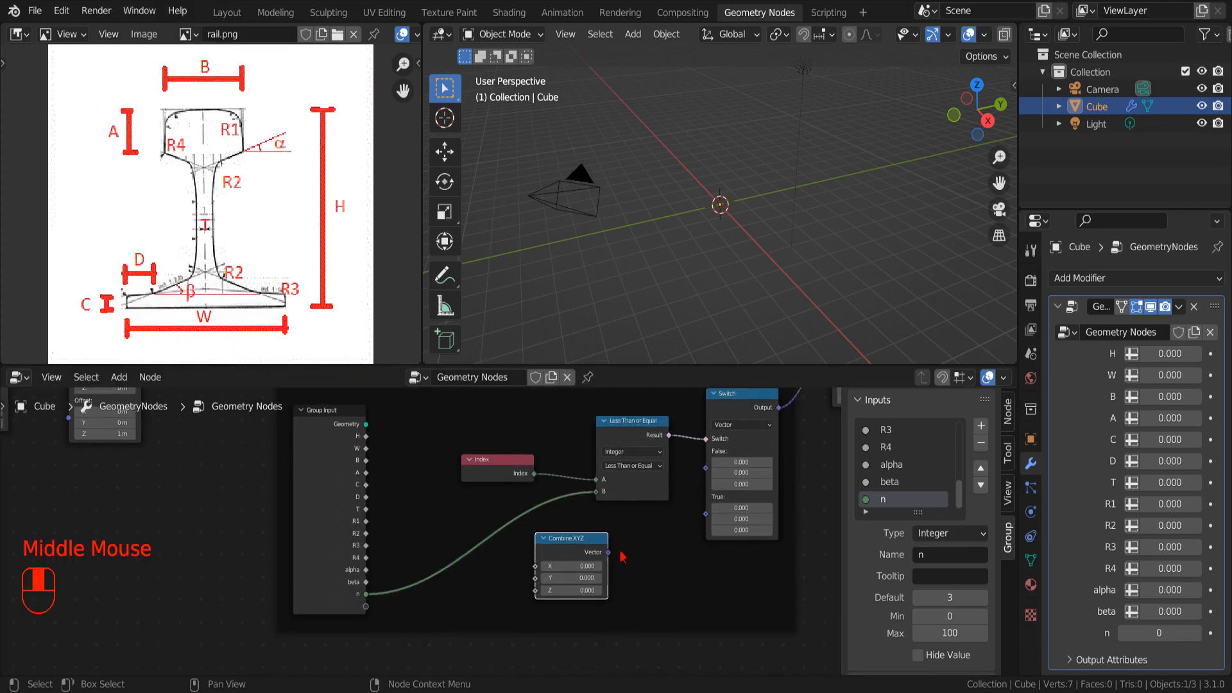
scroll(418, 557, "up", 3)
left_click_drag(365, 460, 535, 566)
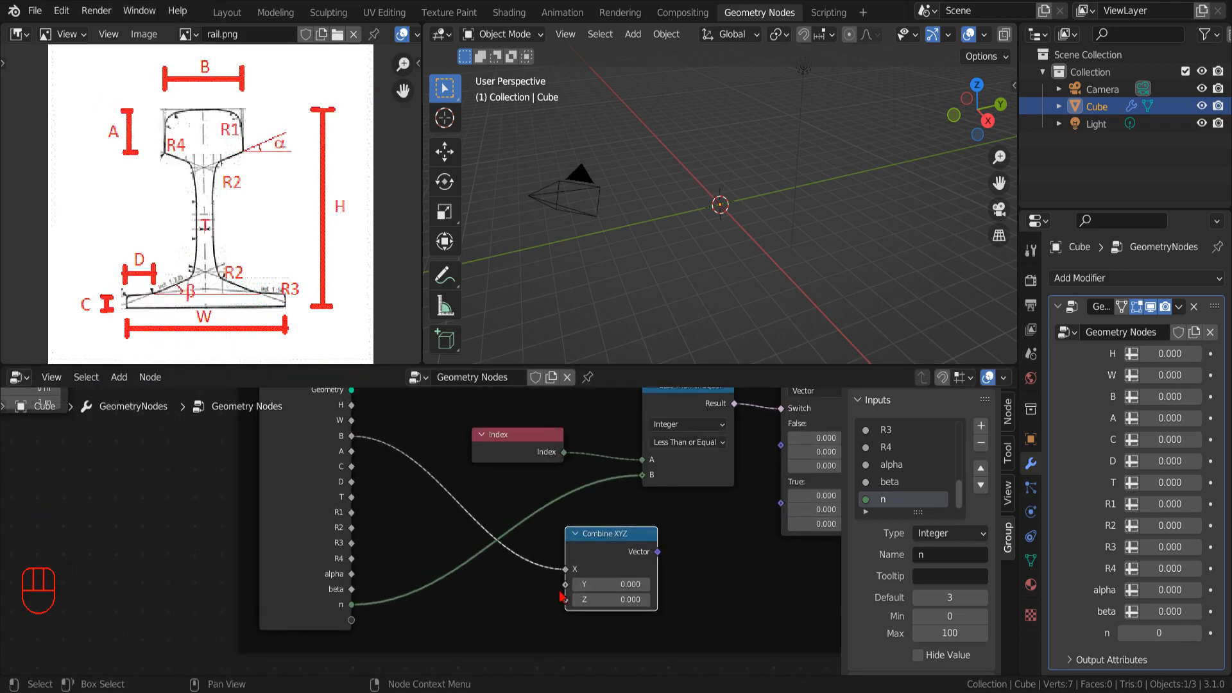
- Insert a Math node on the link from B to Combine XYZ, set it to Divide, and set the divisor to 2
left_click(119, 376)
mouse_move(154, 89)
left_click(269, 248)
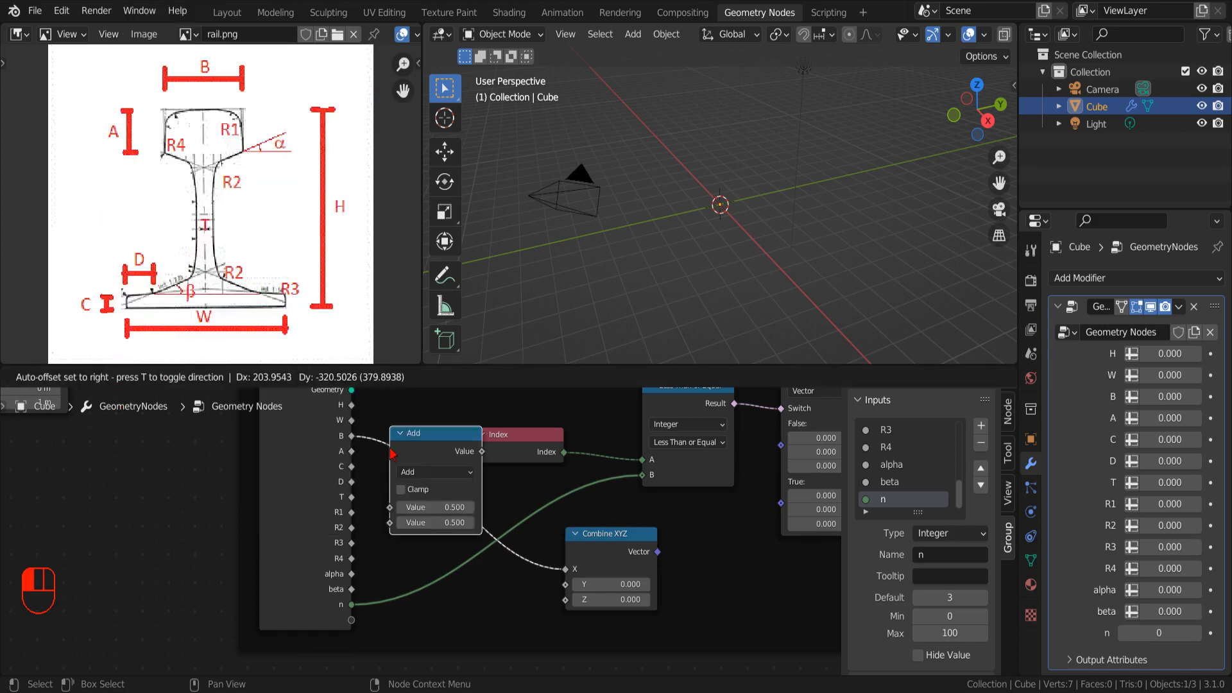
left_click(407, 499)
left_click(449, 517)
left_click(443, 558)
left_click(453, 567)
type("2")
key("Return")
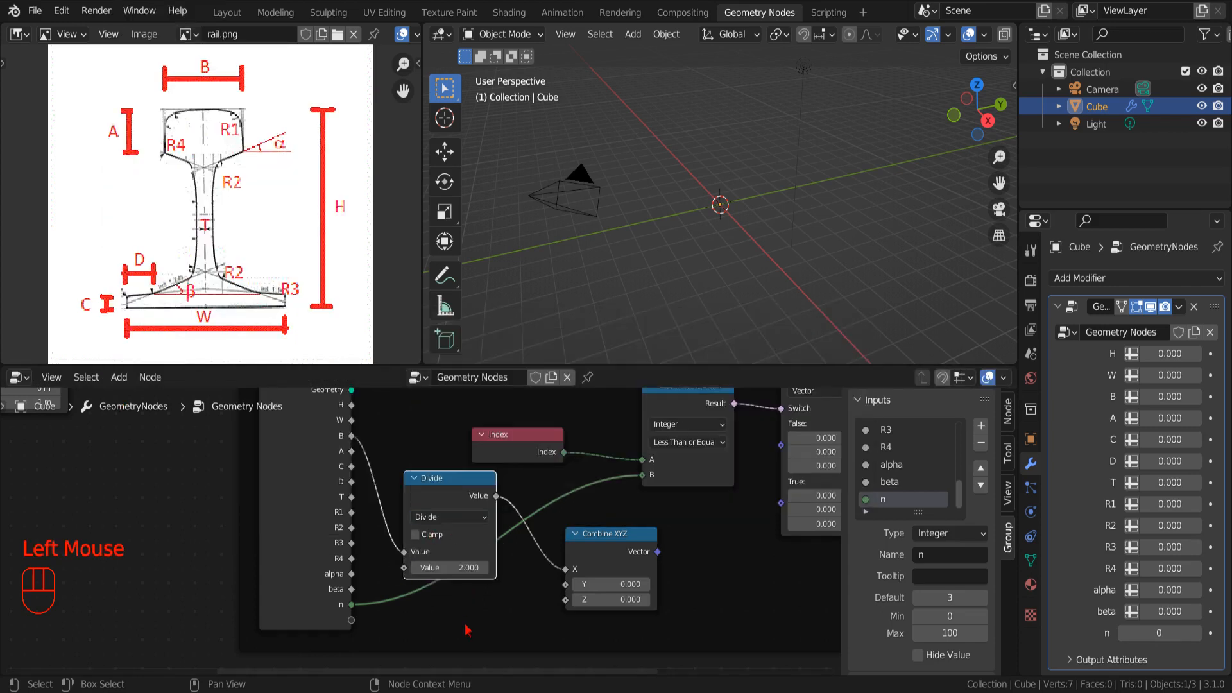
- Space out the Combine XYZ, Group Input and Divide nodes to make room between Divide and Combine XYZ
scroll(499, 622, "down", 2)
scroll(500, 623, "up", 3)
left_click_drag(611, 561, 639, 547)
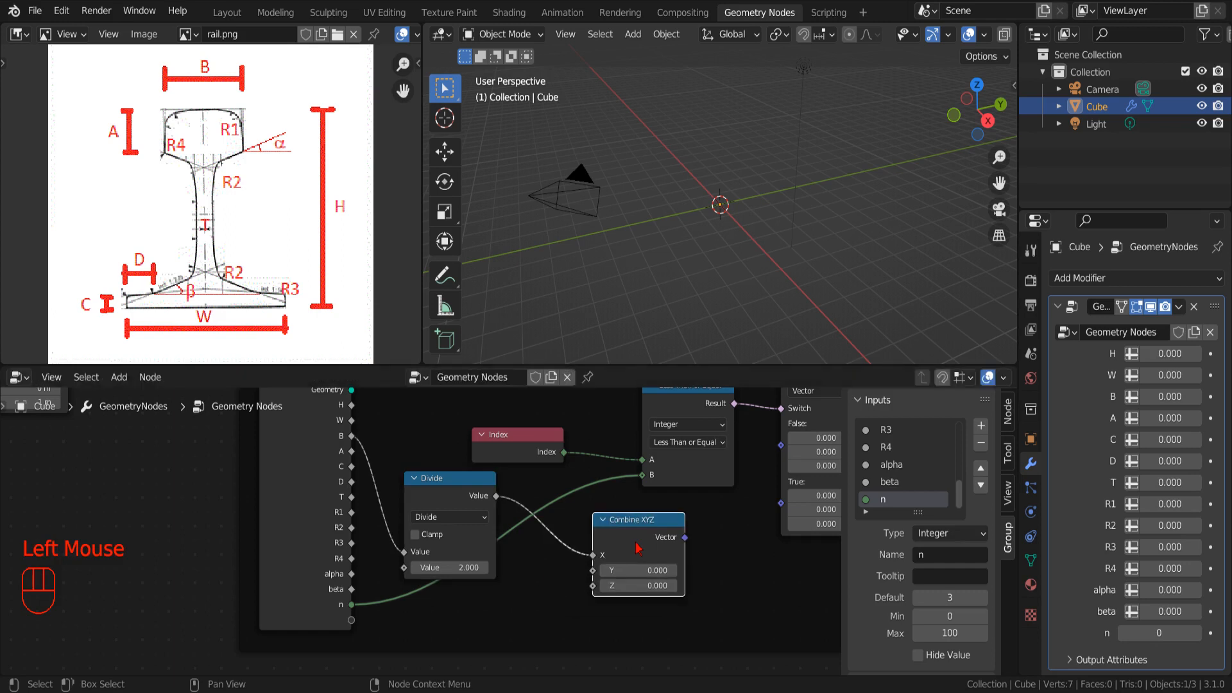
scroll(425, 539, "down", 3)
left_click_drag(347, 461, 254, 469)
scroll(407, 505, "up", 2)
left_click_drag(433, 512, 289, 474)
- Insert a Subtract Math node between Divide and Combine XYZ and connect R1 to its second value
left_click(120, 377)
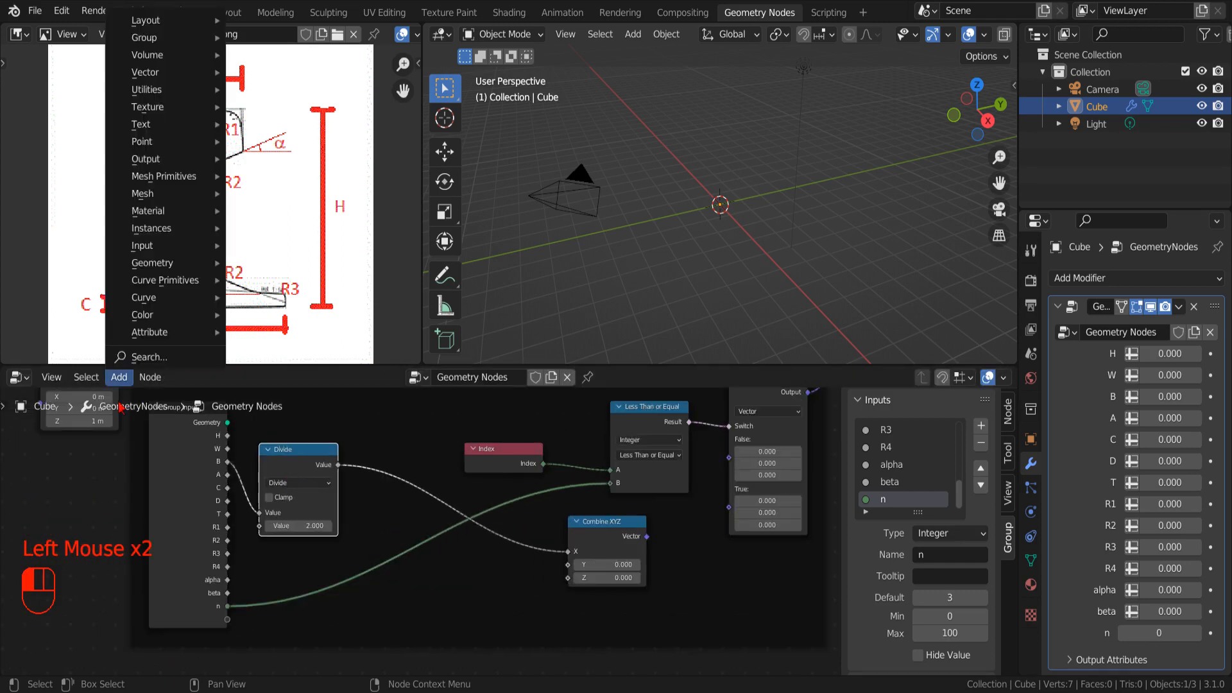
mouse_move(148, 89)
left_click(257, 244)
left_click(453, 517)
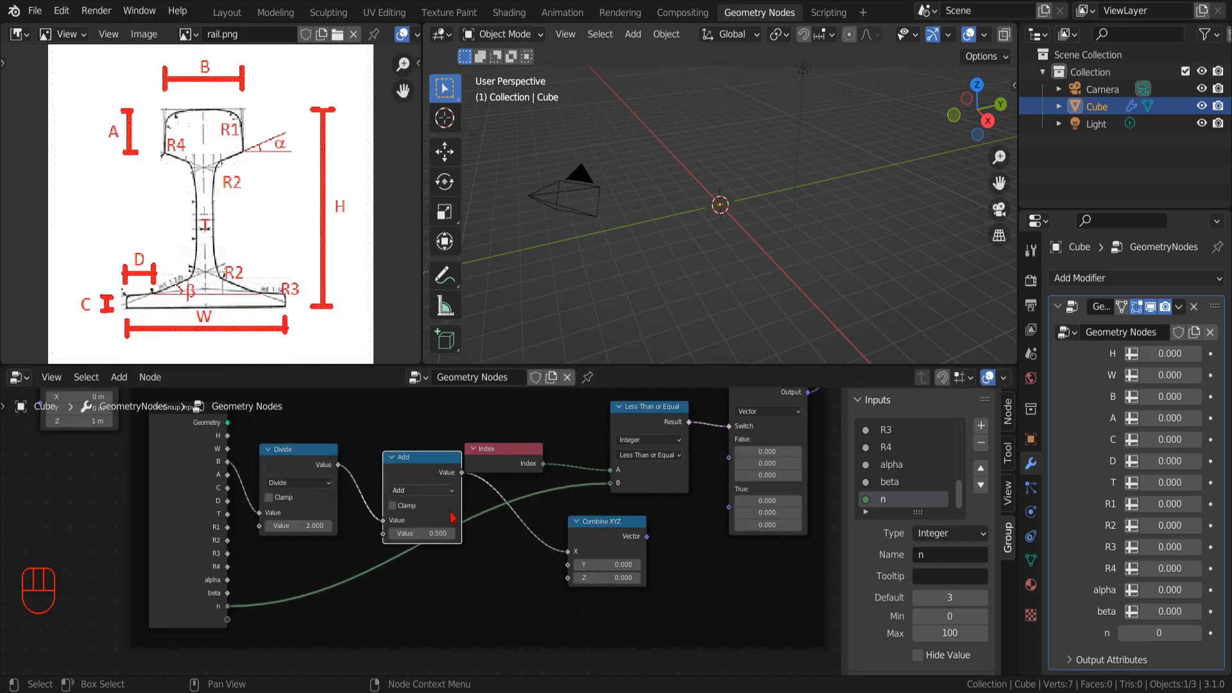
left_click(422, 490)
left_click(360, 551)
left_click_drag(227, 527, 383, 533)
left_click_drag(412, 484, 389, 482)
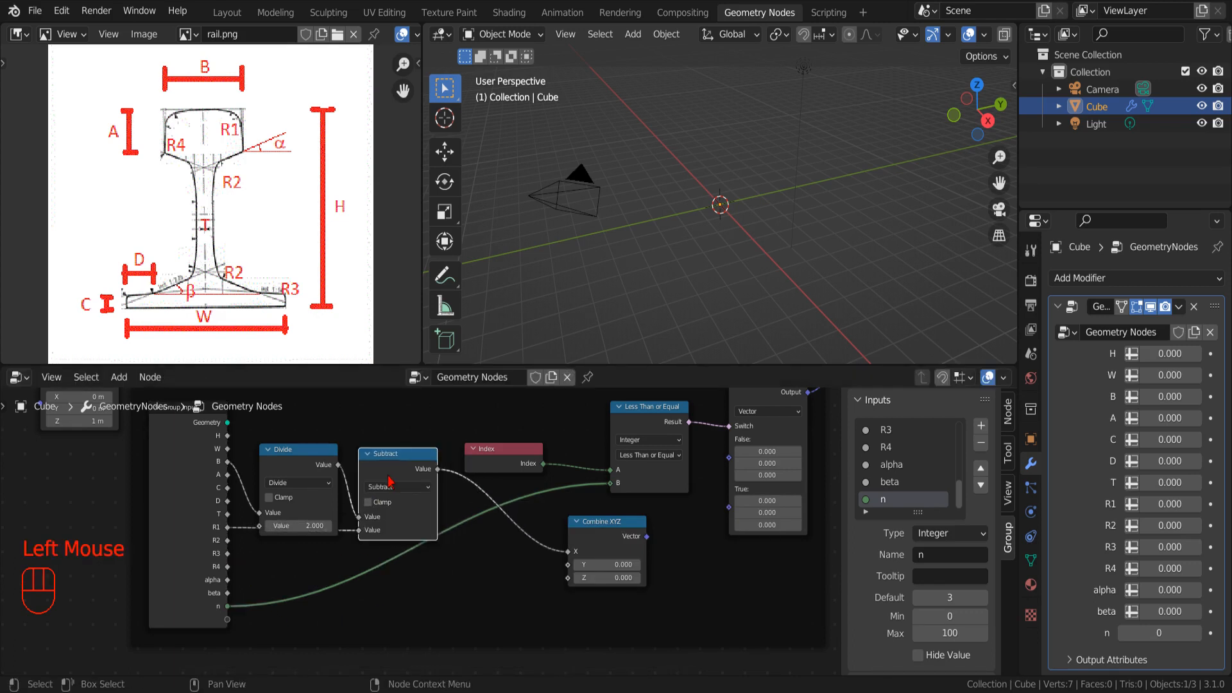
- Connect H to the Combine XYZ Y input through a new Subtract Math node that takes R1 as its second value
middle_click_drag(475, 599, 542, 580)
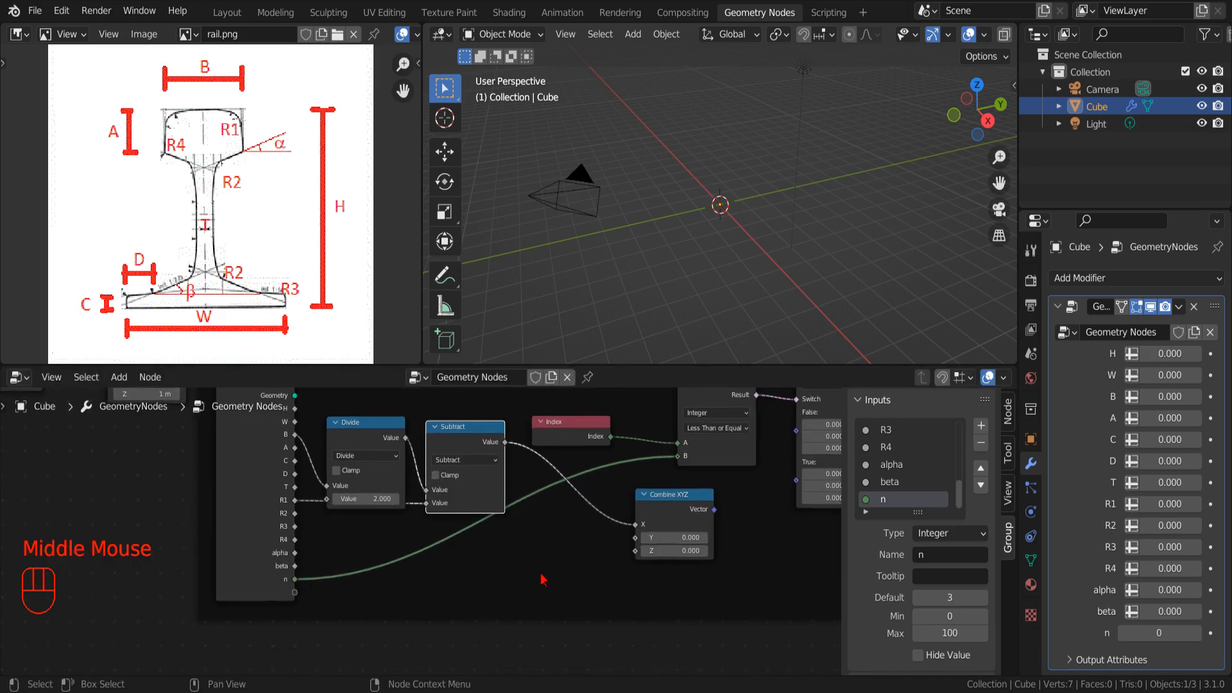
middle_click_drag(381, 549, 387, 579)
left_click_drag(301, 439, 642, 568)
left_click(119, 377)
mouse_move(148, 106)
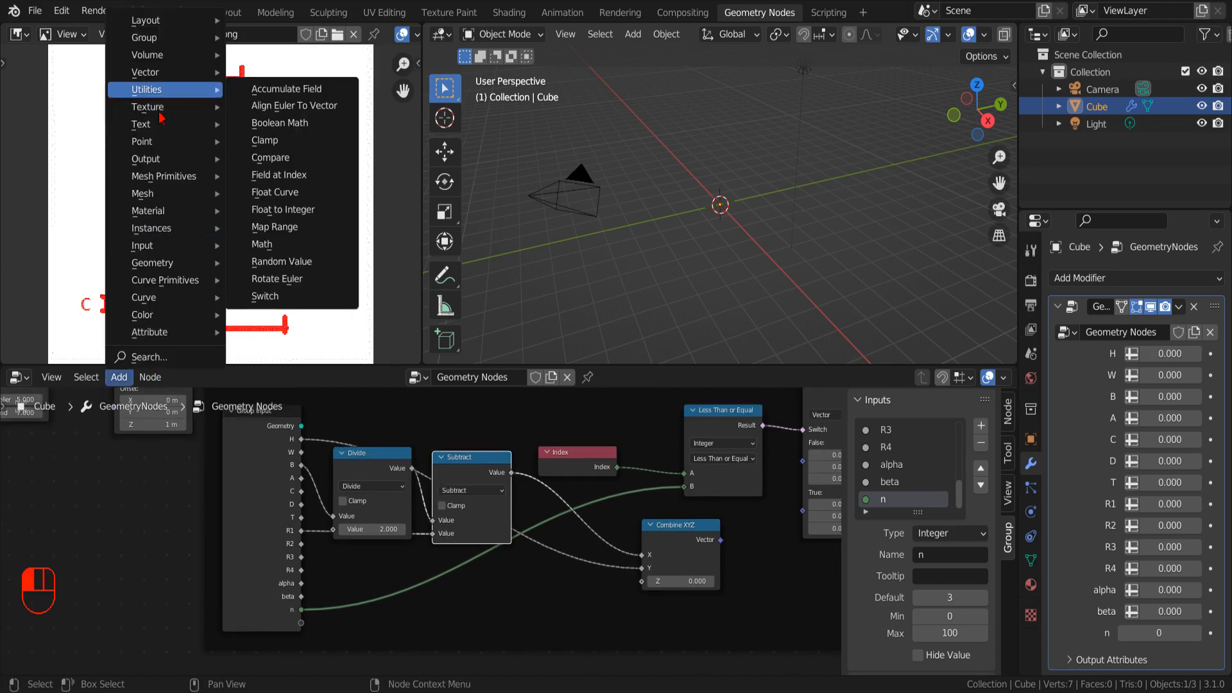
left_click(276, 245)
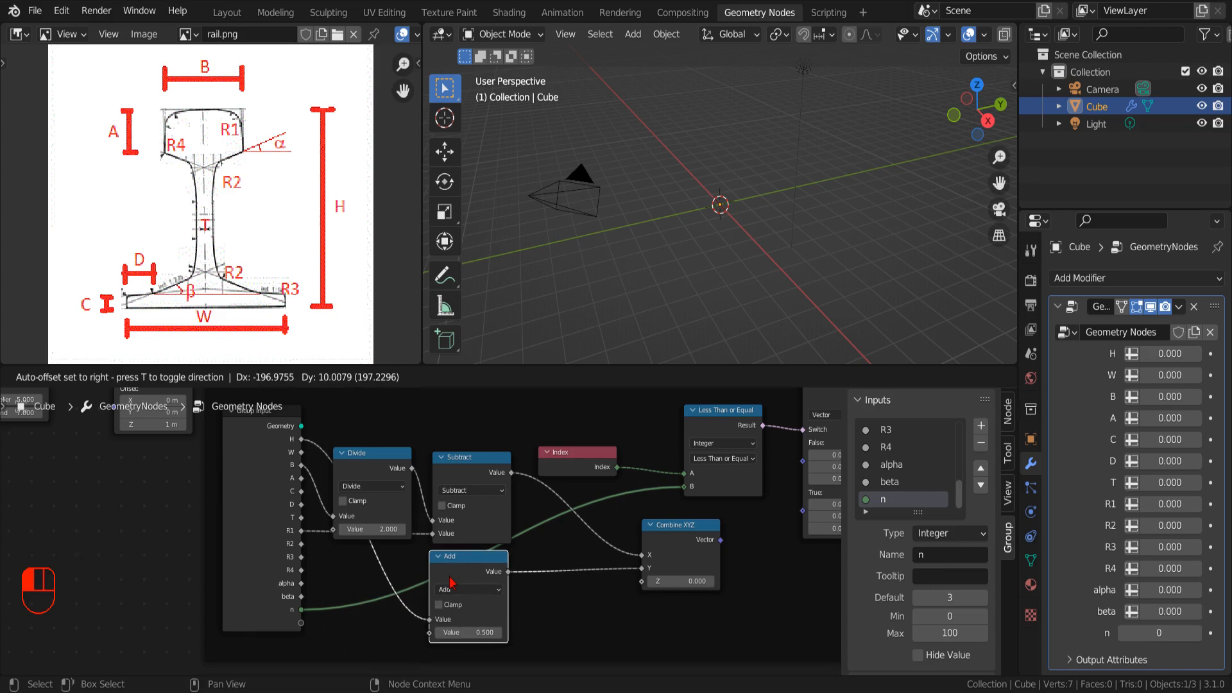
left_click(453, 579)
left_click(454, 579)
left_click(481, 450)
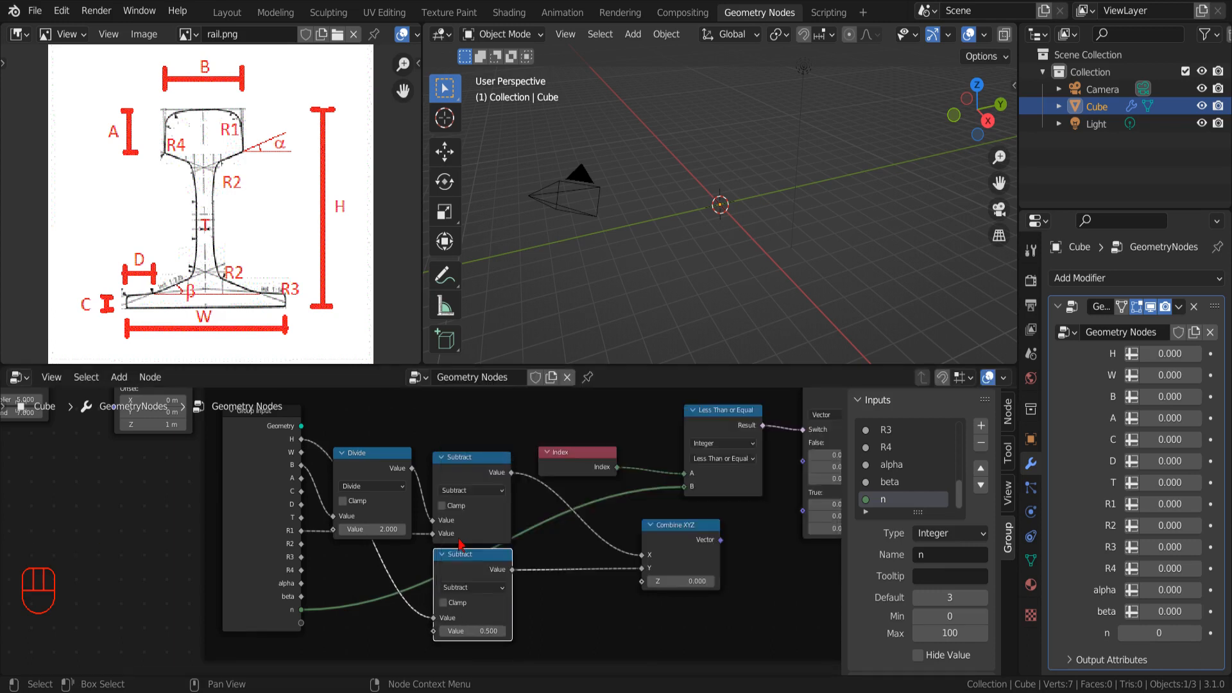
left_click_drag(301, 531, 434, 631)
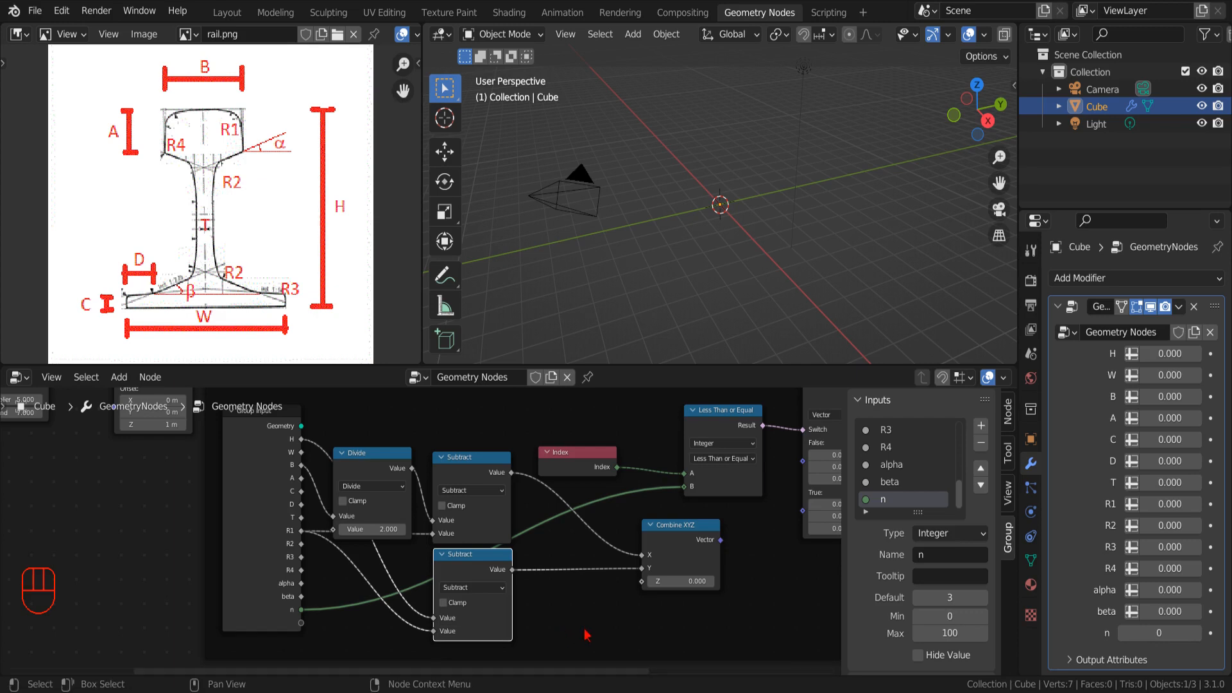
- Connect the Combine XYZ Vector output to the True input of the Switch node
scroll(585, 635, "down", 2)
middle_click_drag(613, 637, 473, 648)
scroll(475, 645, "up", 3)
left_click_drag(565, 558, 647, 568)
- Set the modifier's rail dimensions H to 0.3, W to 0.2 and B to 0.1
left_click(1169, 355)
type("0.3")
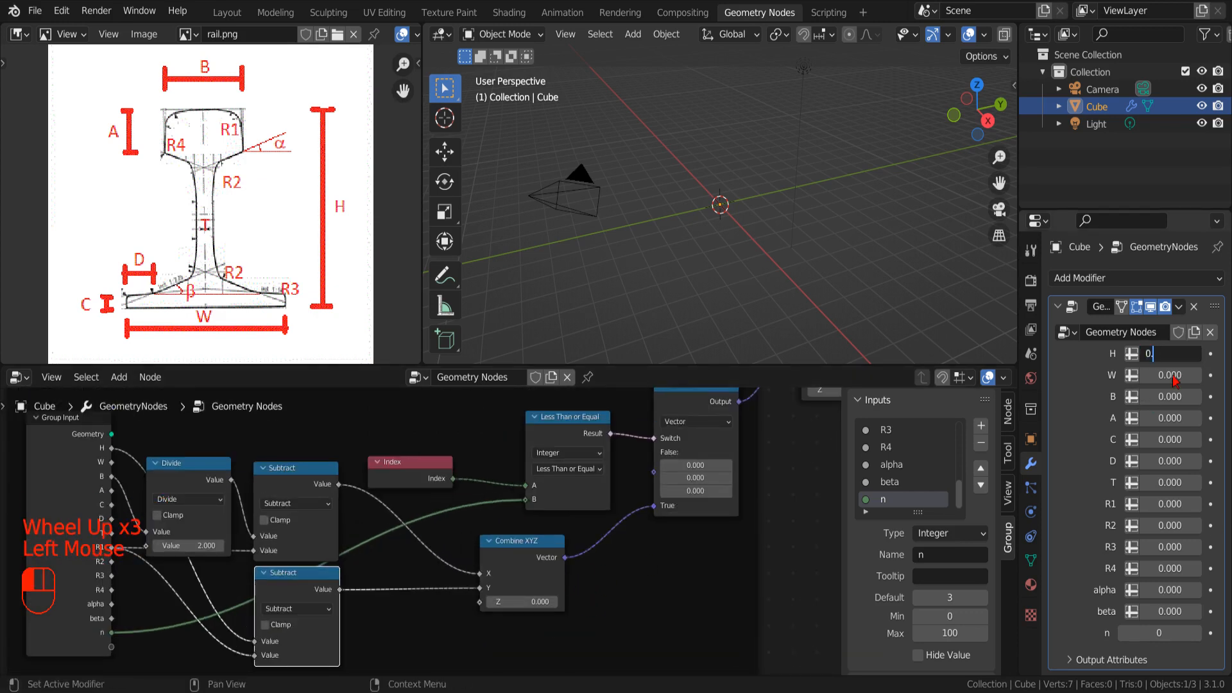
key("Return")
left_click(1170, 376)
type("0.2")
key("Return")
left_click(1172, 396)
type("0.1")
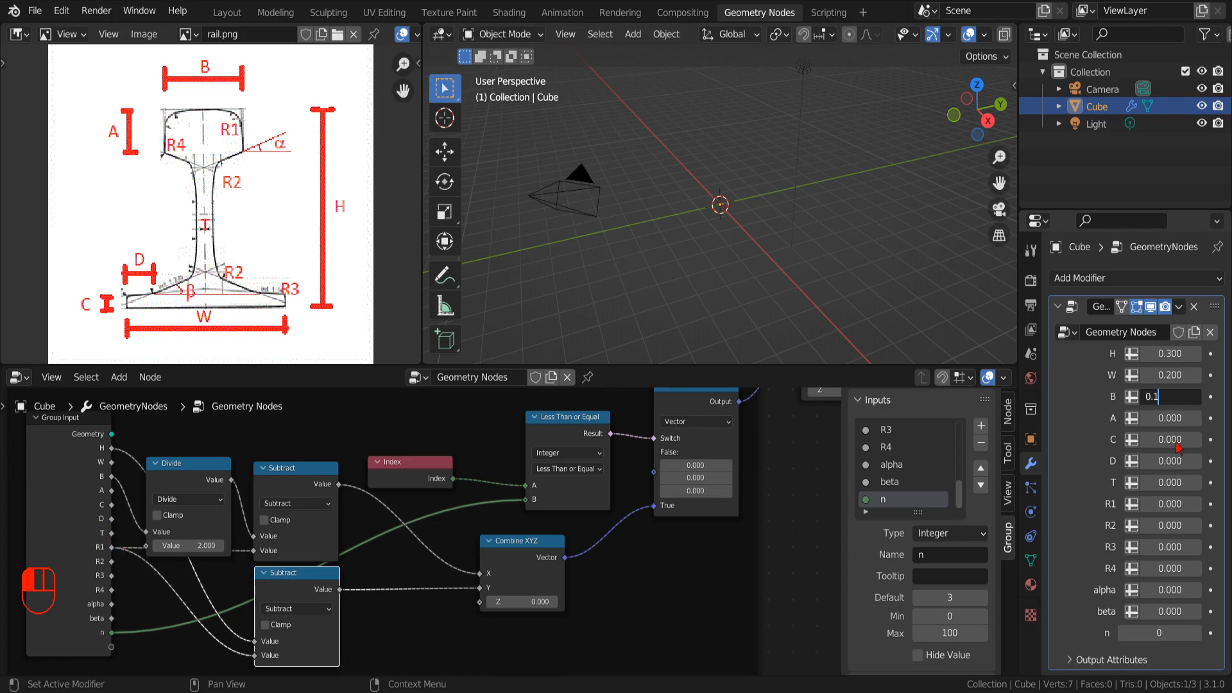
- Set the modifier values A to 0.05, C to 0.02, D to 0.03 and T to 0.015
left_click(1172, 418)
type("0.05")
key("Tab")
type("0.02")
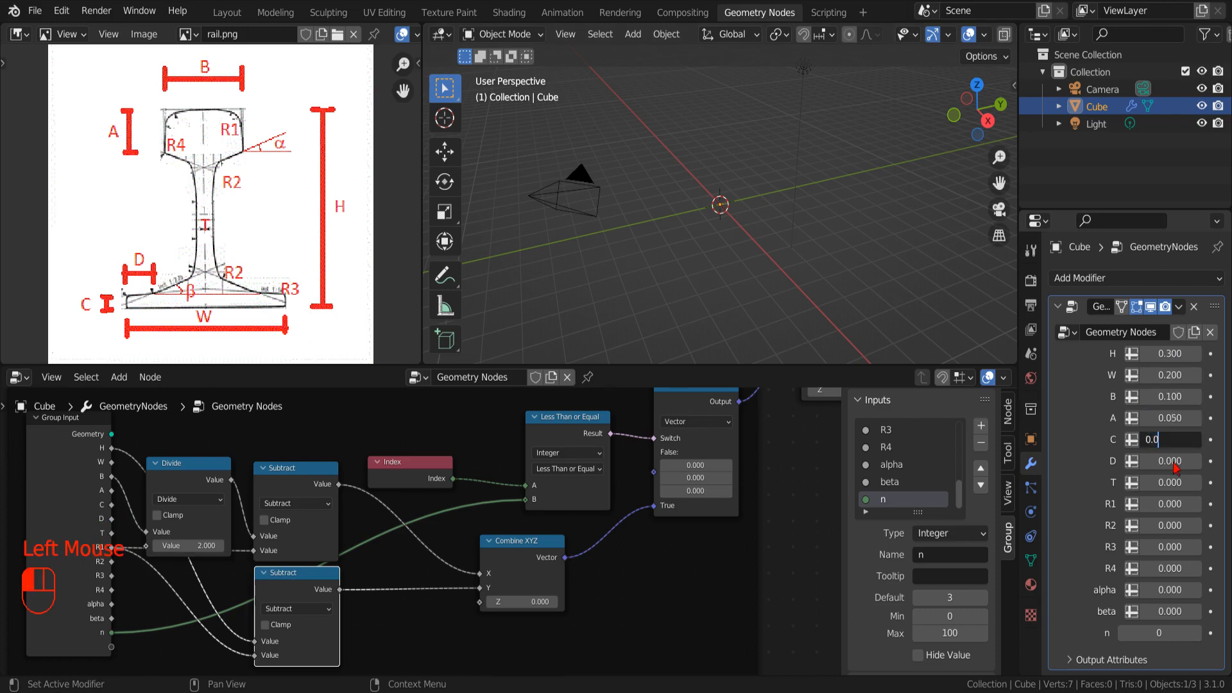
left_click(1172, 462)
type("0.03")
left_click(1172, 482)
type("0.015")
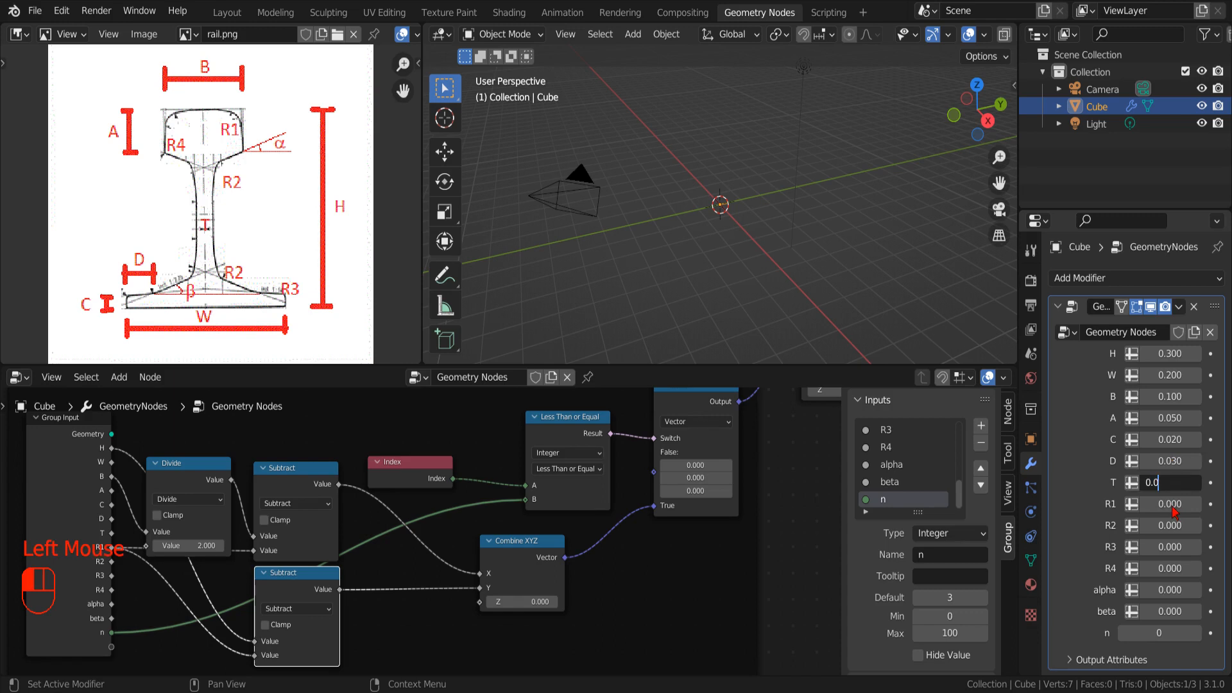
- Set the modifier radii R1 to 0.04, R2 to 0.02, R3 to 0.01 and R4 to 0.01
left_click(1167, 504)
type("0.01")
type("4")
left_click(1161, 528)
left_click(1165, 531)
type("0.02")
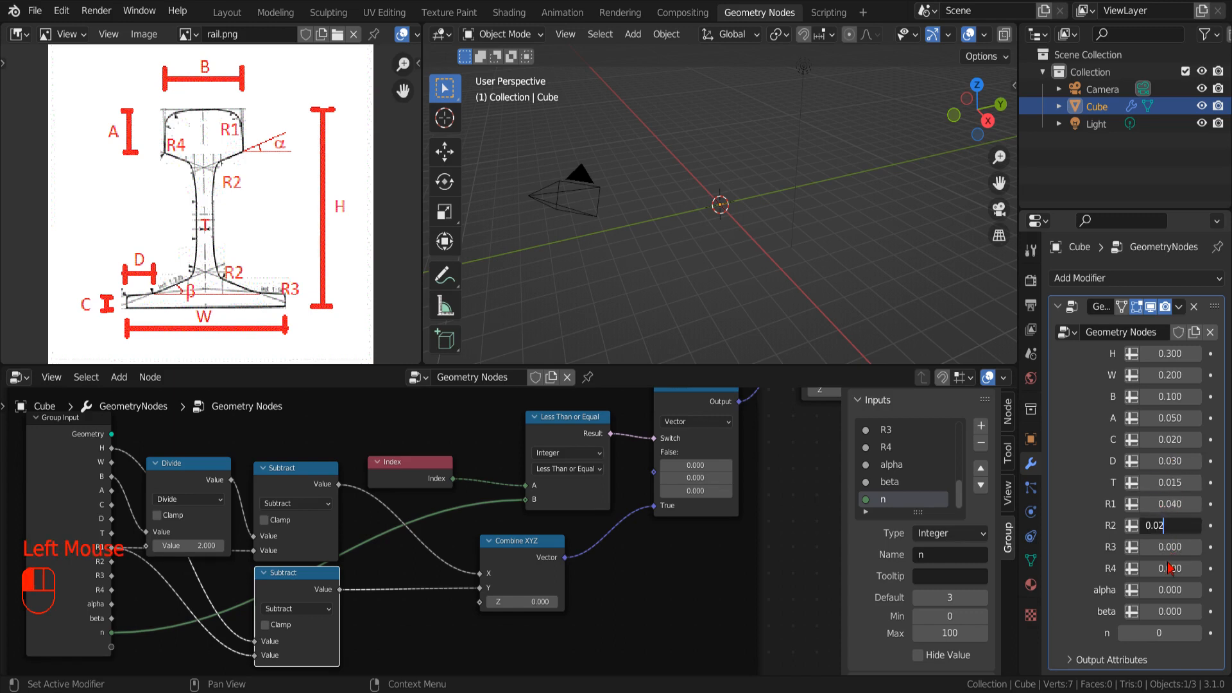
key("Tab")
type("0.01")
left_click(1165, 570)
left_click(1165, 569)
type("0.01")
- Set the modifier's alpha and beta angles to 20 each and n to 4
left_click(1161, 590)
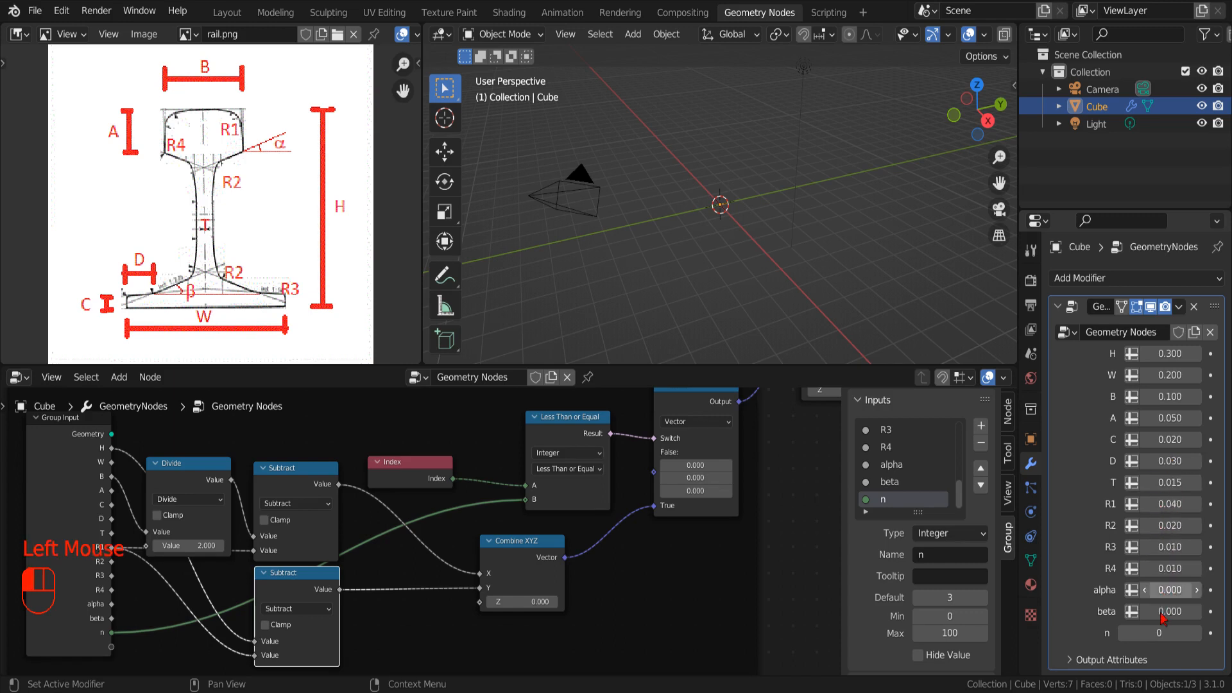
left_click(1160, 590)
type("20")
left_click(1163, 611)
type("20")
left_click(1155, 632)
type("4")
key("Return")
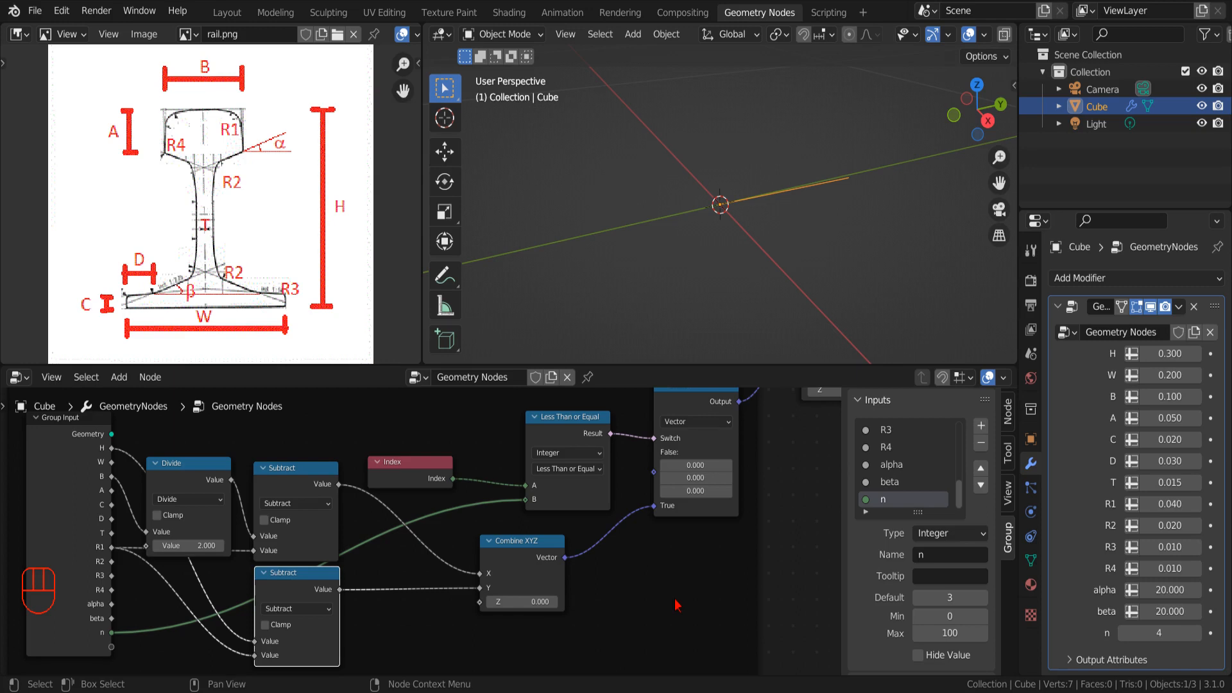
- Add a Math node below Combine XYZ in the R1 frame, set it to To Radians, and give it the value 90
scroll(674, 605, "down", 2)
scroll(674, 605, "up", 2)
middle_click_drag(674, 605, 700, 596)
scroll(700, 596, "up", 2)
scroll(700, 595, "down", 2)
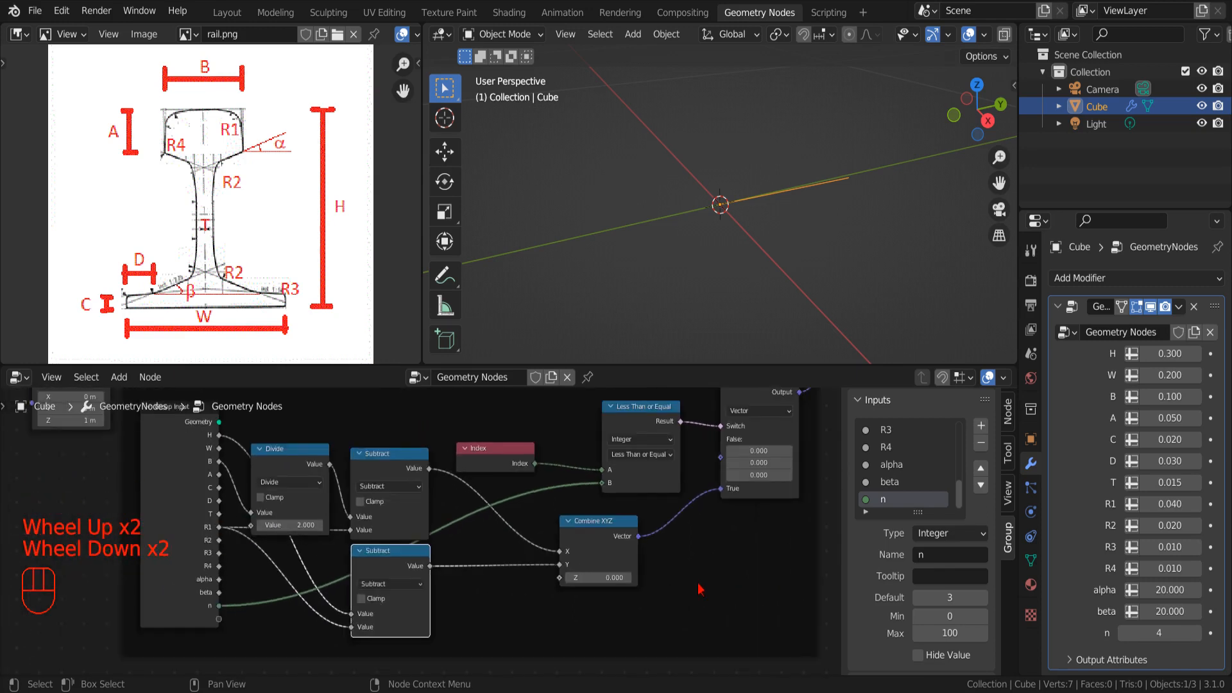
scroll(700, 596, "up", 1)
left_click(118, 377)
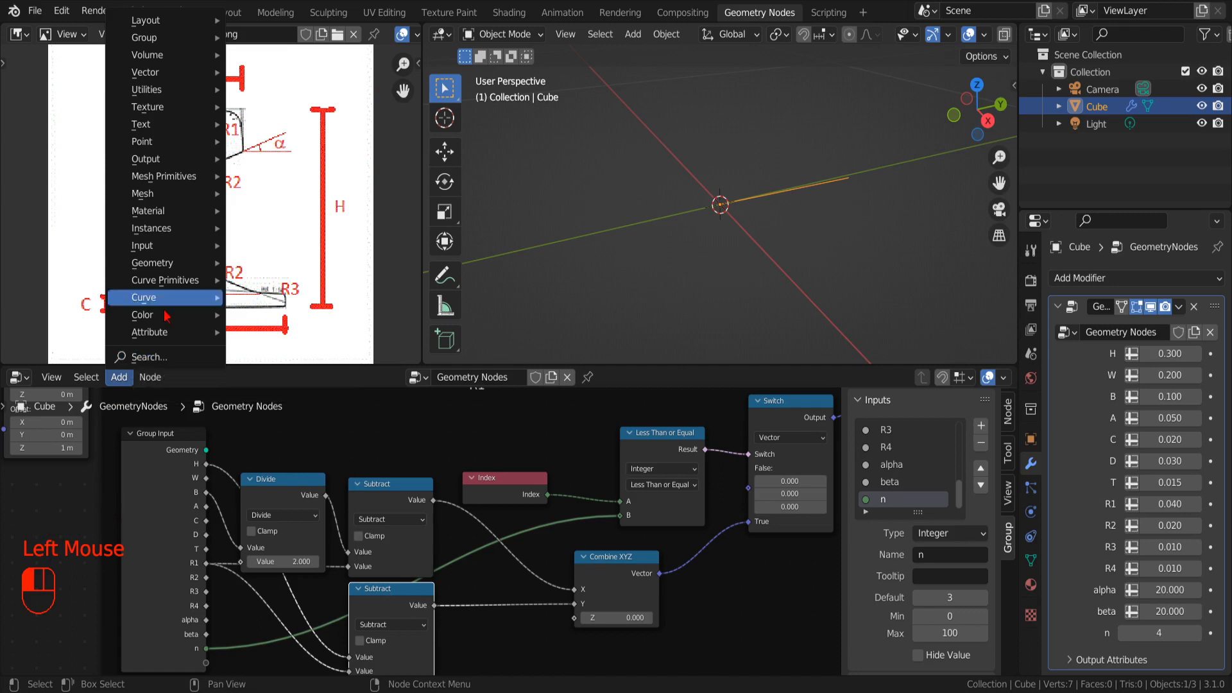
mouse_move(172, 90)
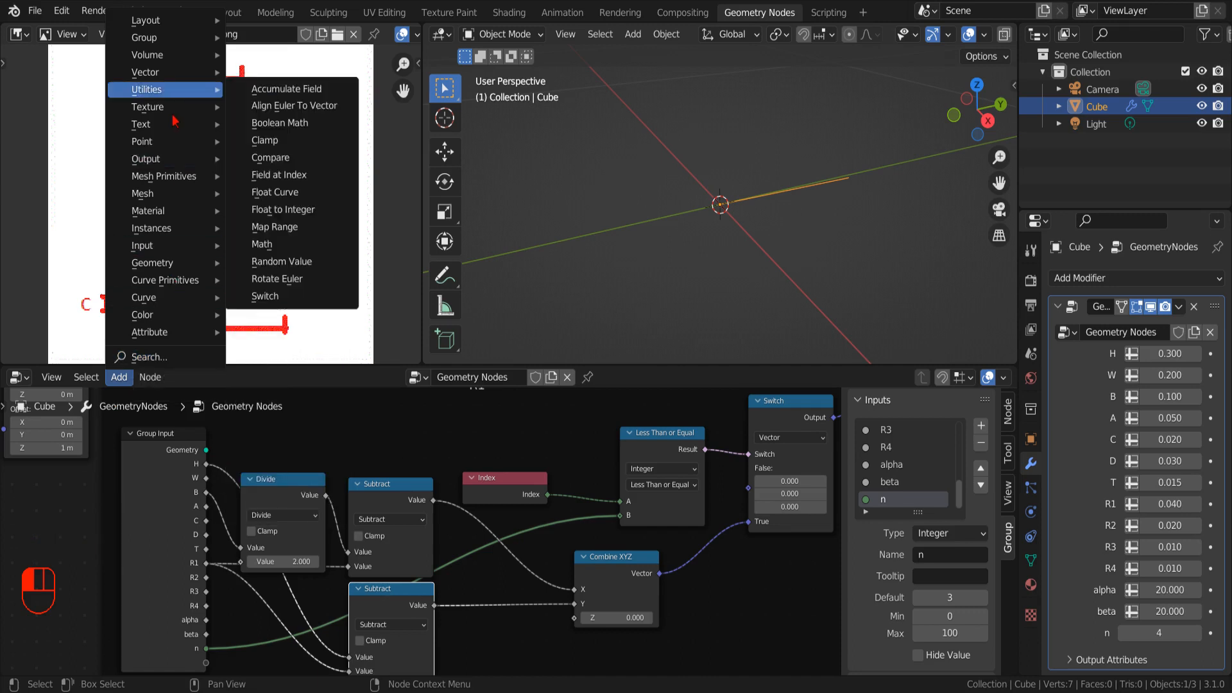
left_click(274, 245)
left_click(507, 513)
left_click(525, 547)
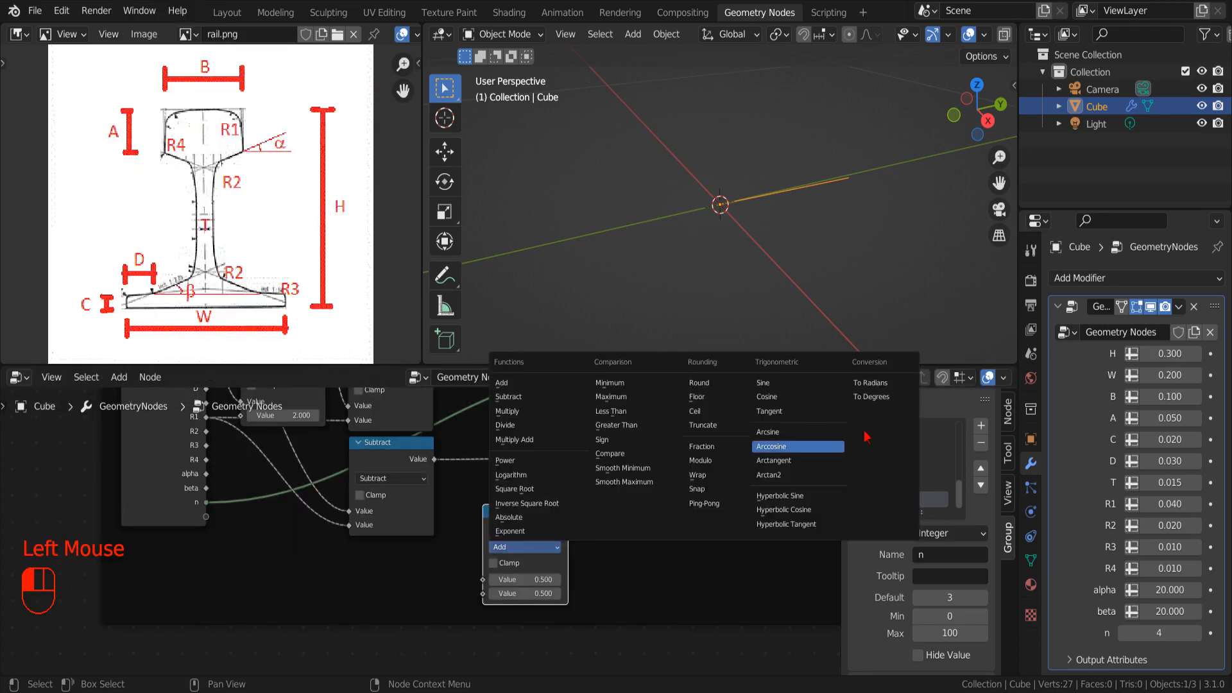
left_click(882, 383)
left_click(525, 580)
type("9")
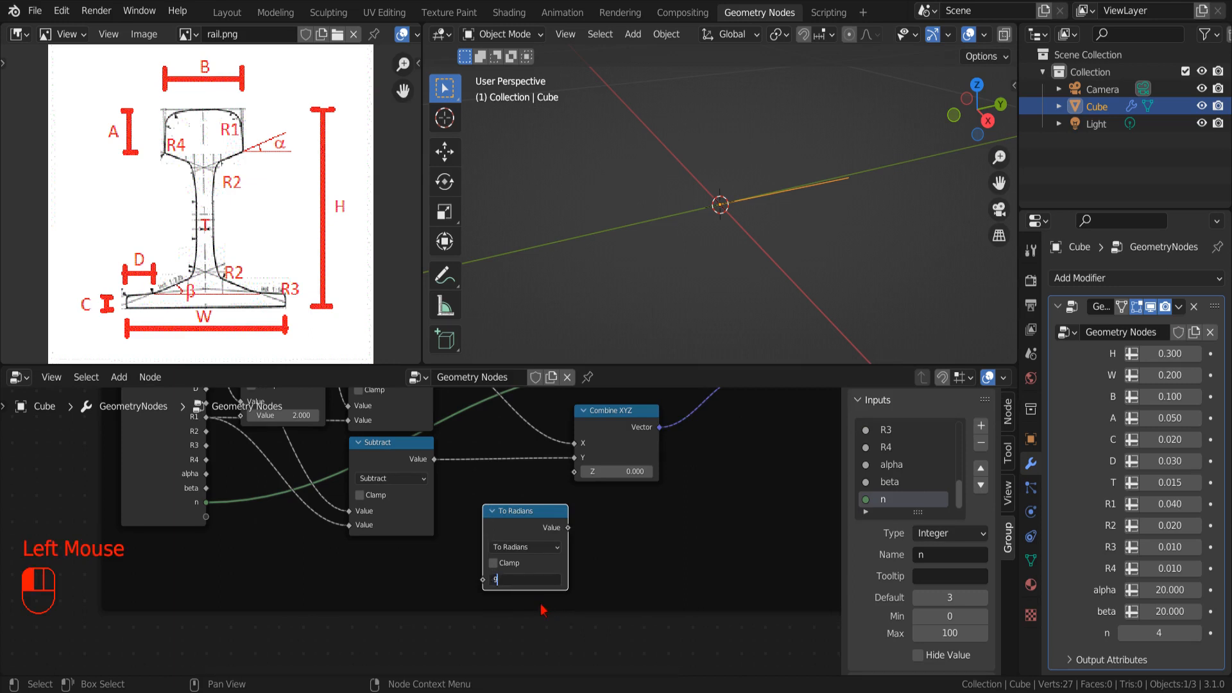
type("0")
left_click(624, 590)
- Label the Combine XYZ node in the R1 frame "center"
middle_click_drag(637, 573, 501, 635)
scroll(548, 598, "up", 1)
scroll(554, 564, "down", 2)
middle_click_drag(558, 554, 543, 583)
scroll(542, 583, "up", 3)
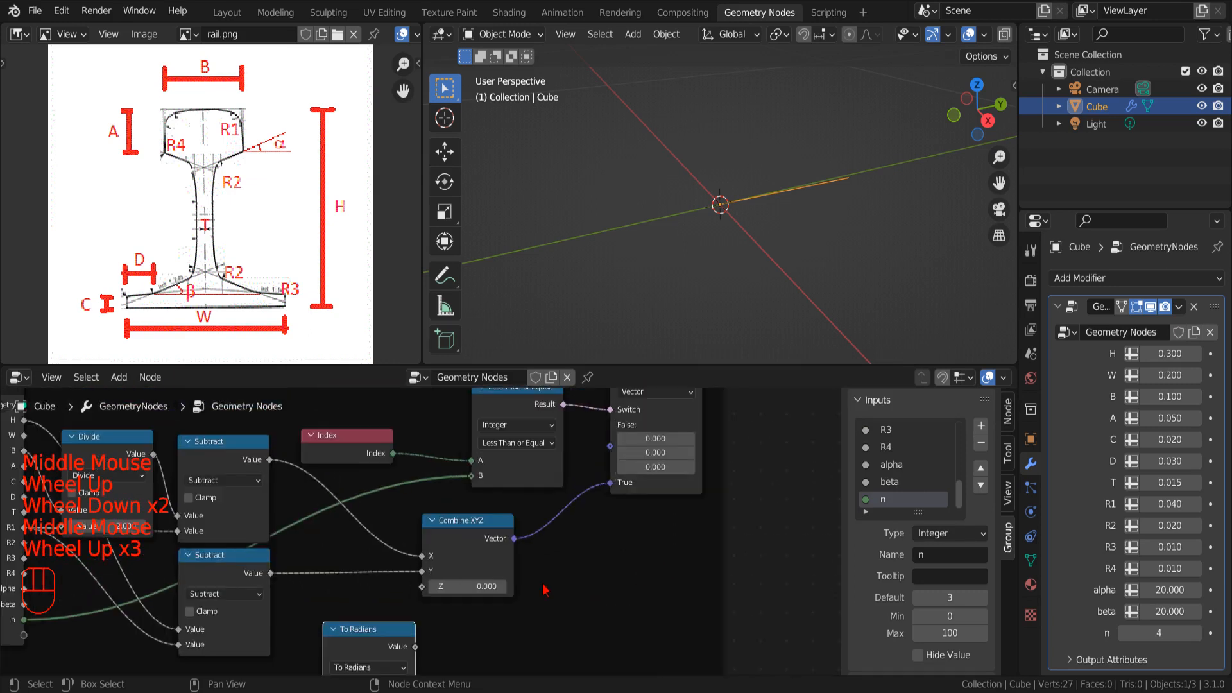
left_click(483, 547)
key("F2")
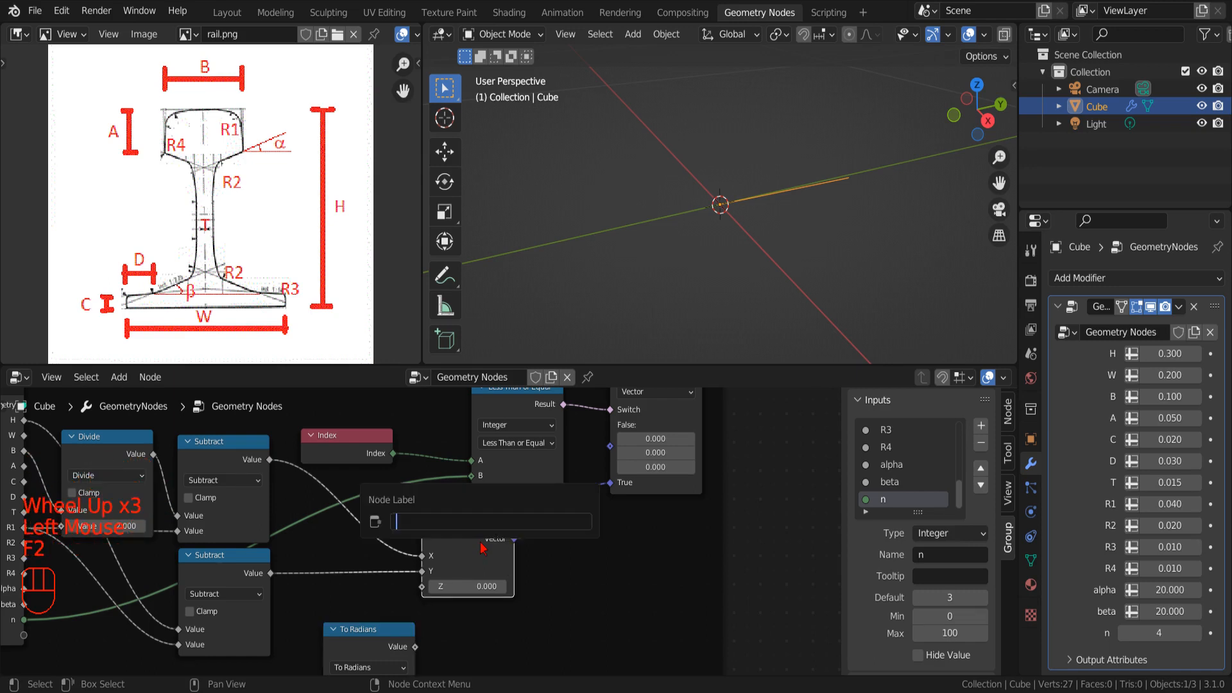
type("ce")
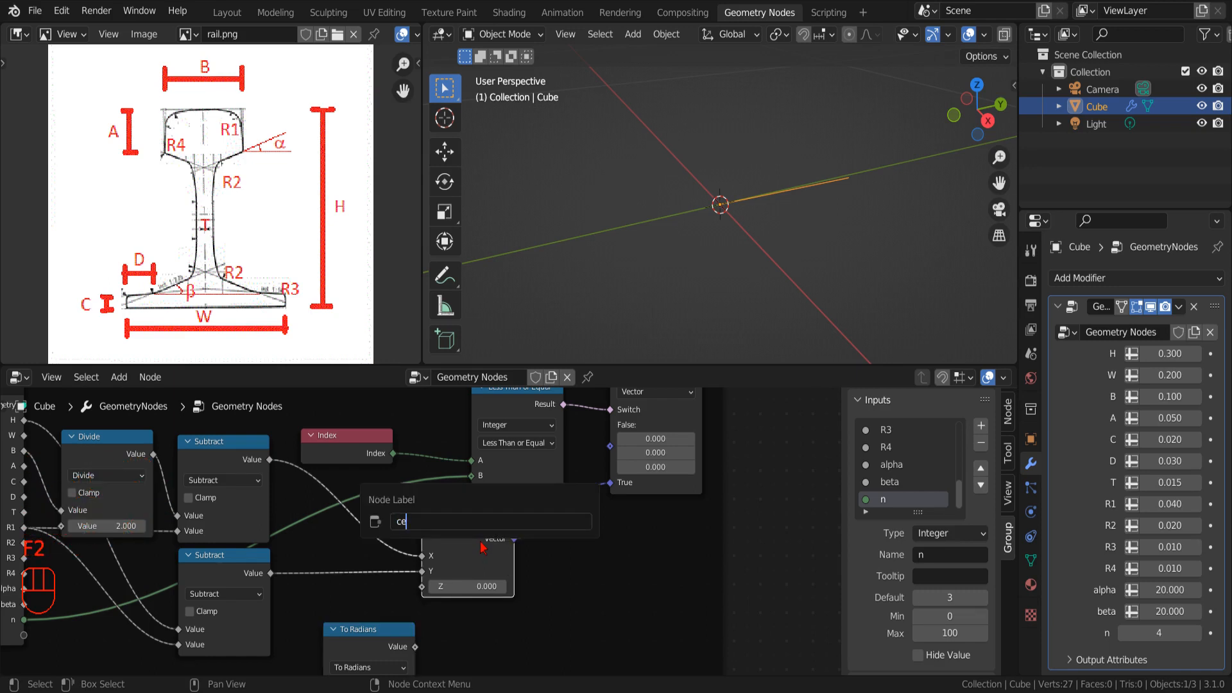
type("nter")
key("Return")
- Add a Math node beside the To Radians node and set its operation to Divide
scroll(564, 558, "down", 2)
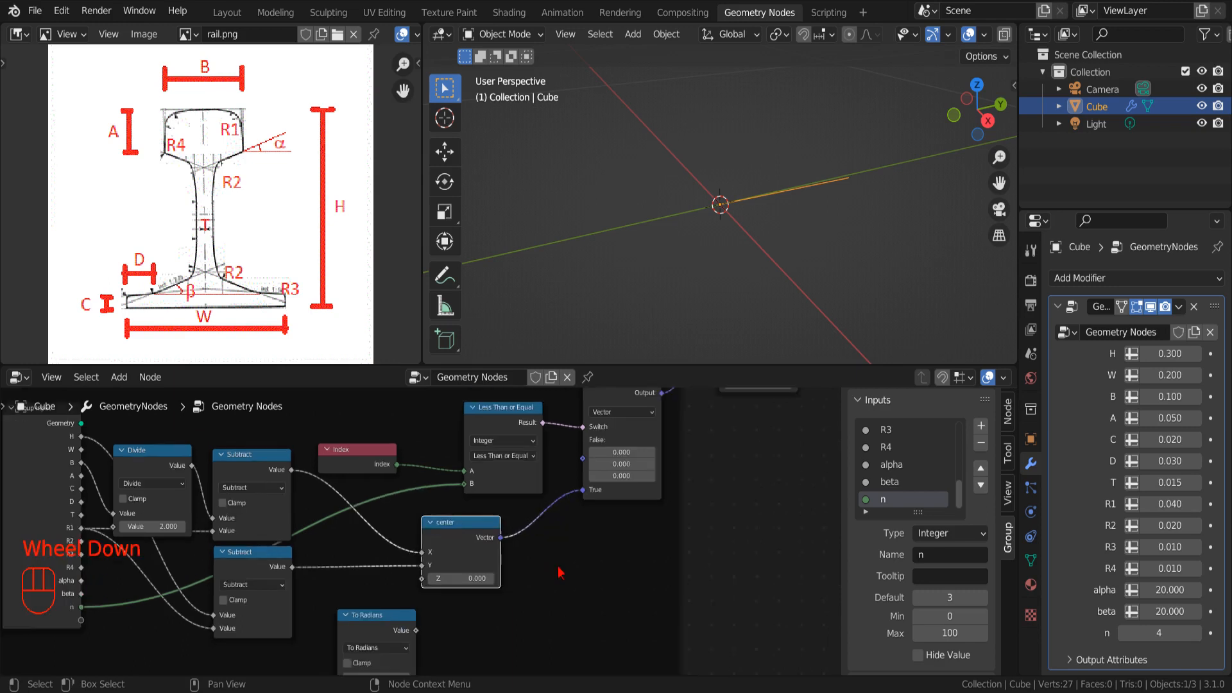
middle_click_drag(564, 558, 620, 538)
scroll(609, 546, "up", 4)
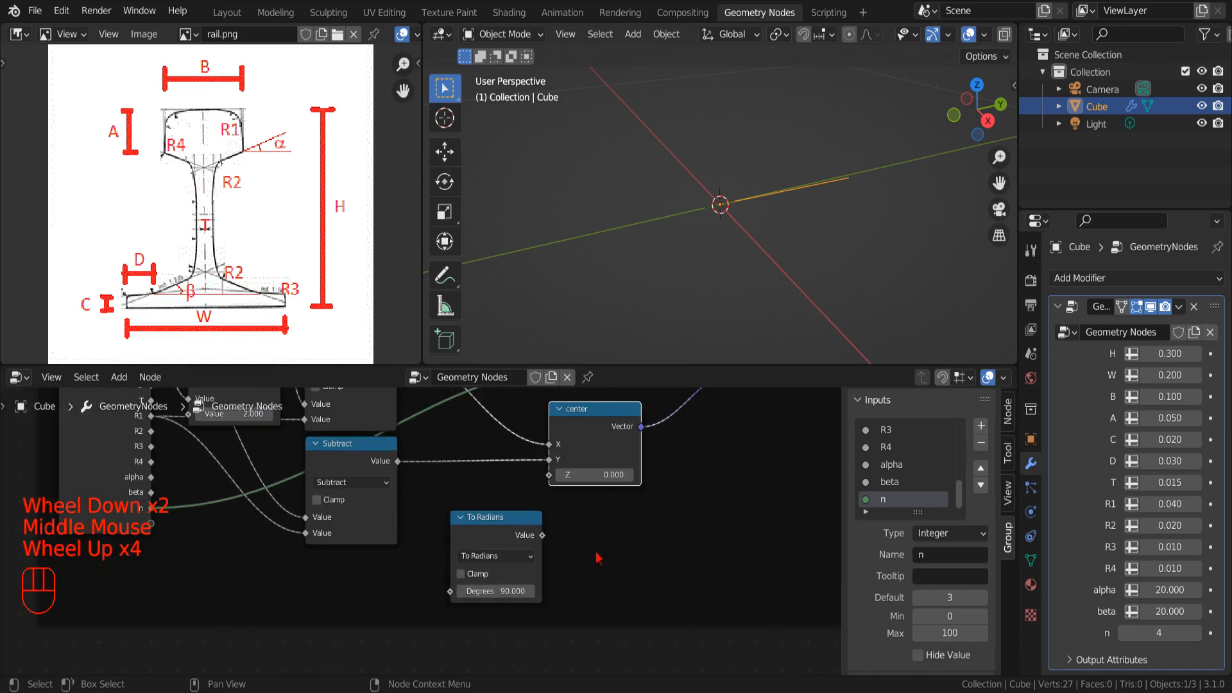
scroll(581, 554, "down", 2)
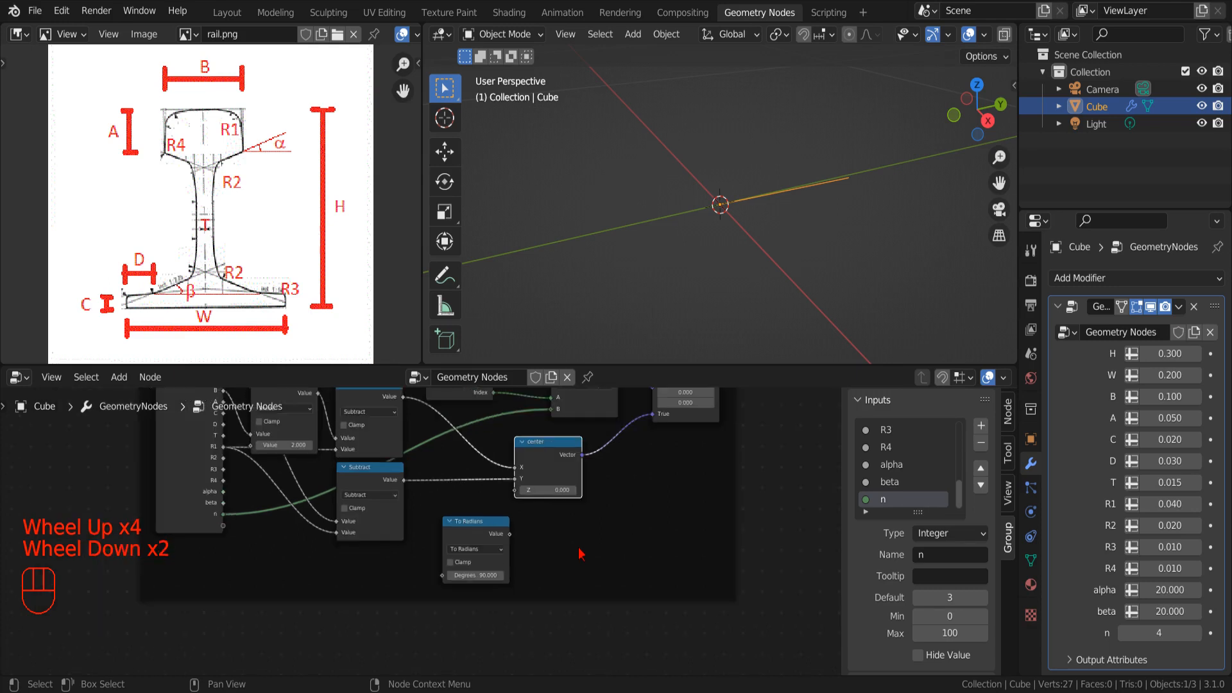
scroll(581, 554, "up", 2)
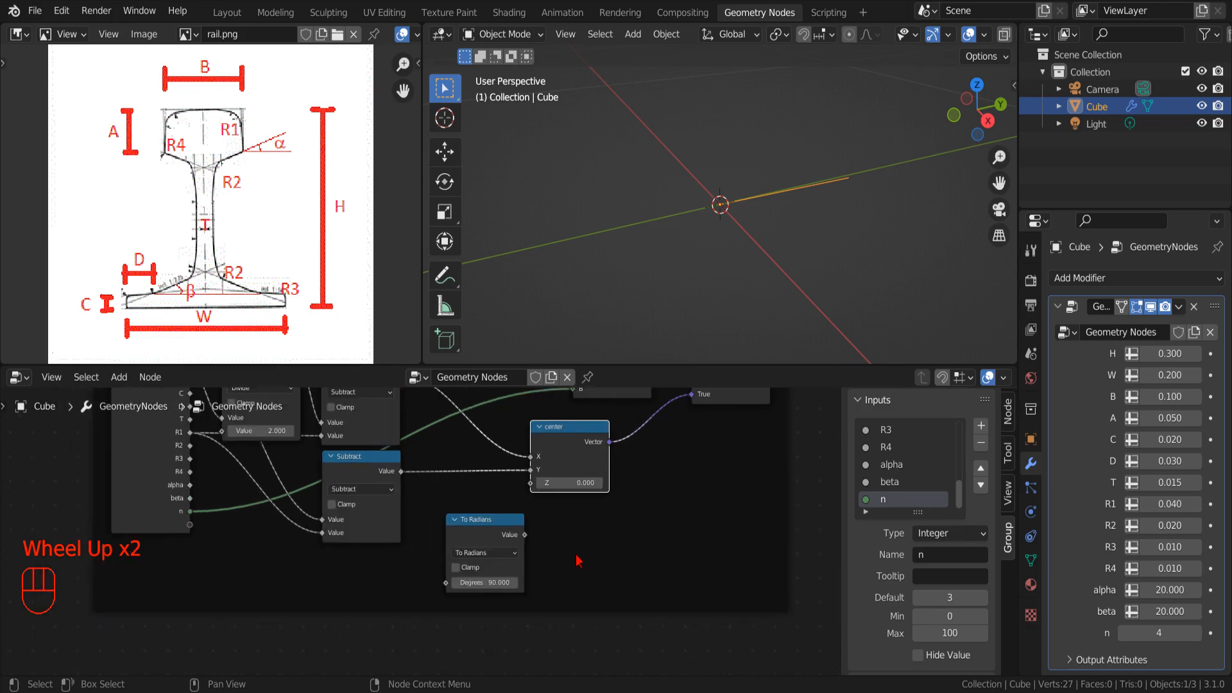
left_click(119, 376)
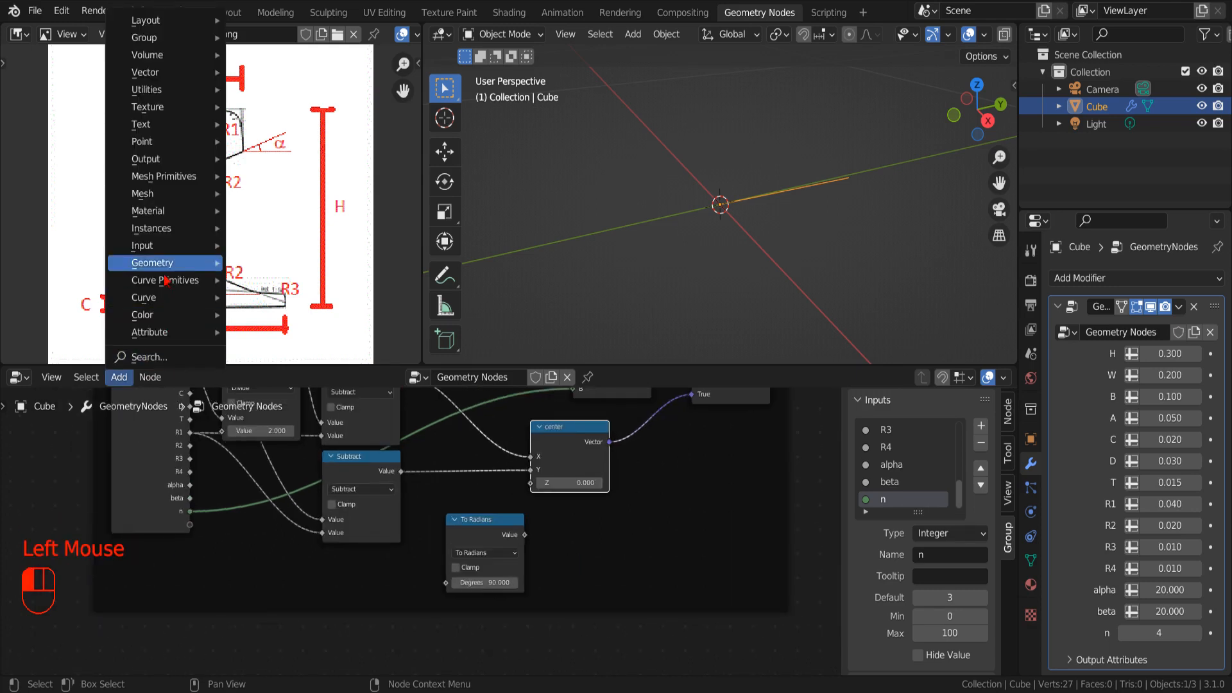
left_click(263, 244)
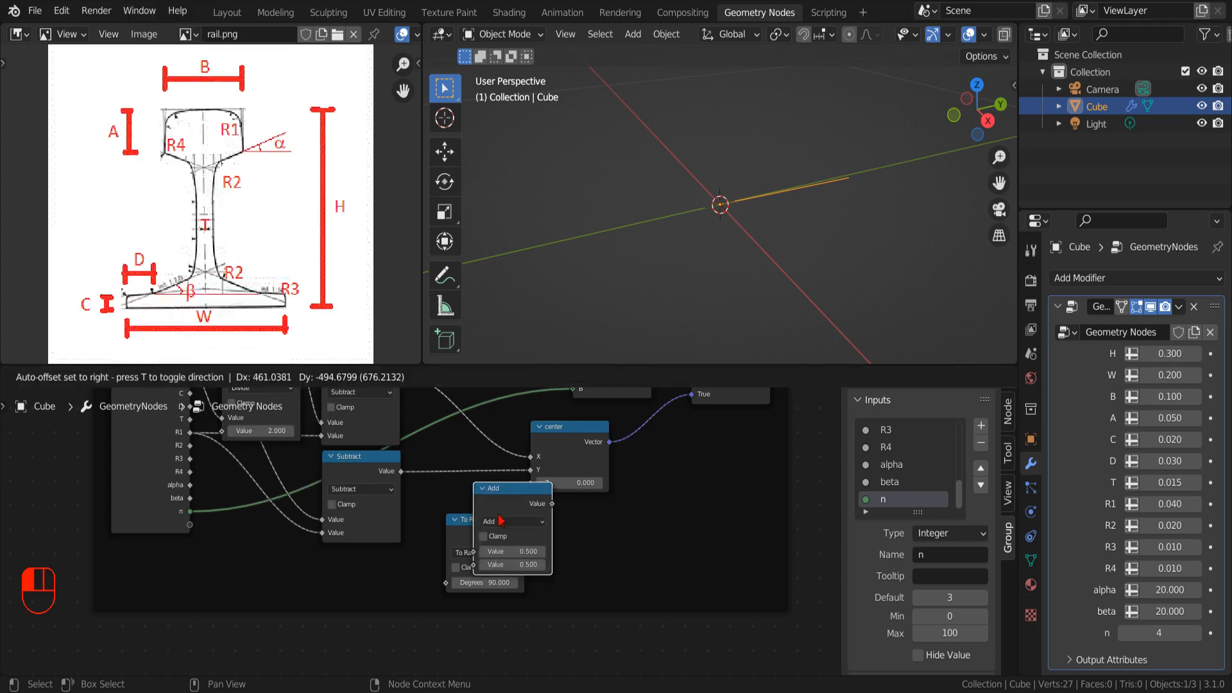
left_click(606, 573)
left_click(582, 545)
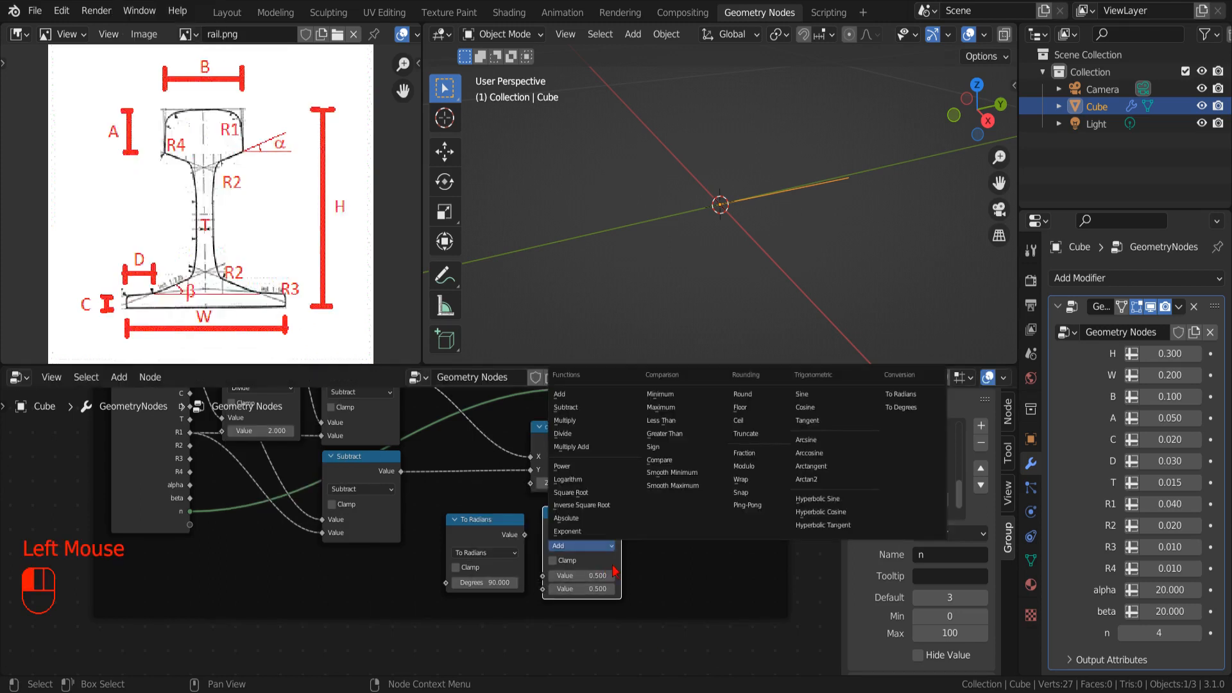
left_click(581, 433)
- Divide the To Radians output by the group input n, and arrange both nodes side by side under the lower Subtract node
left_click_drag(525, 535, 536, 544)
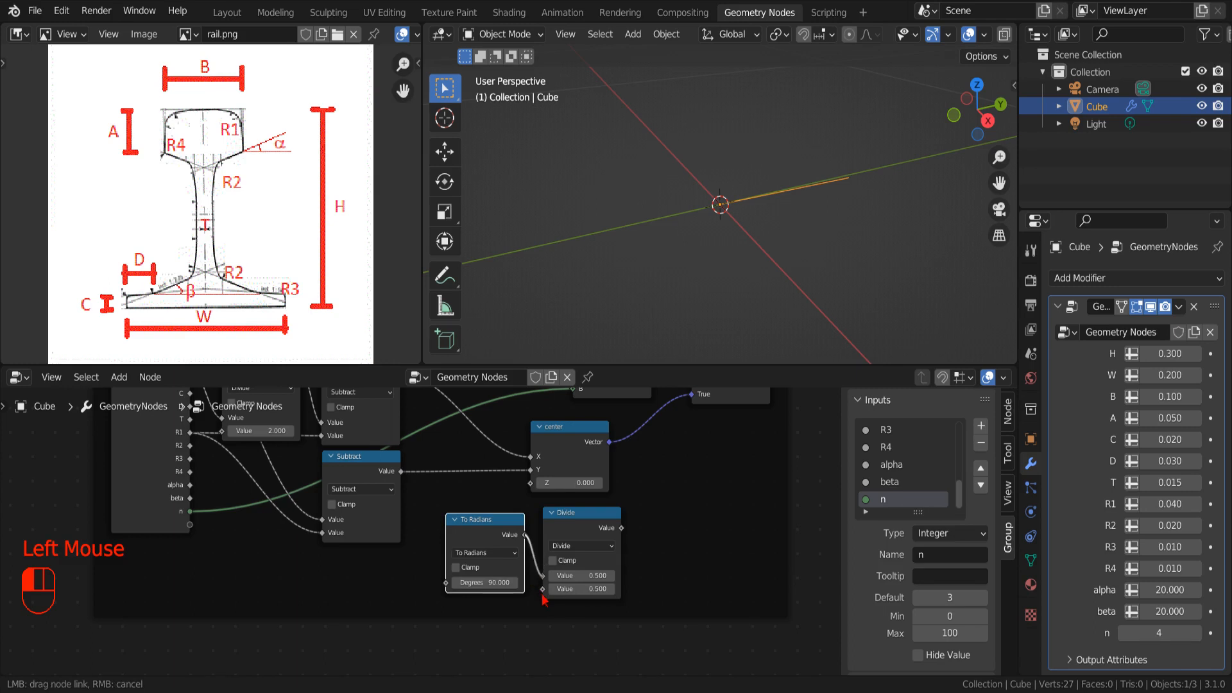
left_click_drag(542, 598, 543, 575)
left_click_drag(190, 511, 541, 609)
scroll(457, 551, "down", 2)
left_click_drag(456, 551, 367, 578)
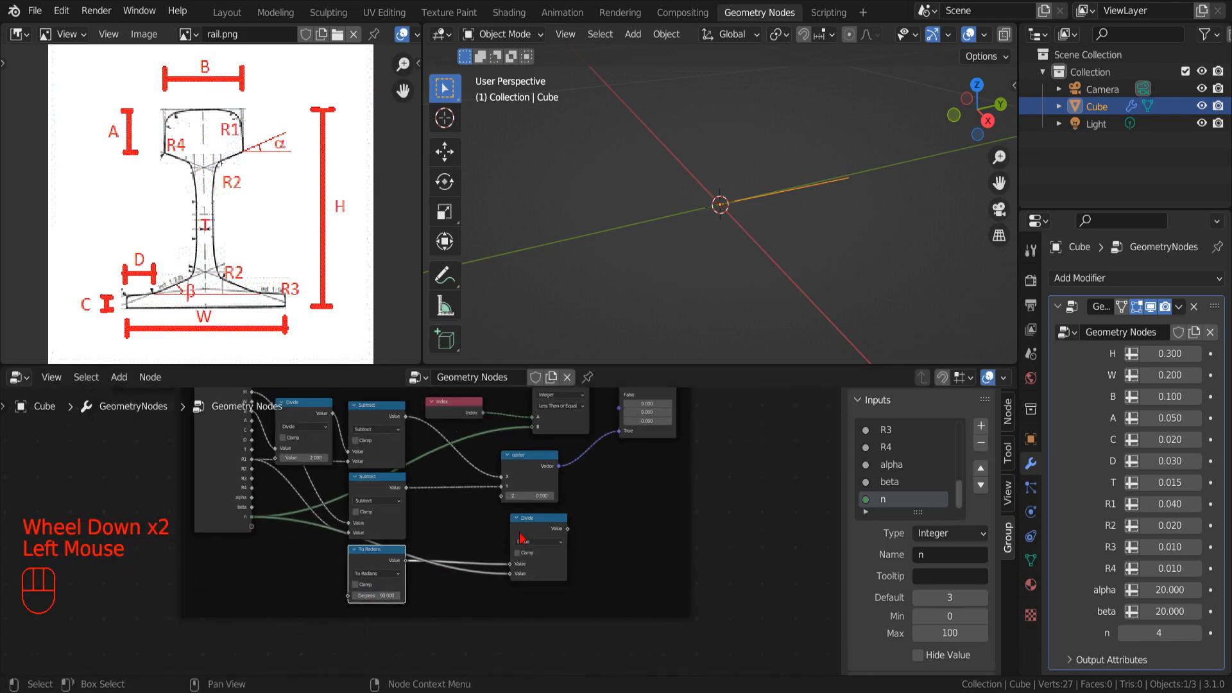
left_click_drag(531, 540, 440, 574)
scroll(523, 597, "up", 2)
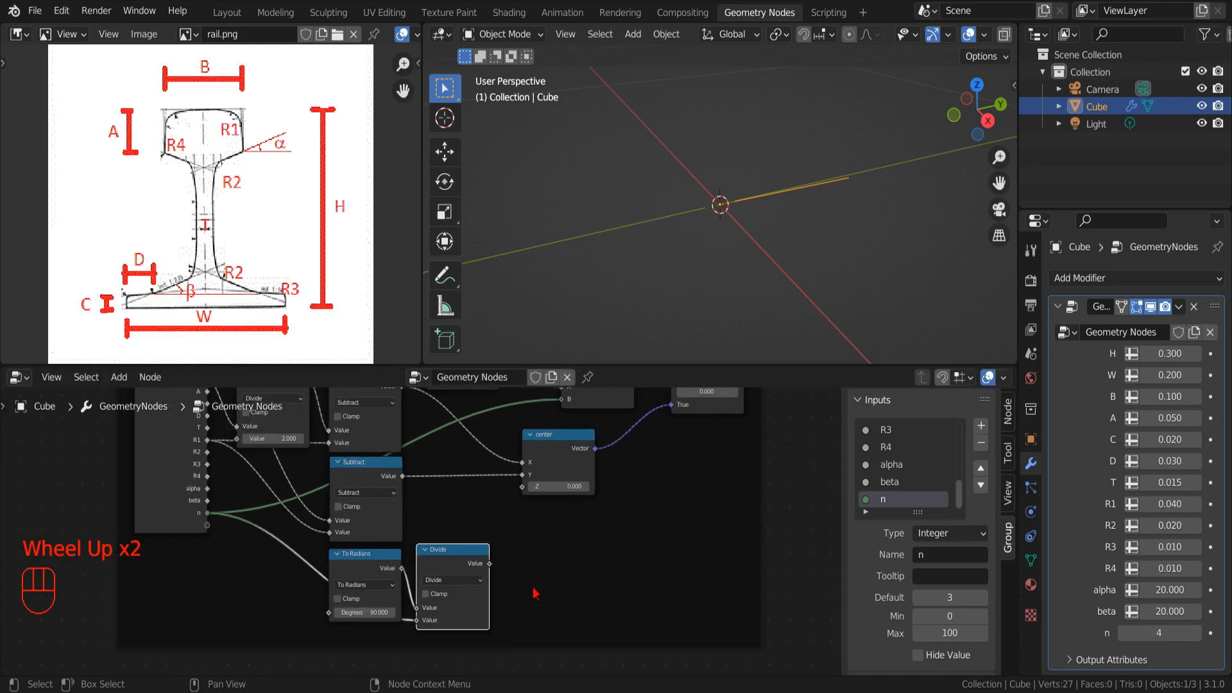
- Add another Math node after the angle Divide node, below center, and set its operation to Multiply
scroll(536, 594, "up", 1)
middle_click_drag(536, 593, 498, 603)
scroll(509, 589, "down", 3)
scroll(509, 588, "up", 1)
scroll(509, 589, "up", 1)
middle_click_drag(205, 455, 199, 478)
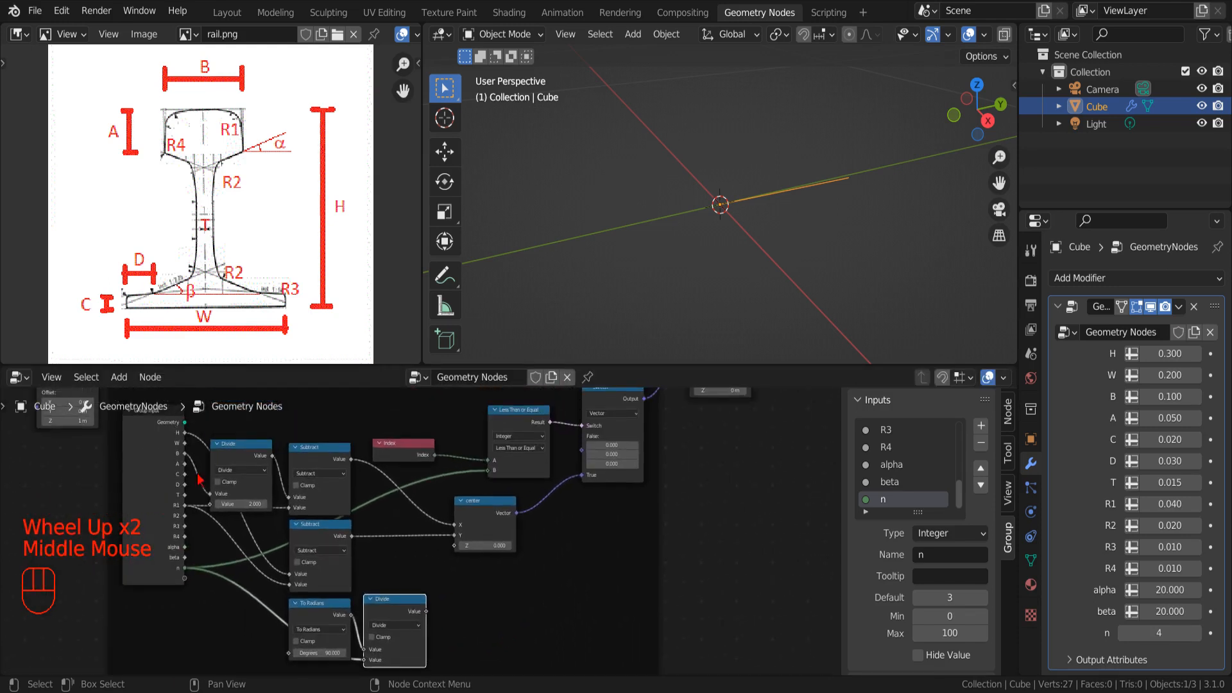
left_click(119, 377)
mouse_move(160, 89)
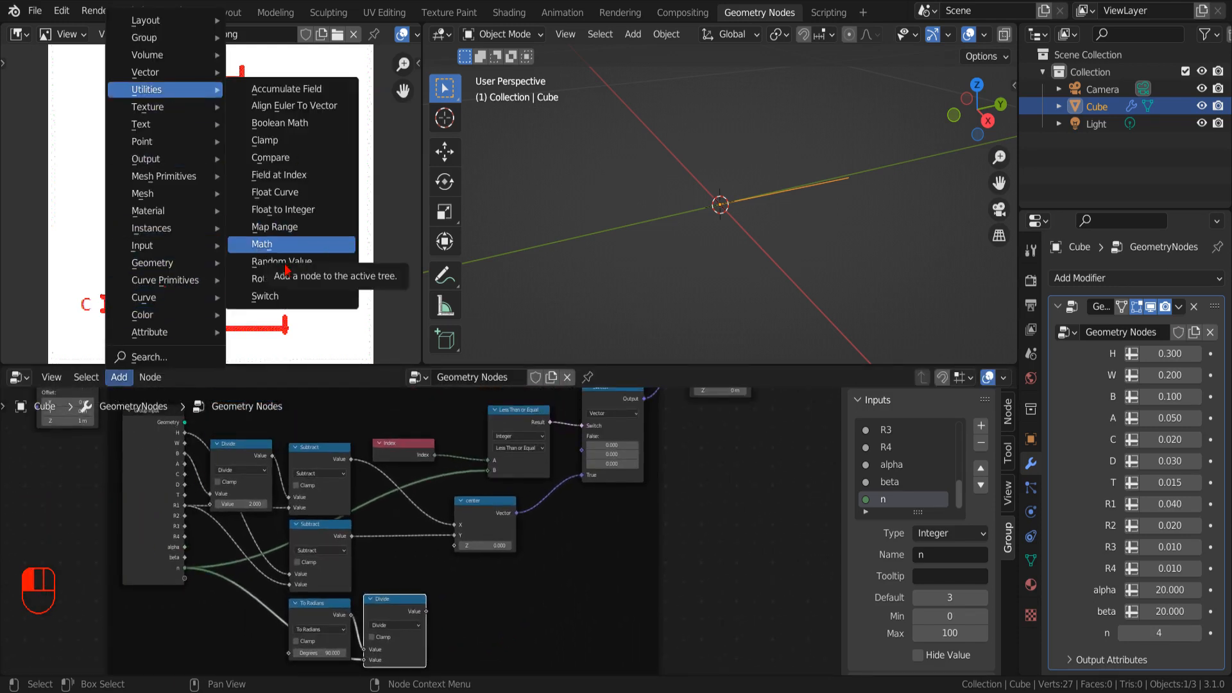
left_click(270, 244)
left_click(478, 590)
scroll(565, 626, "up", 2)
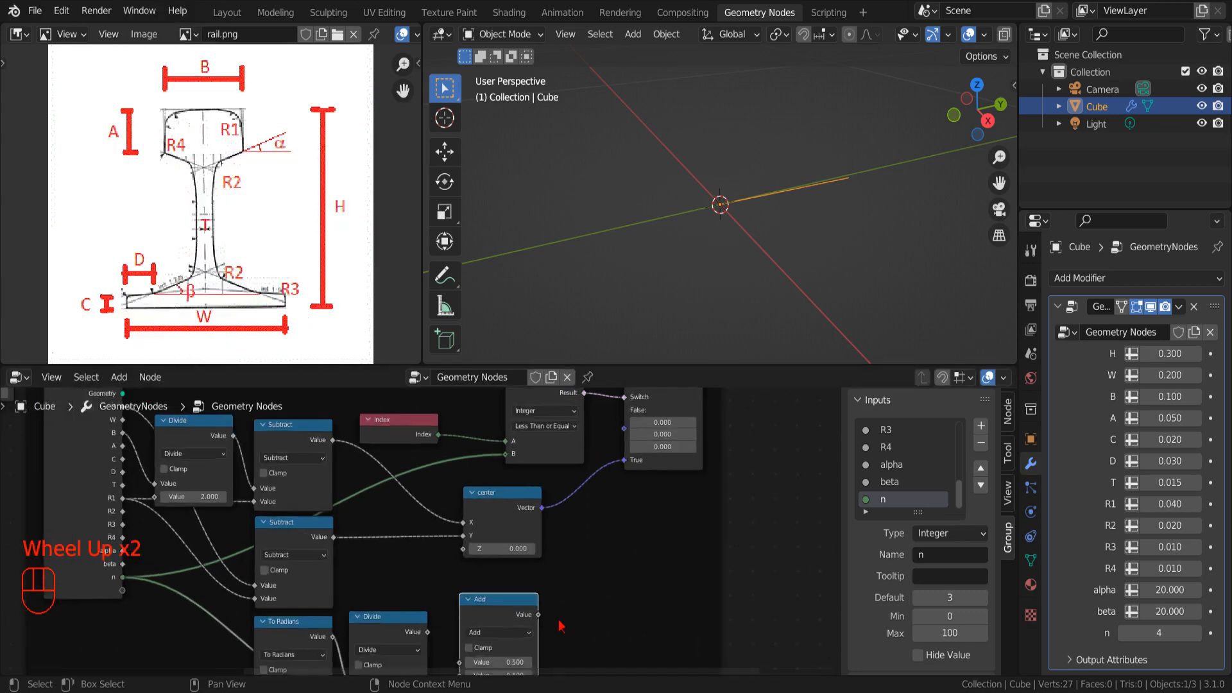
scroll(565, 626, "up", 1)
middle_click_drag(564, 626, 603, 577)
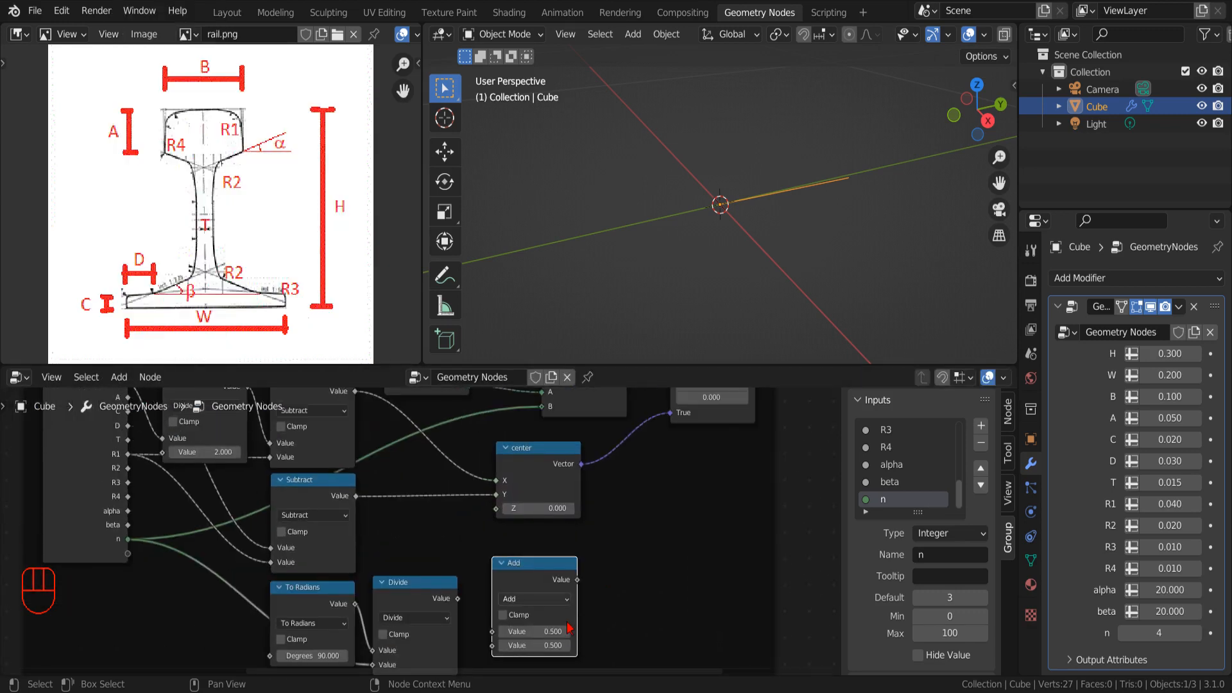
left_click(534, 599)
left_click(533, 462)
- Connect Index to the Multiply node's first value and the angle Divide output to its second value
scroll(460, 473, "down", 3)
scroll(461, 473, "up", 1)
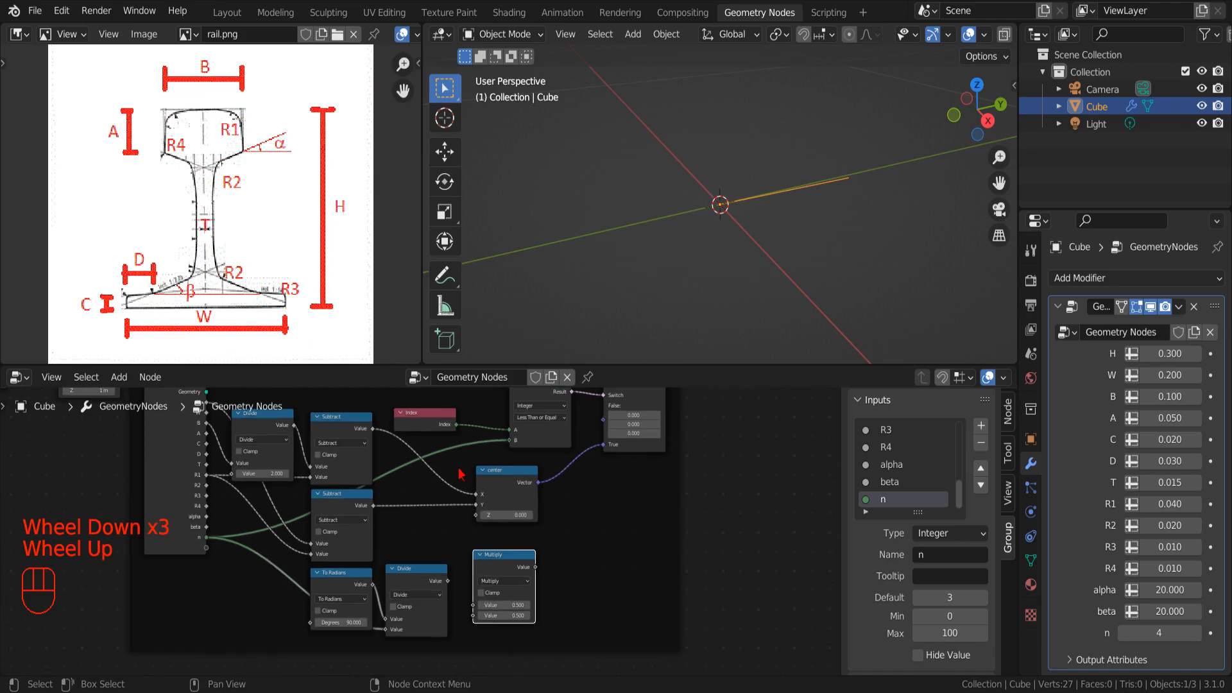
left_click_drag(456, 425, 474, 626)
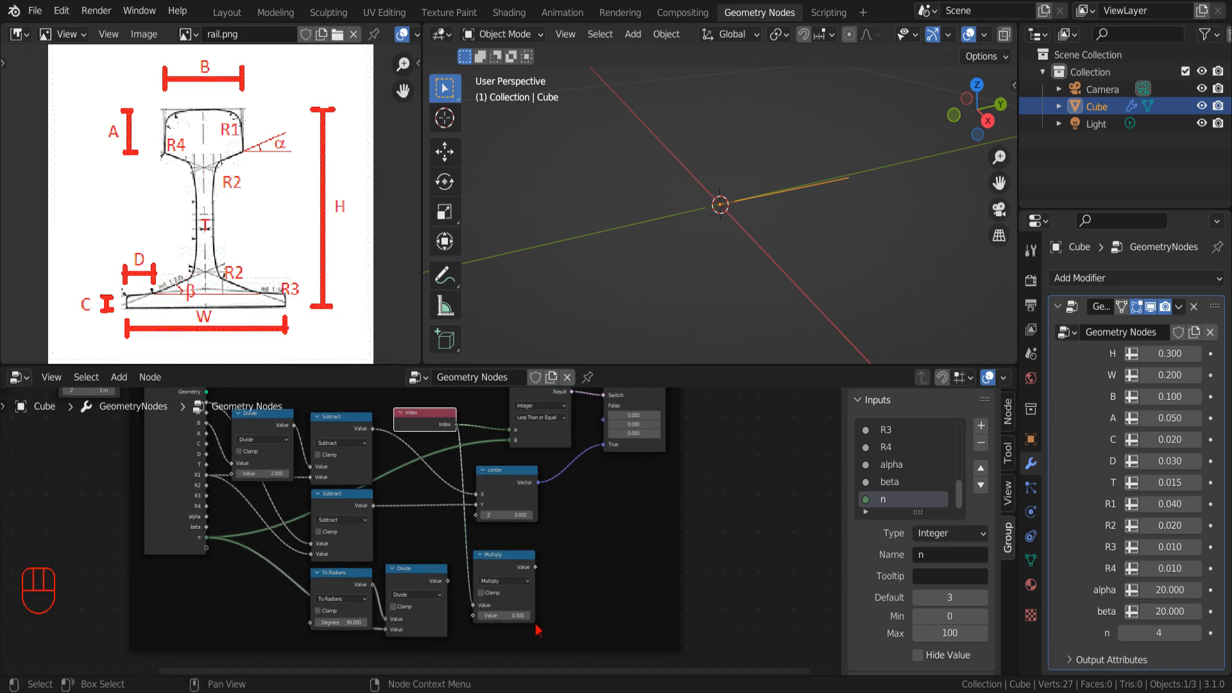
scroll(418, 532, "up", 2)
left_click_drag(447, 581, 473, 615)
scroll(596, 571, "down", 2)
scroll(616, 559, "up", 2)
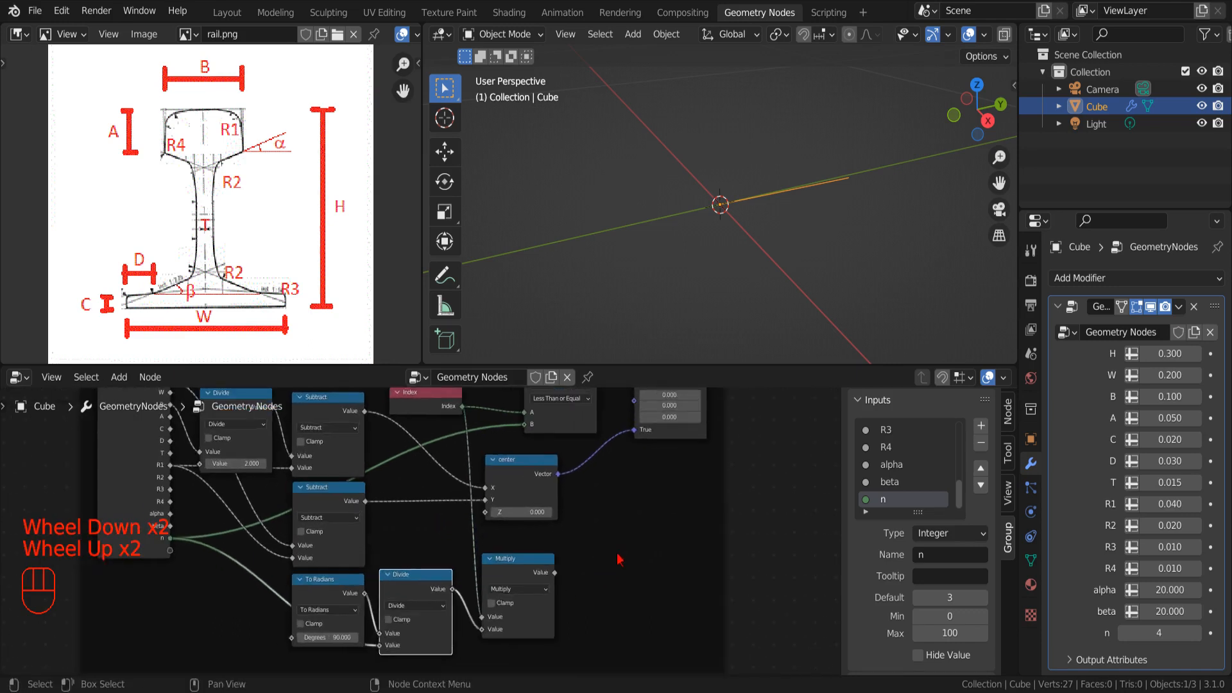
- Add a Math node set to Sine after the angle Multiply node and feed it the Multiply output
middle_click_drag(616, 558, 528, 552)
left_click(118, 377)
mouse_move(172, 89)
left_click(256, 142)
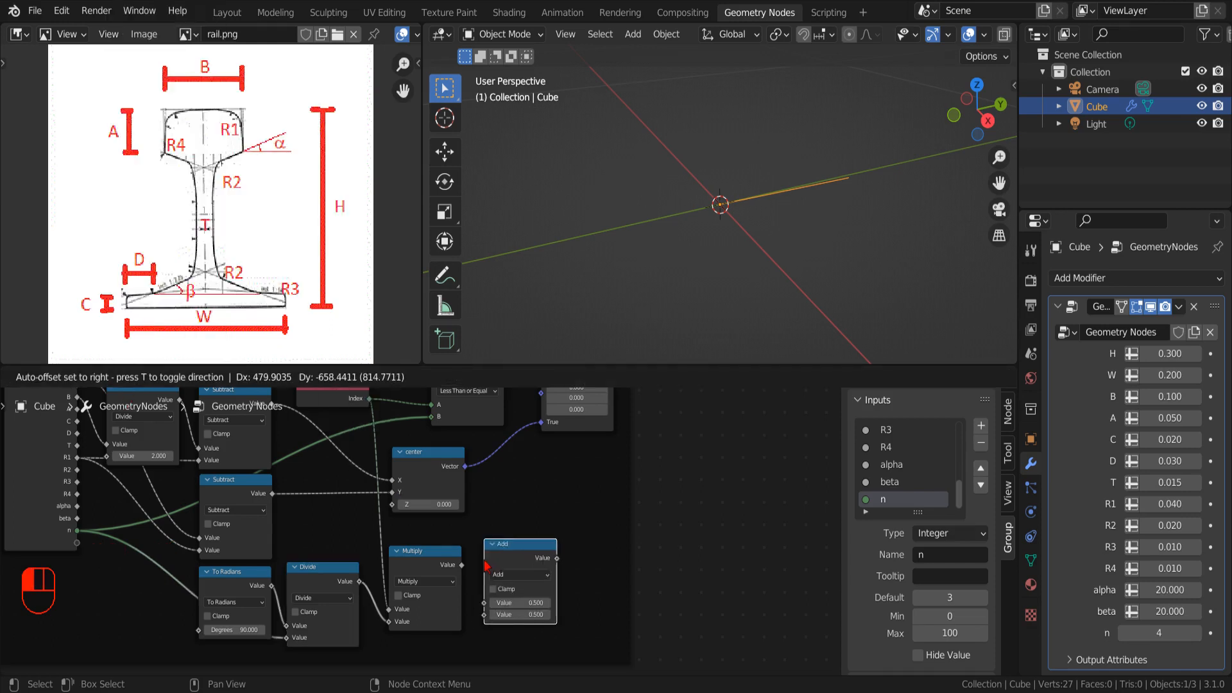
left_click(533, 564)
left_click(539, 564)
left_click(700, 429)
scroll(553, 641, "up", 3)
left_click_drag(476, 577, 519, 613)
left_click_drag(573, 567, 577, 523)
- Add a Math node set to Cosine below Sine and feed it the same angle Multiply output
left_click(119, 376)
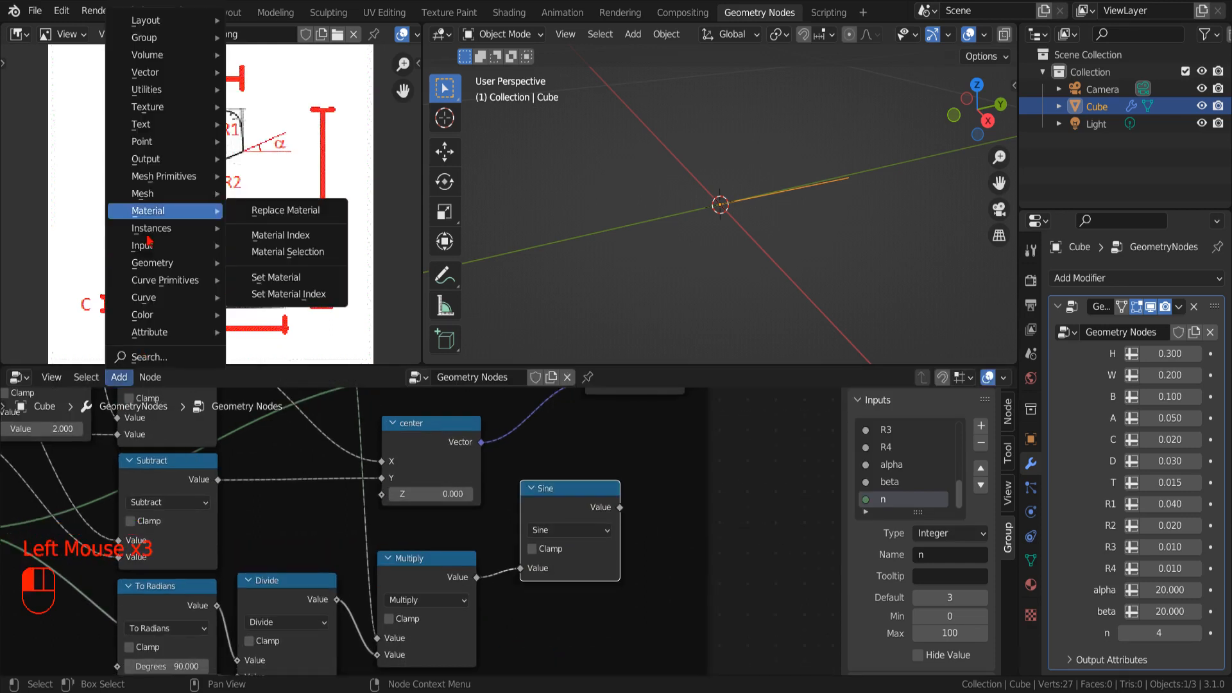
left_click(256, 141)
left_click(524, 619)
middle_click_drag(603, 661, 652, 591)
left_click(626, 568)
left_click(870, 410)
scroll(569, 587, "up", 2)
left_click_drag(546, 501, 596, 615)
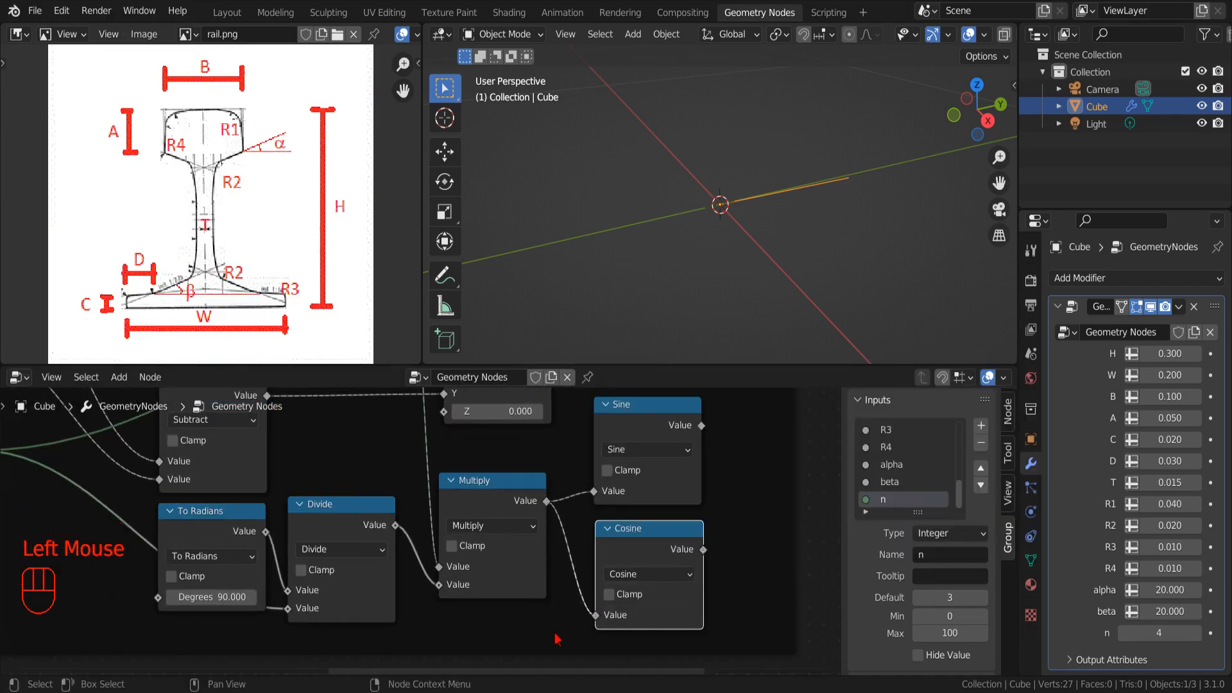
- Move the Switch node farther along the R1 frame to free up space after the Sine and Cosine nodes
scroll(556, 632, "down", 6)
middle_click_drag(642, 584, 488, 604)
scroll(488, 603, "down", 3)
left_click_drag(525, 488, 700, 476)
scroll(525, 576, "up", 3)
middle_click_drag(525, 577, 611, 560)
left_click_drag(534, 451, 706, 452)
- Add a Math node next to the Sine node and set its operation to Multiply
scroll(584, 575, "up", 1)
mouse_move(573, 573)
middle_mouse_down()
mouse_move(583, 575)
mouse_move(571, 556)
middle_mouse_up()
scroll(572, 556, "up", 2)
left_click(119, 377)
left_click(257, 142)
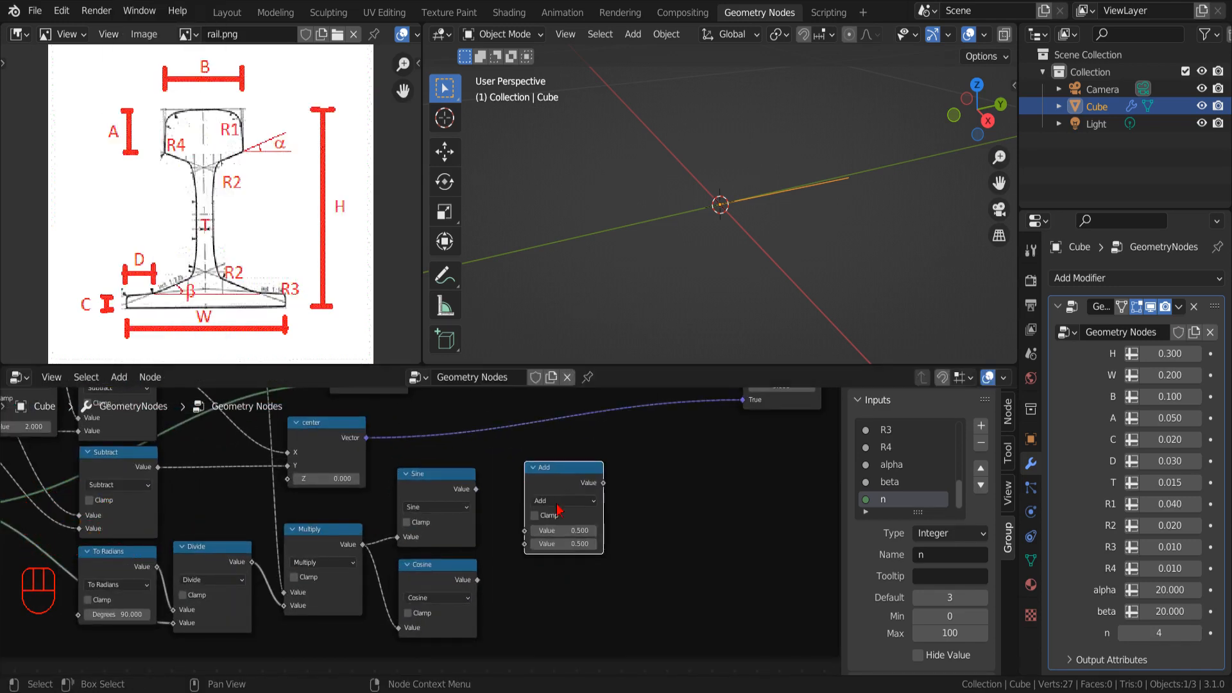
left_click(564, 521)
left_click(574, 502)
left_click(565, 560)
- Connect the Sine output and the group input R1 to the new Multiply node's two values
left_click_drag(481, 485, 536, 534)
scroll(449, 527, "down", 4)
middle_click_drag(269, 488, 475, 517)
scroll(211, 500, "up", 4)
left_click_drag(205, 465, 565, 572)
- Add a second Math node next to the Cosine node and set its operation to Multiply
scroll(565, 573, "down", 2)
middle_click_drag(565, 572, 537, 543)
scroll(537, 542, "up", 3)
left_click(119, 377)
mouse_move(193, 89)
left_click(270, 244)
left_click(550, 591)
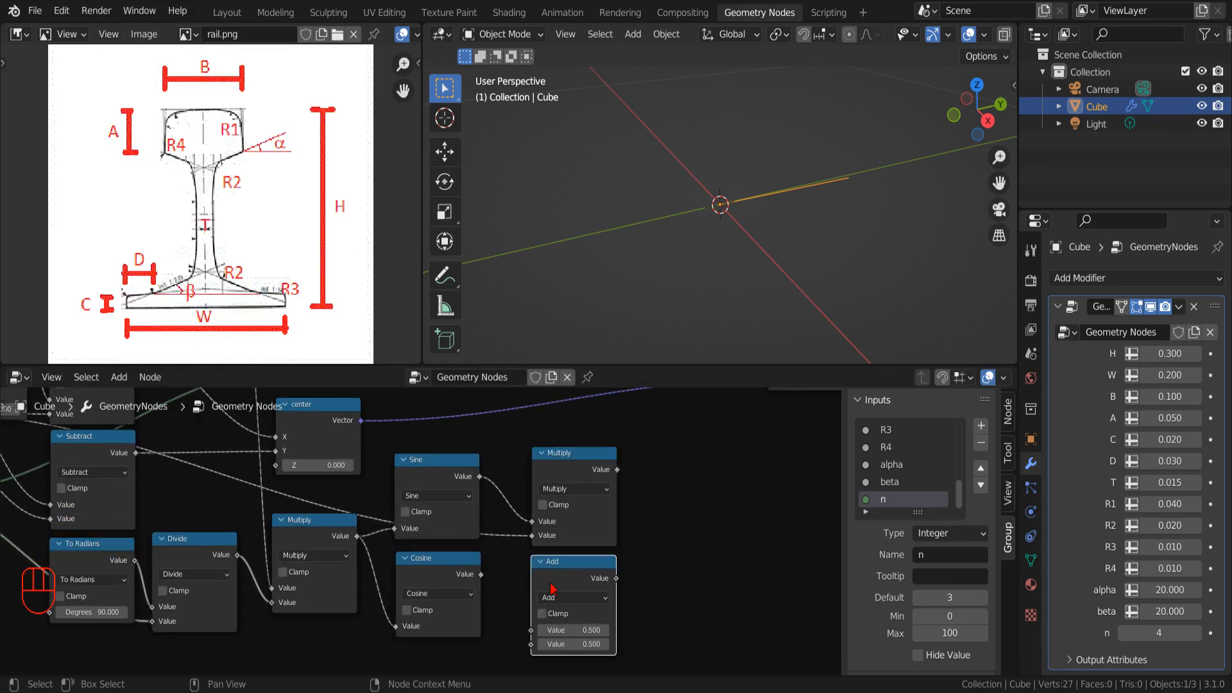
left_click(550, 593)
left_click(562, 535)
- Connect the Cosine output and the group input R1 to the lower Multiply node's two values
left_click_drag(481, 575, 532, 626)
scroll(532, 604, "down", 3)
left_click_drag(225, 478, 610, 625)
- Add a Combine XYZ node with the Sine product feeding X and the Cosine product feeding Y
middle_click_drag(673, 539, 549, 539)
scroll(558, 559, "up", 2)
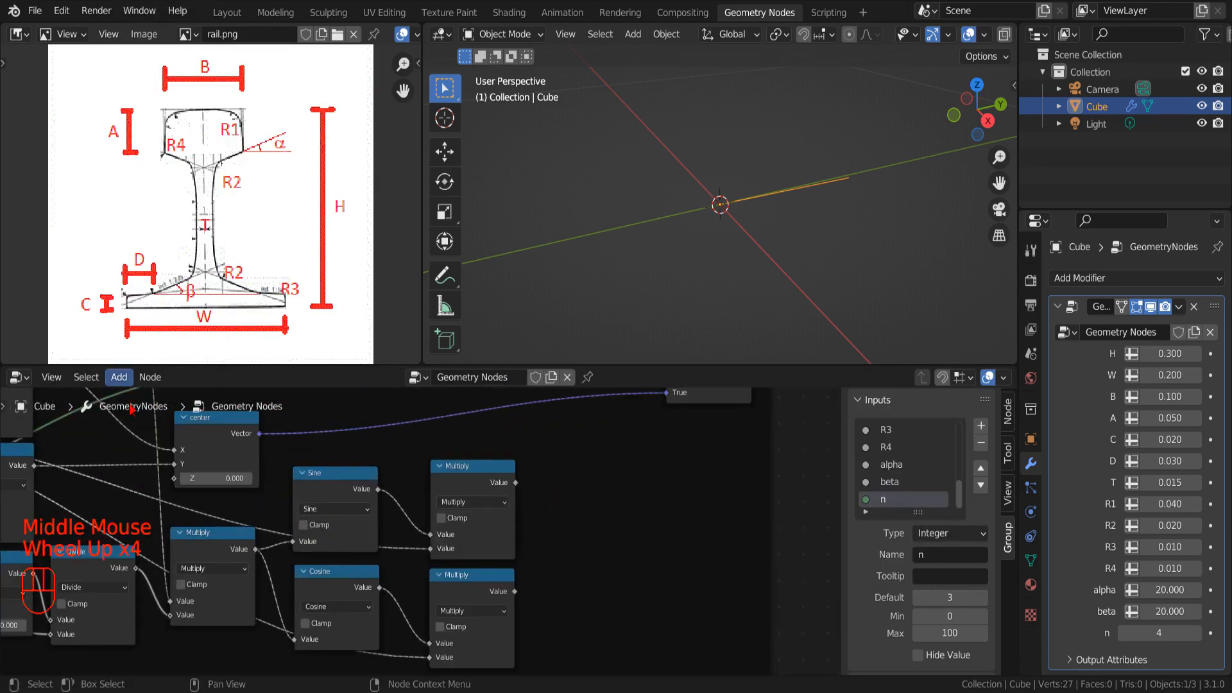
left_click_drag(515, 482, 577, 550)
type("comb")
left_click(644, 511)
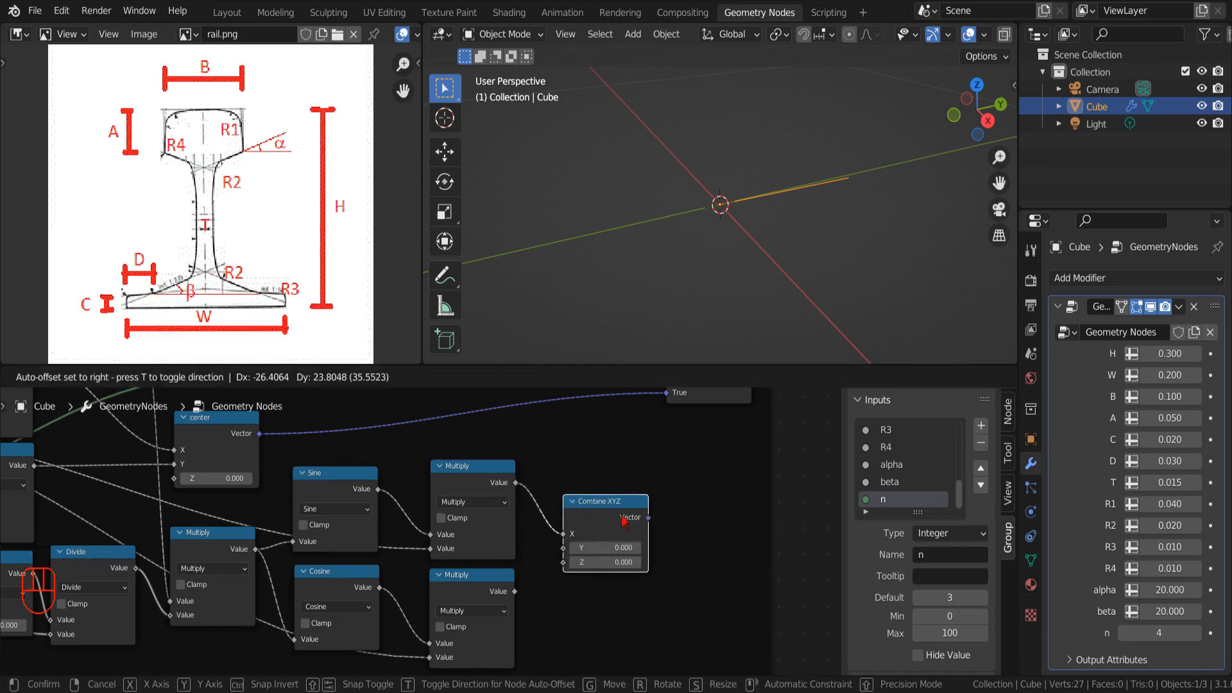
left_click(631, 512)
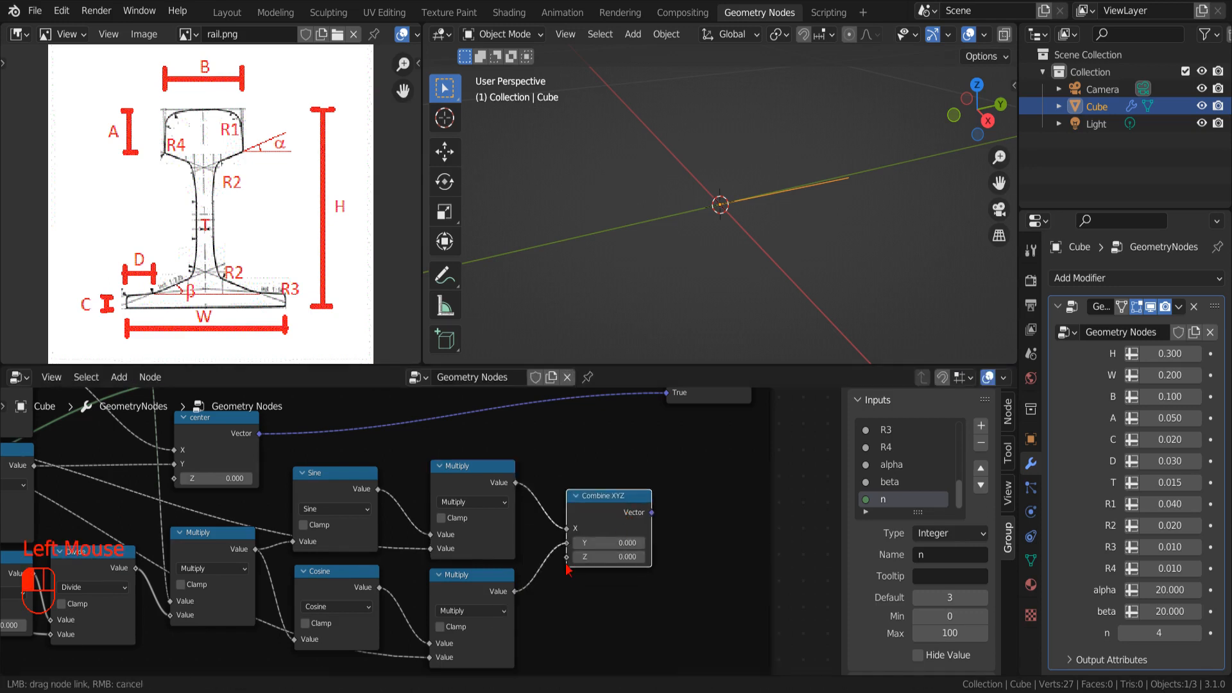
- Add a Vector Math Add node summing the center vector and the new Combine XYZ vector, and feed its result into the Switch's True input
scroll(600, 564, "down", 2)
middle_click_drag(601, 526, 520, 581)
left_click(520, 472)
middle_click_drag(488, 626, 516, 552)
scroll(516, 552, "up", 2)
left_click_drag(506, 518, 579, 484)
type("add")
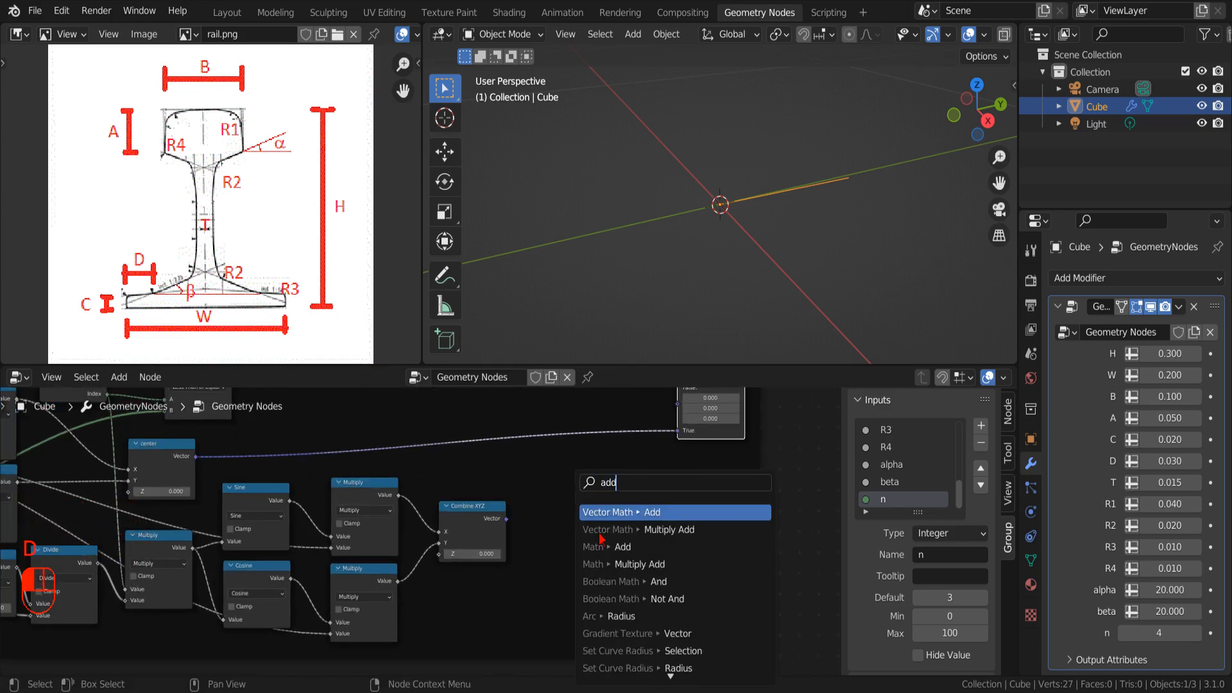
key("Return")
left_click(578, 483)
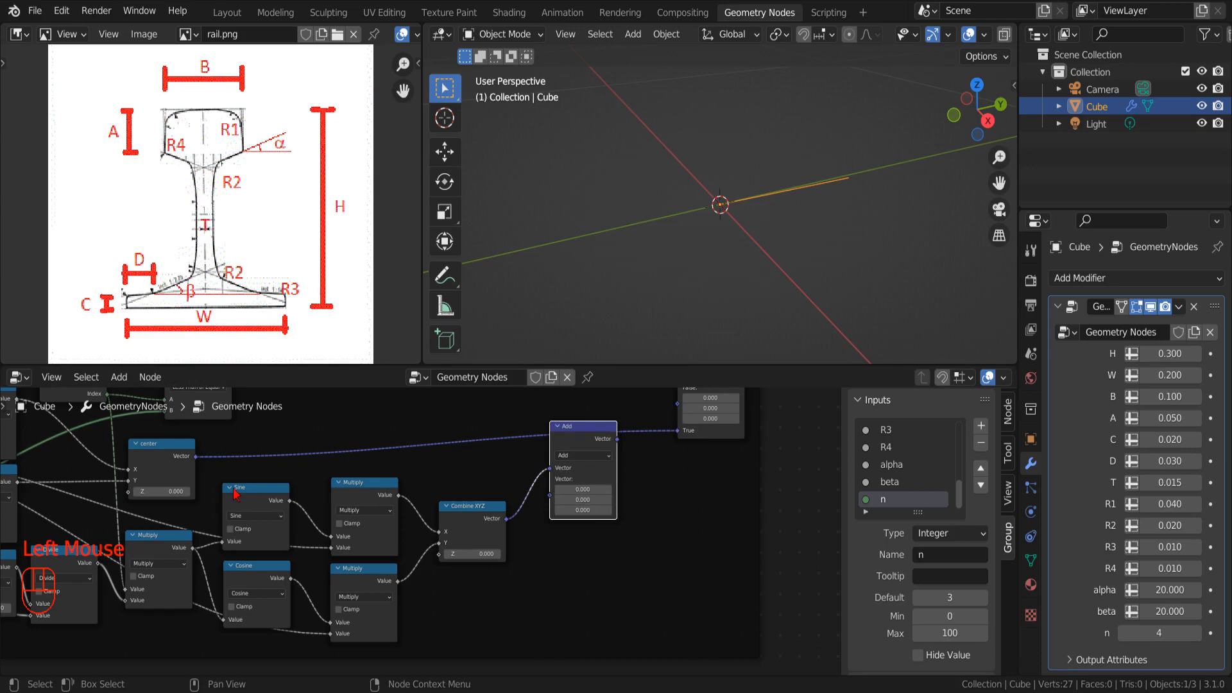
left_click_drag(195, 456, 550, 469)
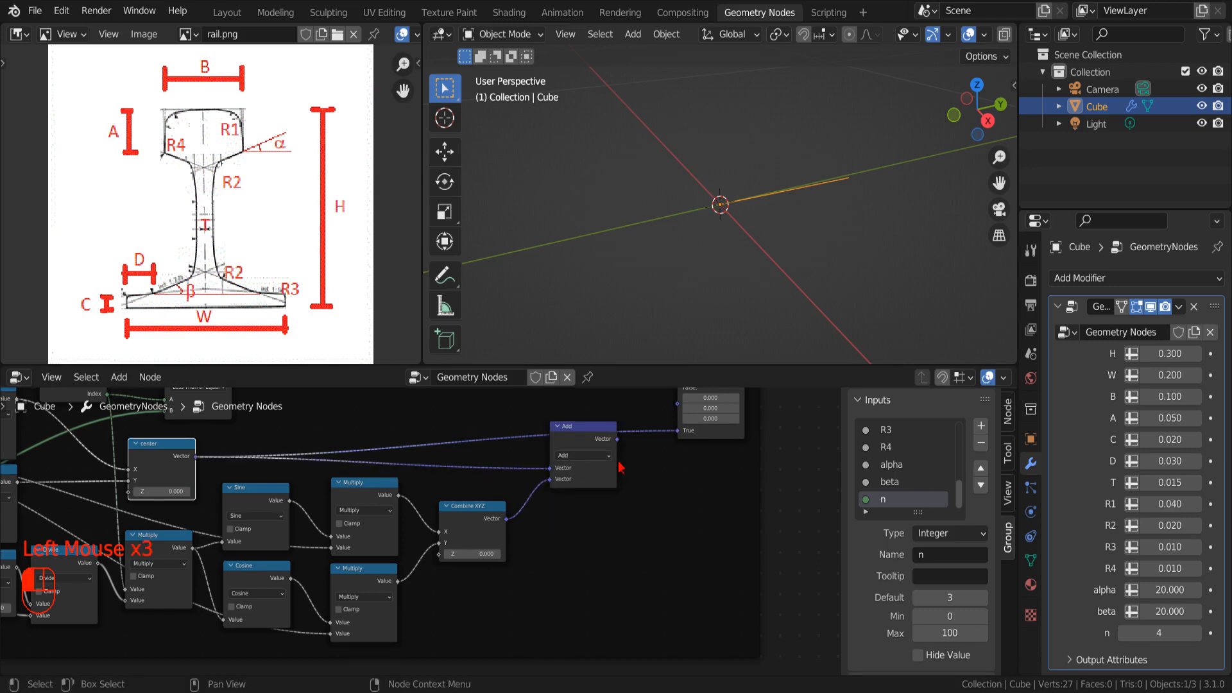
left_click_drag(616, 439, 680, 461)
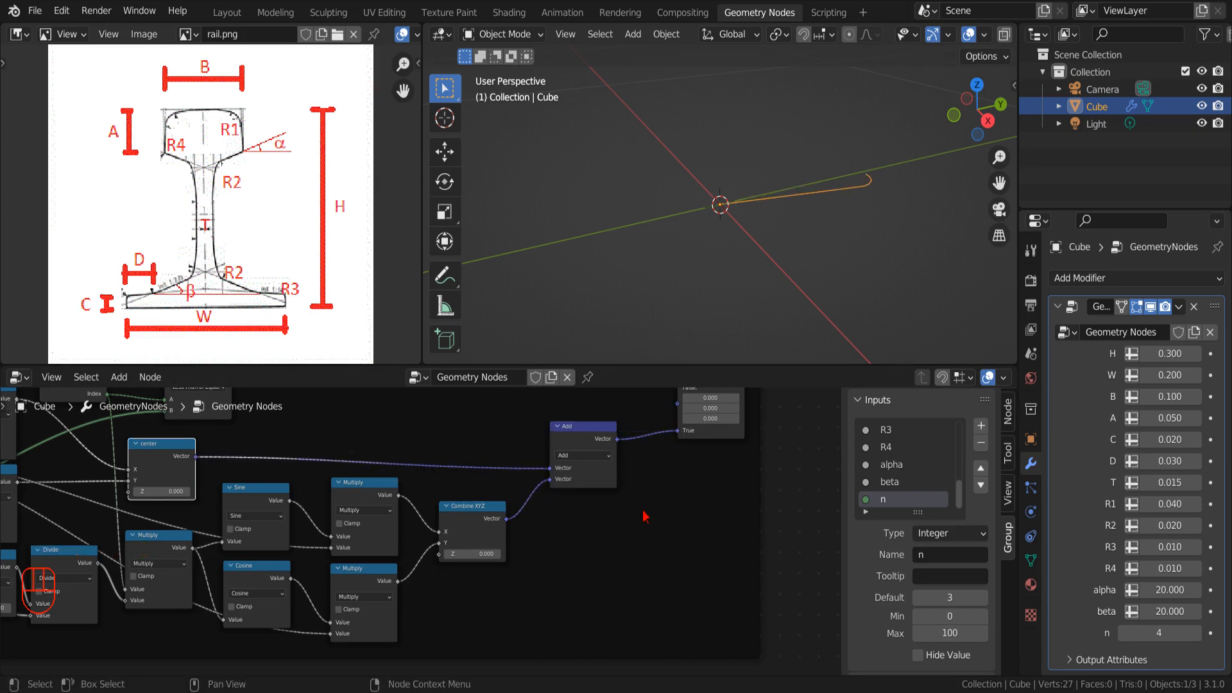
- Set the modifier's B value to 0.150 to test the R1 arc in the viewport
scroll(875, 225, "up", 4)
scroll(875, 225, "down", 1)
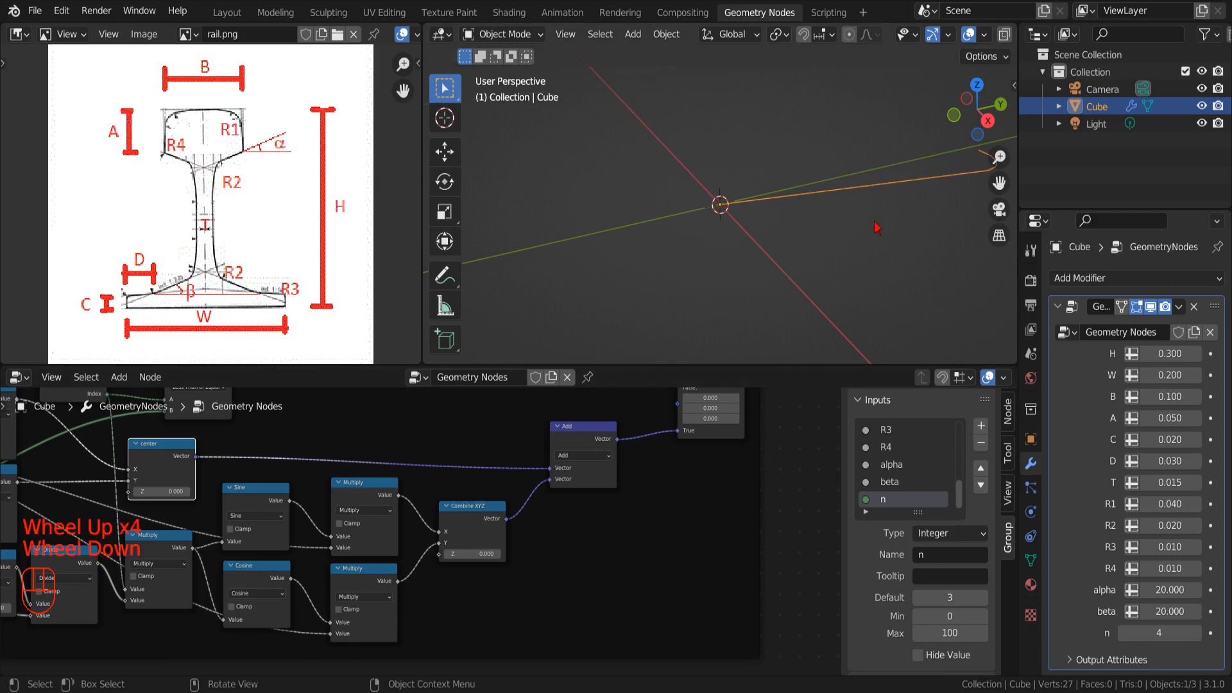
scroll(875, 225, "up", 1)
left_click_drag(1000, 183, 876, 225)
scroll(650, 558, "down", 1)
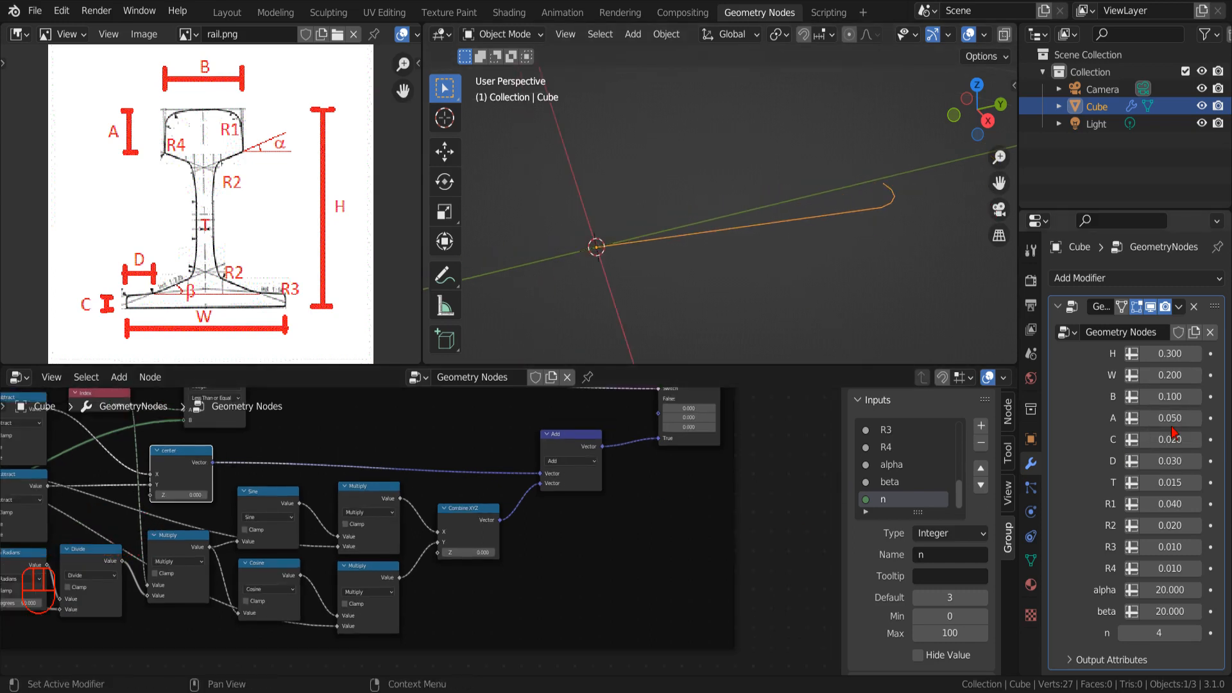
key("Return")
scroll(596, 578, "down", 6)
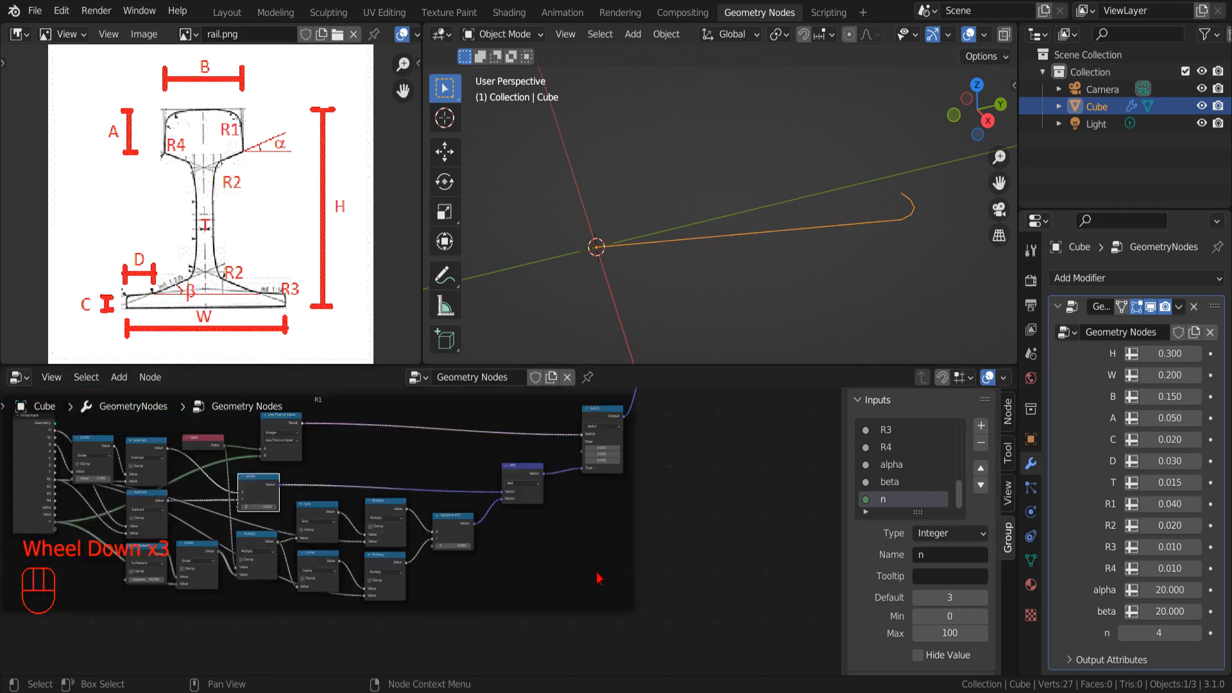
- View the R1 arc in the 3D viewport from the top in orthographic projection
middle_click_drag(513, 570, 638, 556)
scroll(638, 556, "down", 2)
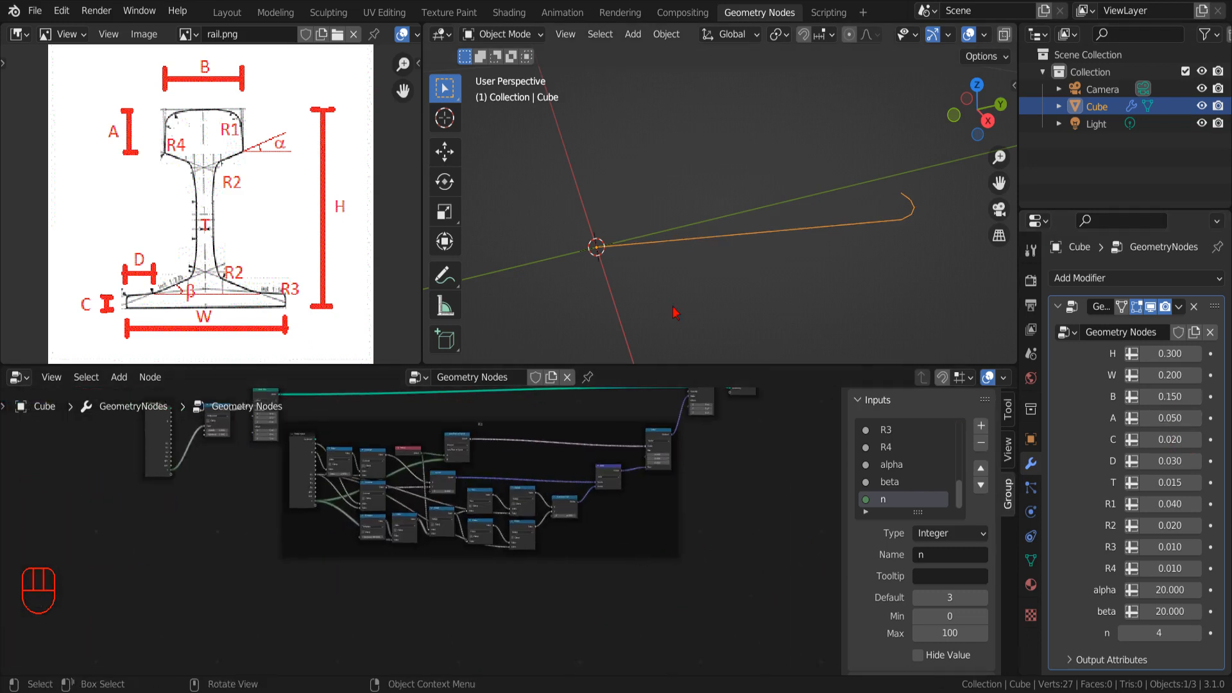
middle_click_drag(672, 306, 777, 343)
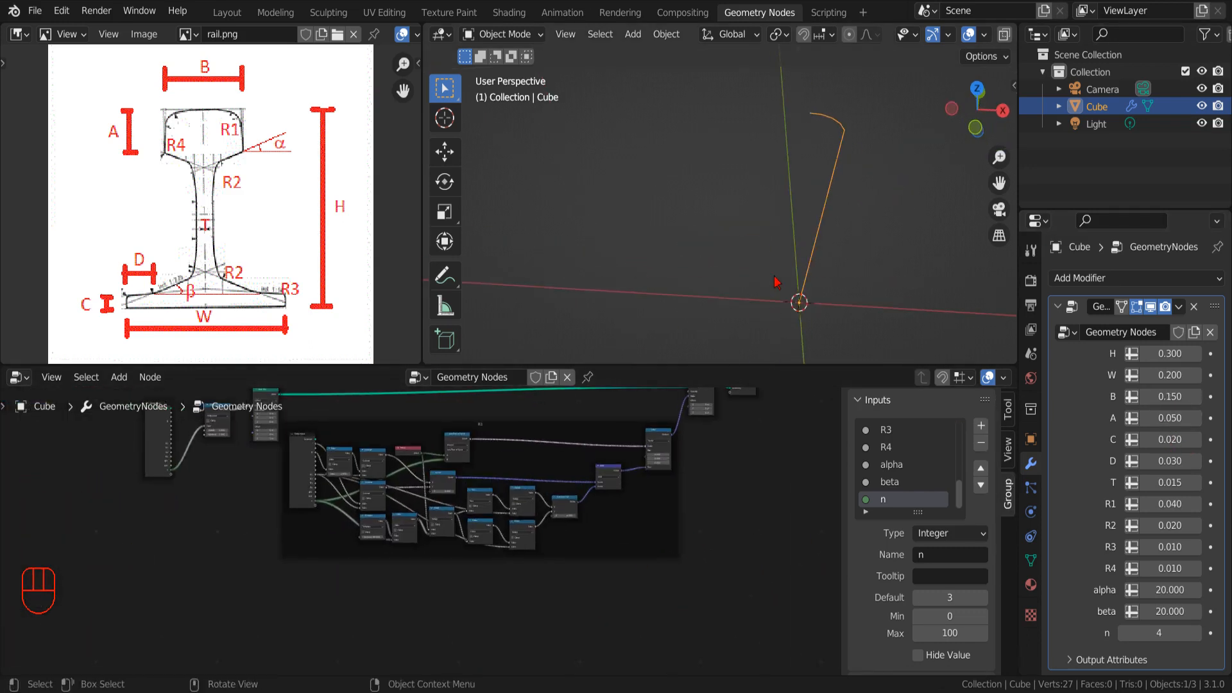
left_click(977, 89)
left_click_drag(1000, 183, 928, 174)
scroll(604, 507, "up", 1)
scroll(604, 507, "down", 2)
- Copy the R1 frame with its nodes, place the copy below the original, and delete the unneeded copied node
left_click(604, 507)
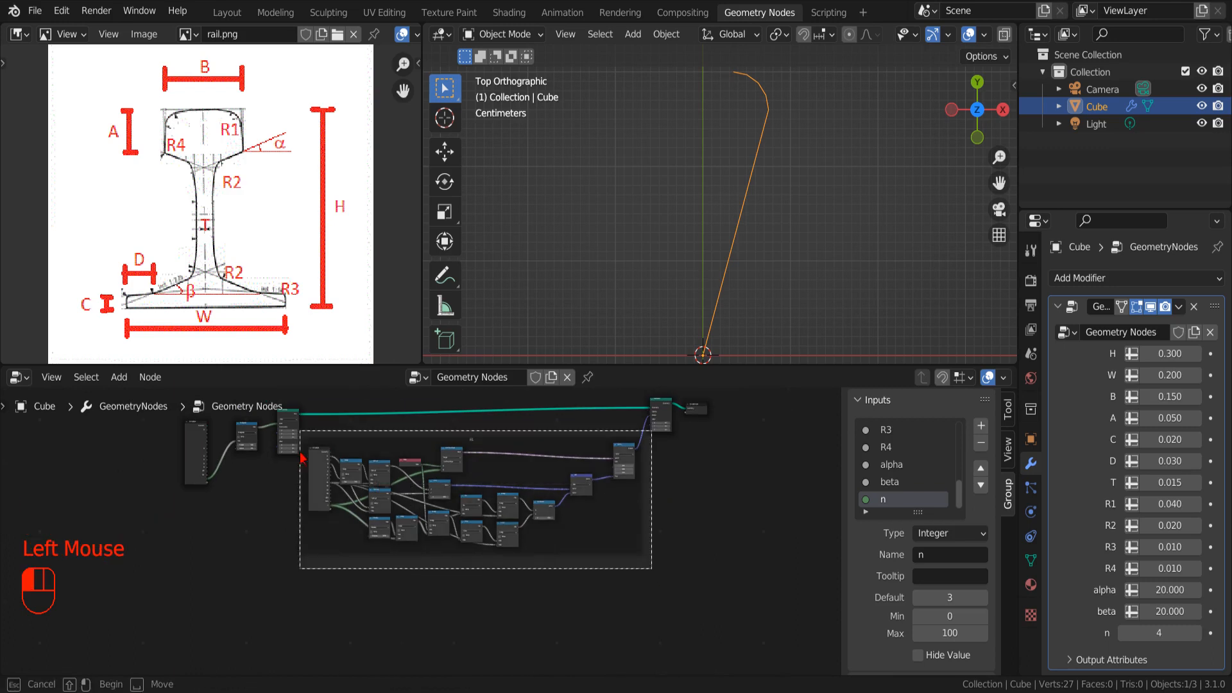
key("ctrl+c")
left_click(603, 507)
key("ctrl+v")
left_click_drag(590, 464, 590, 595)
left_click(661, 568)
left_click(661, 546)
key("x")
middle_click_drag(686, 593, 726, 546)
- Relabel the copied frame as R4
scroll(729, 462, "up", 5)
middle_click_drag(729, 462, 597, 507)
scroll(597, 507, "up", 2)
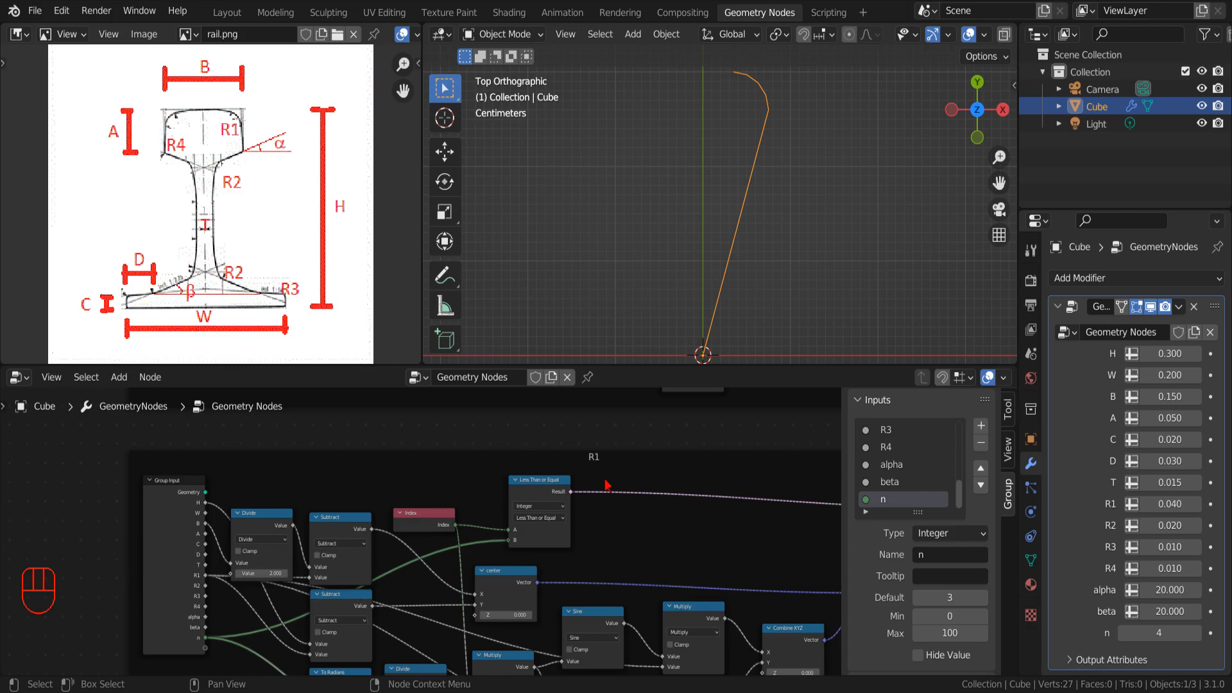
left_click(608, 481)
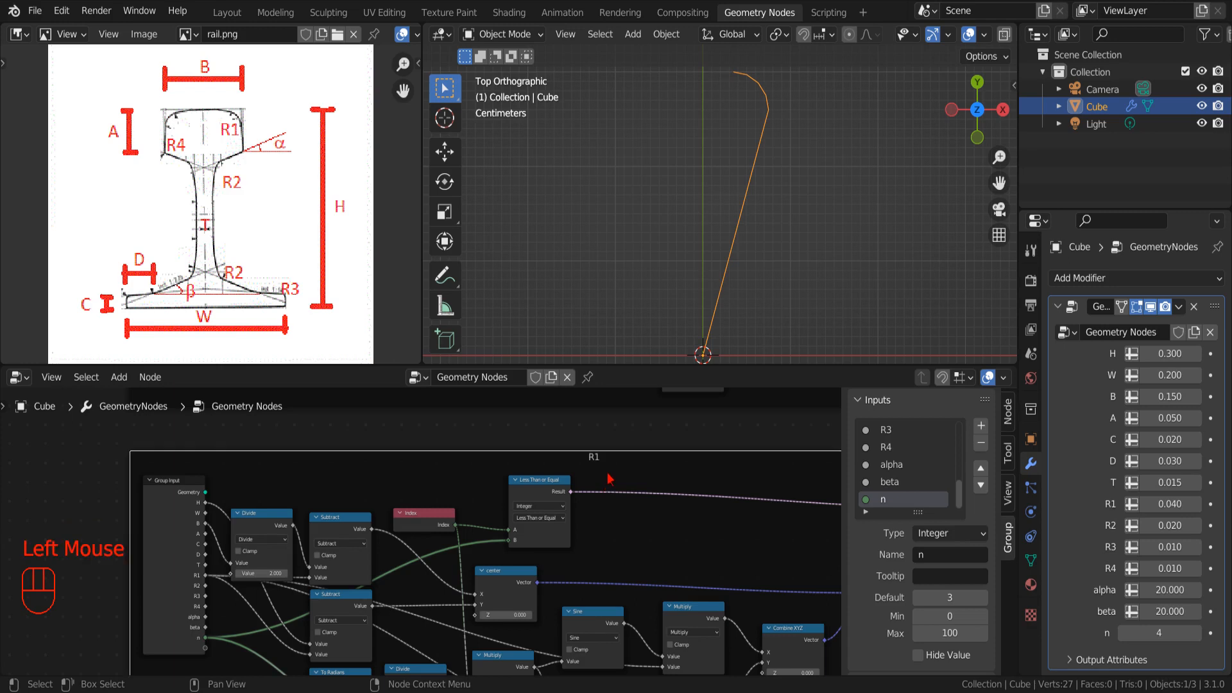
key("F2")
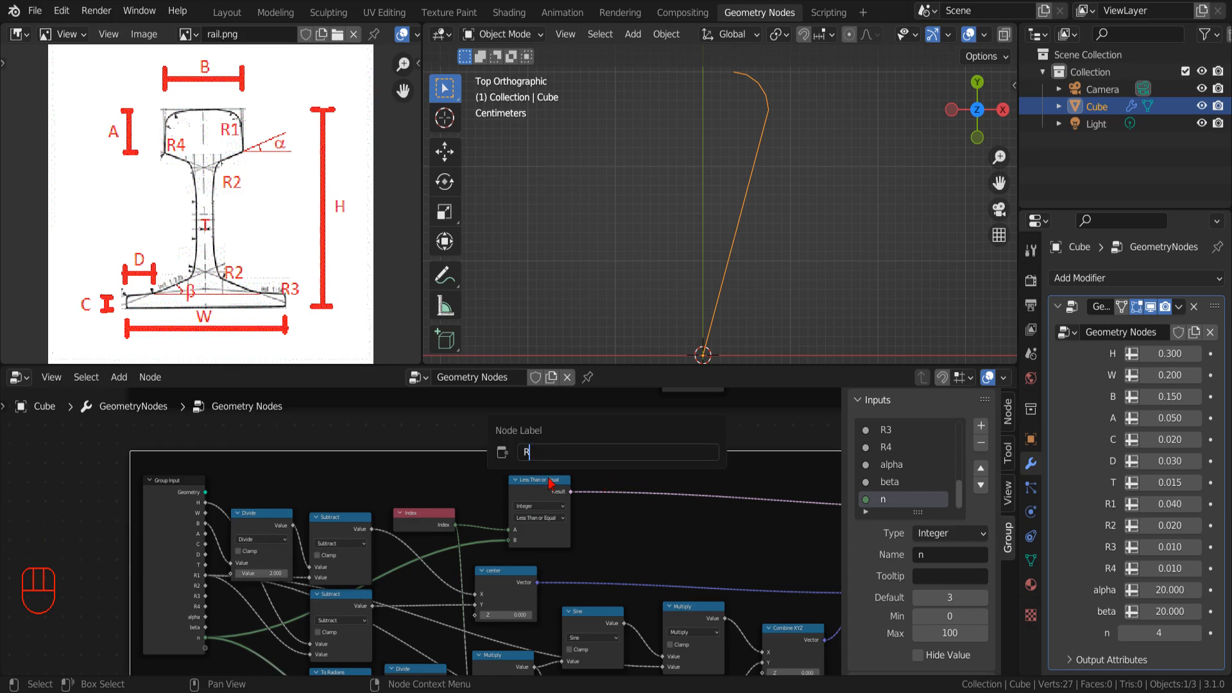
key("Return")
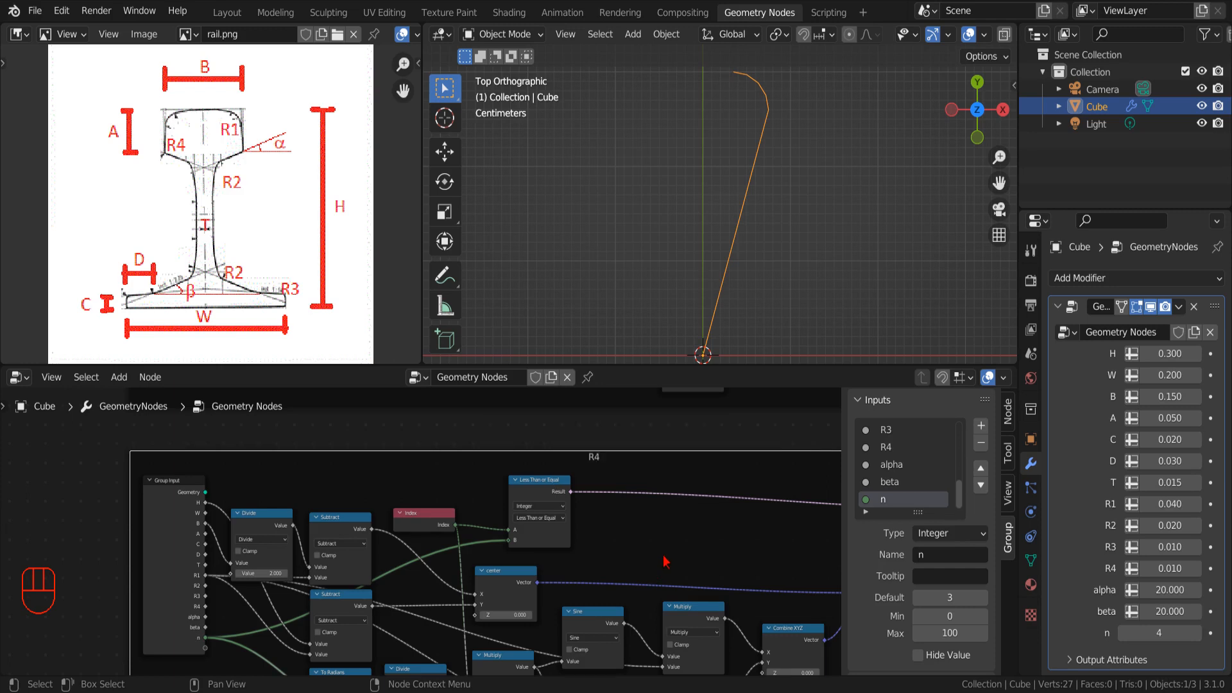
- Delete the Divide node and the two Subtract nodes that feed the center node in the R4 frame
left_click(665, 562)
scroll(639, 562, "down", 2)
middle_click_drag(638, 563, 715, 509)
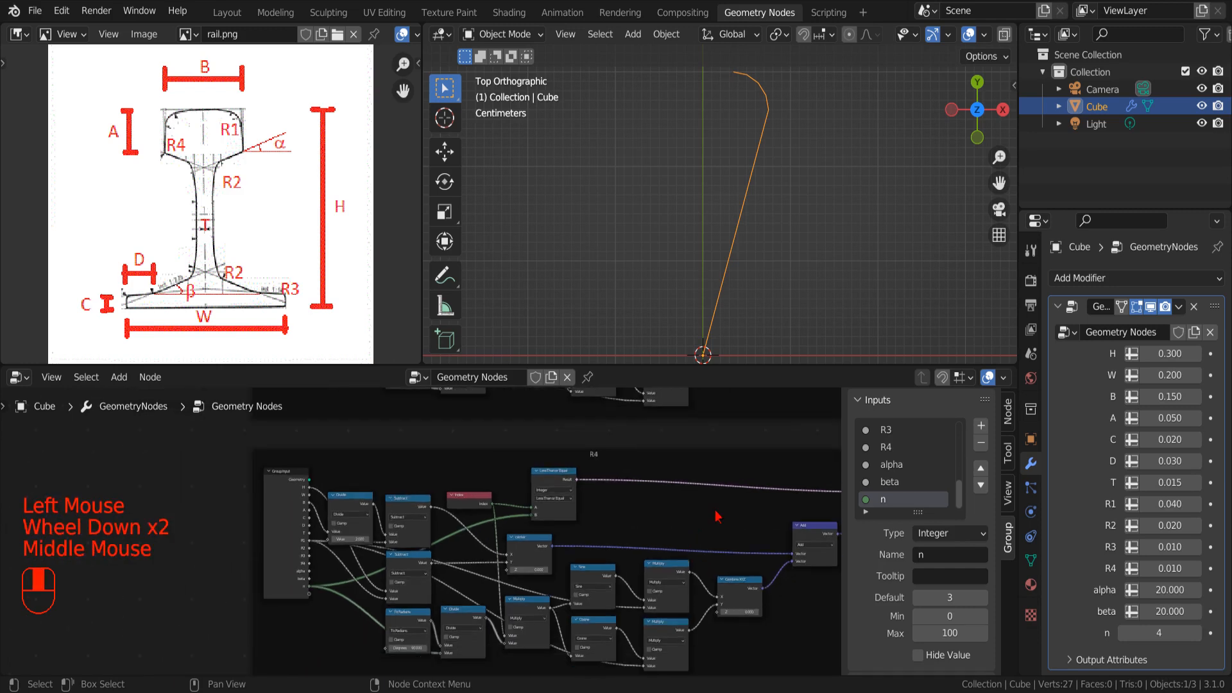
scroll(719, 506, "up", 3)
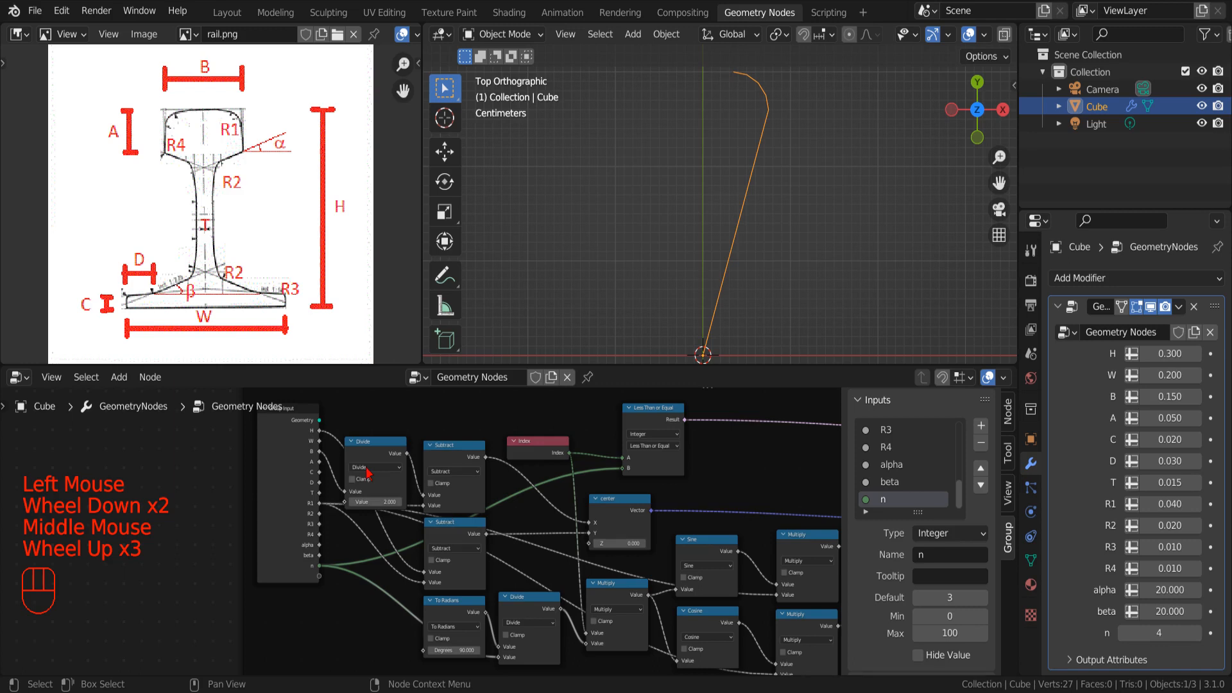
left_click(369, 473)
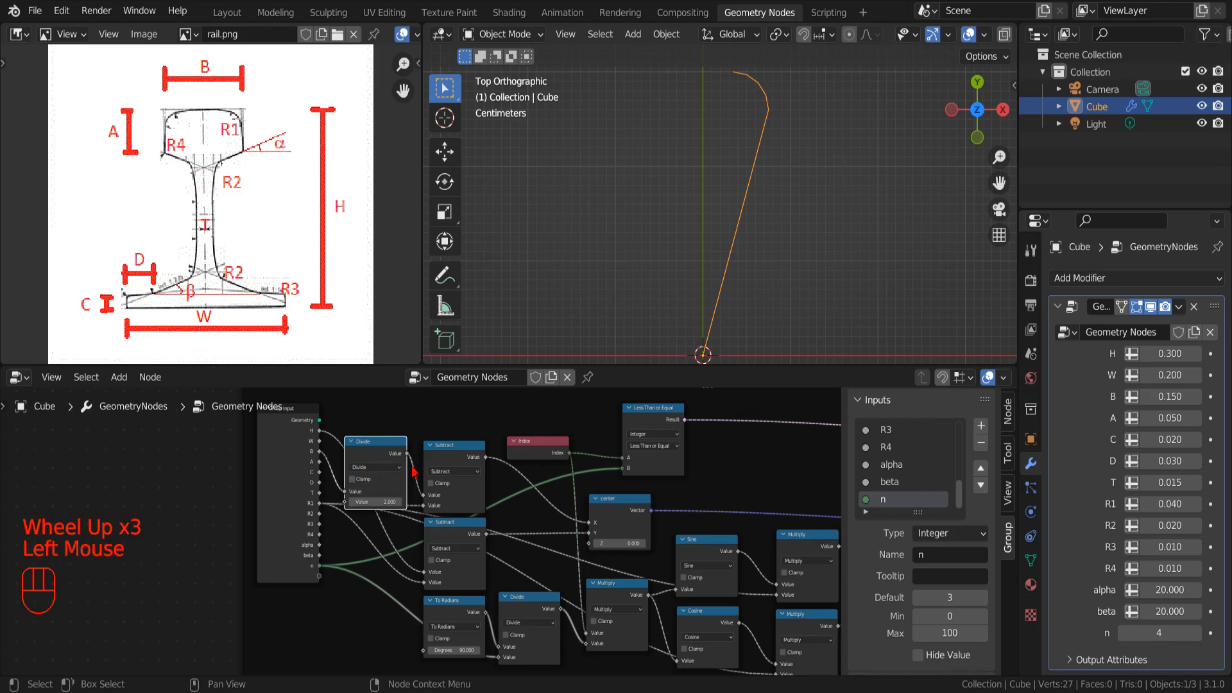
key("x")
left_click(465, 477)
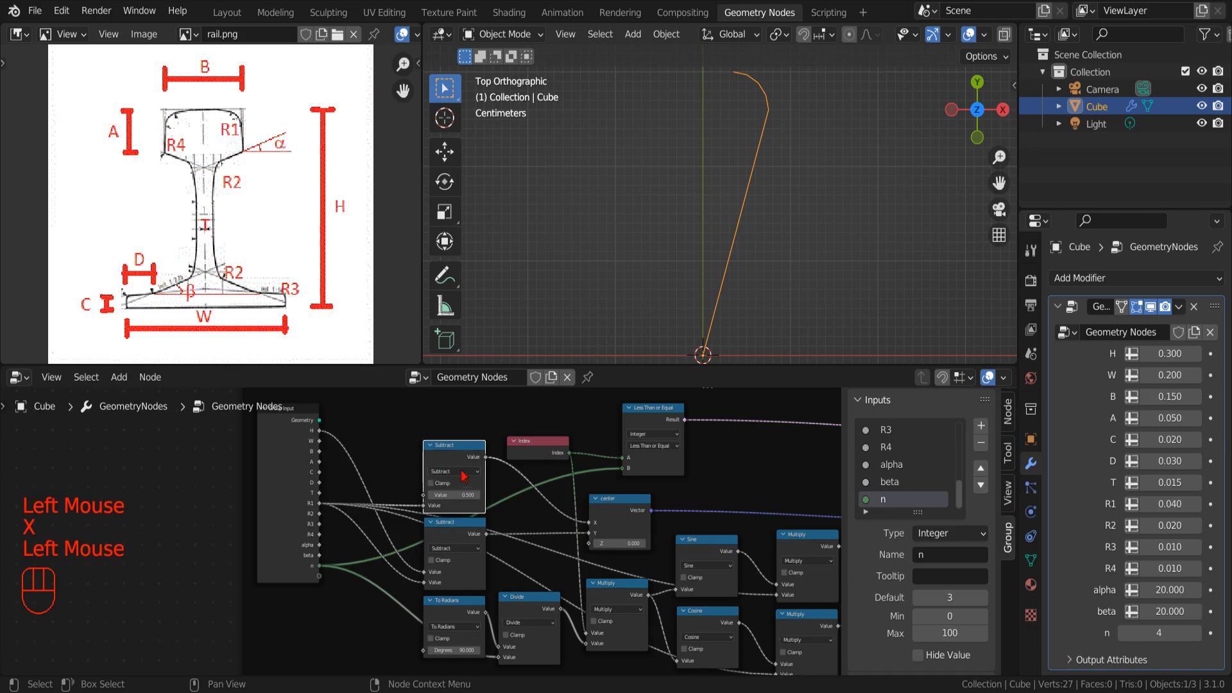
key("x")
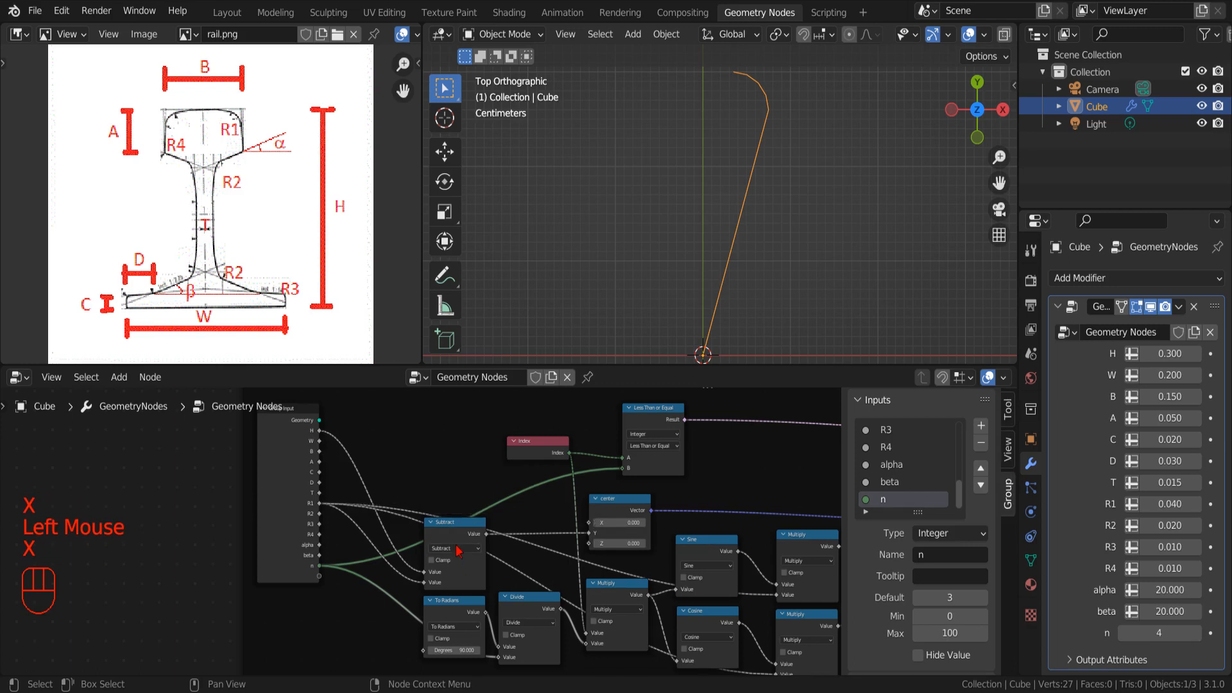
left_click(459, 550)
key("x")
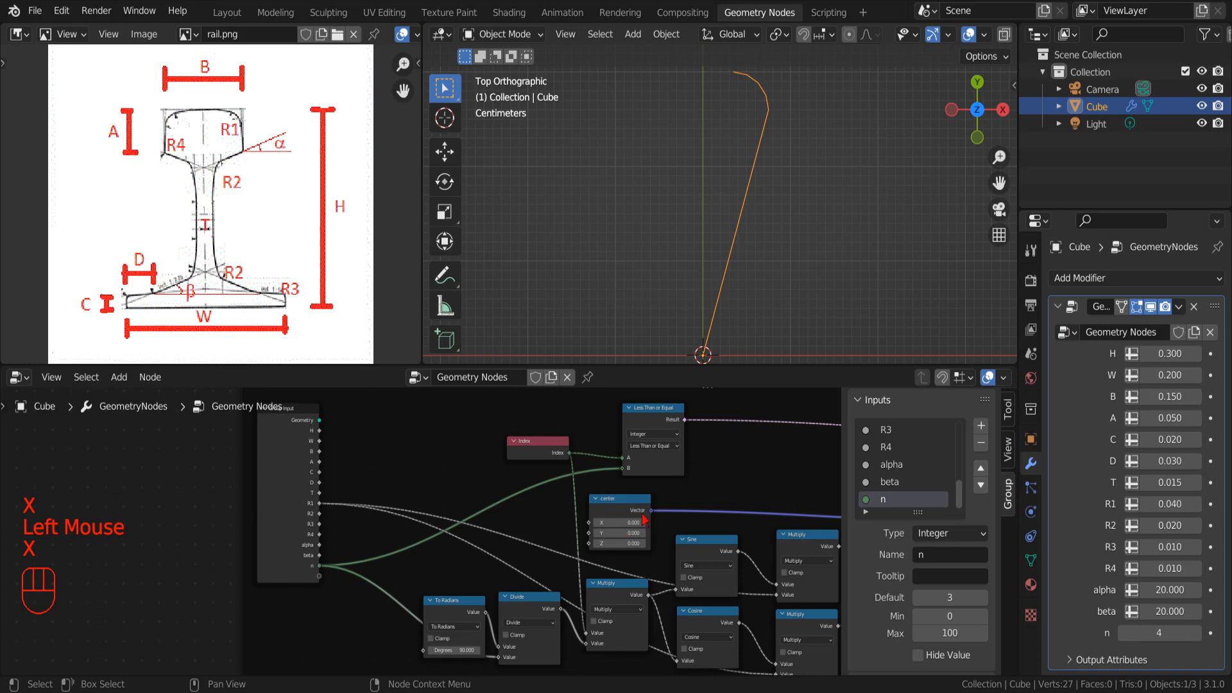
- Move the R4 frame's Index node aside and insert a Math node on its link to the Less Than or Equal node
scroll(643, 518, "down", 2)
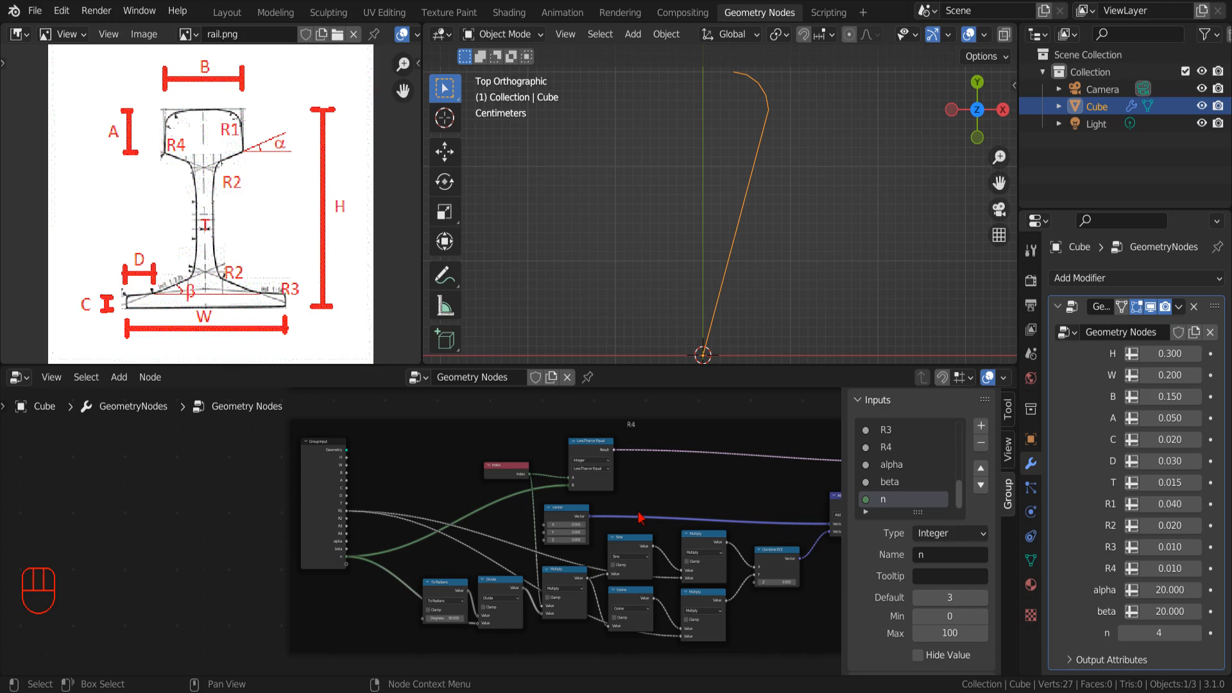
scroll(648, 515, "up", 5)
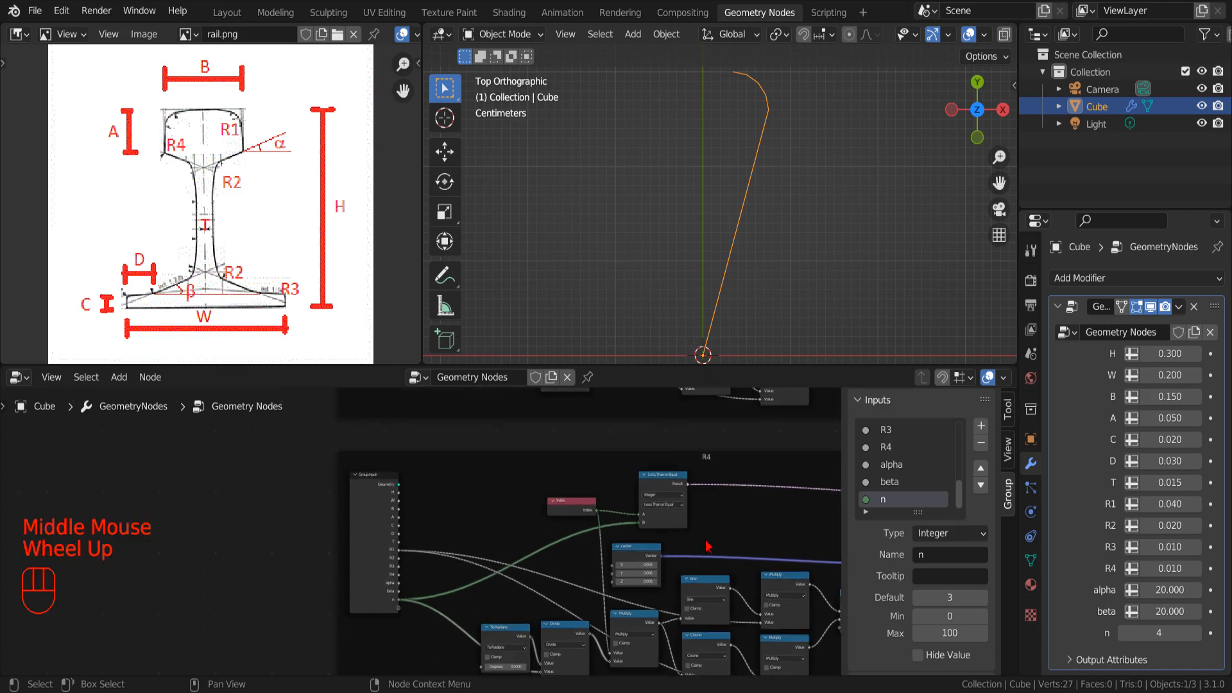
left_click_drag(632, 517, 502, 501)
scroll(501, 500, "up", 2)
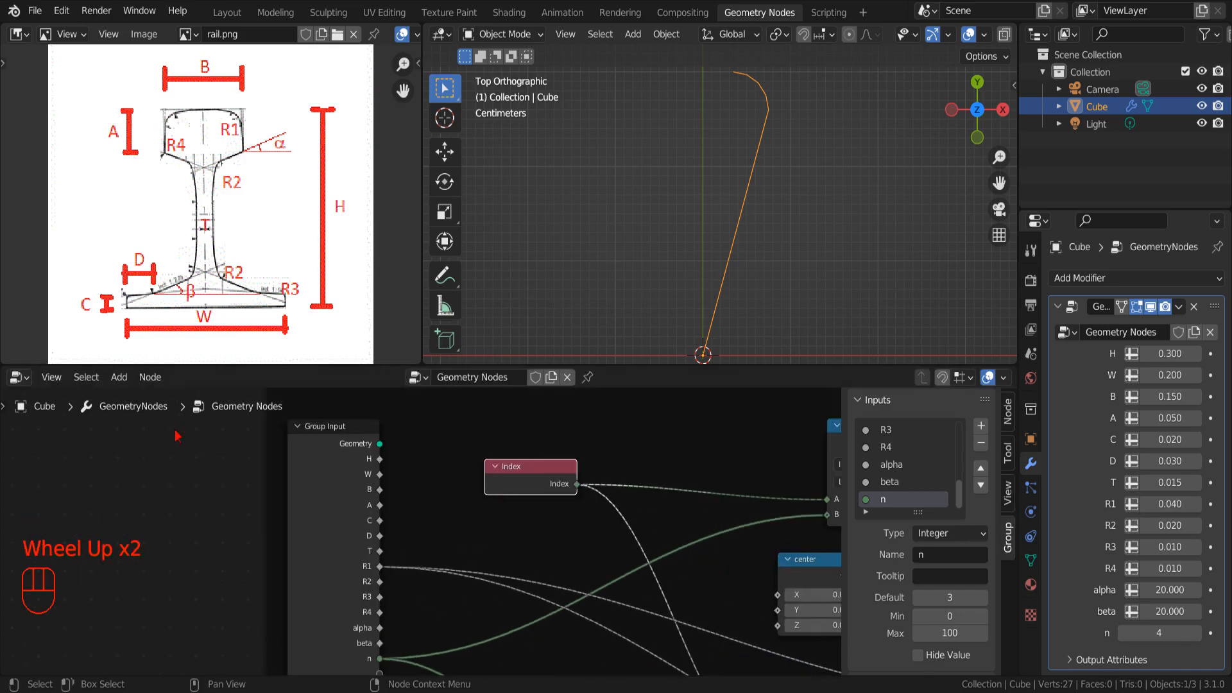
left_click(119, 376)
mouse_move(138, 146)
left_click(257, 244)
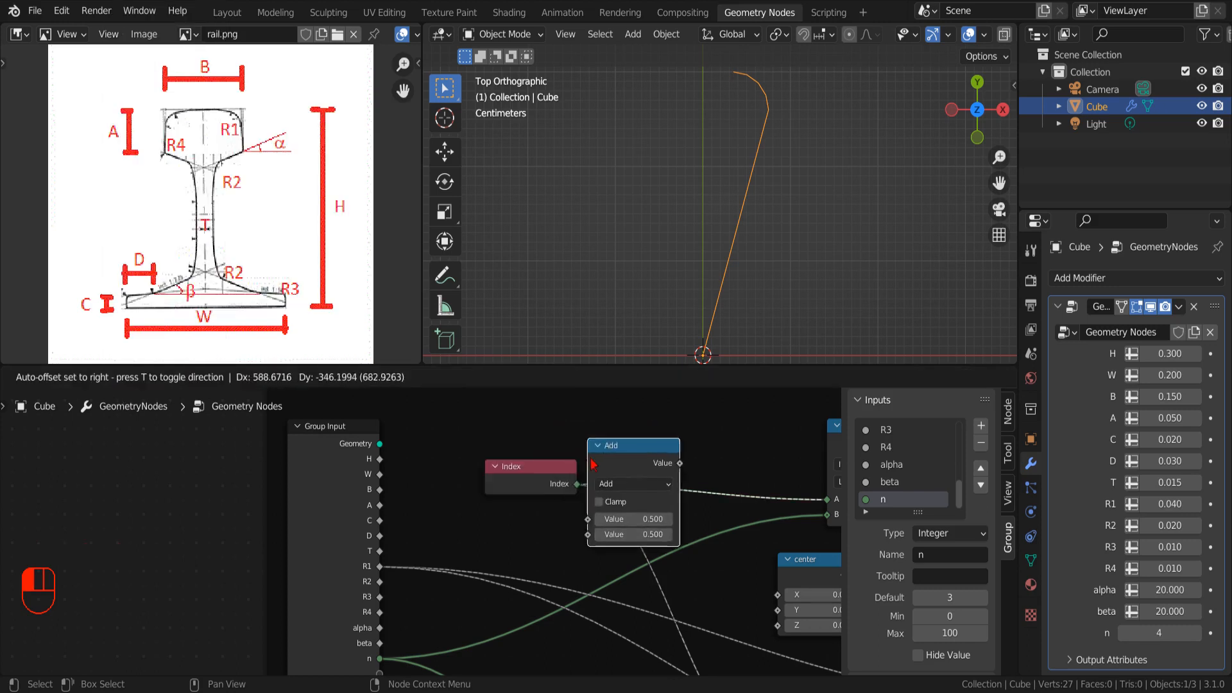
left_click(593, 463)
scroll(674, 533, "down", 2)
middle_click_drag(674, 533, 645, 456)
scroll(645, 457, "up", 1)
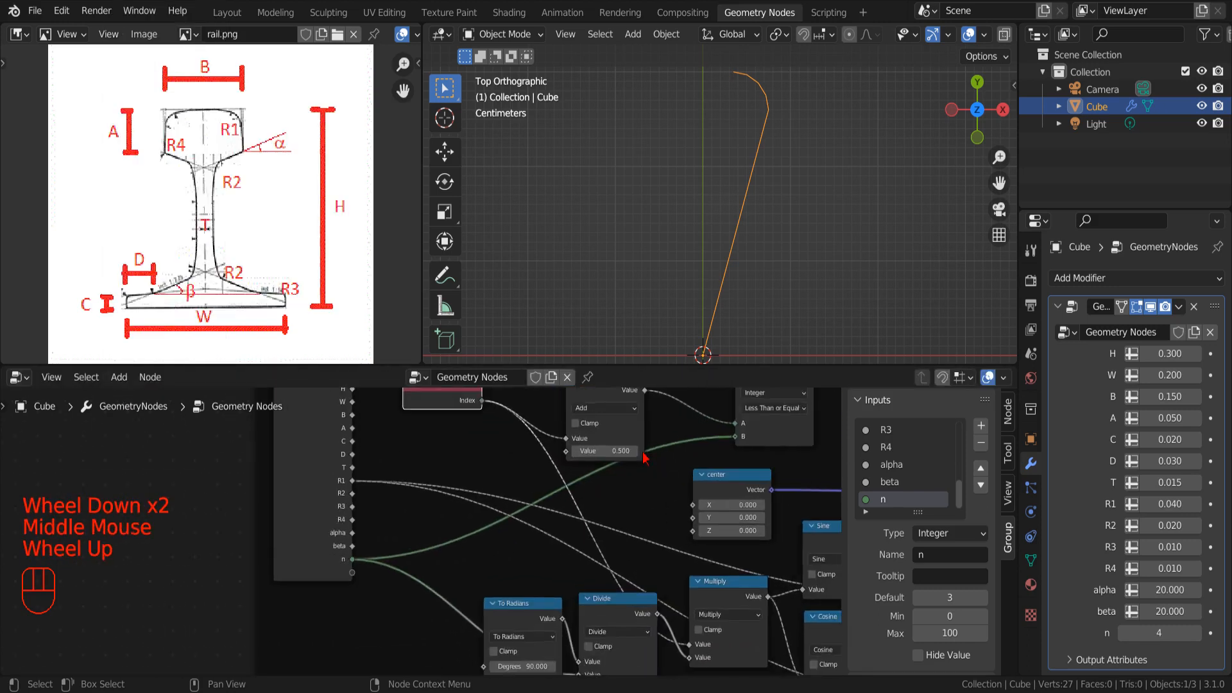
- Feed the new Math node's value into the R4 frame's Multiply node in place of Index, and change its operation to Subtract
scroll(643, 452, "down", 2)
left_click_drag(615, 411, 649, 643)
middle_click_drag(599, 533, 647, 595)
scroll(647, 595, "up", 1)
left_click_drag(633, 476, 602, 473)
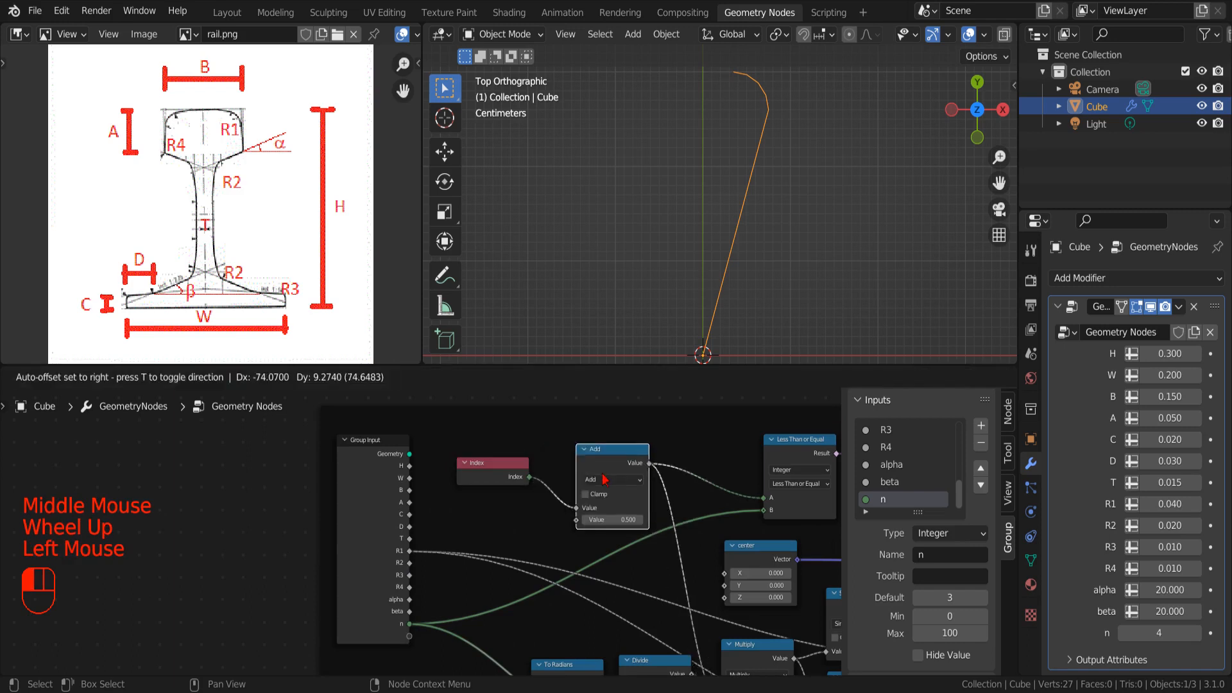
scroll(417, 533, "up", 2)
left_click(706, 460)
left_click(674, 520)
scroll(583, 536, "down", 1)
middle_click_drag(583, 537, 600, 530)
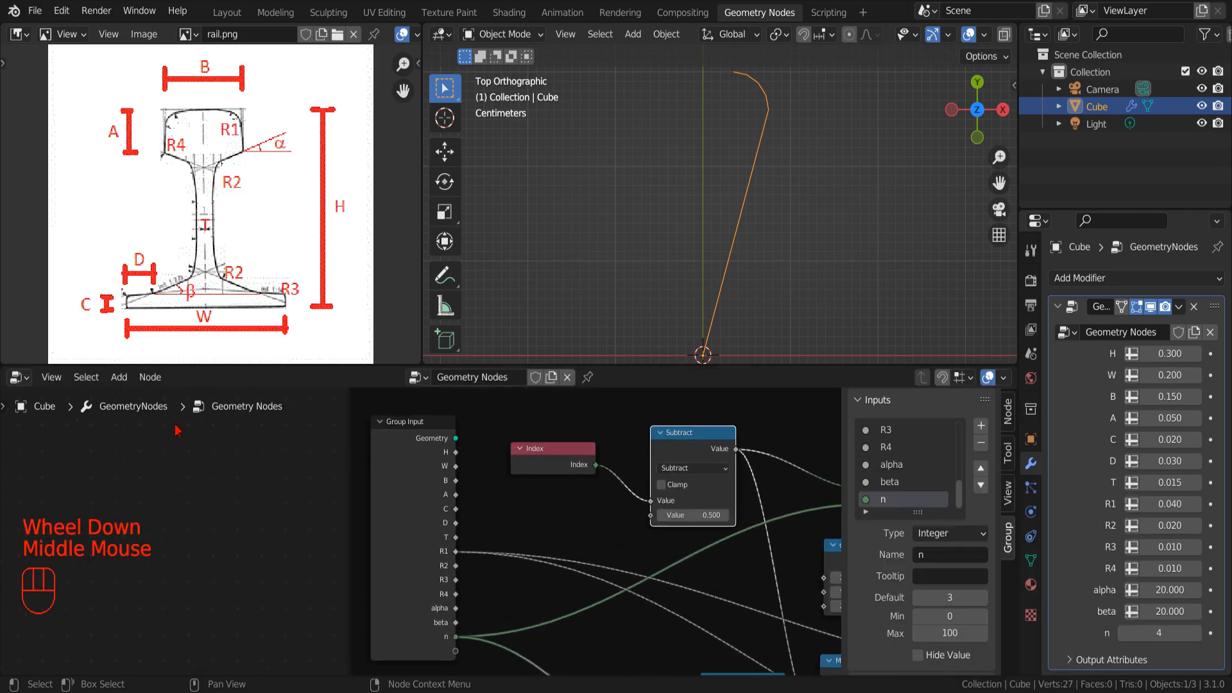
- Add another Math node near the R4 frame's Group Input and set its operation to Multiply Add
left_click(118, 377)
mouse_move(192, 90)
left_click(261, 244)
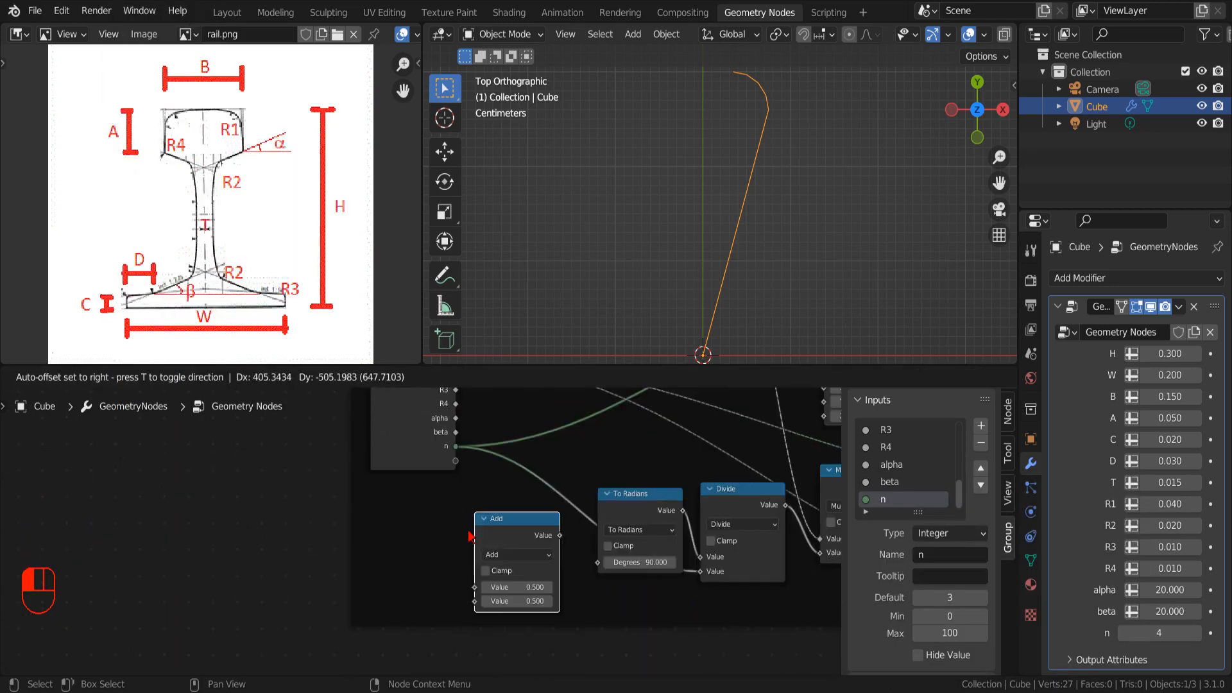
left_click(467, 533)
middle_click_drag(547, 493, 487, 580)
left_click_drag(458, 630, 503, 473)
scroll(503, 473, "up", 2)
left_click(533, 468)
left_click(497, 333)
- Rearrange the Subtract, Index and Multiply Add nodes so that Index sits above Multiply Add, both before Subtract
scroll(578, 471, "down", 3)
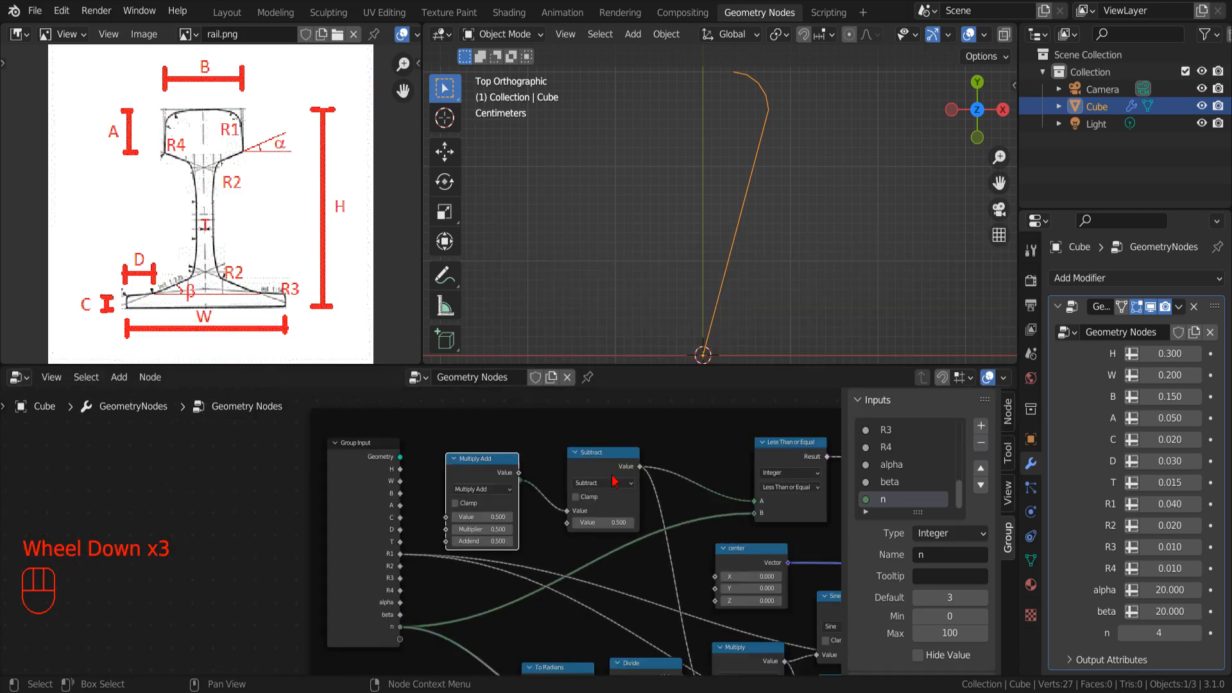
left_click_drag(611, 471, 649, 452)
left_click_drag(480, 464, 491, 434)
left_click_drag(489, 529, 490, 504)
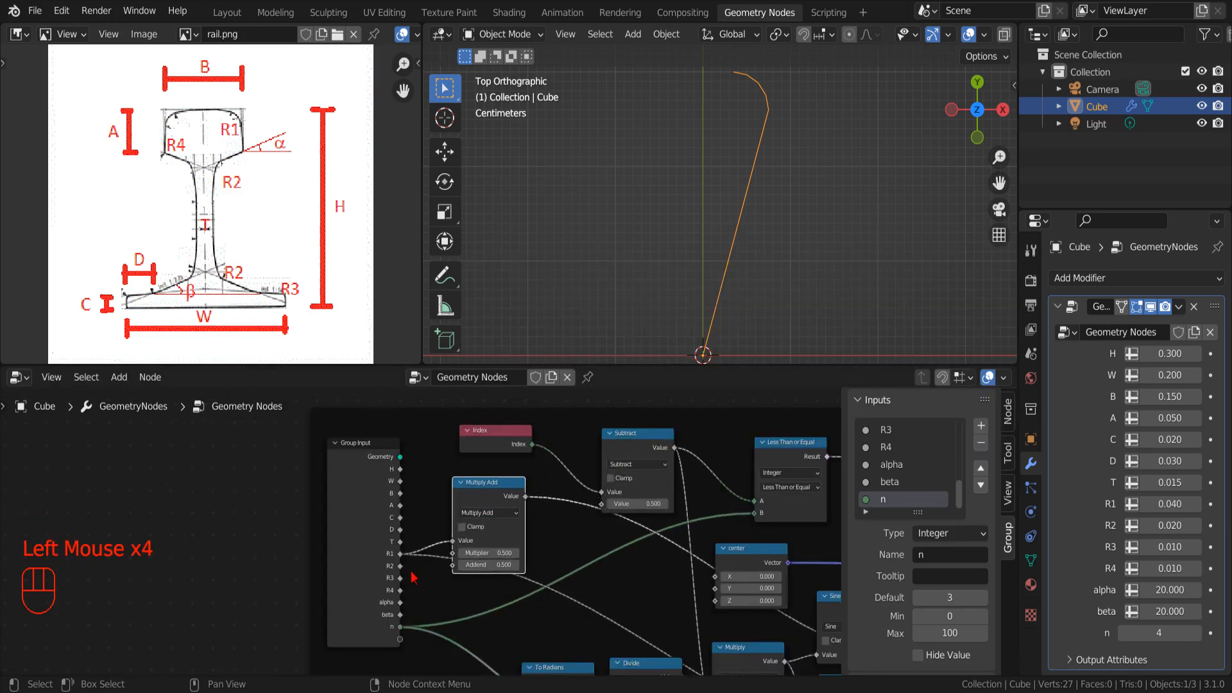
- Cut the links leaving the R1 output of the R4 frame's Group Input, and return to the selection tool
left_click_drag(400, 554, 561, 534)
key("t")
left_click(22, 477)
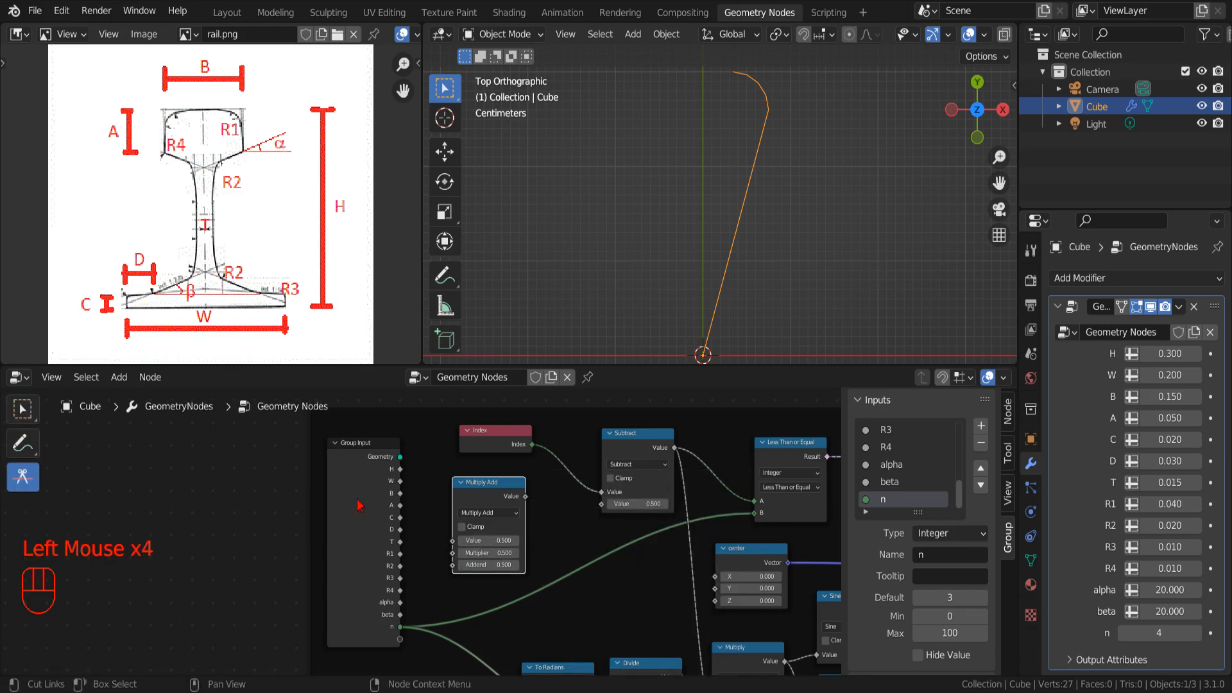
left_click(22, 409)
- Connect the Multiply Add node's output to the Subtract node's second value
scroll(443, 507, "up", 3)
middle_click_drag(449, 507, 442, 524)
scroll(442, 525, "up", 1)
left_click_drag(555, 504, 659, 541)
scroll(642, 546, "down", 1)
mouse_move(642, 545)
middle_mouse_down()
mouse_move(597, 565)
mouse_move(657, 539)
middle_mouse_up()
scroll(564, 577, "up", 1)
- Set the Multiply Add node's Multiplier and Addend to 1.000 and connect the group input n to its Value
left_click(545, 589)
type("1")
left_click_drag(442, 624, 515, 508)
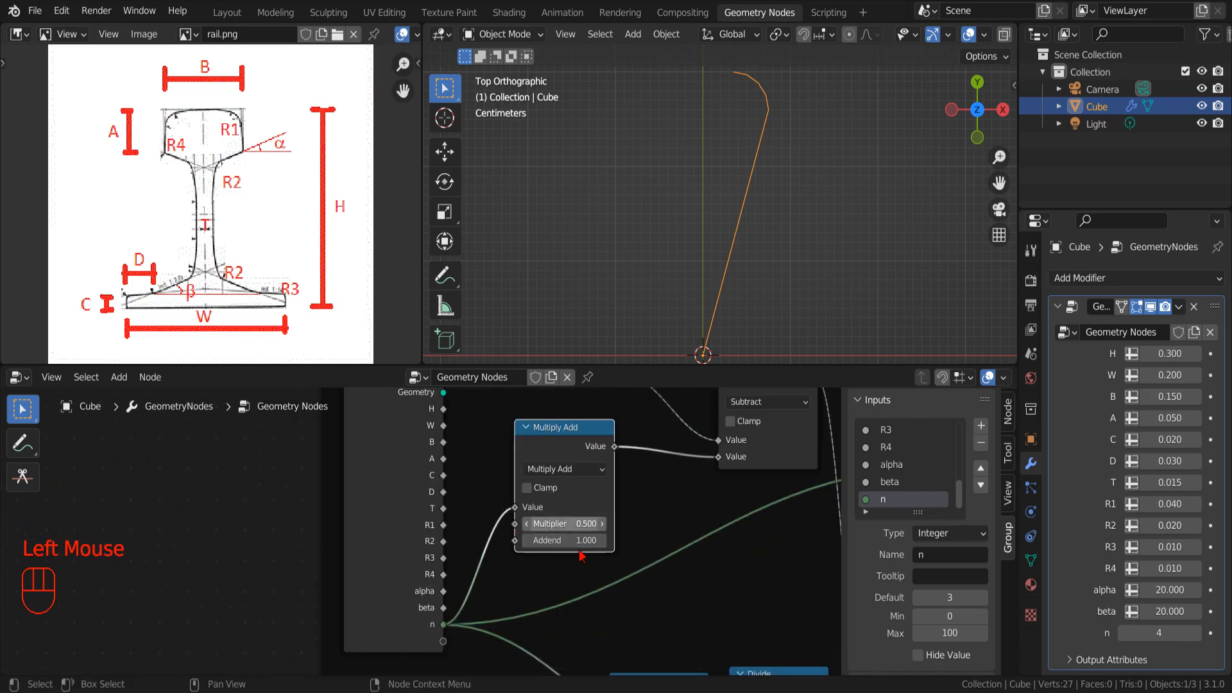
middle_click_drag(653, 549, 617, 584)
scroll(578, 527, "up", 1)
- Label the Multiply Add node "prev points"
left_click(538, 480)
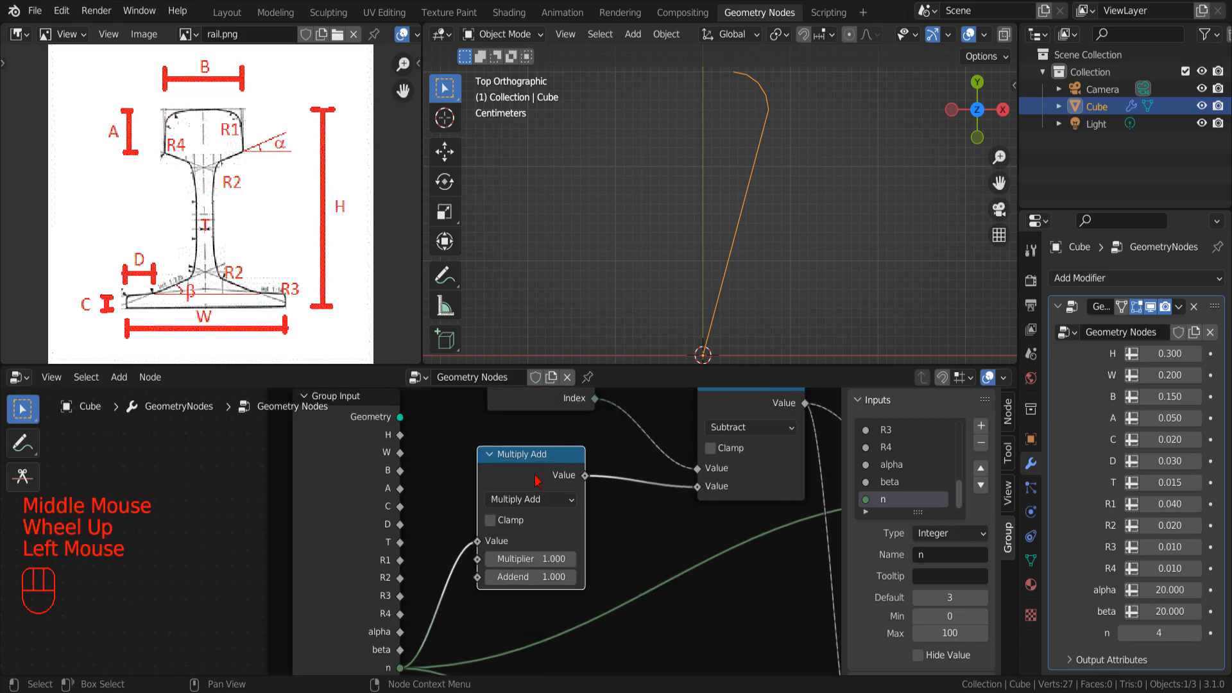
key("F2")
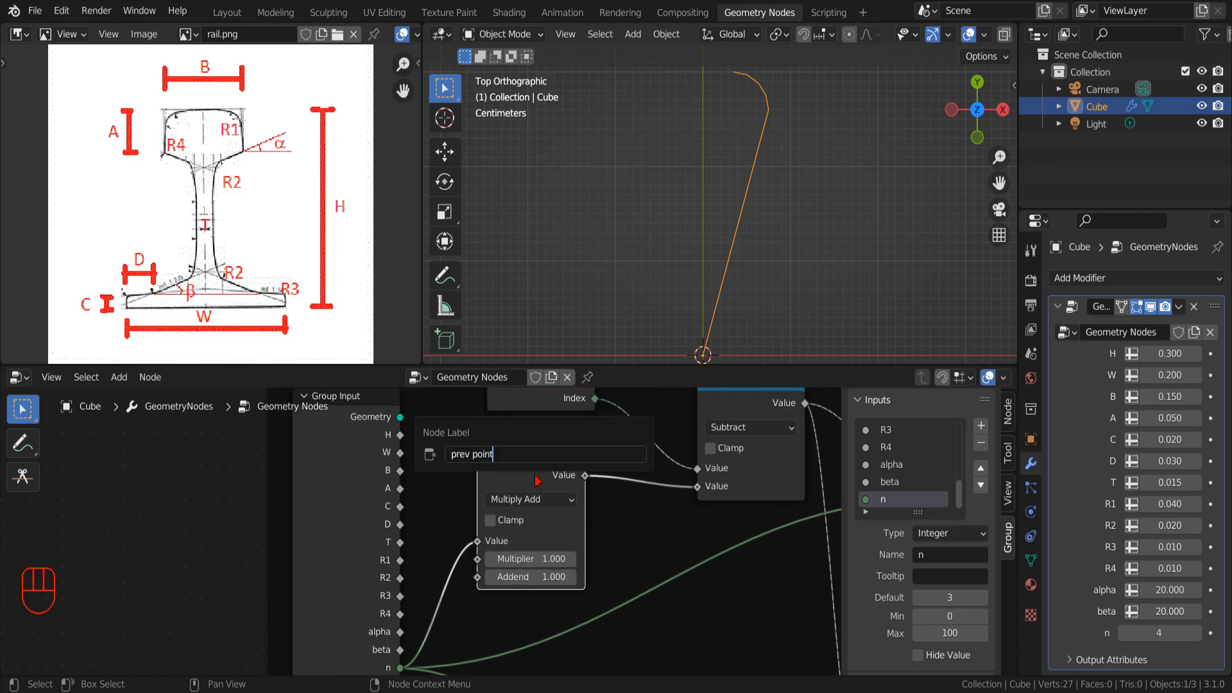
type("prev points")
key("Return")
- Move the Less Than or Equal node up and the center node down to free space between them
scroll(610, 523, "down", 2)
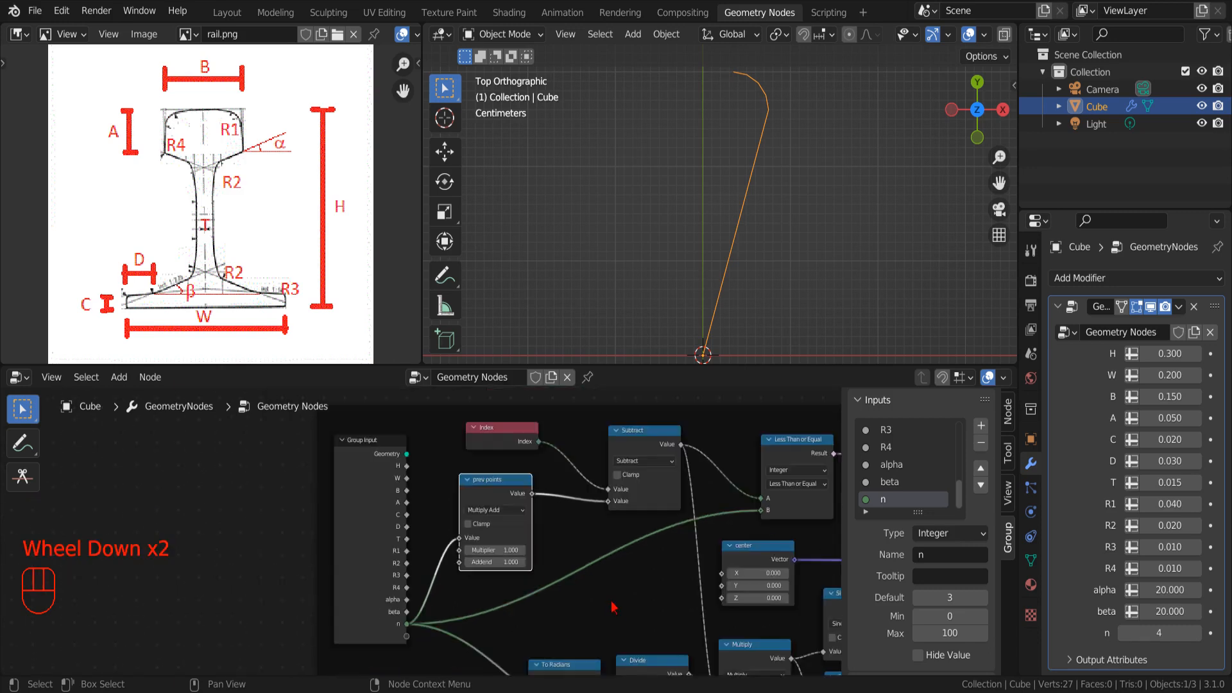
middle_click_drag(611, 522, 511, 584)
scroll(496, 611, "down", 2)
left_click_drag(597, 502, 567, 469)
left_click_drag(575, 554, 571, 574)
scroll(572, 572, "up", 4)
- Add a Compare node of type Integer above the center node and connect the Subtract value to its A input
left_click(119, 377)
mouse_move(168, 89)
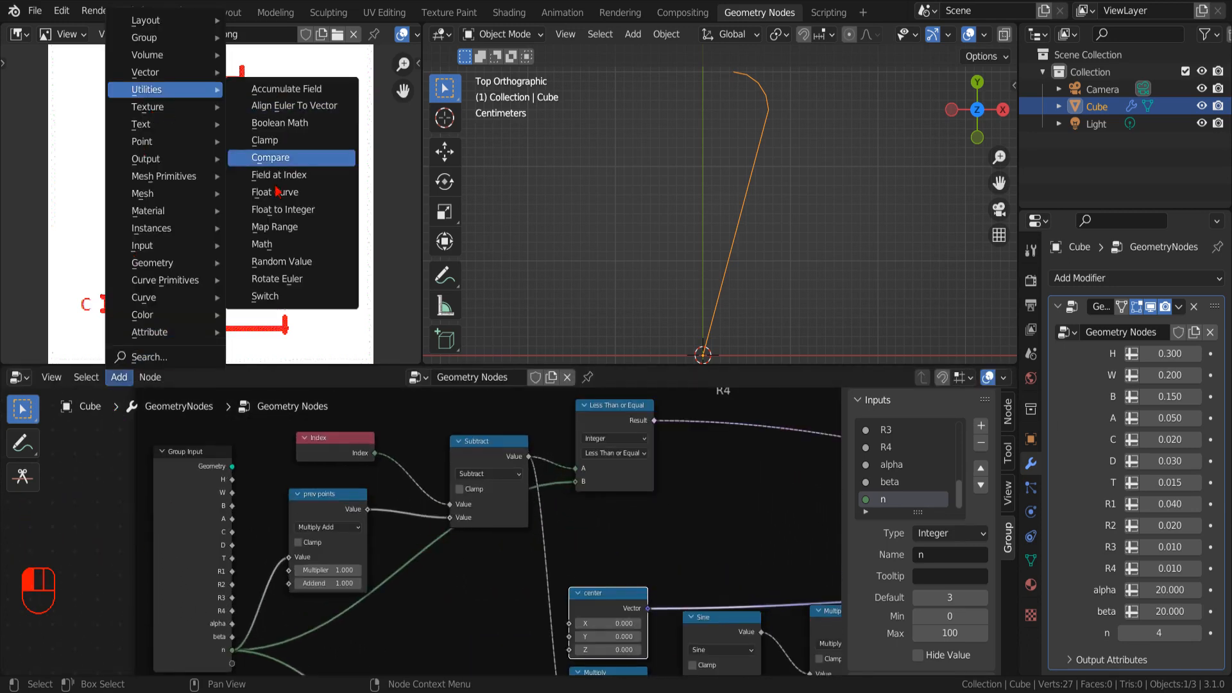
left_click(265, 159)
left_click(631, 551)
scroll(631, 551, "up", 1)
middle_click_drag(631, 552, 630, 541)
left_click(709, 519)
left_click(711, 548)
left_click_drag(519, 437, 665, 552)
- Set the new Compare node's operation to Less Than or Equal and place it beneath the existing comparison
left_click(709, 535)
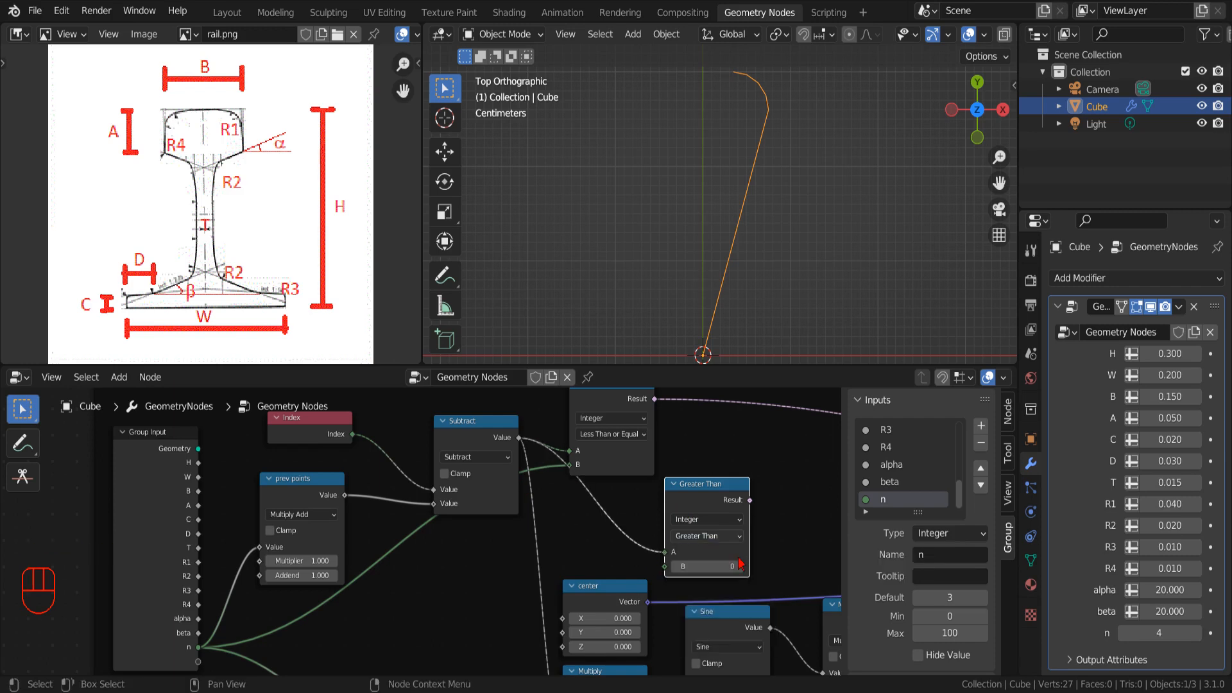
left_click(741, 563)
scroll(742, 564, "down", 1)
middle_click_drag(662, 448, 640, 511)
left_click(640, 512)
left_click_drag(677, 581, 590, 574)
middle_click_drag(676, 545, 529, 529)
- Insert a Boolean Math And node on the first comparison's output link and connect the second comparison's Result to it
left_click(119, 376)
mouse_move(165, 89)
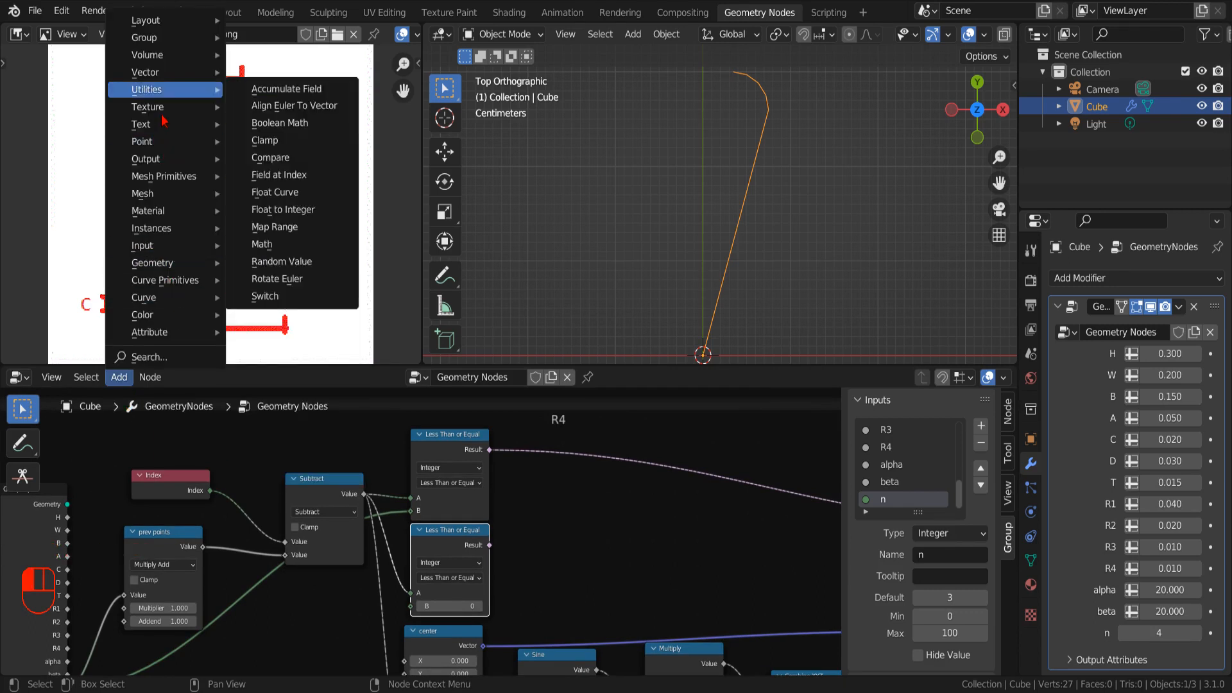
left_click(283, 124)
left_click(591, 473)
left_click_drag(489, 545, 591, 512)
- Add a Math node before the To Radians node in the R4 frame
scroll(685, 604, "down", 2)
middle_click_drag(685, 604, 655, 457)
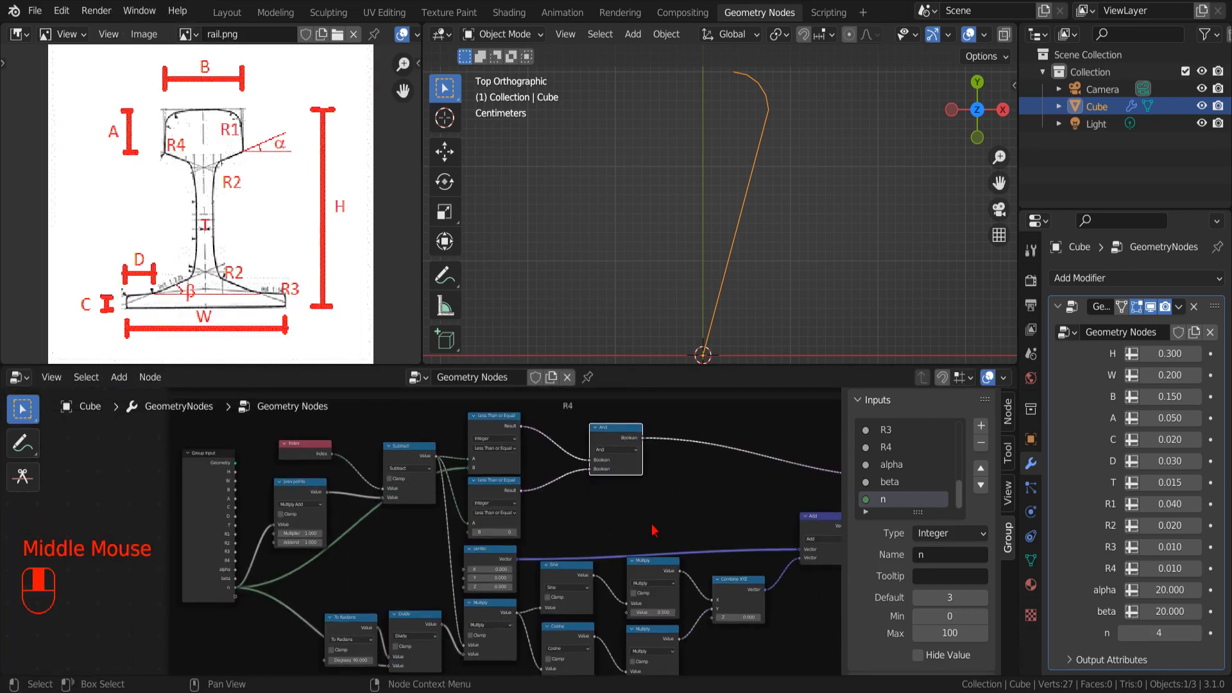
scroll(654, 542, "up", 2)
middle_click_drag(655, 542, 778, 446)
scroll(650, 481, "up", 3)
middle_click_drag(520, 511, 617, 511)
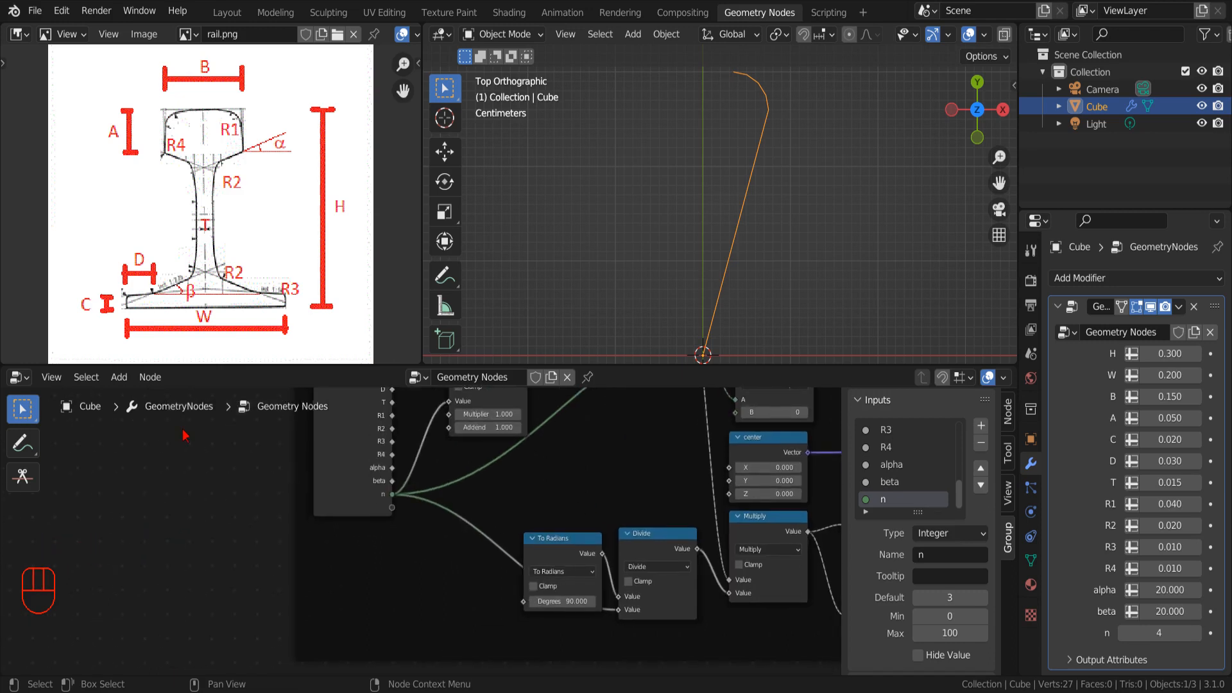
left_click(119, 377)
mouse_move(167, 90)
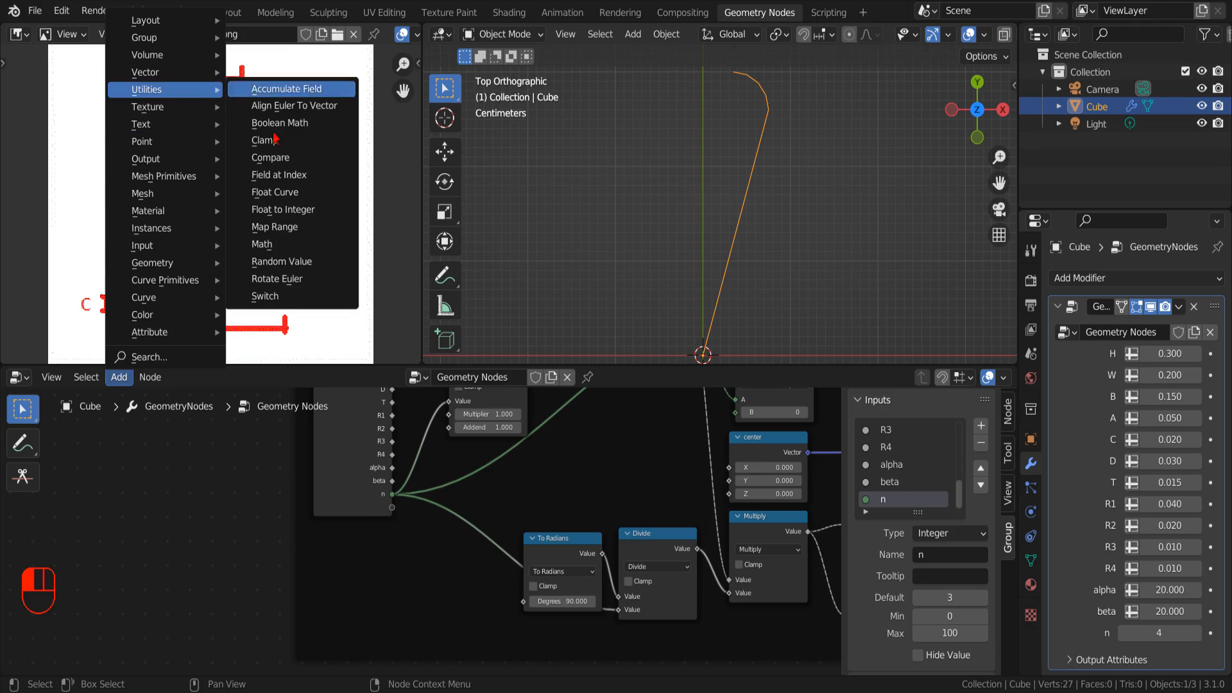
left_click(263, 244)
left_click(406, 570)
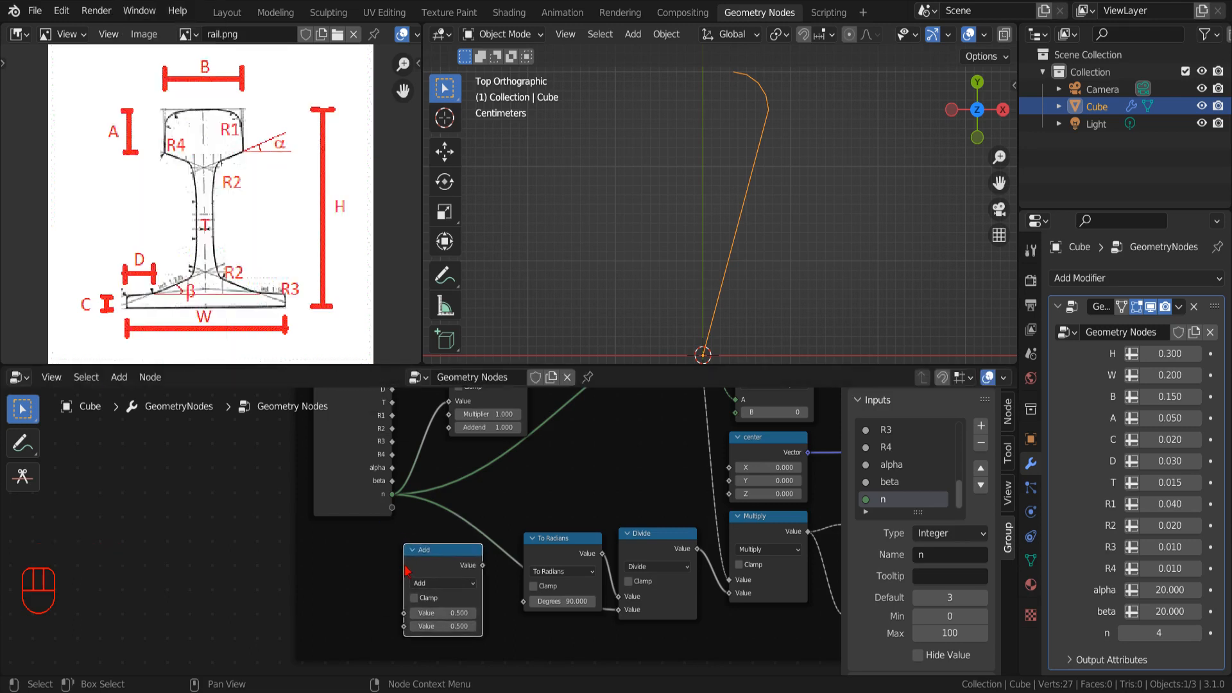
- Set the new Math node's operation to Subtract and its first value to 90
left_click(443, 583)
left_click(449, 504)
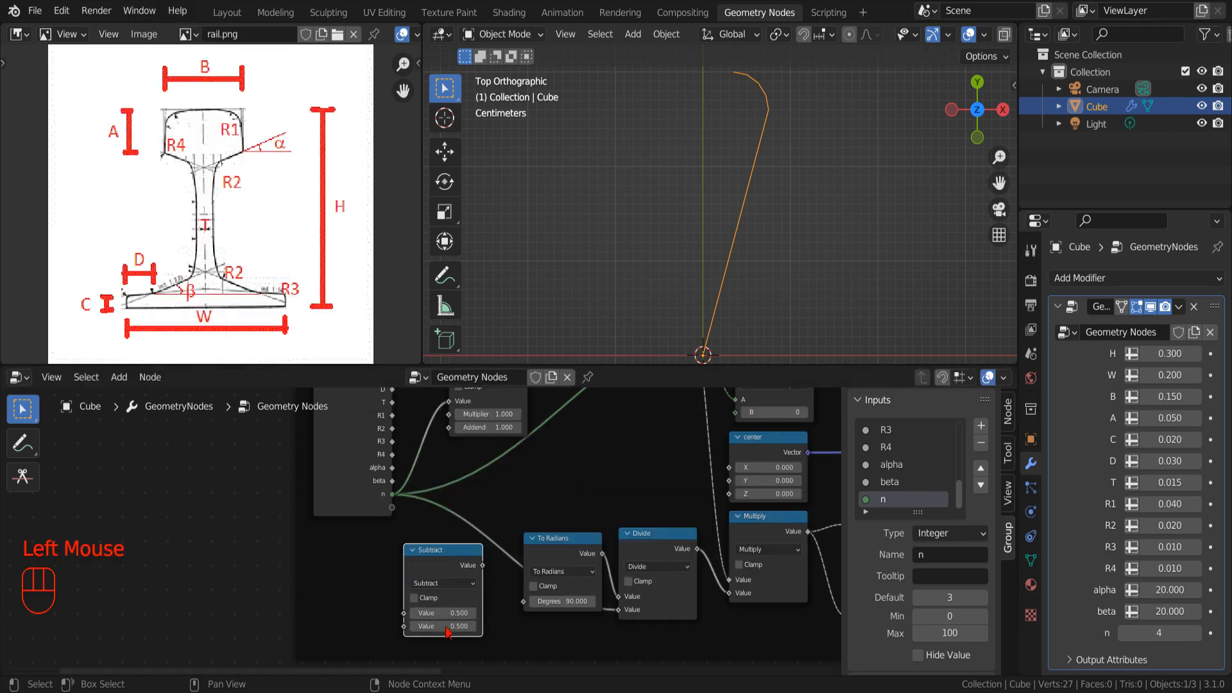
left_click(443, 613)
type("90")
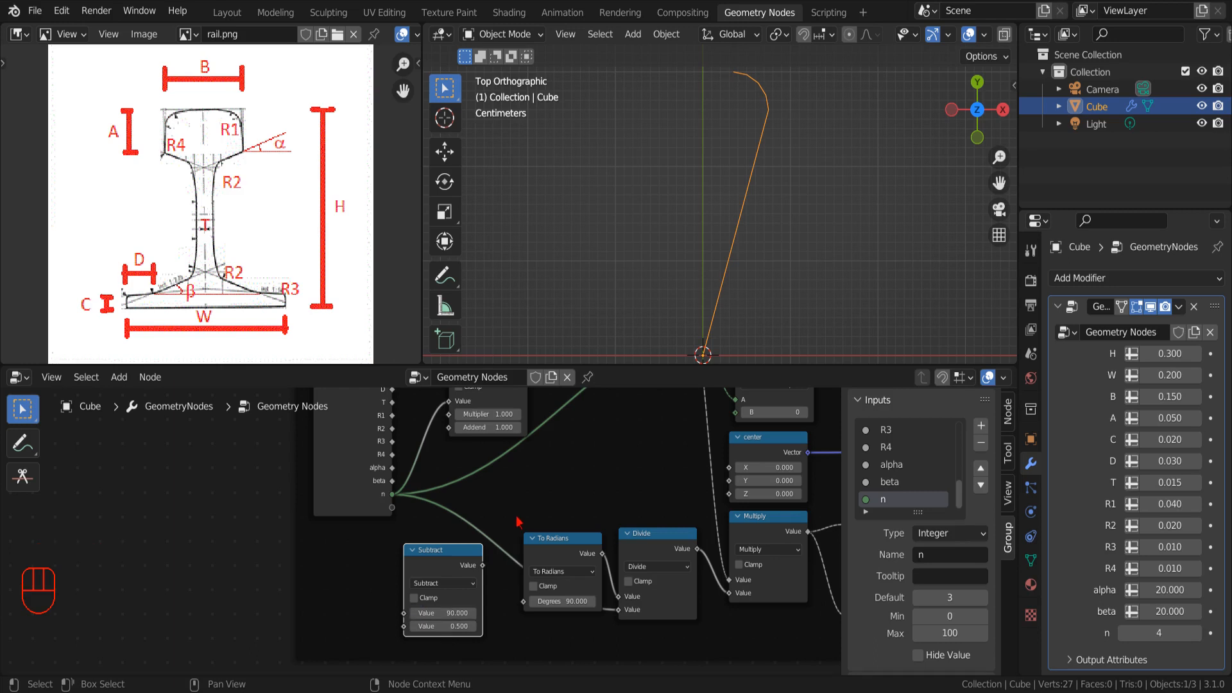
- Connect alpha to the Subtract node's second value and the Subtract output to the Degrees input of To Radians
middle_click_drag(519, 521, 567, 596)
middle_click_drag(494, 576, 533, 478)
scroll(533, 478, "up", 1)
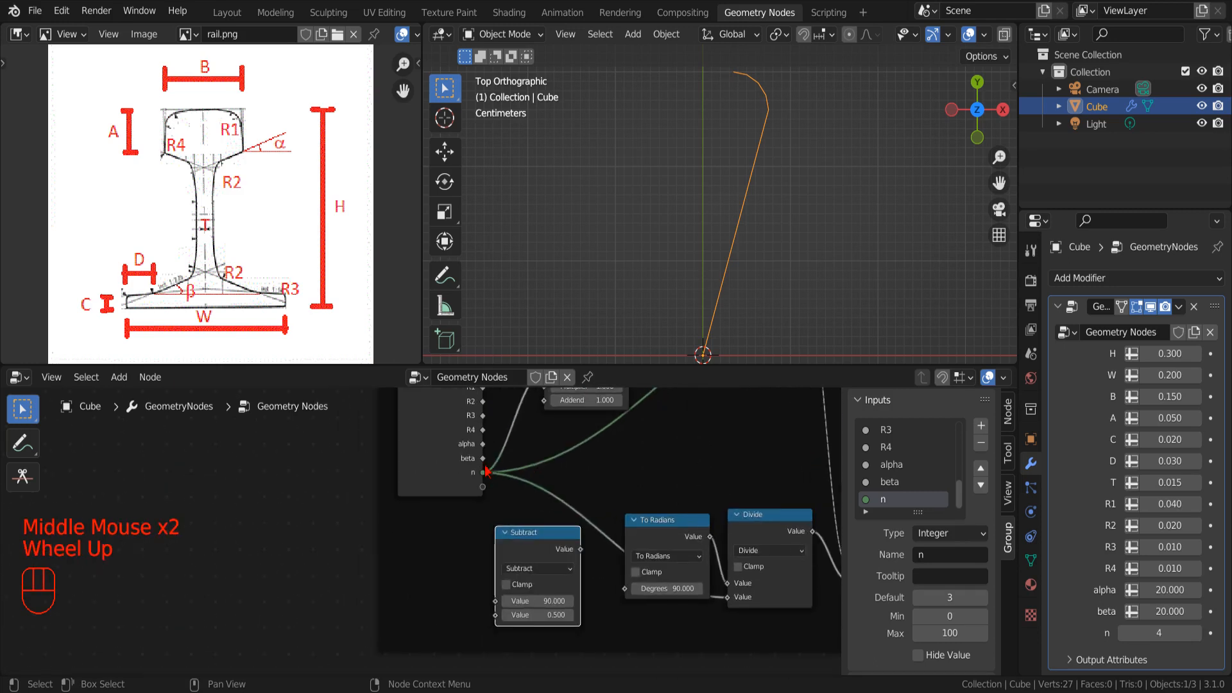
left_click_drag(482, 444, 496, 615)
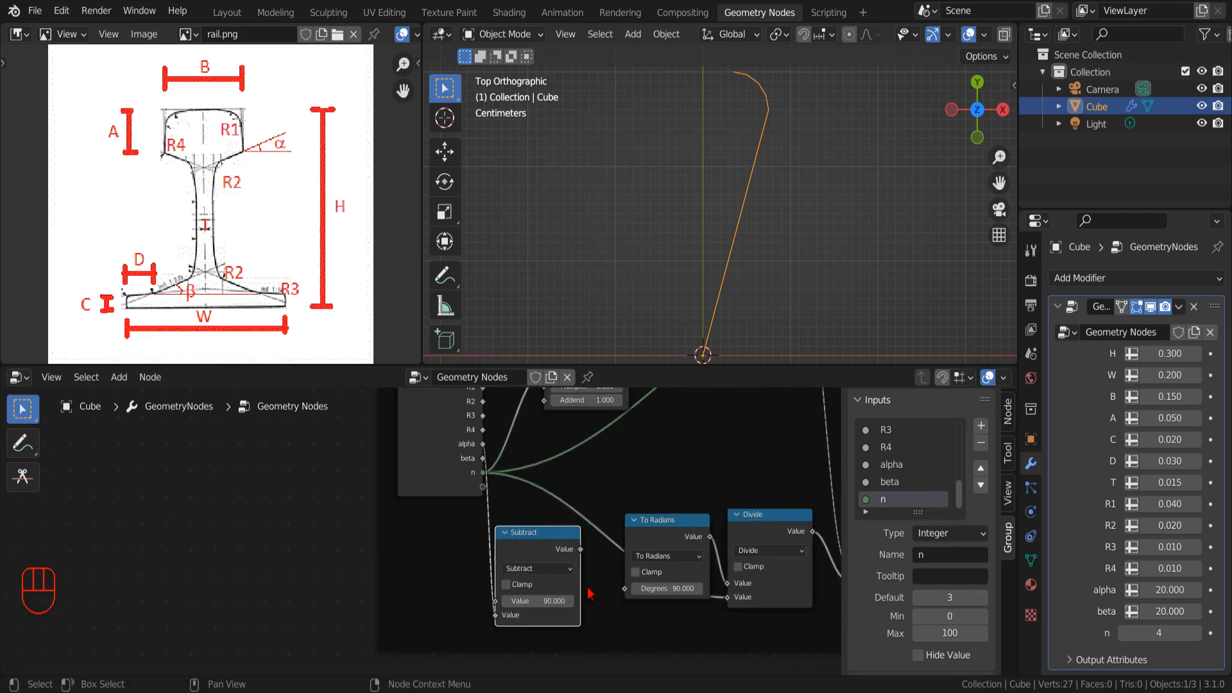
mouse_move(581, 549)
left_mouse_down()
mouse_move(625, 588)
mouse_move(584, 577)
mouse_move(592, 544)
left_mouse_up()
- Connect the R4 input to the second value of both Multiply nodes that follow Sine and Cosine
middle_click_drag(649, 499, 448, 534)
scroll(510, 510, "down", 1)
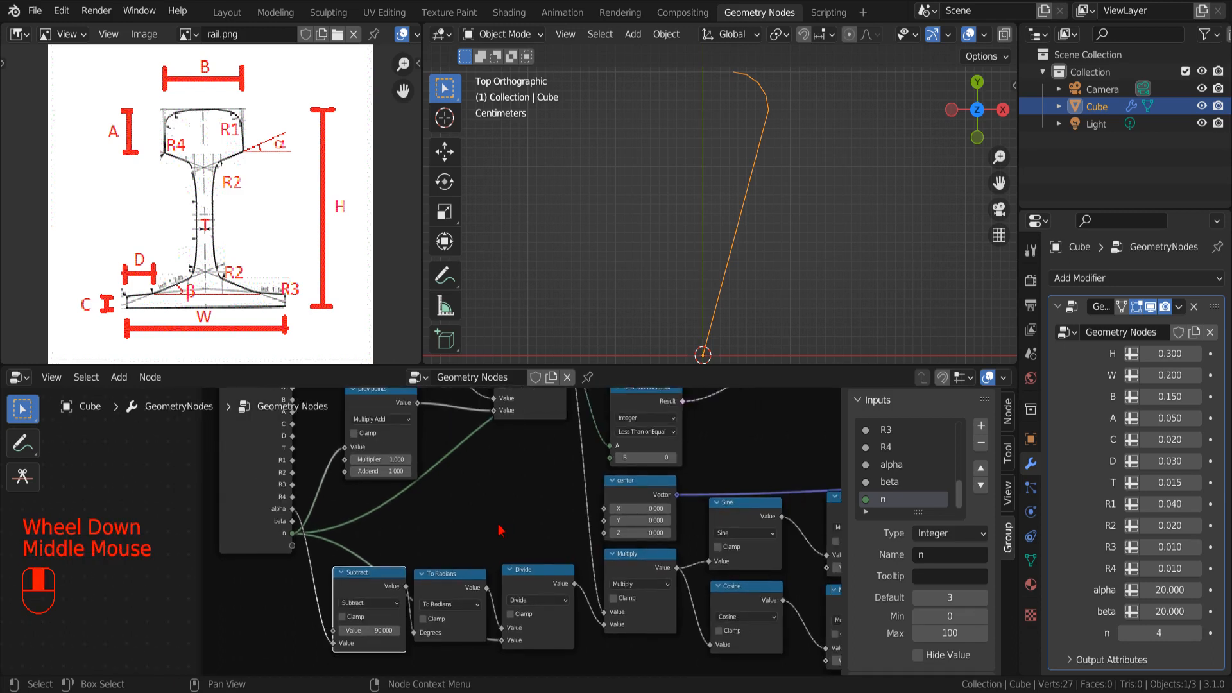
scroll(347, 555, "up", 1)
left_click_drag(288, 492, 710, 608)
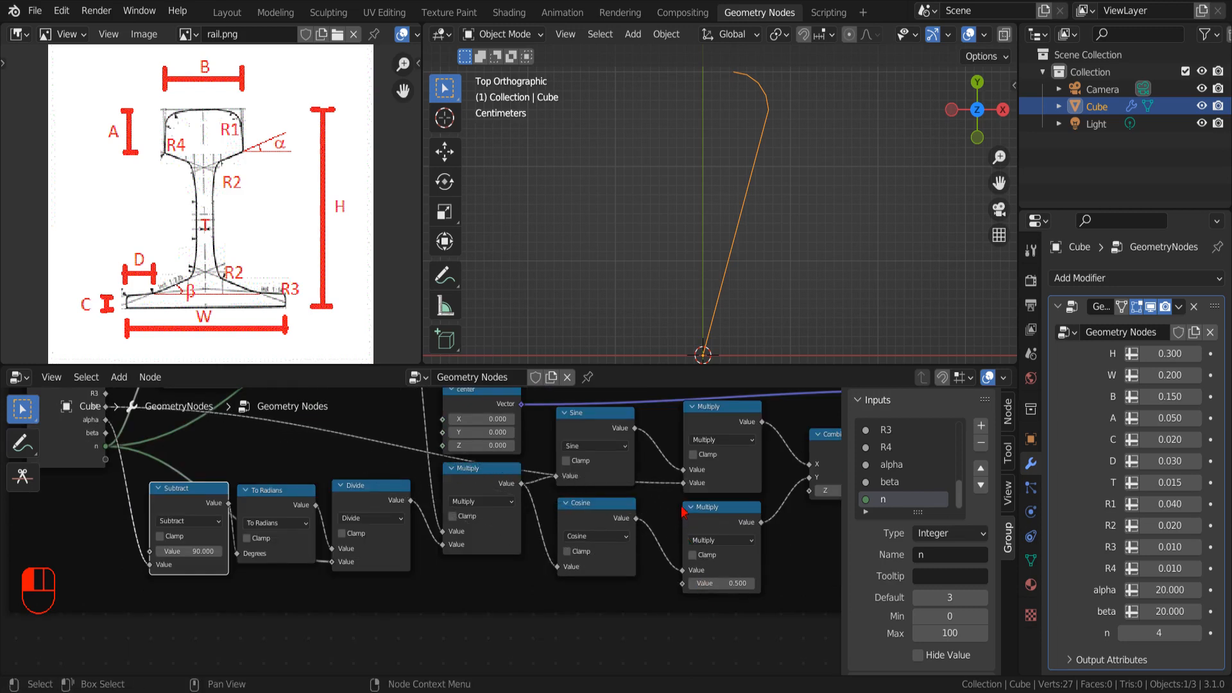
scroll(305, 504, "down", 2)
left_click_drag(135, 446, 434, 482)
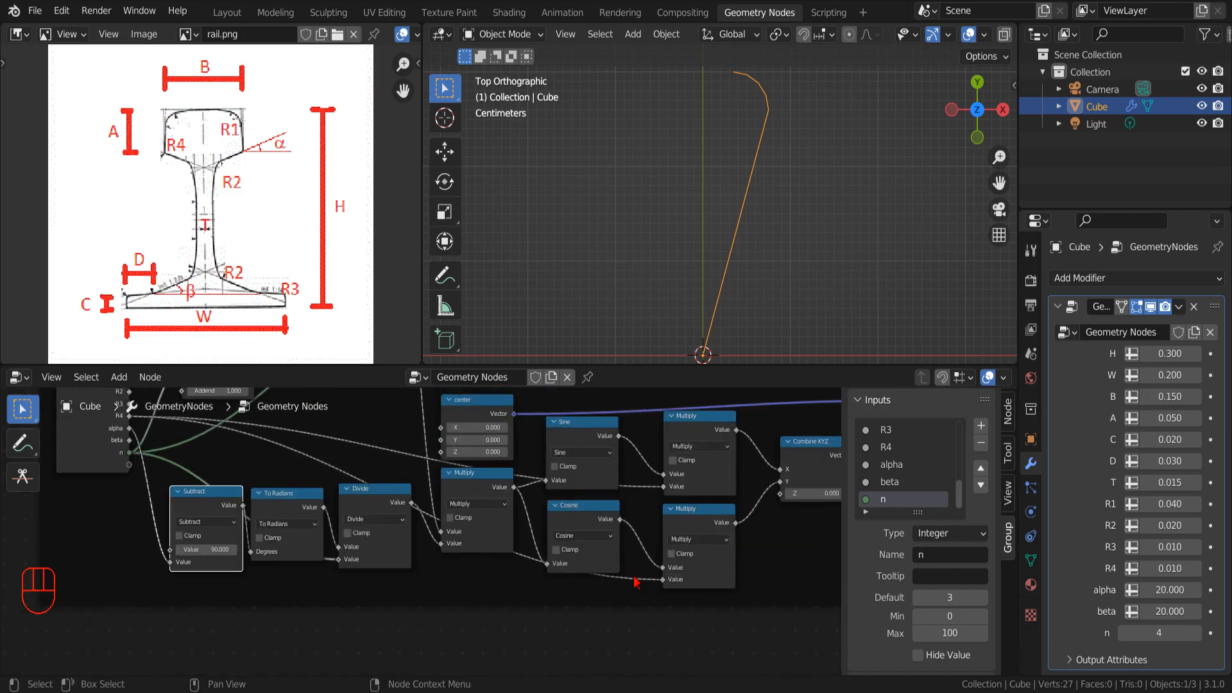
- Link the cosine Multiply to the X of Combine XYZ and the sine Multiply to its Y, spacing these nodes apart
middle_click_drag(635, 582, 663, 652)
middle_click_drag(599, 484, 550, 462)
scroll(605, 494, "up", 3)
middle_click_drag(640, 498, 486, 442)
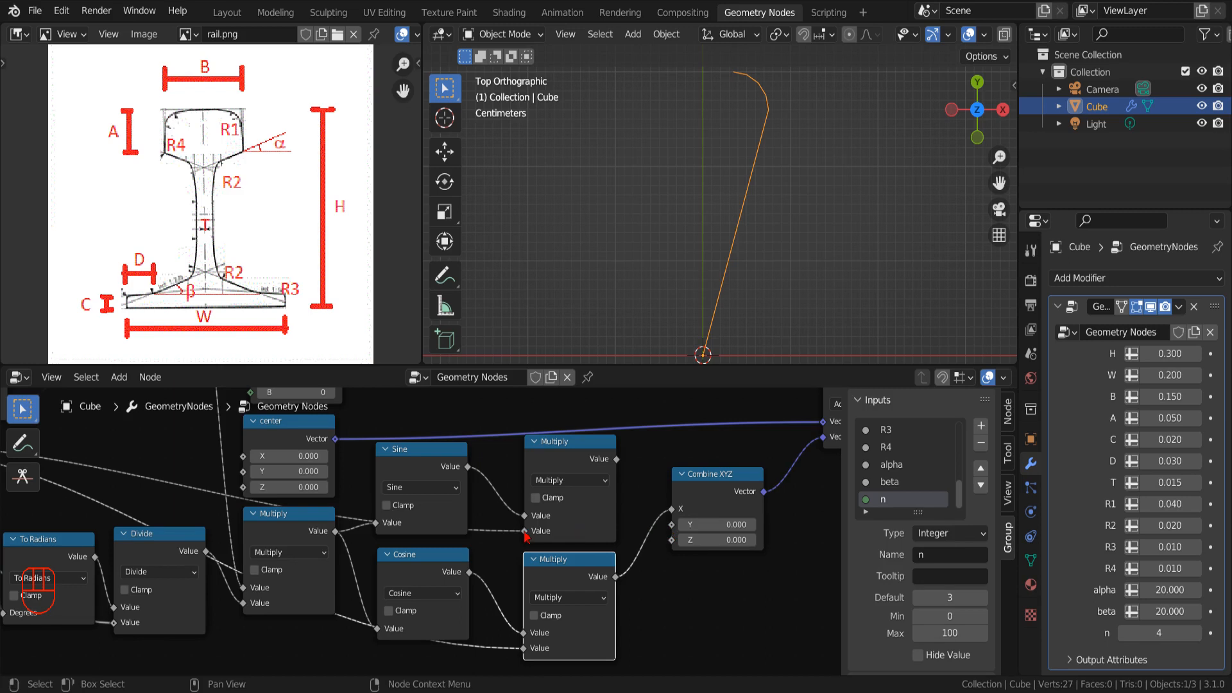
scroll(669, 586, "down", 2)
left_click_drag(677, 512, 708, 506)
scroll(706, 505, "up", 2)
left_click_drag(577, 469, 540, 469)
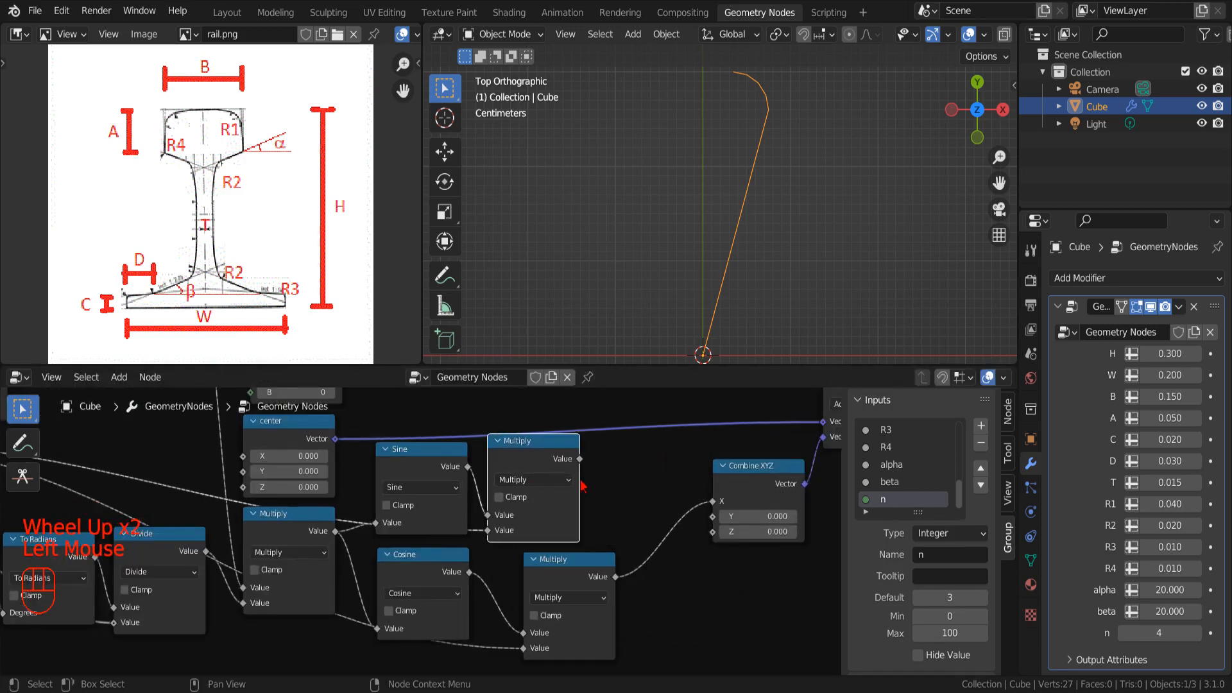
- Insert a Math node set to Multiply by -1 on the link between the sine Multiply and Combine XYZ's Y input
left_click(119, 377)
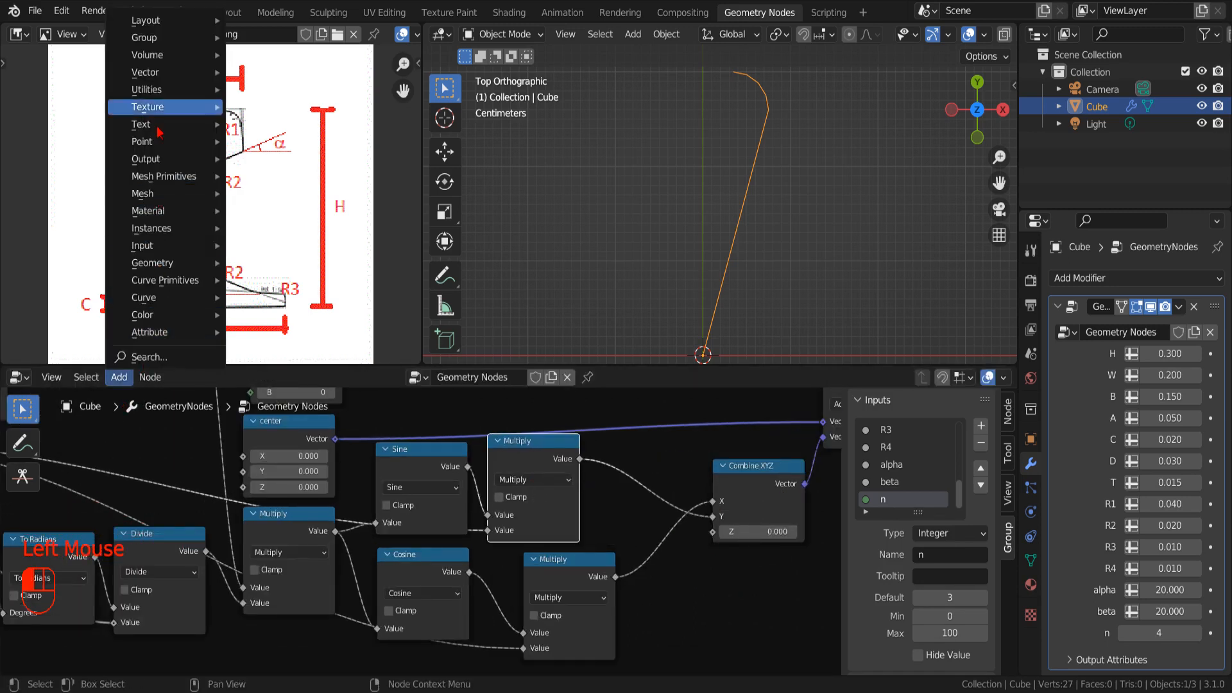
mouse_move(160, 89)
left_click(269, 245)
left_click(606, 468)
left_click(678, 482)
left_click(661, 336)
left_click(678, 533)
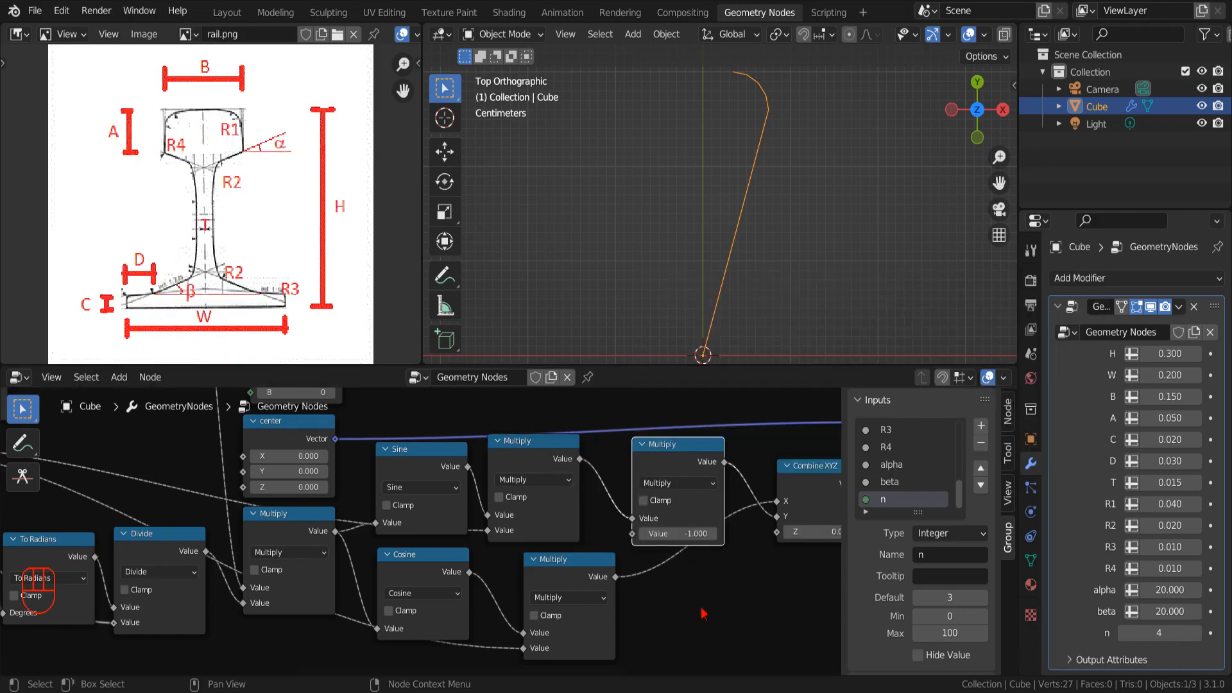
- Connect the R4 frame's Switch output to the False input of the Switch node in the R1 frame
scroll(703, 614, "down", 4)
middle_click_drag(634, 453, 416, 592)
scroll(577, 512, "down", 3)
scroll(579, 507, "down", 2)
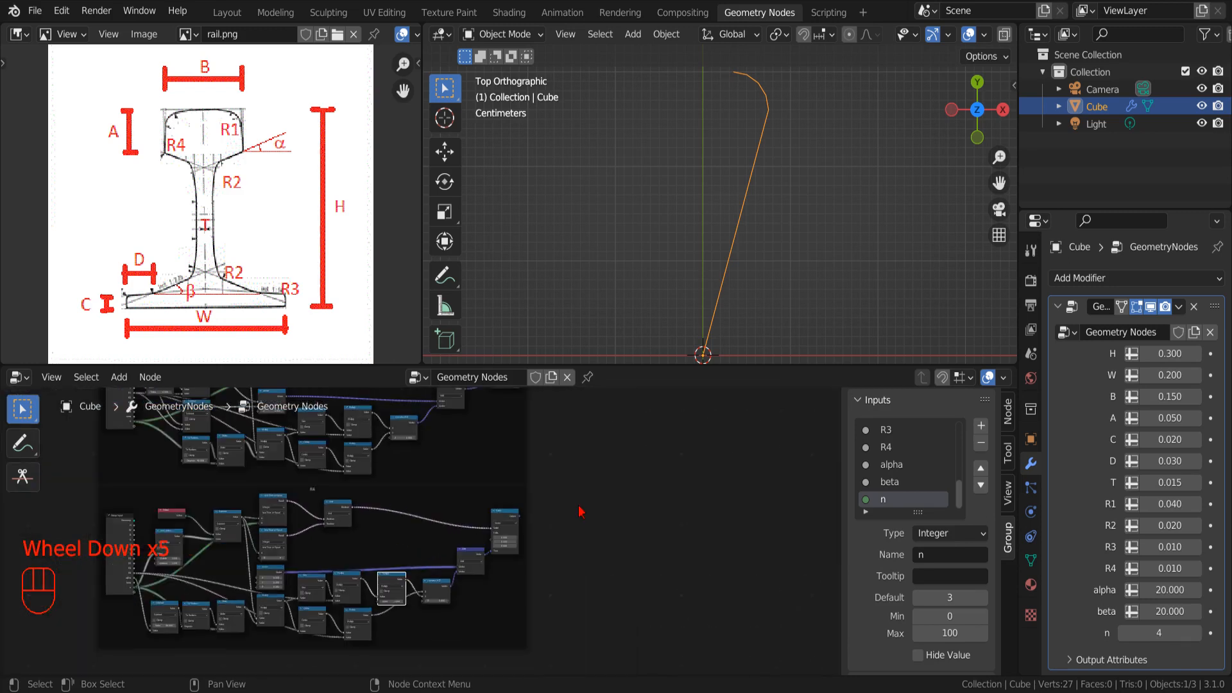
middle_click_drag(579, 507, 584, 527)
scroll(627, 622, "up", 3)
left_click_drag(611, 603, 569, 467)
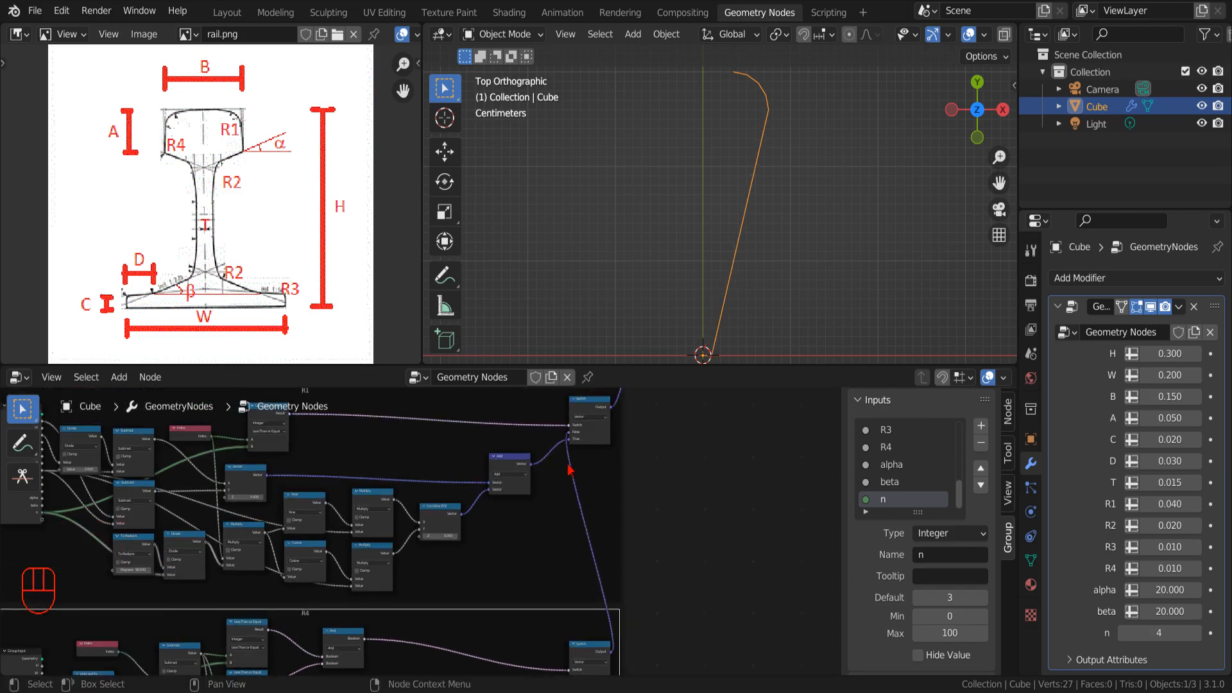
- Select the arc calculation nodes beneath the R4 frame's center node and move them down to free up space
scroll(625, 559, "down", 2)
scroll(320, 635, "up", 6)
middle_click_drag(321, 636, 571, 523)
scroll(571, 523, "down", 7)
left_click_drag(679, 602, 398, 521)
left_click_drag(465, 533, 465, 607)
- Connect the Group Input's B value to the X input of the R4 frame's center node
middle_click_drag(468, 577, 568, 561)
scroll(568, 562, "up", 4)
left_click_drag(729, 648, 802, 636)
scroll(573, 539, "up", 2)
middle_click_drag(573, 539, 574, 598)
scroll(572, 558, "up", 1)
left_click_drag(677, 604, 677, 571)
- Add a Math node for the X coordinate of the R4 frame's center node
left_click(119, 376)
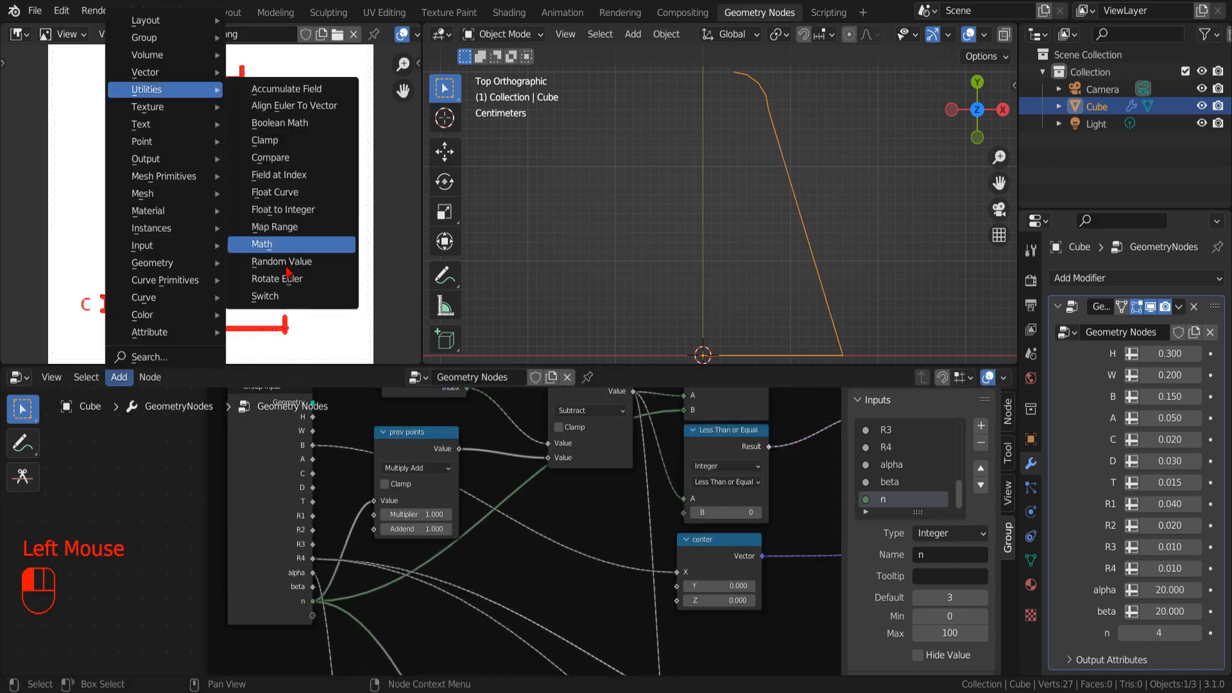
- Add a Divide math node that halves the B input and connect it to the X of the center vector
left_click(283, 245)
left_click(529, 505)
left_click(572, 548)
left_click(560, 426)
left_click(572, 595)
type("2")
left_click_drag(518, 568, 398, 602)
scroll(484, 617, "up", 1)
middle_click_drag(484, 617, 533, 522)
scroll(534, 522, "up", 4)
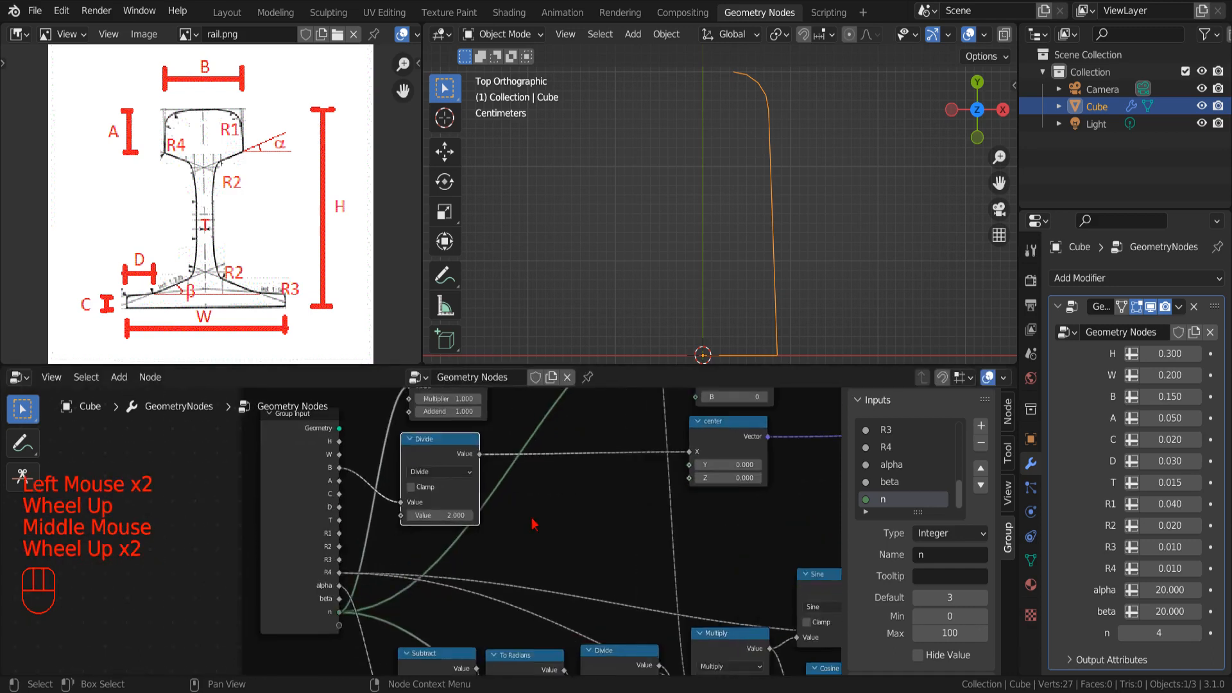
- Insert a Subtract math node between Divide and the center X, and connect R4 as the subtracted value
left_click(118, 377)
left_click(282, 245)
left_click(576, 429)
left_click(621, 474)
left_click(603, 528)
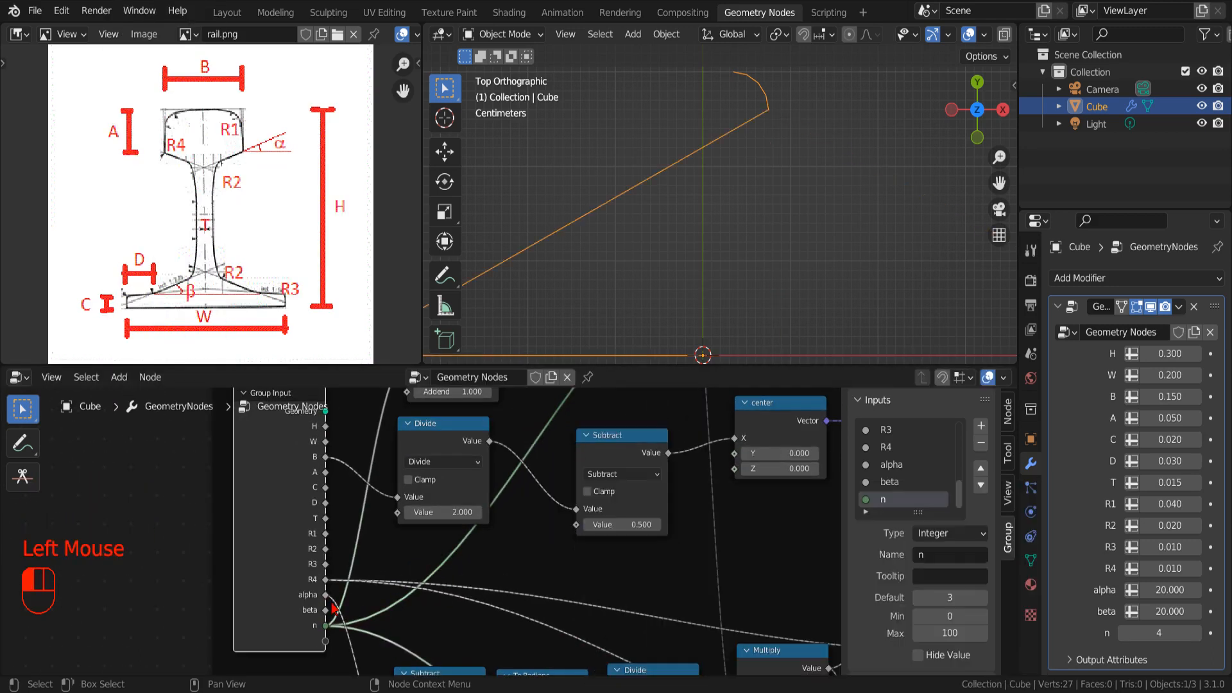
middle_click_drag(680, 572, 670, 618)
left_click_drag(623, 507, 622, 473)
middle_click_drag(613, 553, 598, 518)
- Connect H to the center Y through a new Subtract math node with A as the subtracted value
left_click_drag(302, 439, 711, 466)
left_click(118, 377)
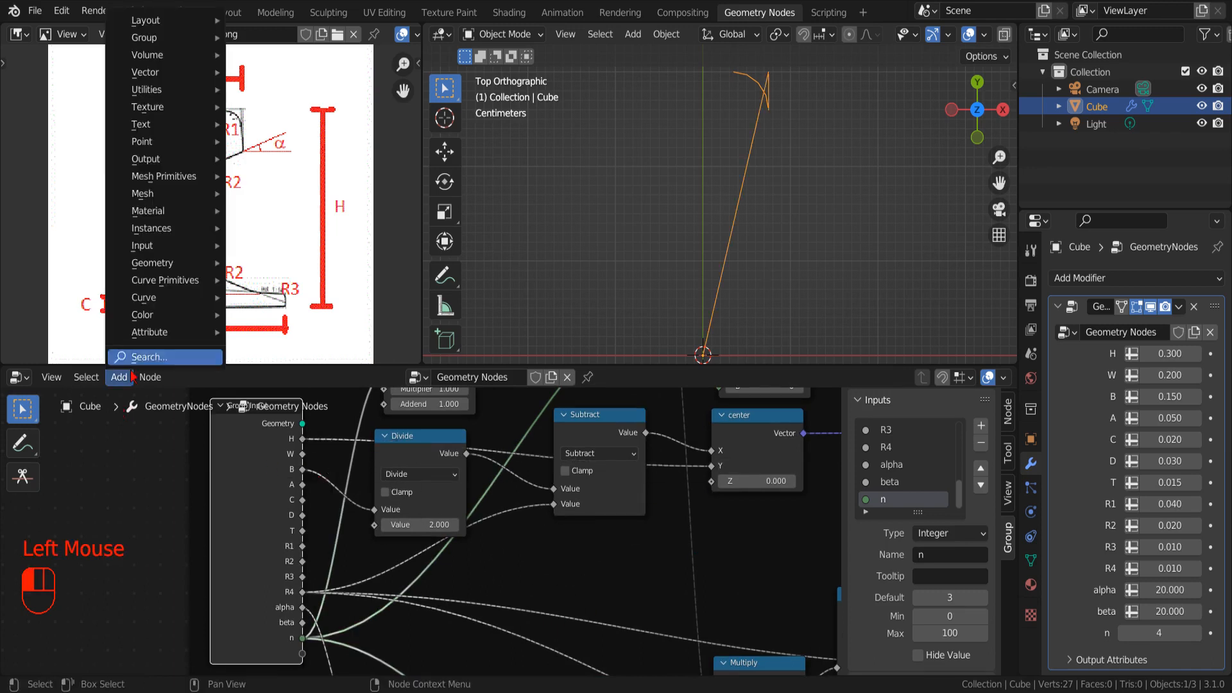
mouse_move(166, 90)
left_click(283, 244)
left_click(552, 525)
left_click(626, 517)
left_click(615, 352)
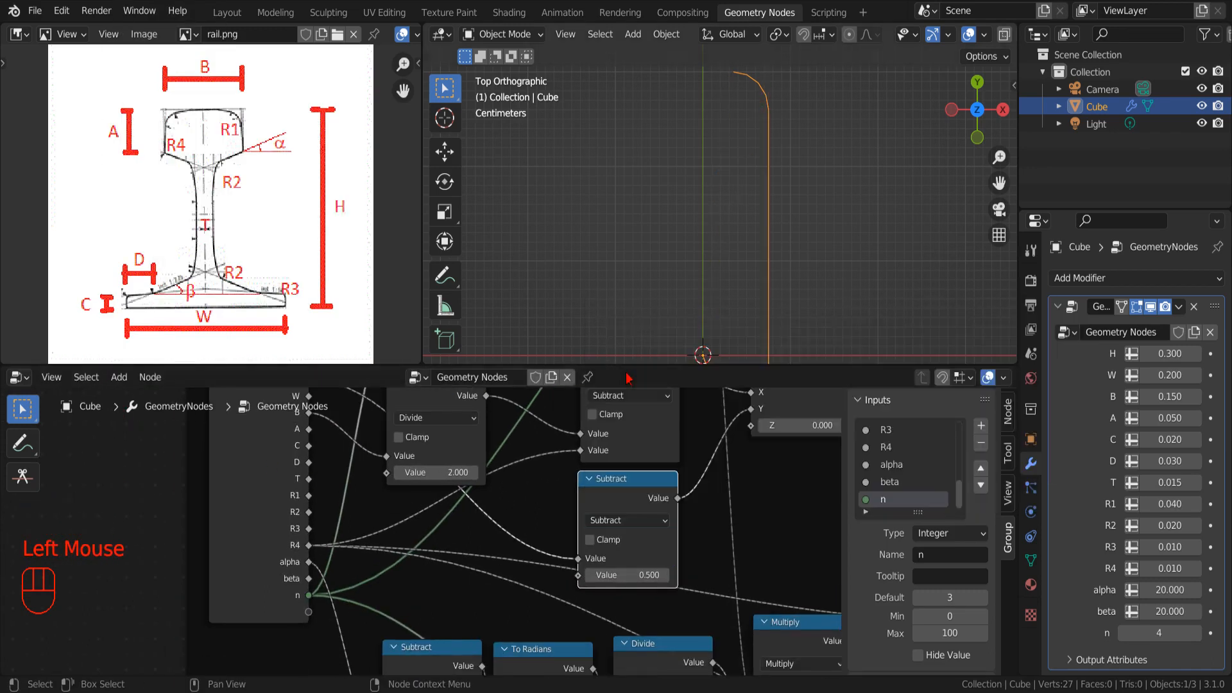
scroll(481, 544, "down", 2)
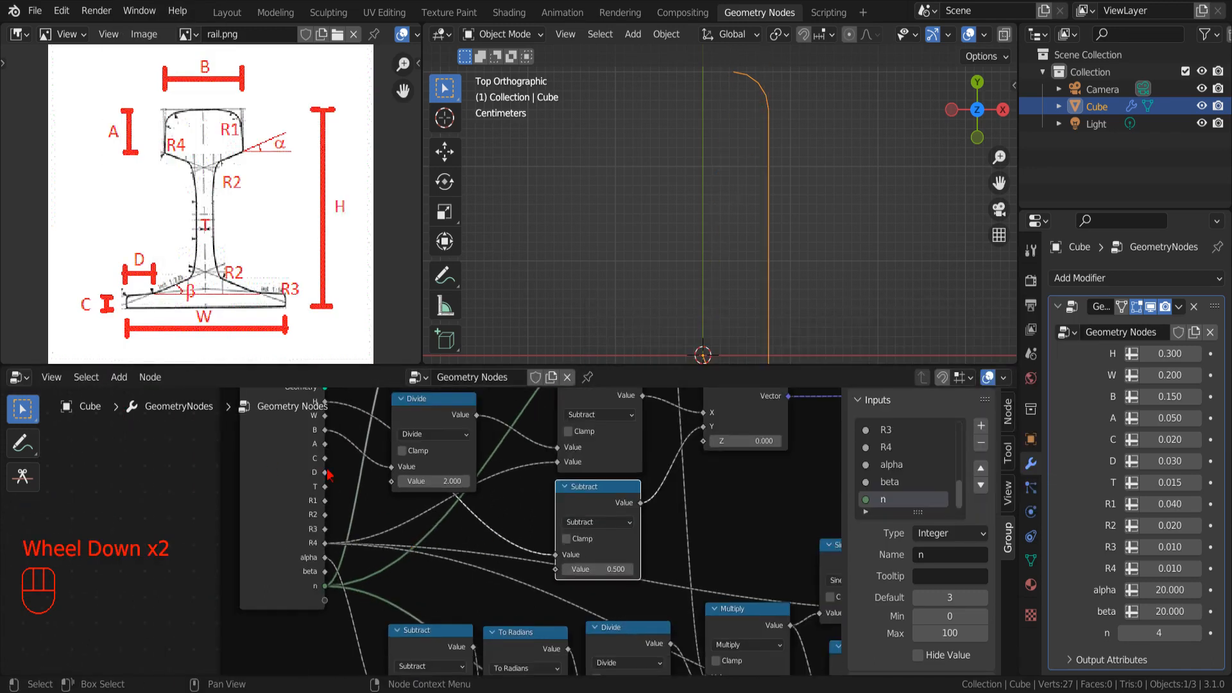
left_click_drag(325, 444, 554, 570)
- Insert an Add math node between the H minus A result and the center Y, with R4 as the second value
left_click_drag(585, 515, 582, 514)
left_click(119, 377)
mouse_move(168, 85)
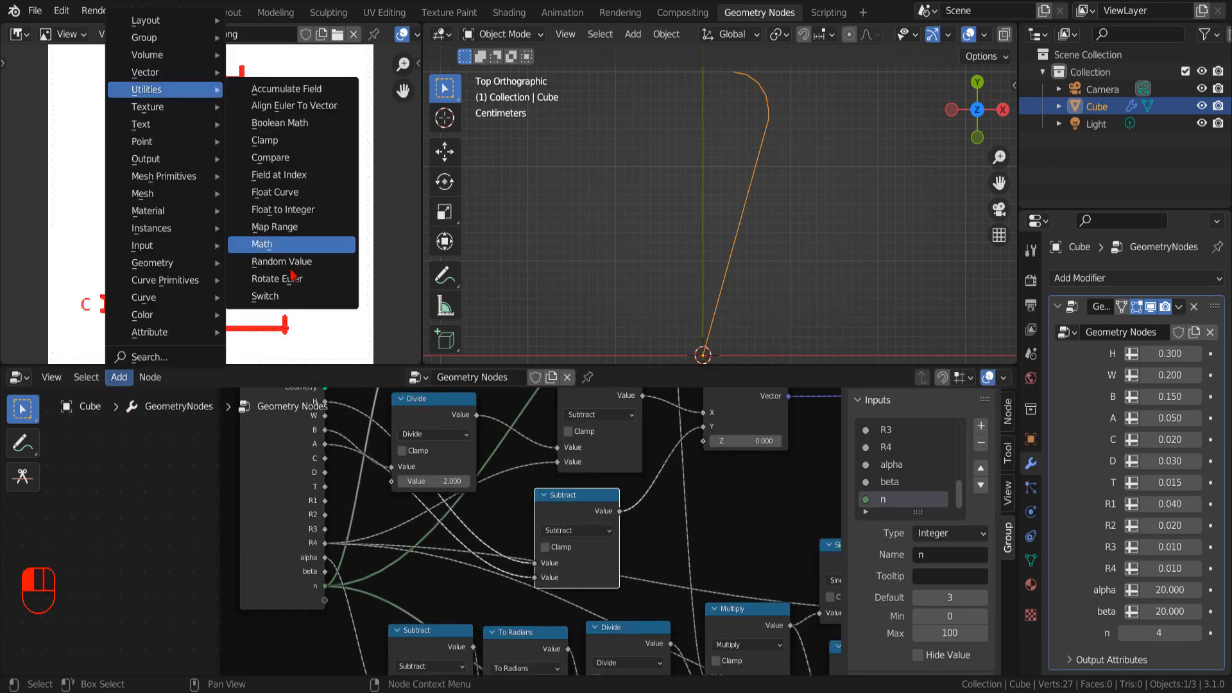
left_click(279, 242)
left_click(645, 523)
left_click_drag(597, 596, 604, 573)
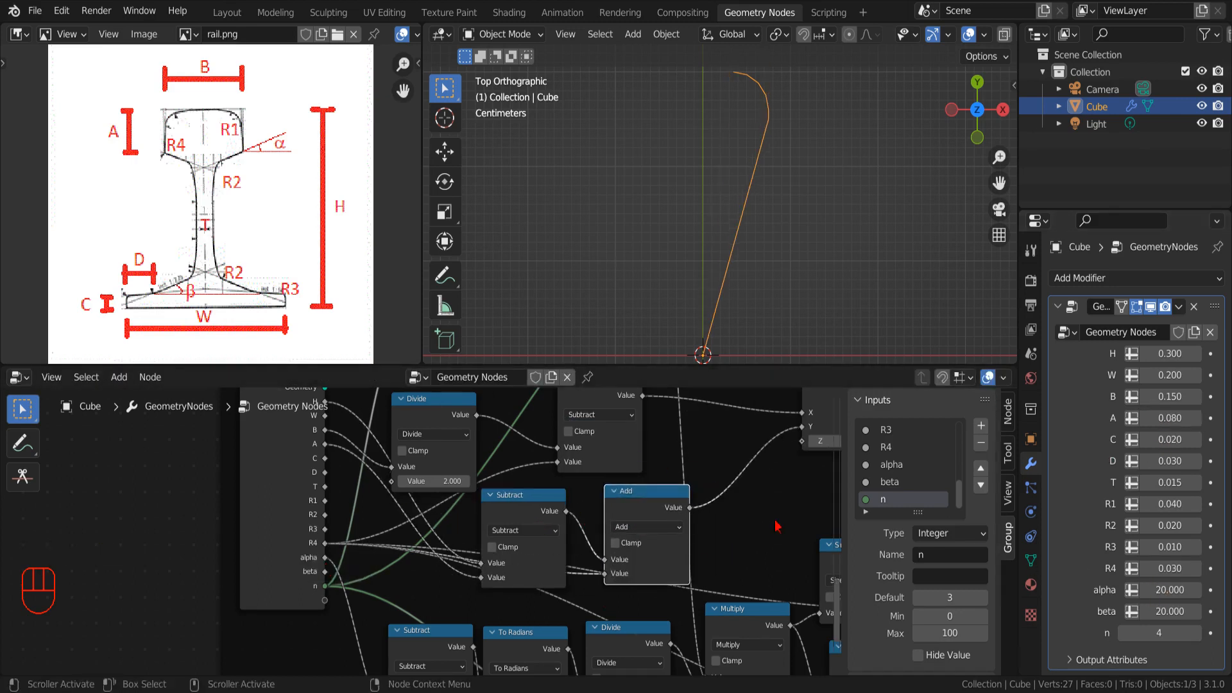
- Set alpha to 0 and view the rounded corners of the rail profile from the top
middle_click_drag(778, 527, 779, 480)
scroll(738, 507, "down", 2)
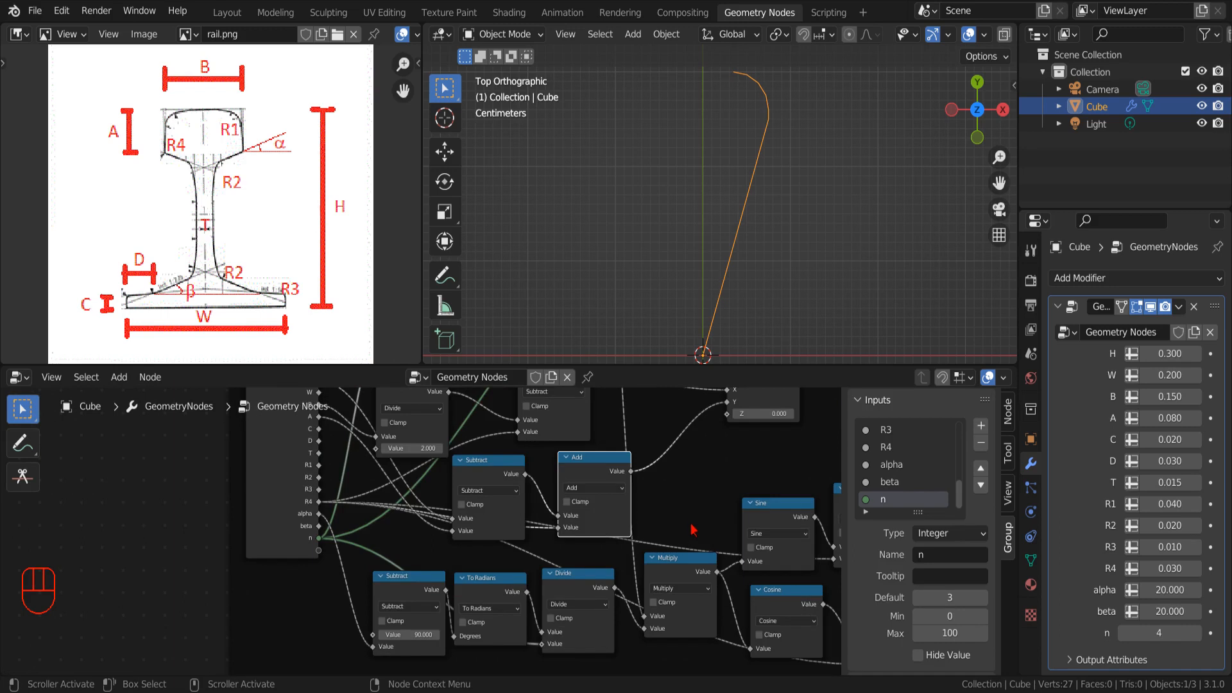
middle_click_drag(693, 531, 400, 581)
middle_click_drag(679, 583, 712, 550)
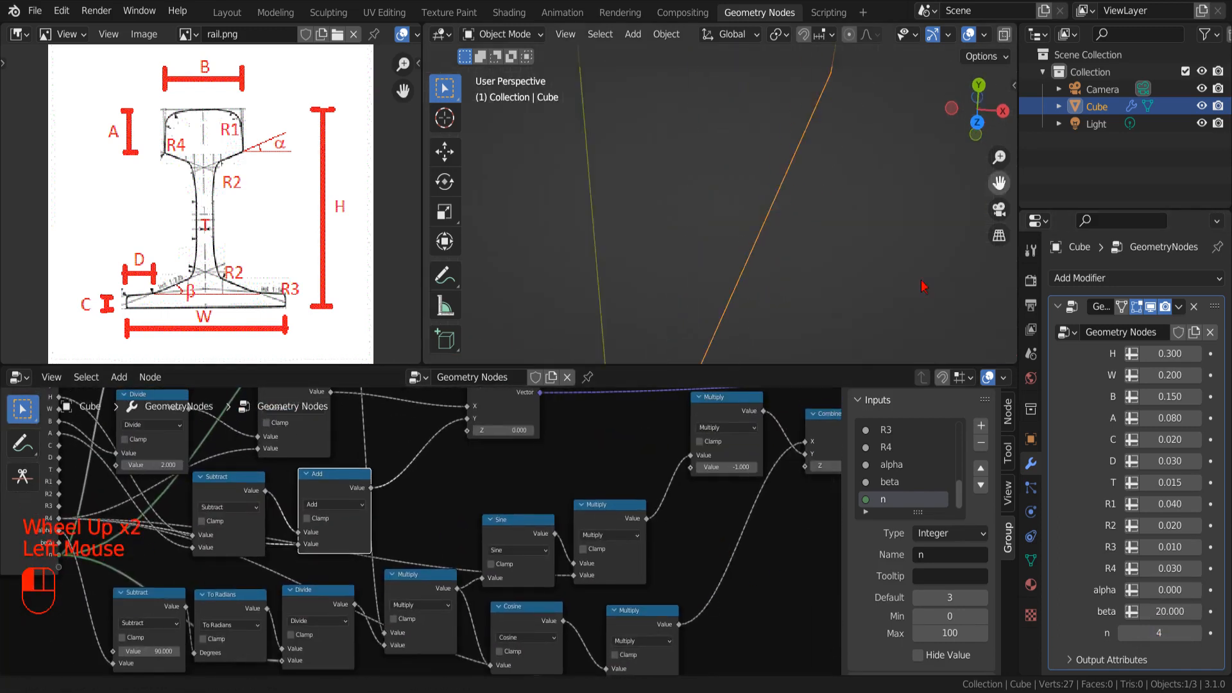
left_click(977, 110)
scroll(794, 289, "down", 1)
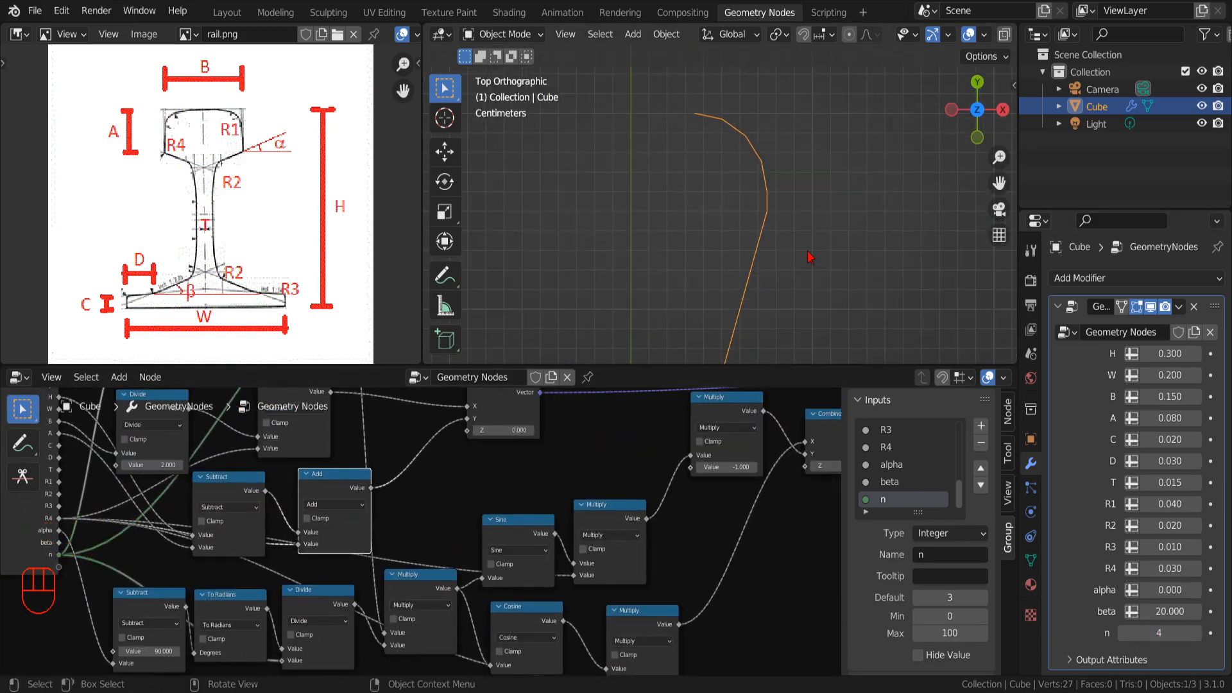
- Change the lower Compare node of the R4 frame to Greater Than or Equal and set alpha to 20
middle_click_drag(713, 533, 686, 560)
scroll(686, 537, "down", 1)
scroll(641, 528, "up", 3)
left_click(573, 552)
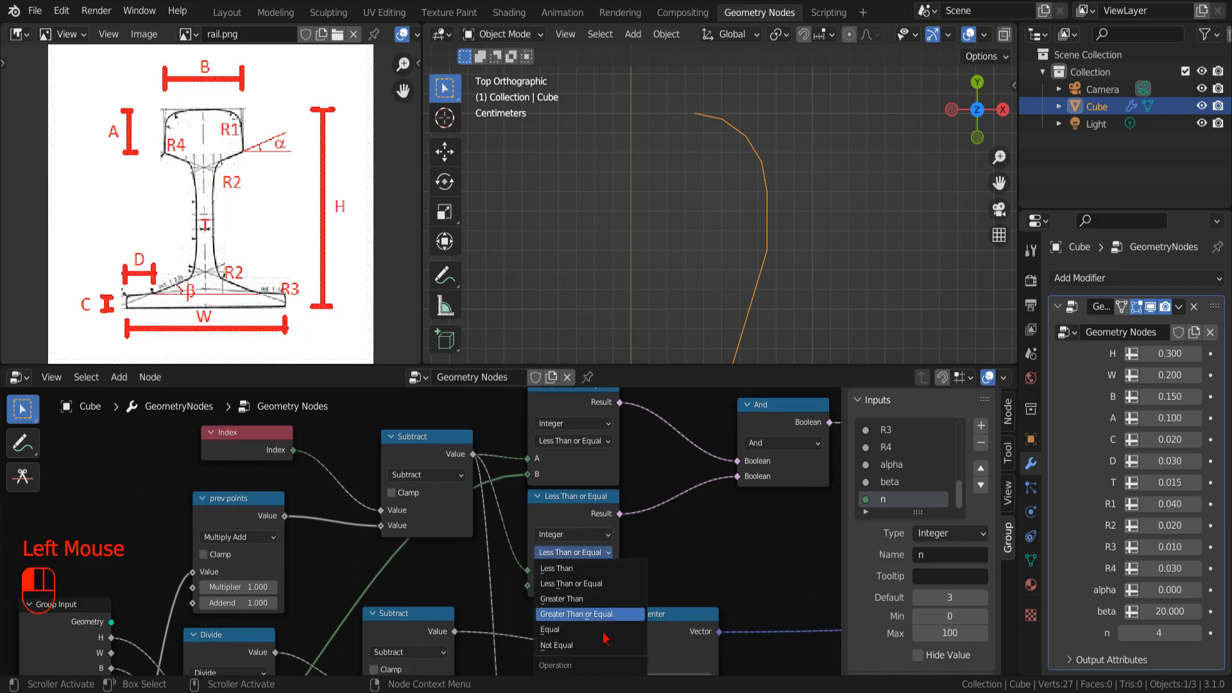
left_click(589, 614)
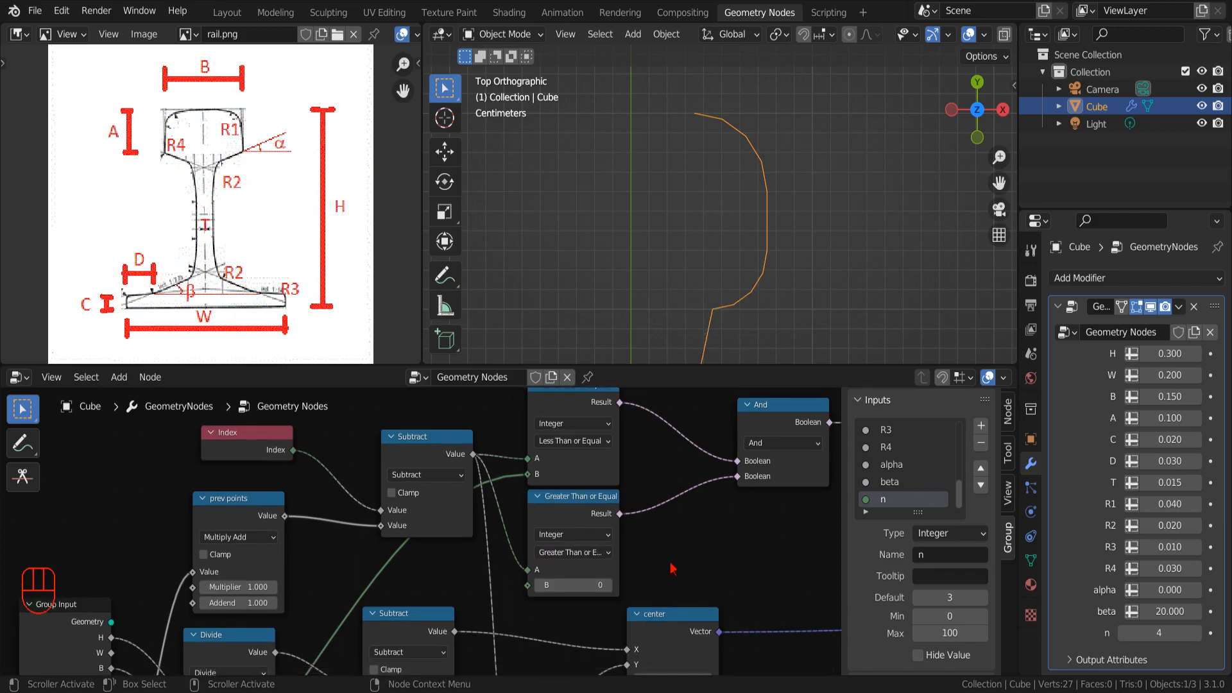
scroll(672, 569, "down", 1)
left_click(1168, 590)
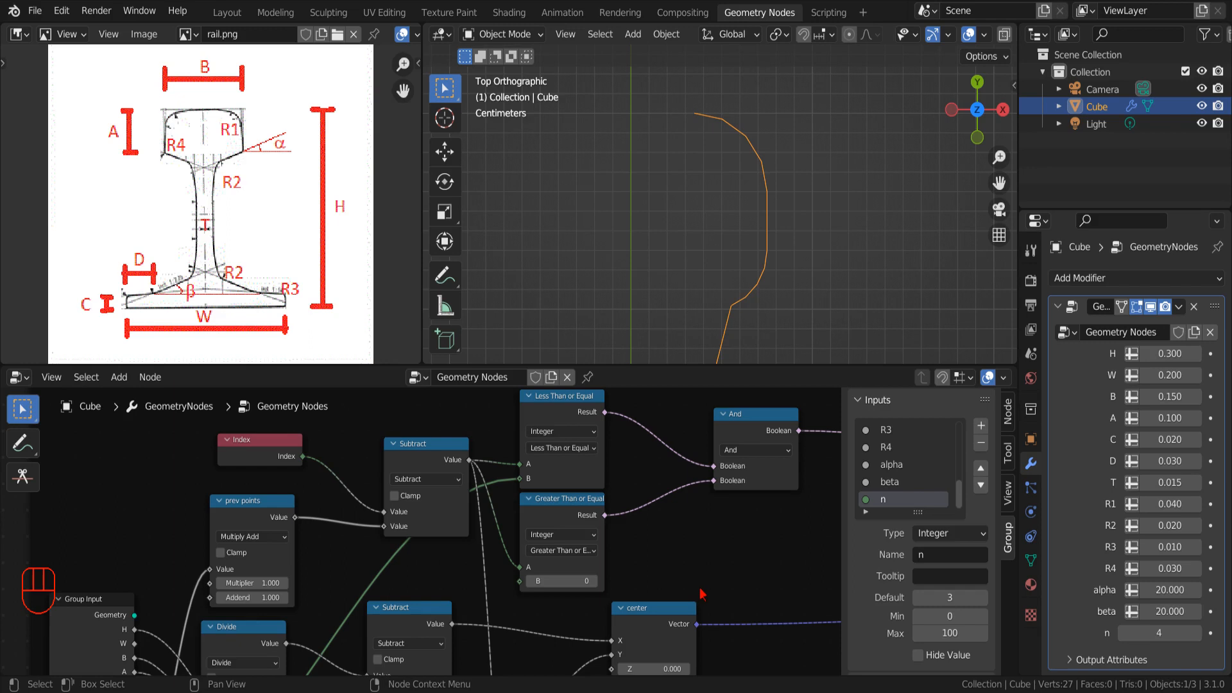
- Set B to 0.200 and reposition the vector Add node below the Switch node in the R4 frame
scroll(702, 594, "down", 5)
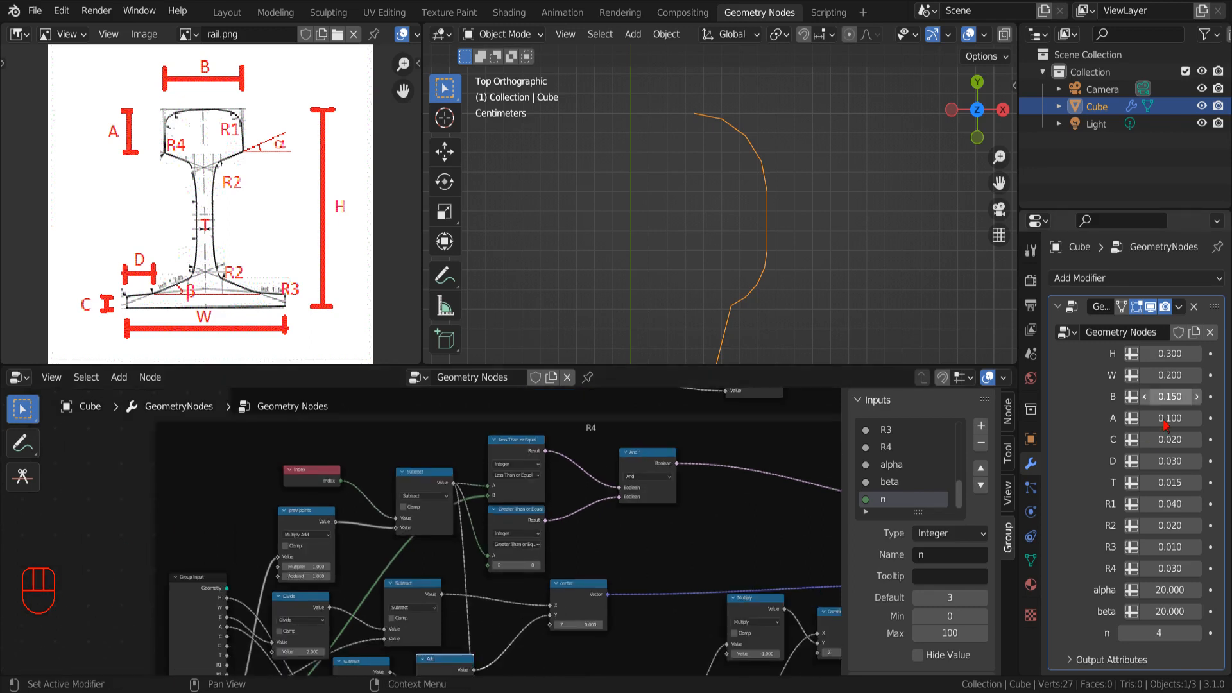
scroll(695, 514, "down", 2)
middle_click_drag(802, 539, 696, 475)
scroll(696, 476, "up", 3)
middle_click_drag(700, 527, 558, 495)
left_click_drag(558, 495, 568, 592)
left_click(693, 481)
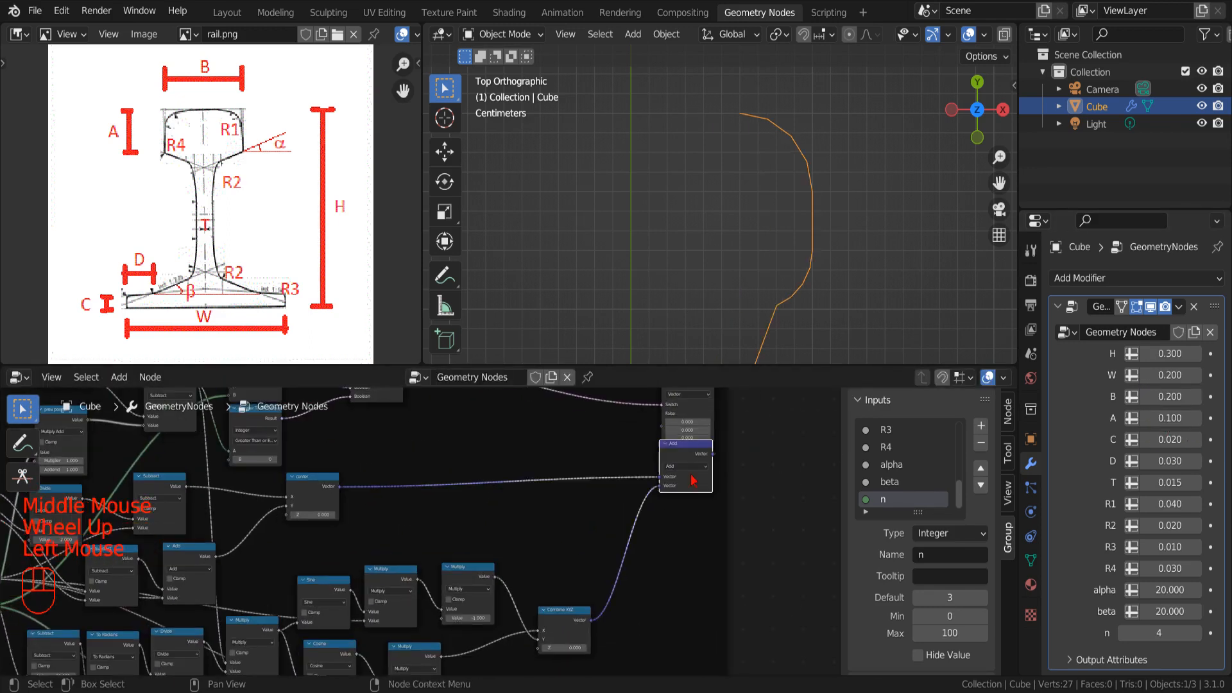
- Copy the R4 frame with all its nodes and paste the duplicate in the empty area of the node tree
scroll(693, 481, "down", 6)
left_click_drag(711, 618, 366, 453)
key("ctrl+c")
left_click(729, 509)
key("ctrl+v")
key("g")
left_click(691, 561)
scroll(578, 559, "up", 6)
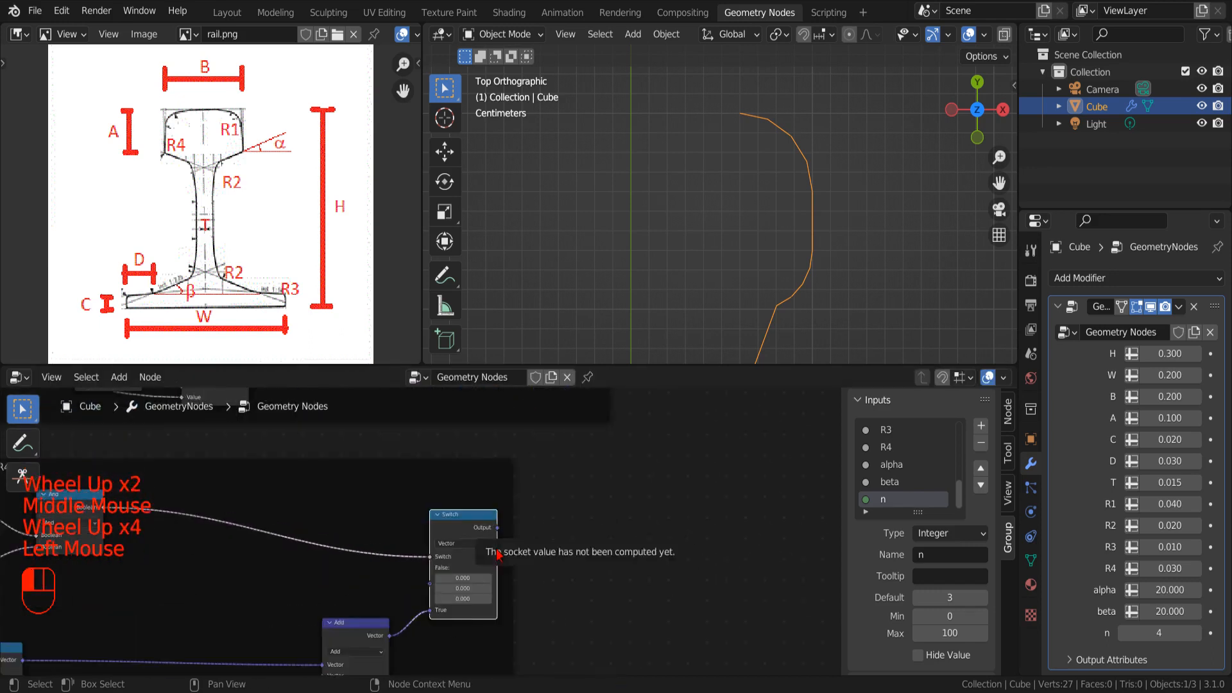
- Link the output of the copied Switch node and relabel the copied frame for the upper R2 arc
left_click_drag(500, 528, 527, 524)
scroll(565, 573, "down", 8)
scroll(565, 483, "up", 7)
key("F2")
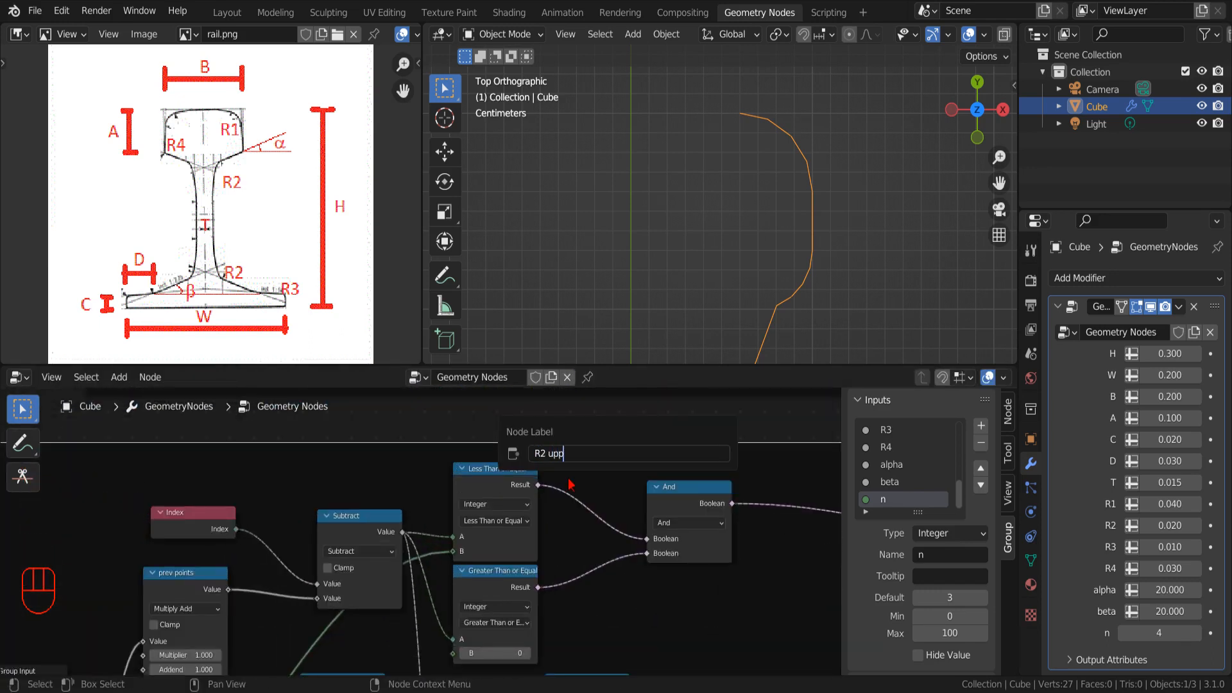
- Set the multiplier and addend of the copied prev points node to 2
scroll(600, 517, "down", 7)
middle_click_drag(601, 517, 664, 486)
scroll(674, 474, "up", 4)
scroll(611, 542, "up", 9)
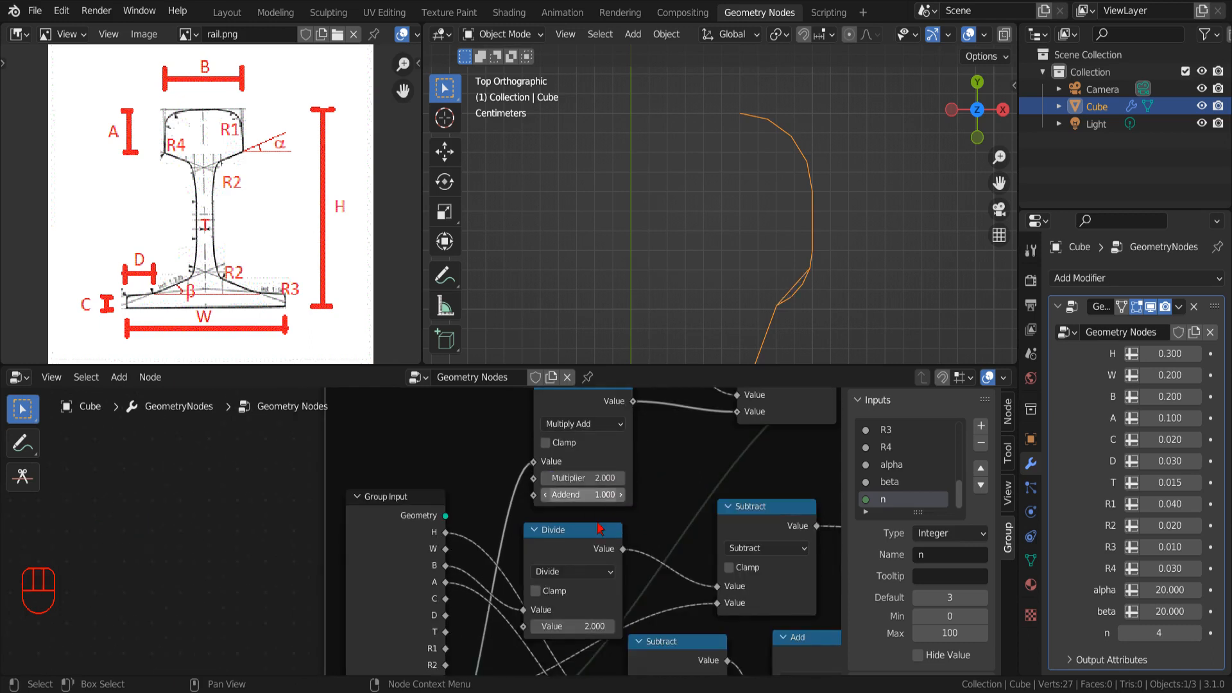
scroll(668, 502, "down", 8)
mouse_move(668, 495)
middle_mouse_down()
mouse_move(636, 547)
mouse_move(674, 500)
middle_mouse_up()
scroll(673, 501, "up", 2)
- Delete the copied Add, Subtract and Divide math nodes that feed the center vector in the upper R2 frame
left_click(651, 532)
key("x")
left_click(584, 548)
key("x")
left_click(639, 450)
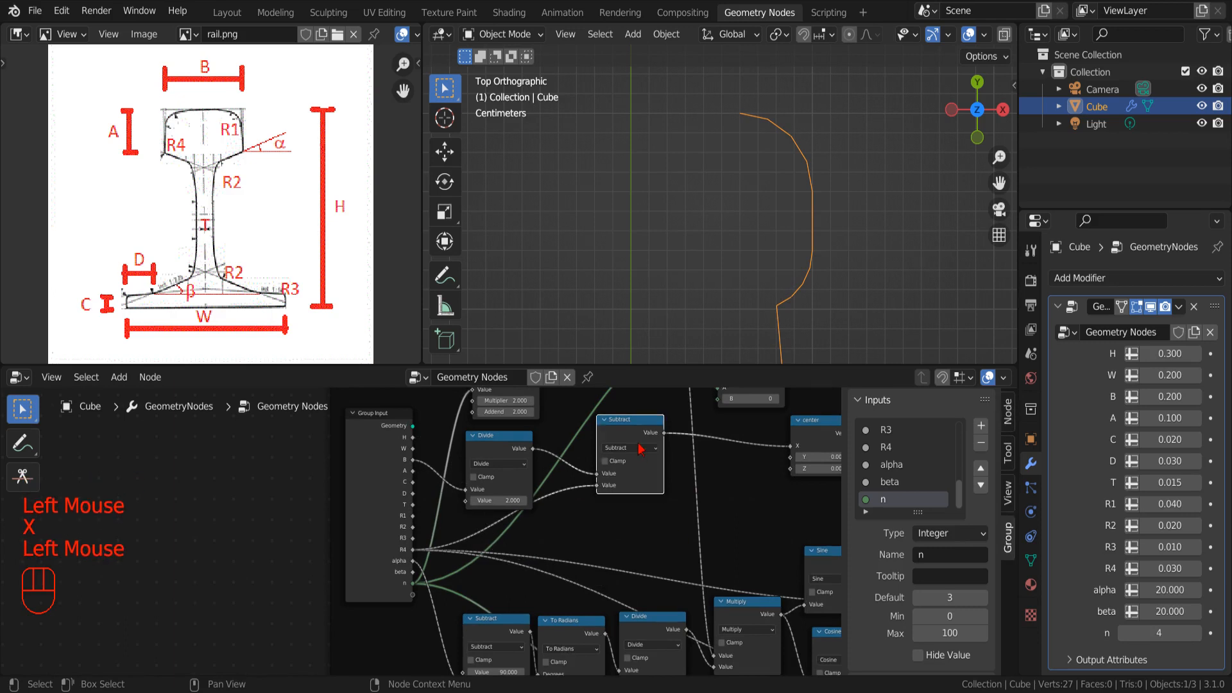
key("x")
left_click(510, 472)
- Connect T to the center X and insert an Add math node in that link with R2 as the second value
scroll(398, 546, "up", 3)
left_click_drag(405, 554, 699, 467)
middle_click_drag(696, 489, 766, 503)
left_click(119, 377)
left_click(119, 377)
mouse_move(160, 90)
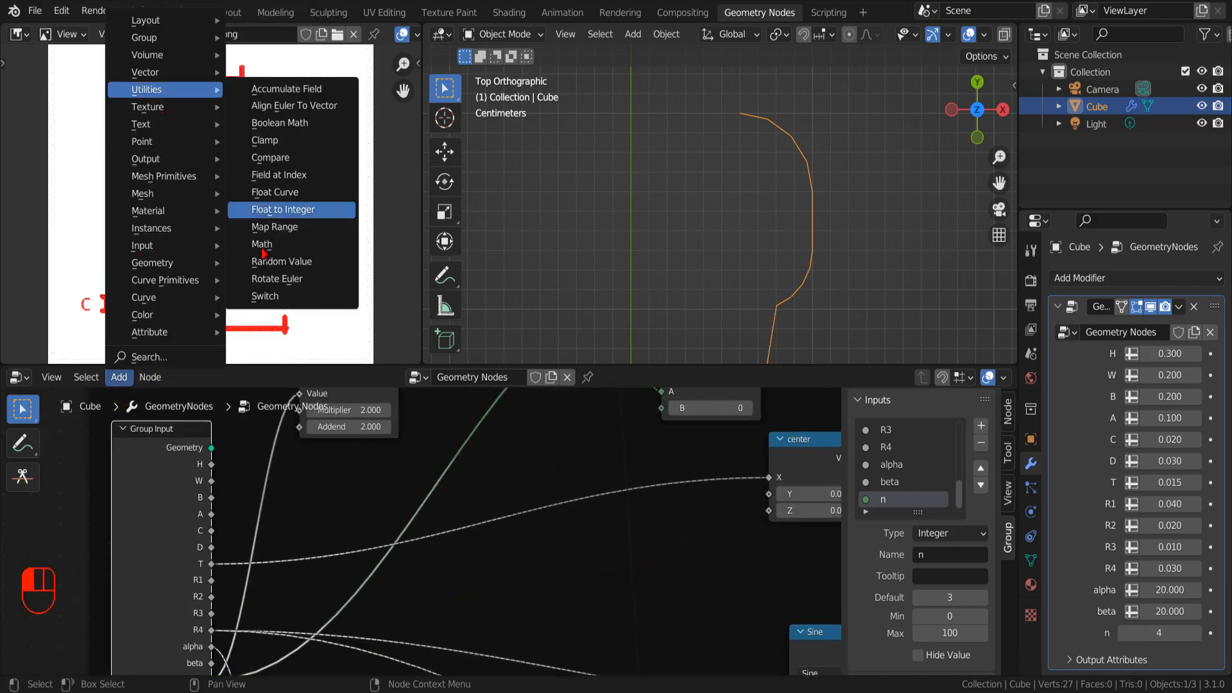
left_click(260, 244)
left_click(652, 580)
middle_click_drag(653, 580, 762, 532)
scroll(762, 532, "up", 1)
left_click(648, 460)
left_click_drag(649, 461, 488, 461)
left_click_drag(312, 550, 416, 525)
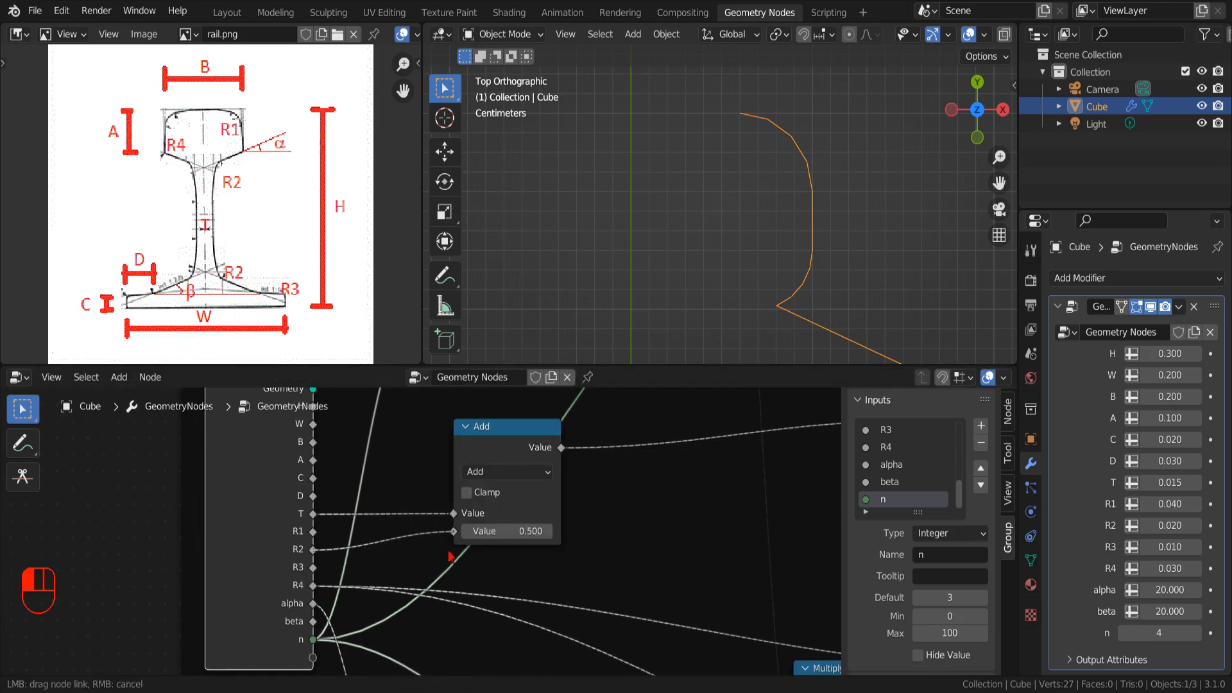
- Replace R4 with R2 as the radius feeding the sine and cosine Multiply nodes of the upper R2 frame
left_click_drag(312, 549, 462, 460)
scroll(461, 468, "down", 4)
middle_click_drag(411, 488, 654, 552)
scroll(256, 462, "up", 2)
left_click_drag(264, 457, 670, 558)
scroll(638, 594, "down", 2)
middle_click_drag(449, 472, 578, 591)
scroll(539, 552, "up", 2)
middle_click_drag(494, 526, 502, 583)
left_click_drag(414, 515, 378, 505)
- Annotate the R4 arc's center and radii, the sloped segment and the R2 arc's construction triangles over the profile
left_click(445, 275)
left_click(444, 275)
left_click(520, 317)
middle_click_drag(758, 250, 738, 244, "shift")
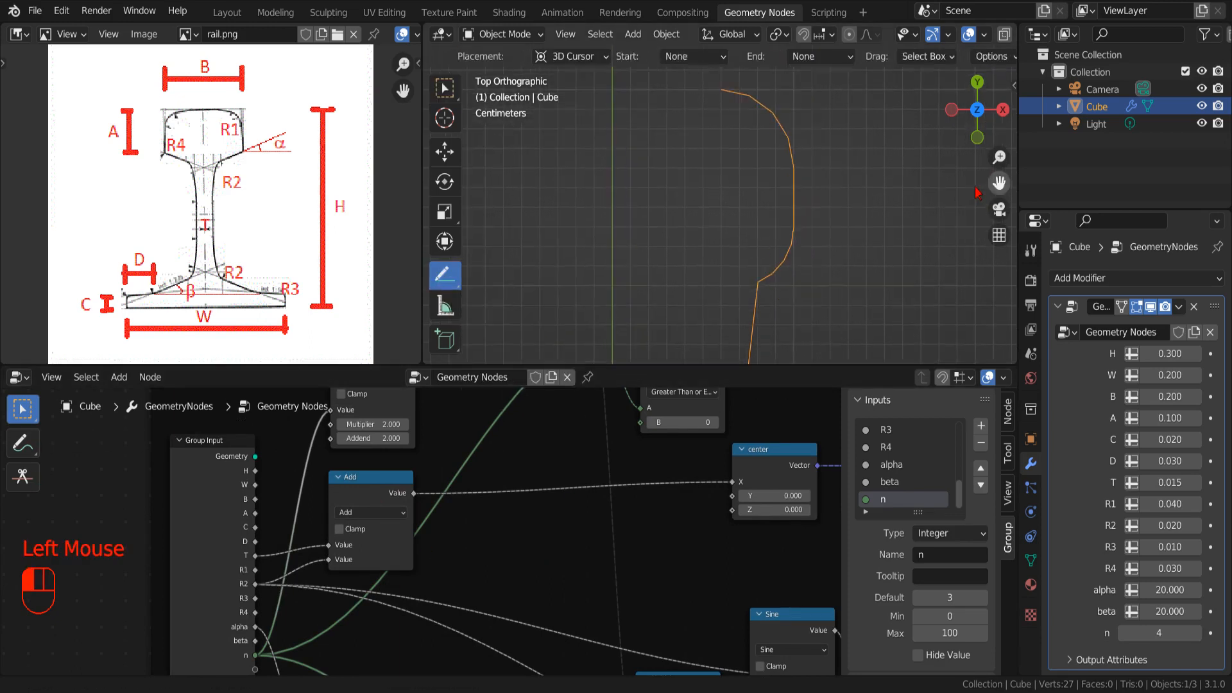
left_click_drag(732, 245, 746, 246)
mouse_move(738, 239)
left_mouse_down()
mouse_move(739, 270)
mouse_move(740, 247)
left_mouse_up()
middle_click_drag(731, 311, 718, 249, "shift")
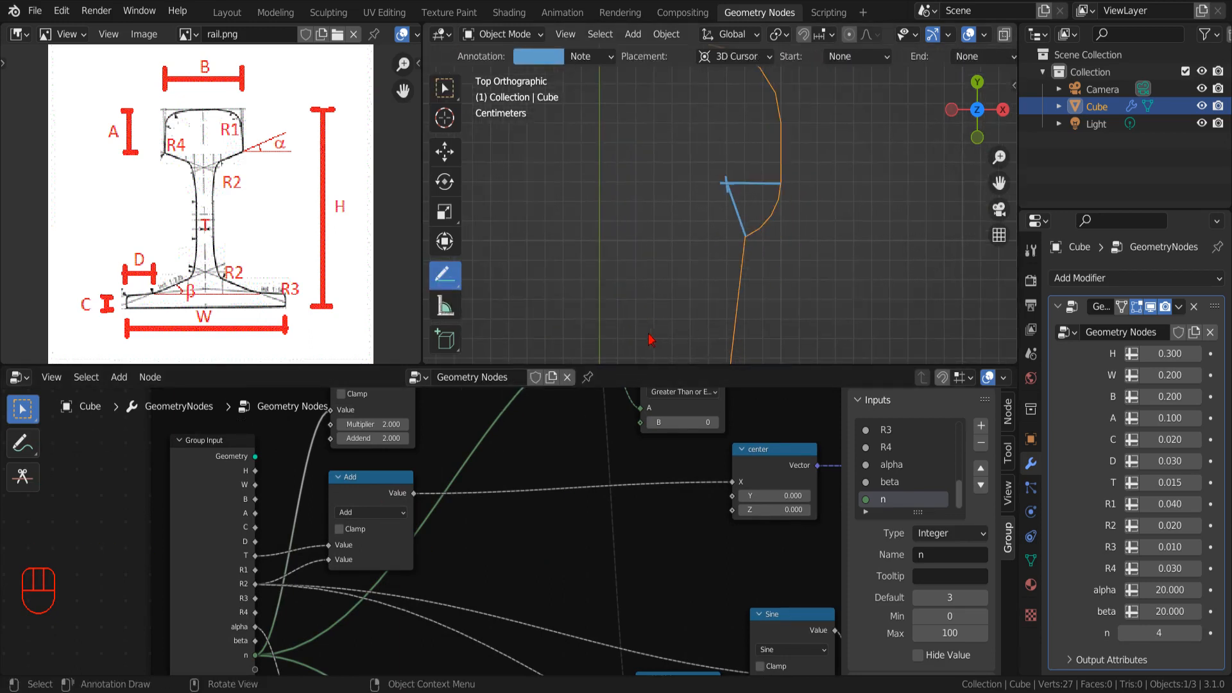
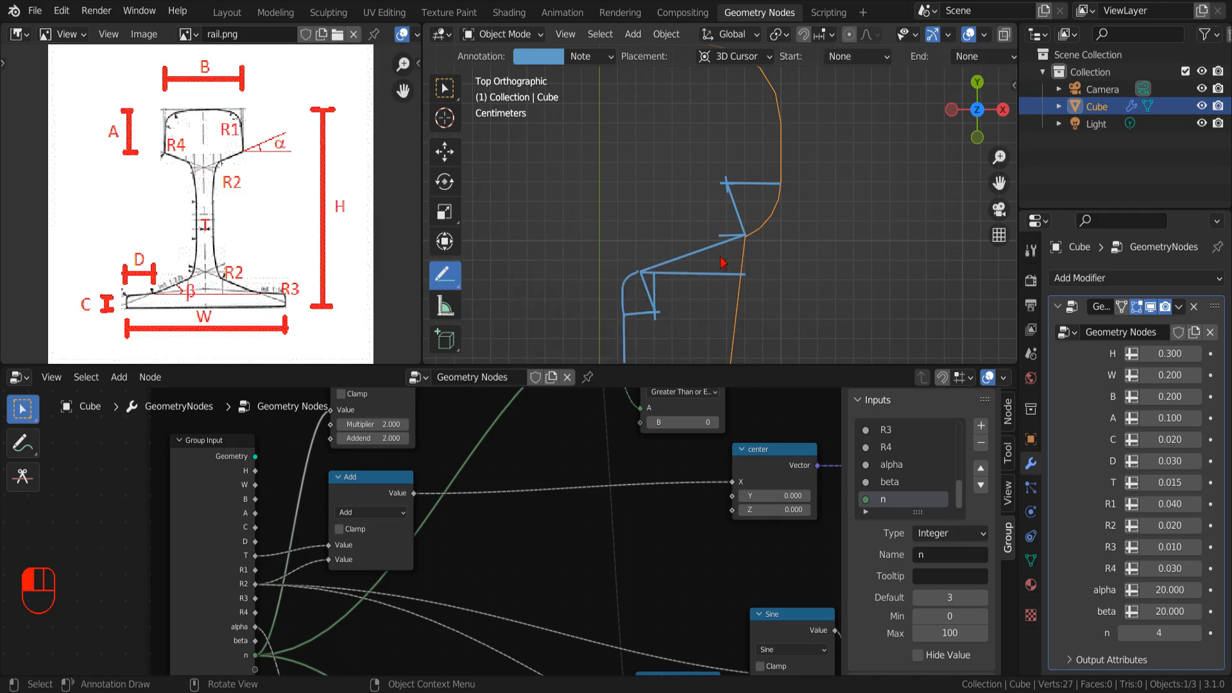
left_click_drag(445, 275, 494, 276)
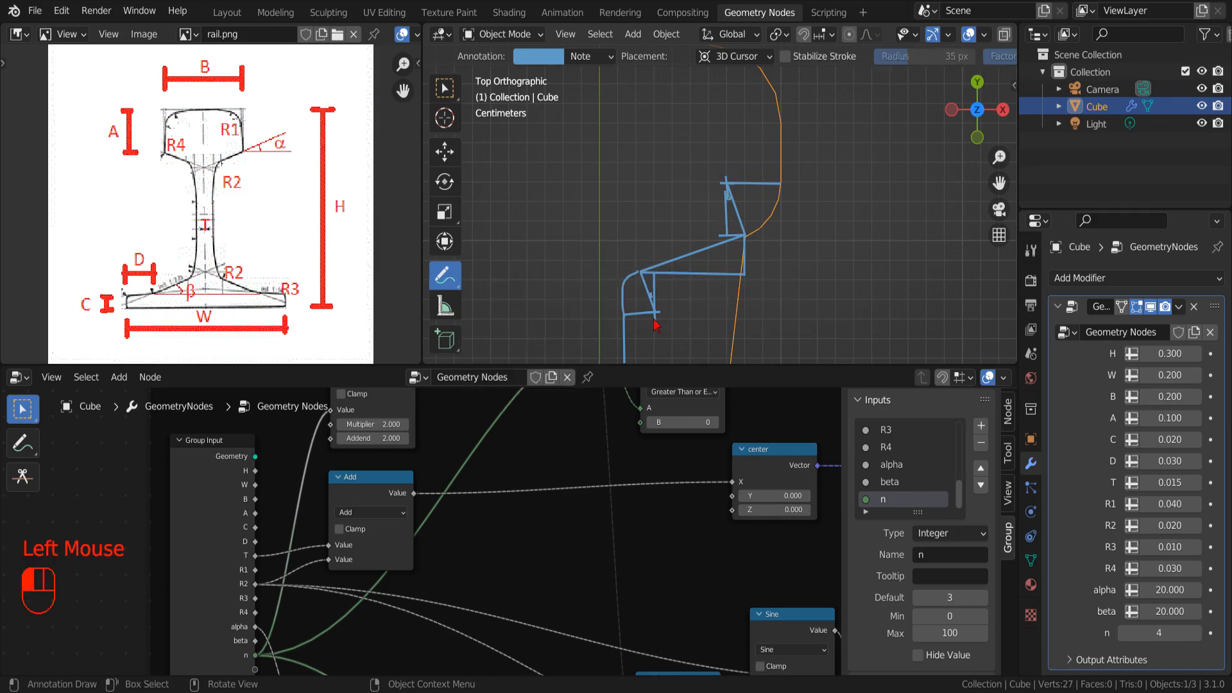
- Add a Cosine math node and a Sine math node in the empty space below the upper R2 frame
scroll(619, 490, "down", 2)
middle_click_drag(621, 514, 608, 429)
scroll(619, 489, "down", 3)
scroll(608, 429, "up", 3)
left_click(119, 377)
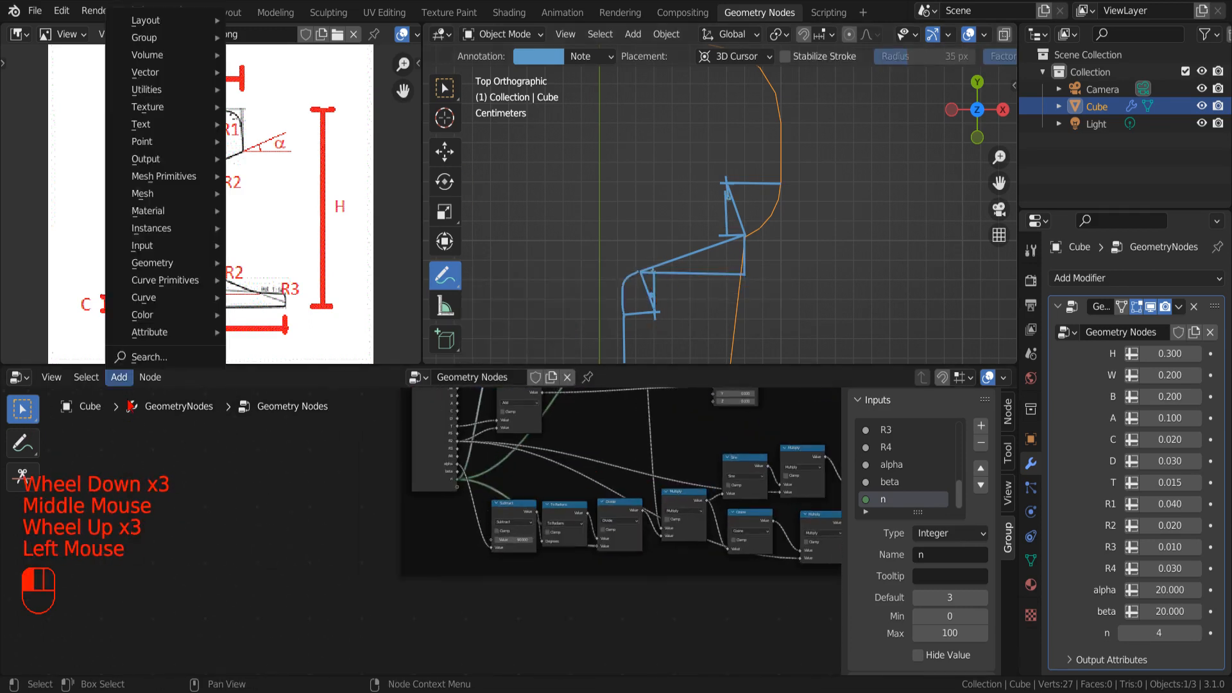
mouse_move(166, 89)
left_click(269, 188)
left_click(511, 626)
scroll(556, 626, "up", 4)
middle_click_drag(556, 626, 671, 518)
scroll(672, 517, "up", 3)
left_click(624, 509)
left_click(876, 344)
key("shift+d")
left_click(630, 605)
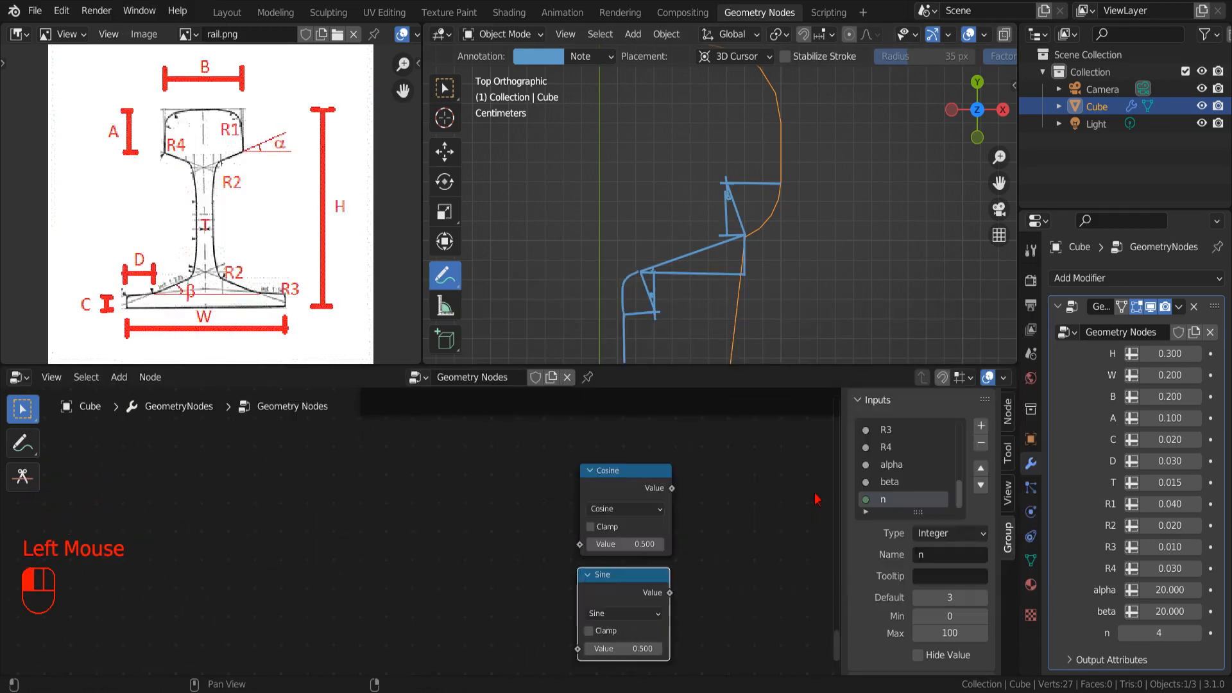
- Add a To Radians math node driven by the Group Input and connect it to both the Cosine and Sine nodes
left_click(429, 525)
left_click(469, 538)
left_click(761, 425)
left_click_drag(641, 393, 600, 462)
left_click_drag(449, 468, 512, 482)
left_click_drag(449, 468, 511, 614)
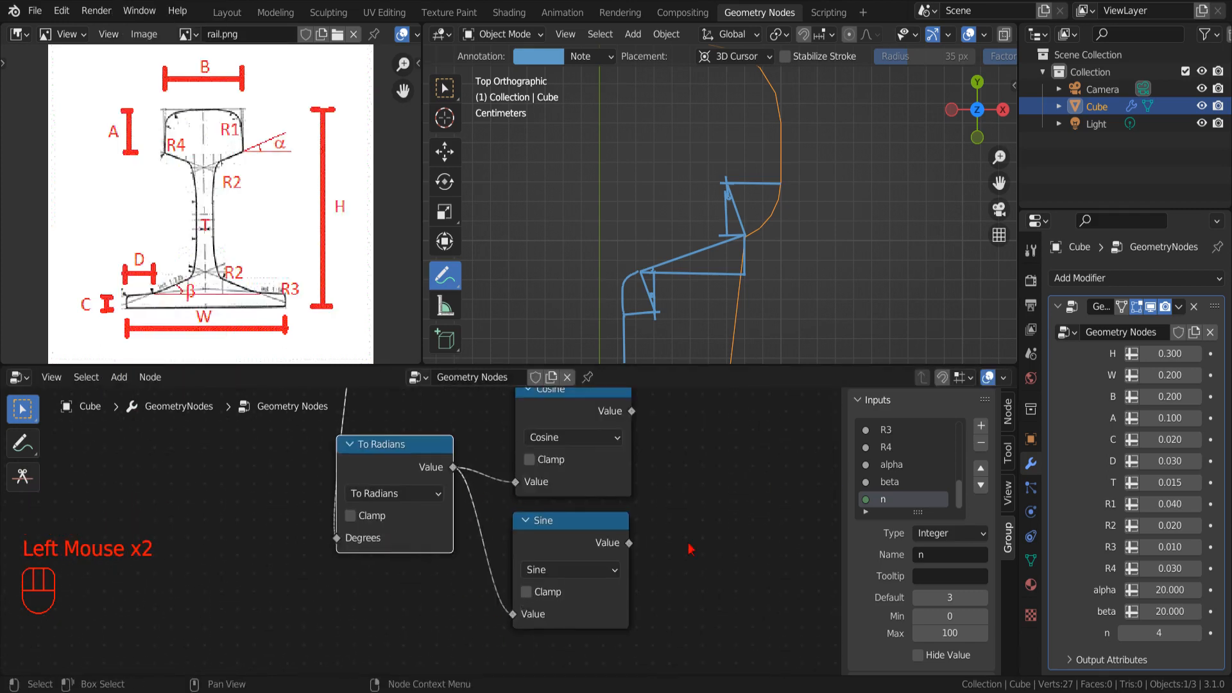
- Enclose the To Radians, Cosine and Sine nodes in a new frame labelled "vertical distance R4-R2"
left_click(119, 377)
left_click(275, 20)
left_click(539, 551)
middle_click_drag(540, 551, 547, 539)
left_click_drag(495, 417, 327, 597)
left_click_drag(417, 433, 584, 565)
middle_click_drag(709, 575, 591, 481)
left_click(455, 457)
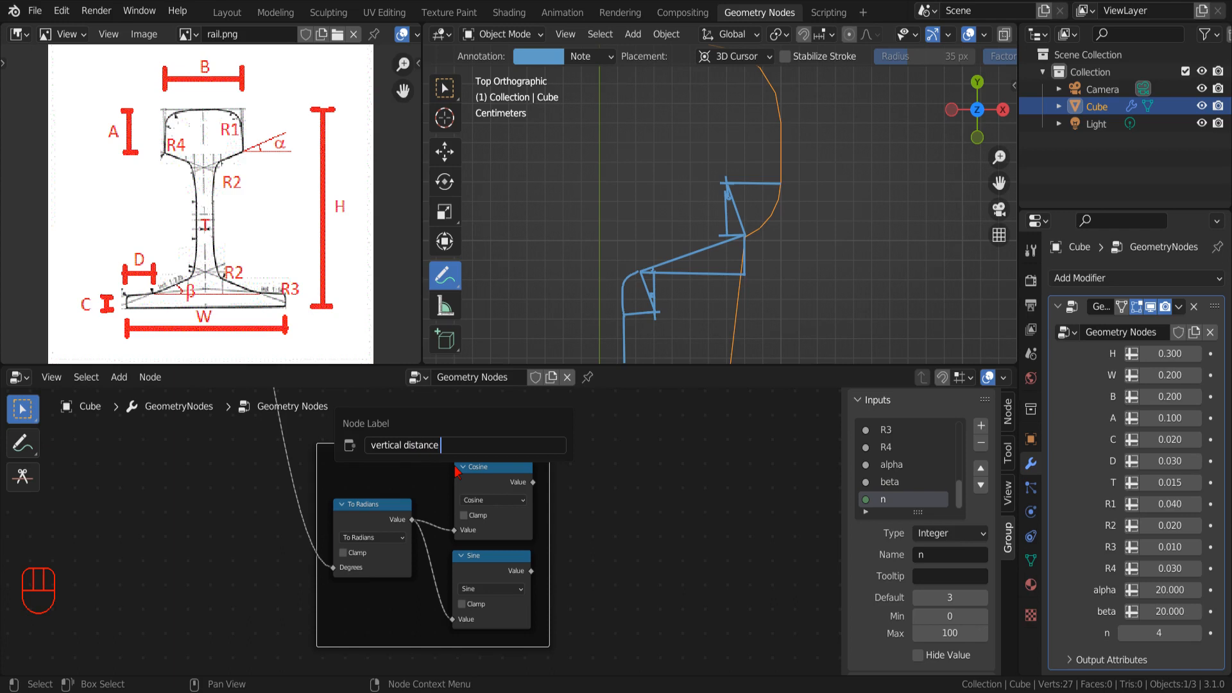
key("Return")
- Add a Multiply math node beside the Cosine node in the vertical distance R4-R2 frame
left_click(119, 377)
mouse_move(160, 107)
left_click(275, 230)
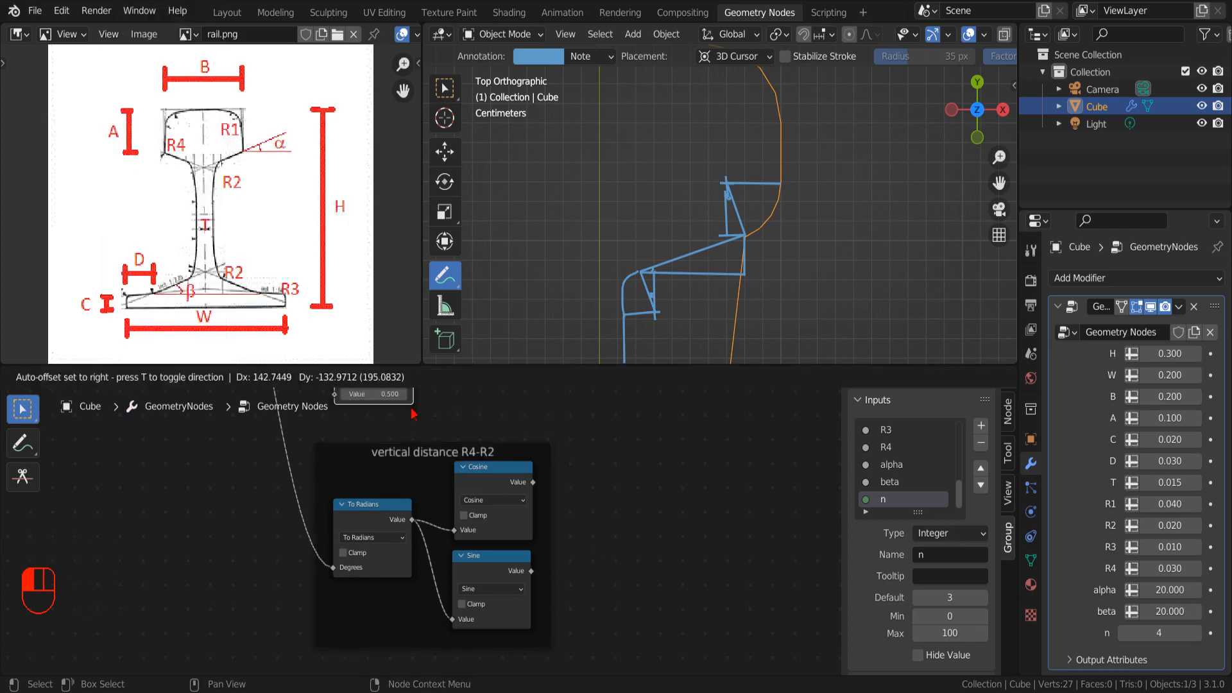
left_click(635, 493)
left_click(632, 498)
left_click(596, 557)
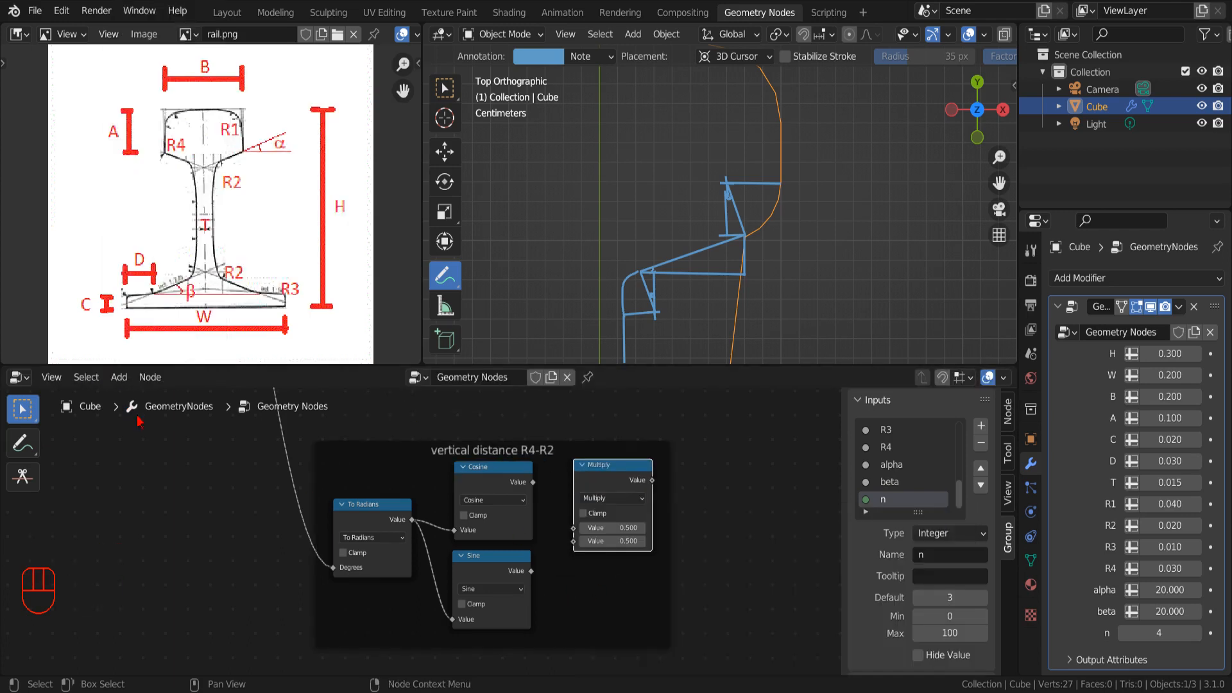
- Duplicate the Multiply node beside Sine, and connect Cosine and Sine each to their own Multiply node
key("shift+d")
left_click(628, 609)
left_click_drag(532, 482, 573, 528)
left_click_drag(531, 570, 573, 620)
- Place a copy of the Group Input node inside the vertical distance R4-R2 frame
scroll(682, 600, "down", 4)
left_click(417, 504)
key("ctrl+c")
key("ctrl+v")
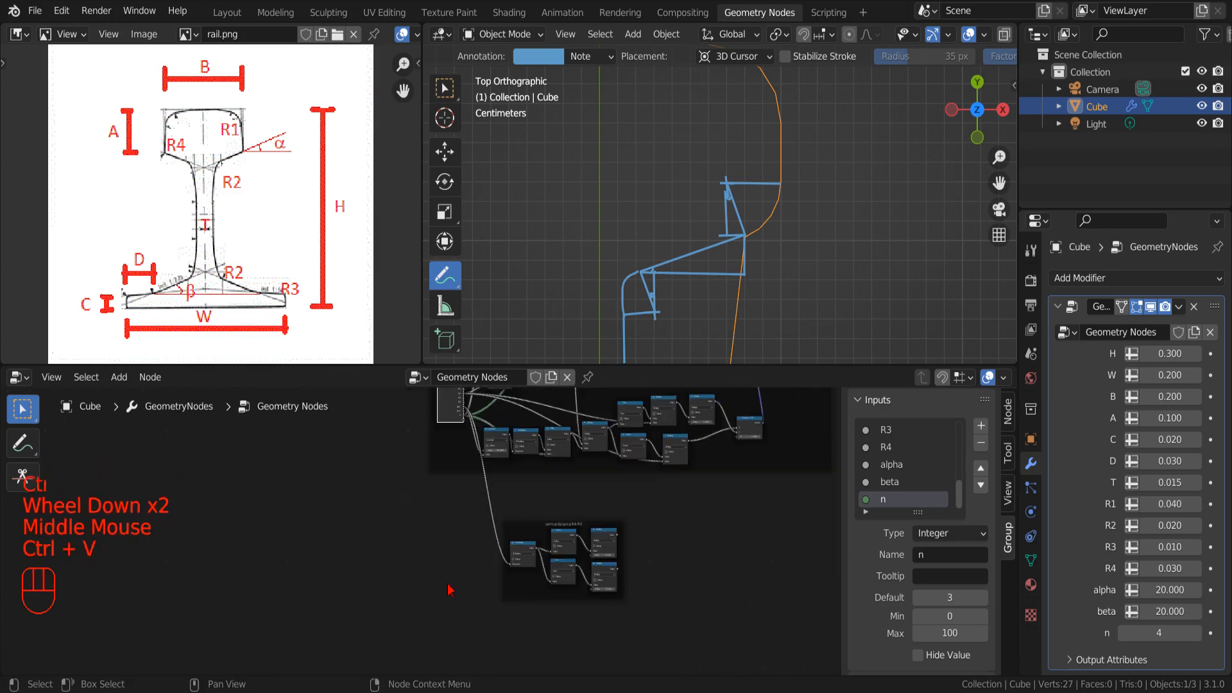
left_click(118, 377)
left_click(263, 92)
left_click(466, 521)
- Connect the copied Group Input's alpha to To Radians, and its R4 to the second value of both Multiply nodes
scroll(495, 558, "up", 8)
middle_click_drag(539, 616, 461, 597)
scroll(461, 597, "up", 2)
left_click_drag(388, 599, 458, 518)
scroll(453, 584, "down", 2)
scroll(459, 586, "up", 5)
left_click_drag(388, 583, 566, 484)
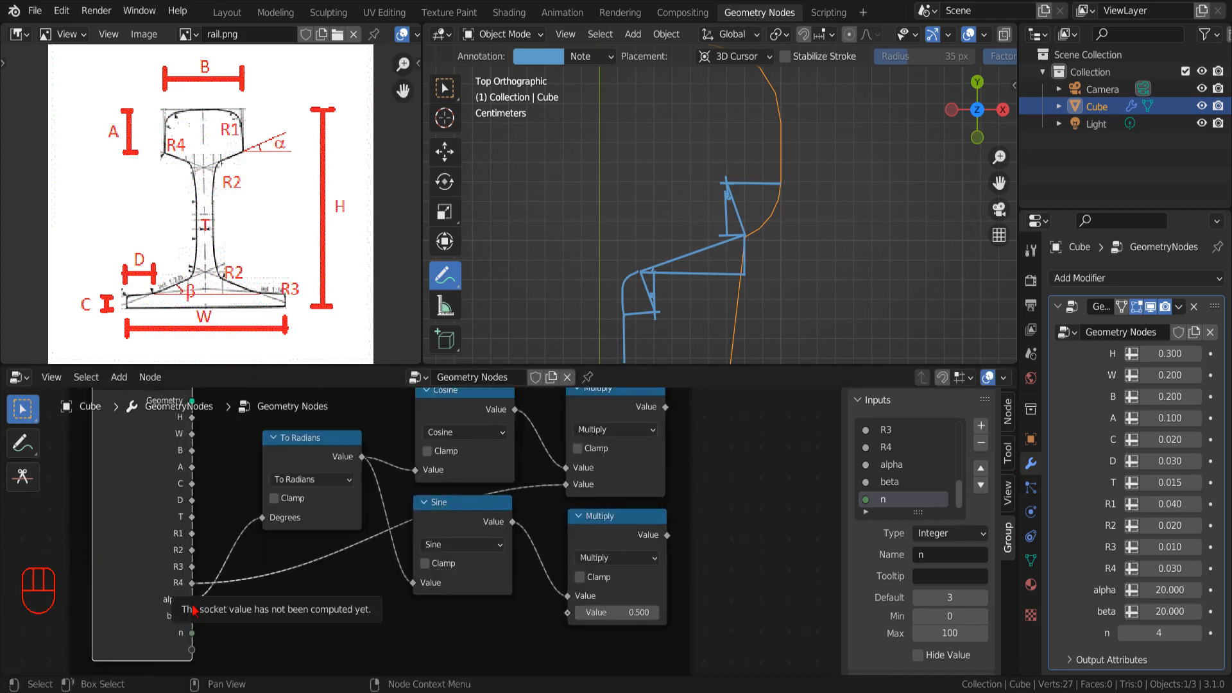
left_click_drag(192, 583, 567, 612)
- Duplicate the Cosine, Sine and Multiply nodes below the originals and feed the To Radians output into the copied Cosine and Sine
scroll(620, 523, "down", 2)
double_click(534, 619)
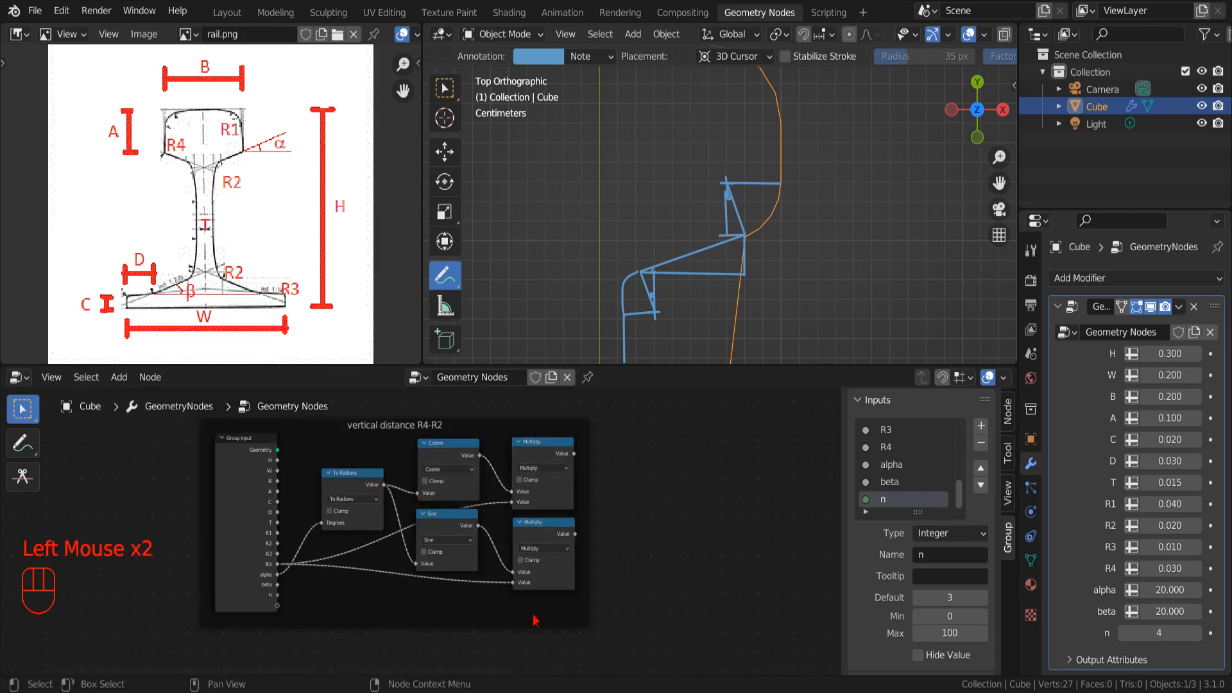
key("ctrl+v")
left_click_drag(559, 460, 563, 627)
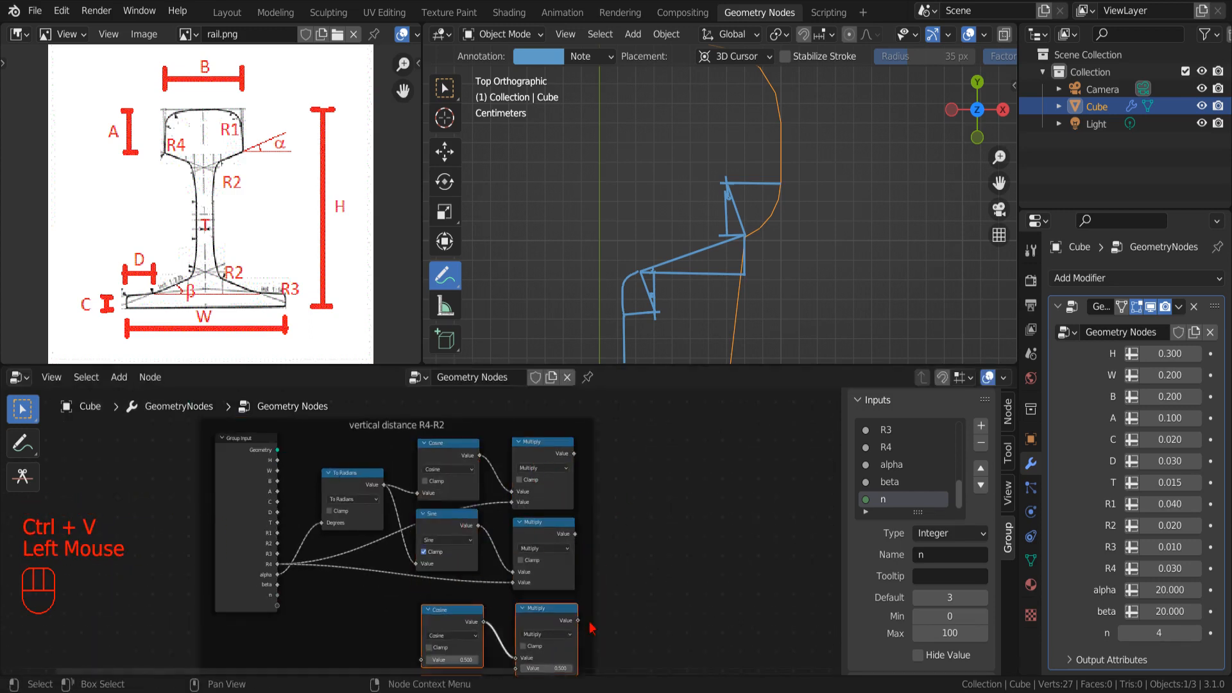
middle_click_drag(592, 627, 723, 518)
middle_click_drag(514, 406, 520, 440)
left_click_drag(521, 411, 556, 567)
middle_click_drag(551, 411, 513, 517)
scroll(512, 517, "up", 1)
left_click(519, 494)
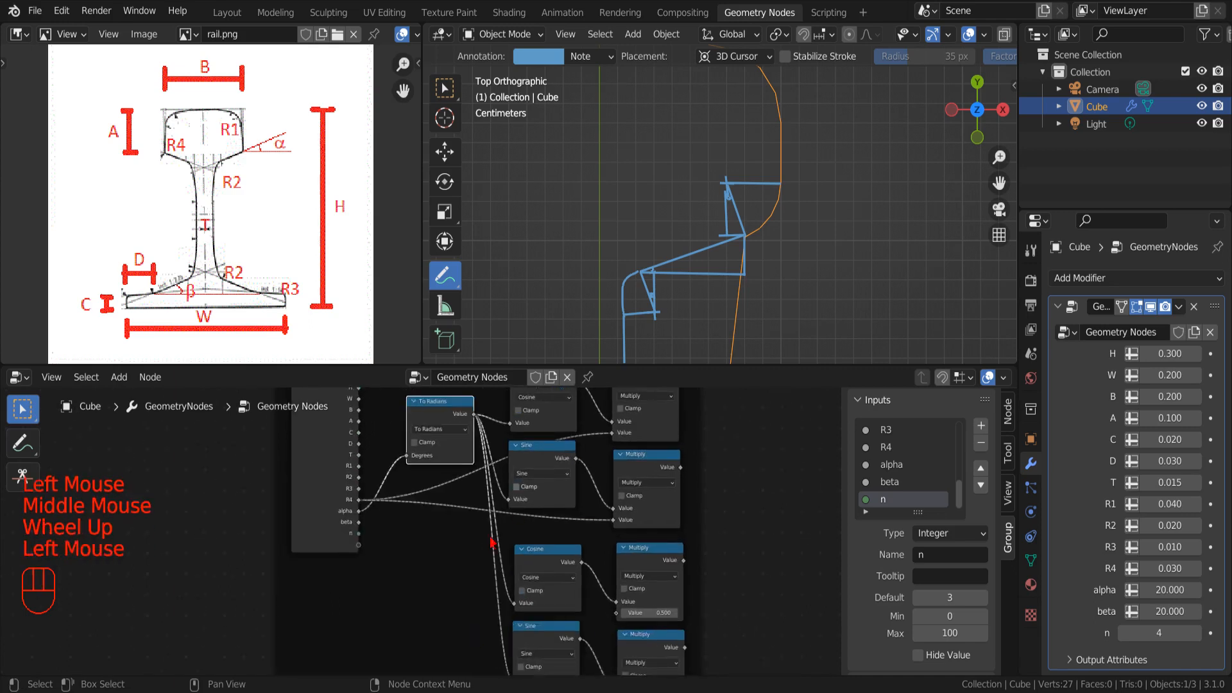
- Reposition To Radians lower and connect the Group Input's R2 to the second value of both duplicated Multiply nodes
scroll(492, 539, "down", 2)
left_click_drag(490, 454, 488, 574)
scroll(431, 525, "up", 2)
left_click_drag(418, 507, 700, 570)
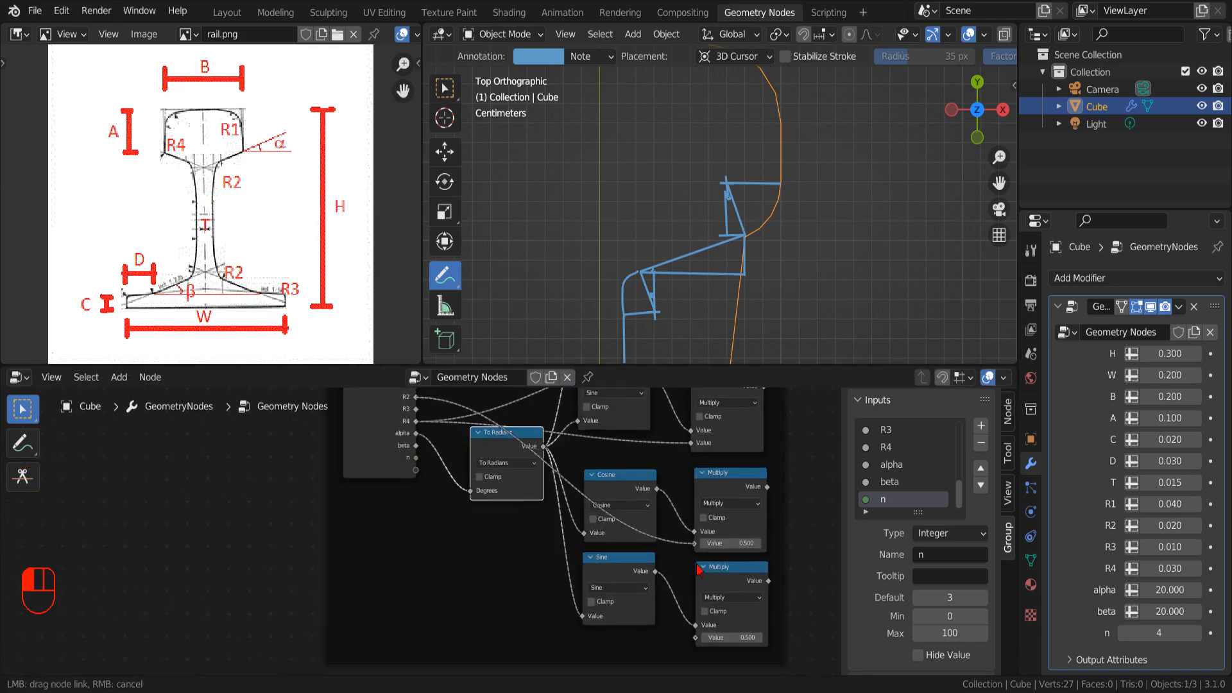
left_click_drag(416, 397, 694, 626)
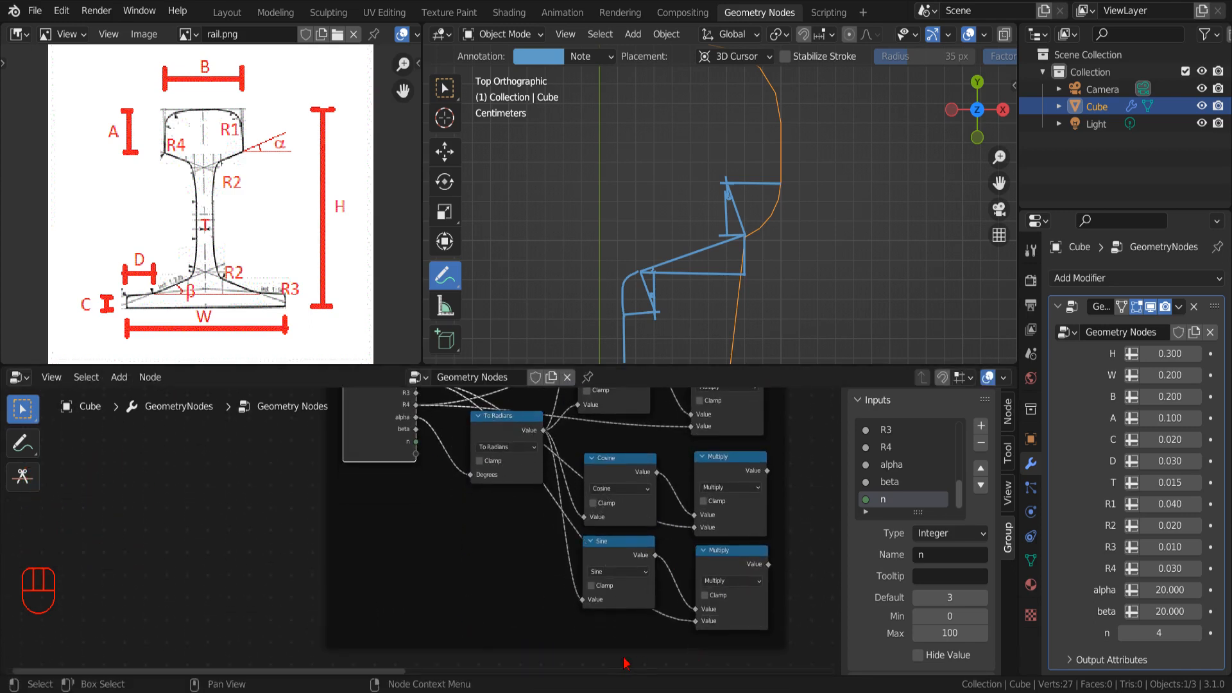
- Move the duplicated Cosine, Sine and two Multiply nodes further down to free space beneath the R4 nodes
scroll(653, 514, "down", 4)
middle_click_drag(653, 514, 583, 559)
left_click(555, 610, "shift")
left_click(496, 560, "shift")
left_click(496, 604, "shift")
left_click_drag(553, 581, 553, 640)
middle_click_drag(606, 601, 622, 565)
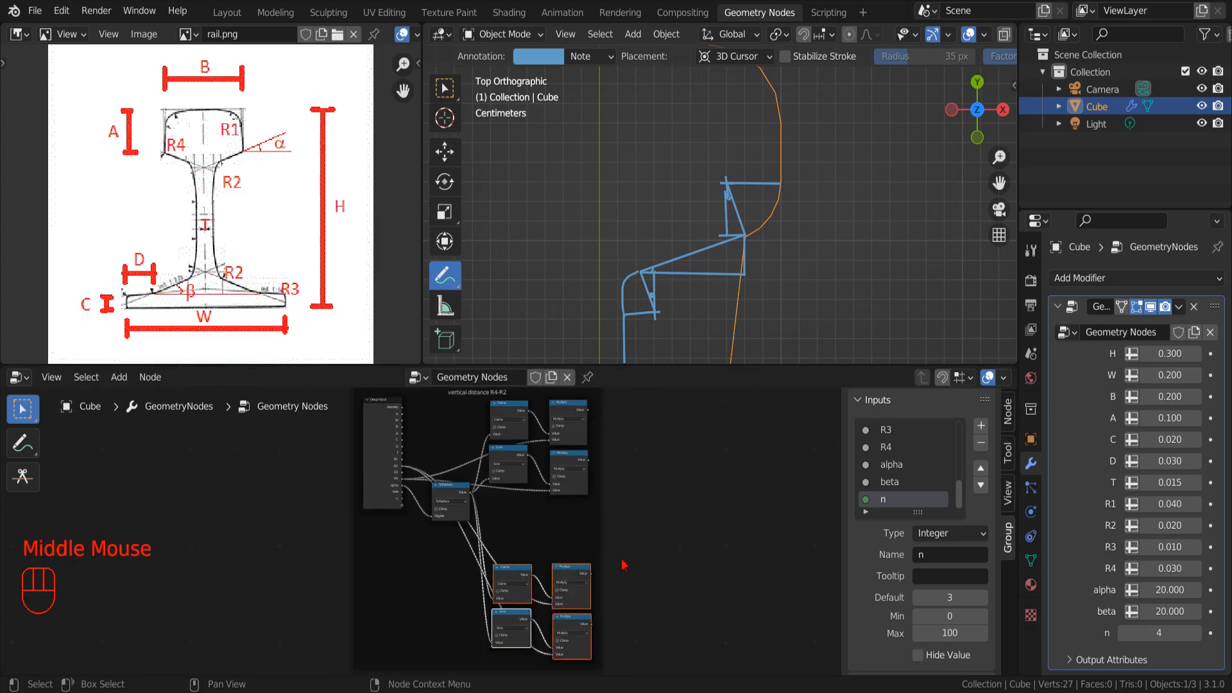
- Add a Divide math node in the freed space that divides the Group Input's B by 2
left_click(118, 377)
mouse_move(142, 90)
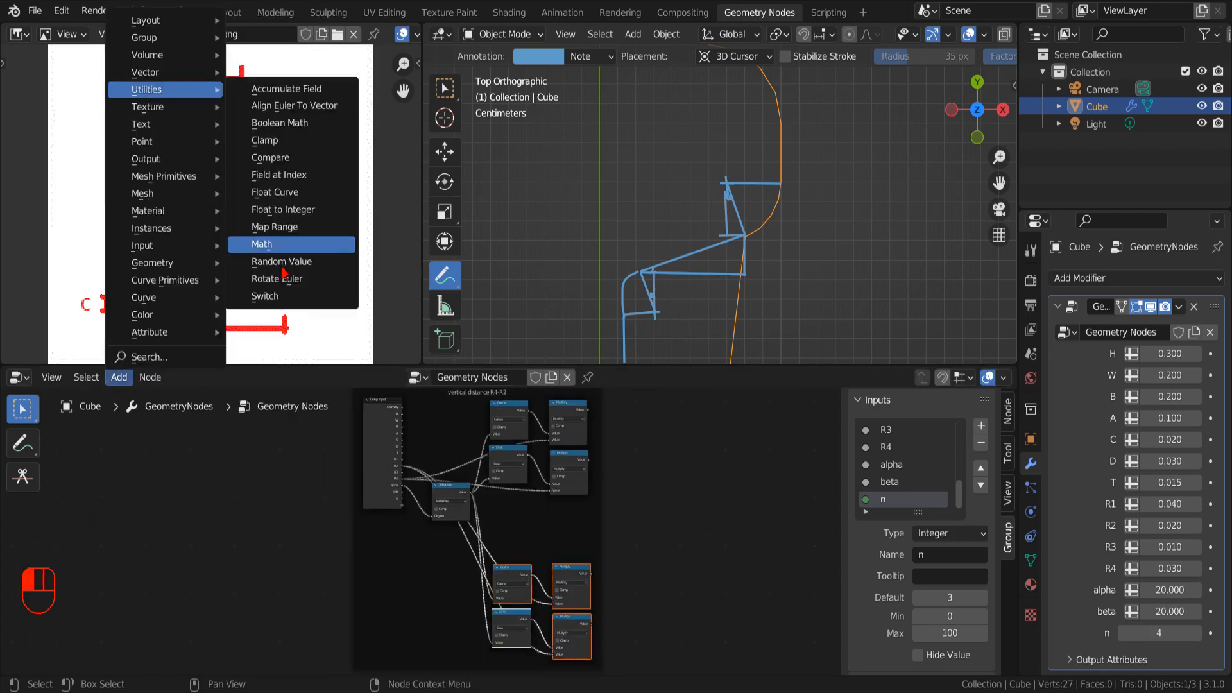
left_click(262, 243)
left_click(505, 523)
scroll(475, 526, "up", 3)
middle_click_drag(432, 469, 444, 549)
left_click_drag(383, 432, 609, 603)
left_click(668, 569)
left_click(642, 450)
left_click(652, 617)
type("2")
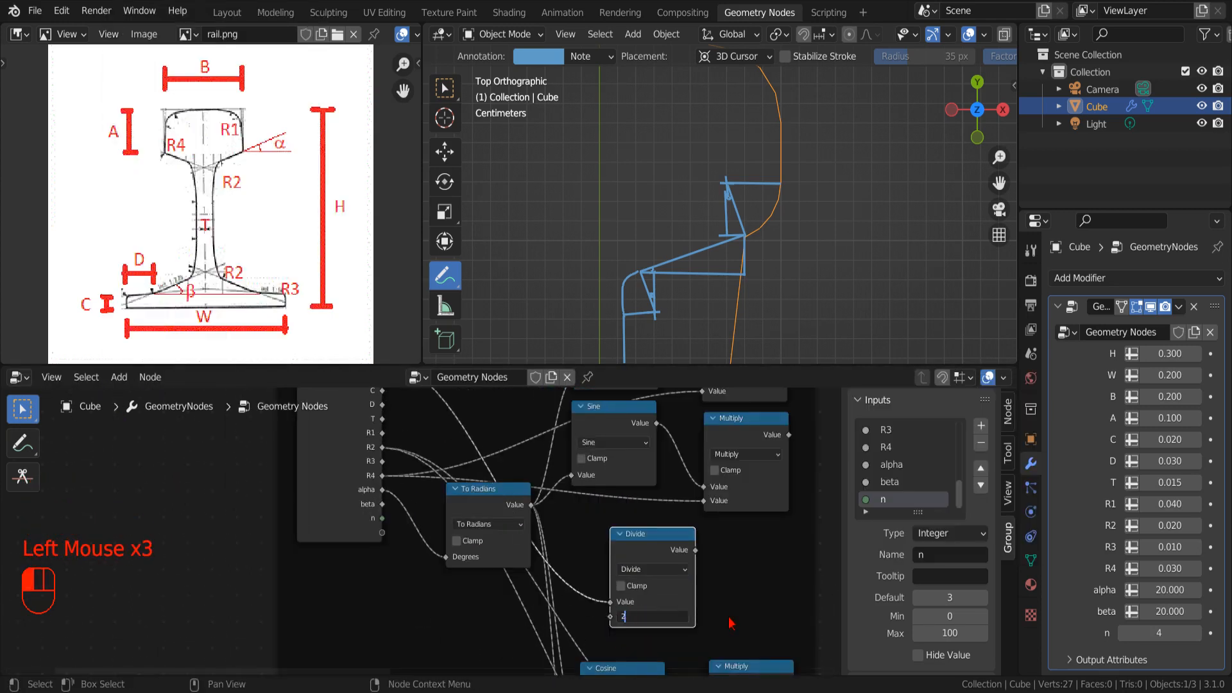
- Add a Subtract math node after Divide that subtracts the Group Input's R4 from the halved B
middle_click_drag(731, 616, 615, 616)
left_click(119, 377)
left_click(261, 242)
scroll(738, 546, "up", 2)
left_click(738, 546)
left_click(740, 589)
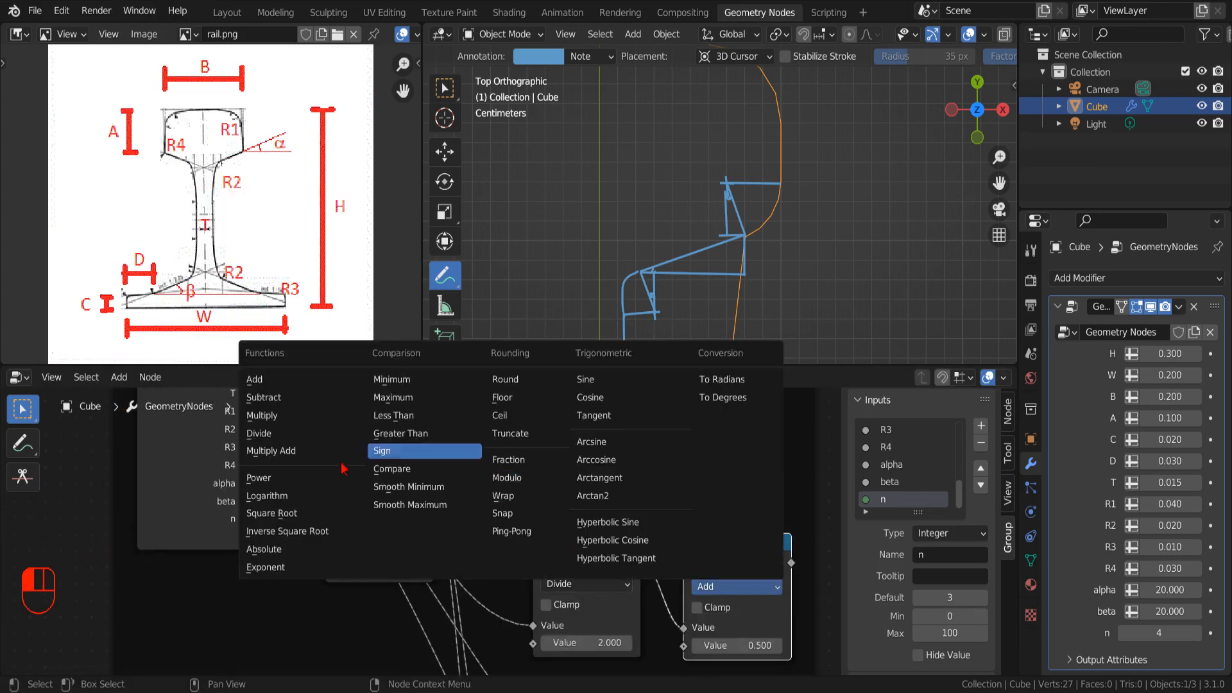
left_click(275, 398)
scroll(731, 574, "down", 3)
left_click_drag(302, 486, 565, 602)
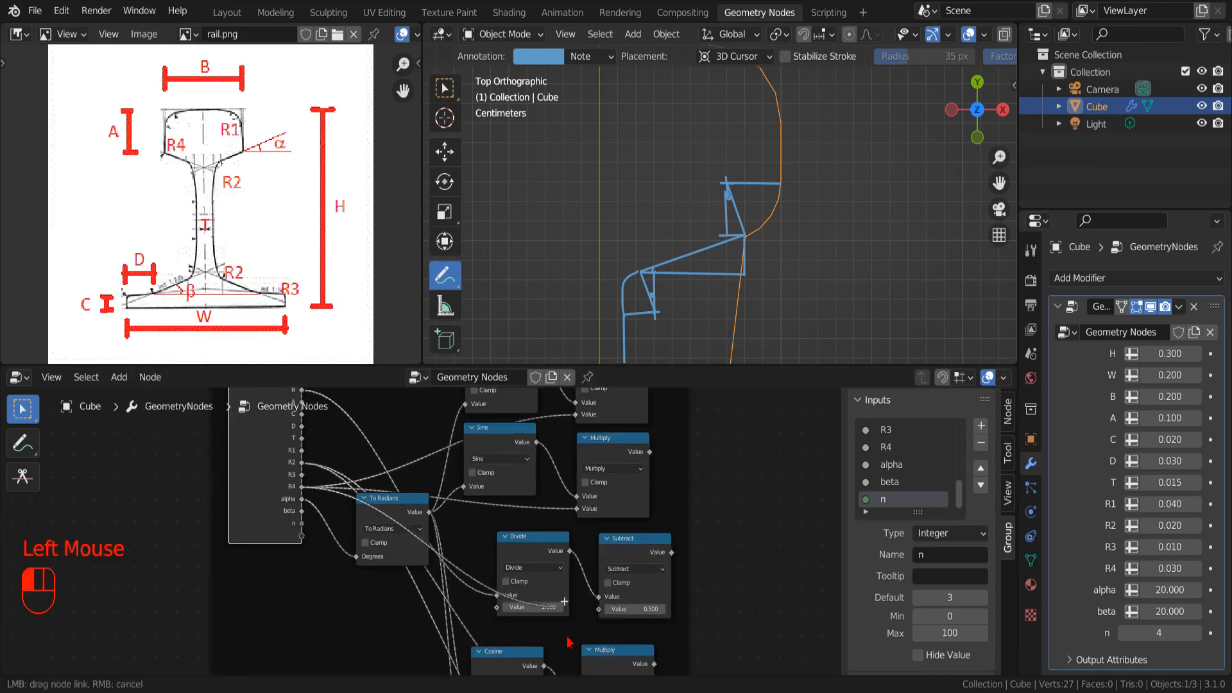
- Add an Add math node that sums the Subtract output and the R4 Sine's Multiply output
left_click(119, 376)
mouse_move(151, 90)
left_click(262, 244)
left_click(712, 571)
left_click_drag(671, 552, 704, 595)
left_click(740, 568)
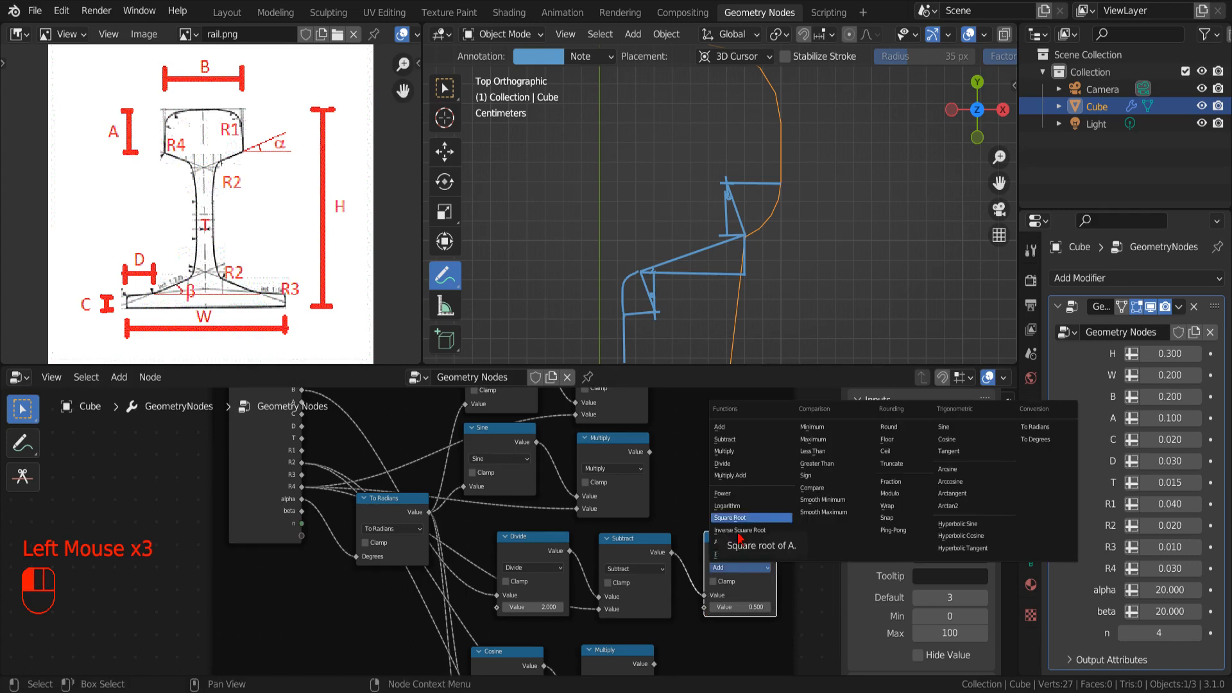
left_click(728, 427)
middle_click_drag(731, 504, 705, 504)
scroll(704, 505, "up", 1)
left_click_drag(631, 443, 658, 522)
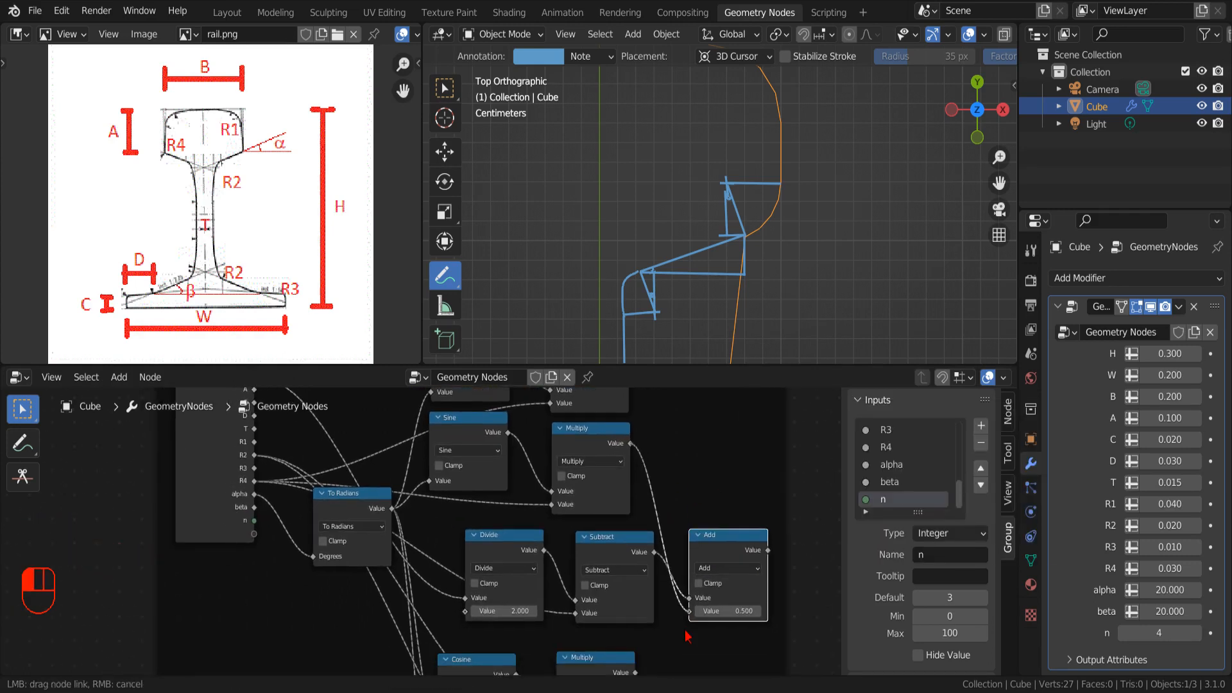
left_click_drag(686, 635, 688, 632)
- Add a Subtract math node after the Add node and connect the Group Input's T to its second value
scroll(697, 525, "down", 2)
scroll(696, 525, "up", 1)
middle_click_drag(696, 525, 658, 498)
left_click(119, 377)
mouse_move(151, 87)
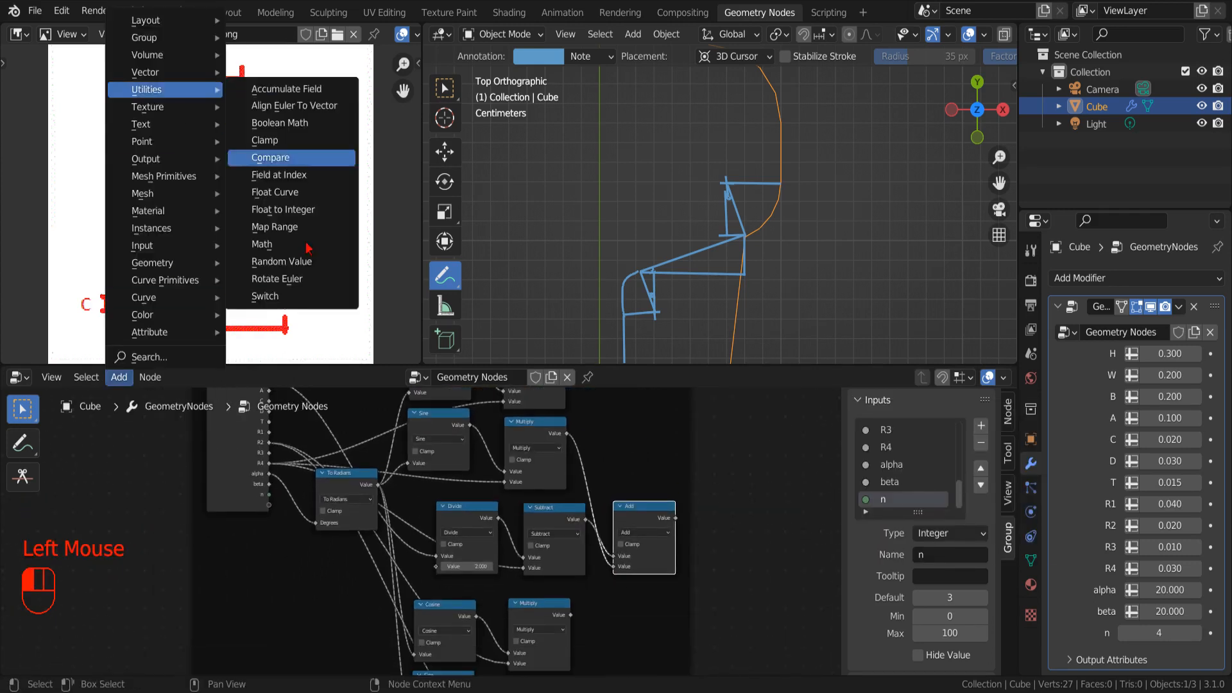
left_click(261, 244)
left_click(738, 536)
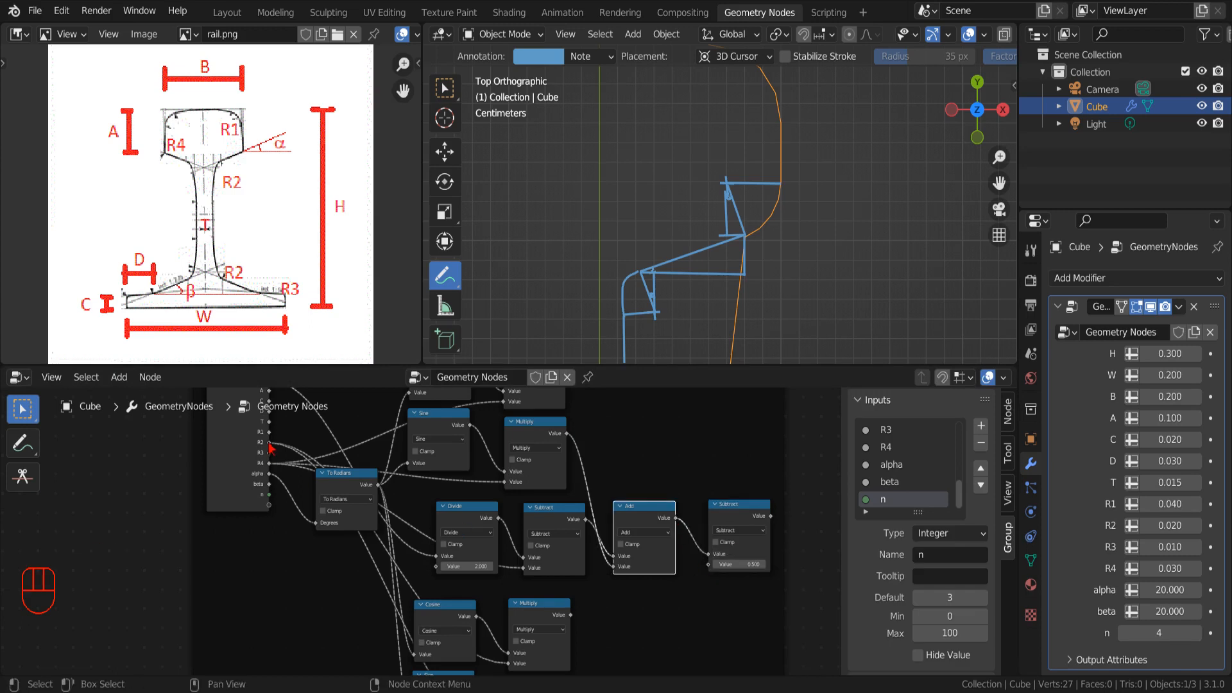
left_click_drag(269, 422, 708, 564)
- Insert a Divide math node by 2 on the link between T and the new Subtract node
left_click(118, 377)
mouse_move(152, 86)
left_click(262, 244)
left_click(615, 594)
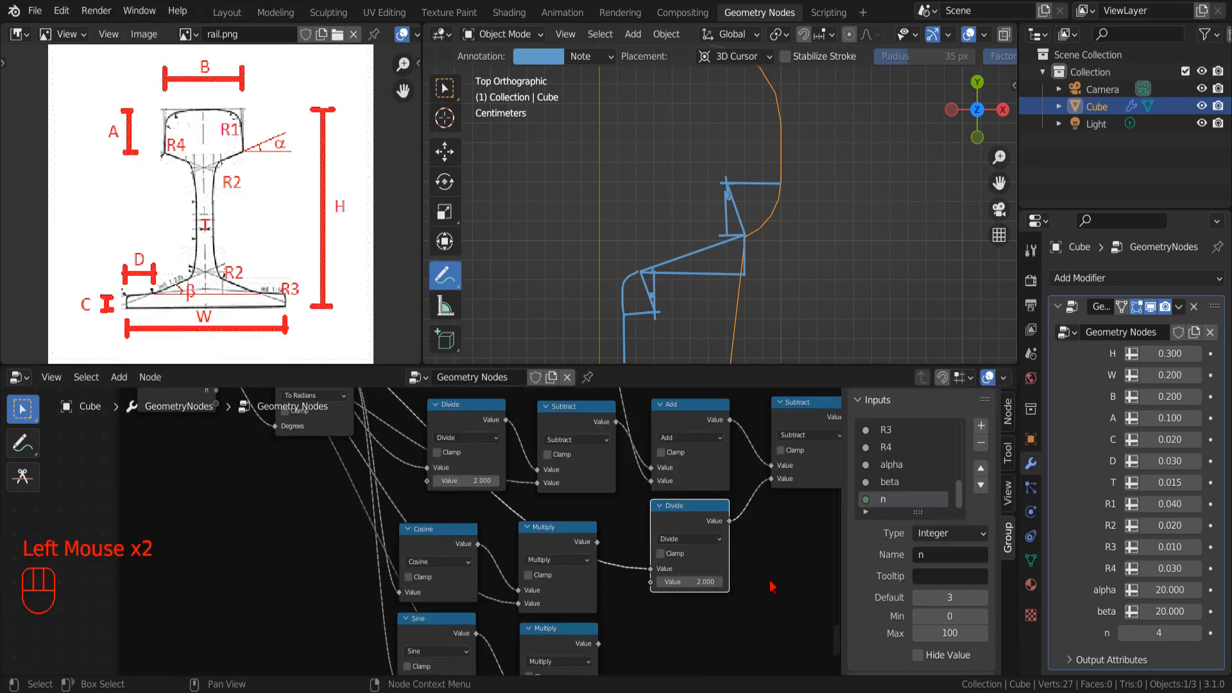
- Add another Subtract math node at the end of the chain and connect the Group Input's R2 to its second value
scroll(770, 586, "down", 1)
left_click(119, 377)
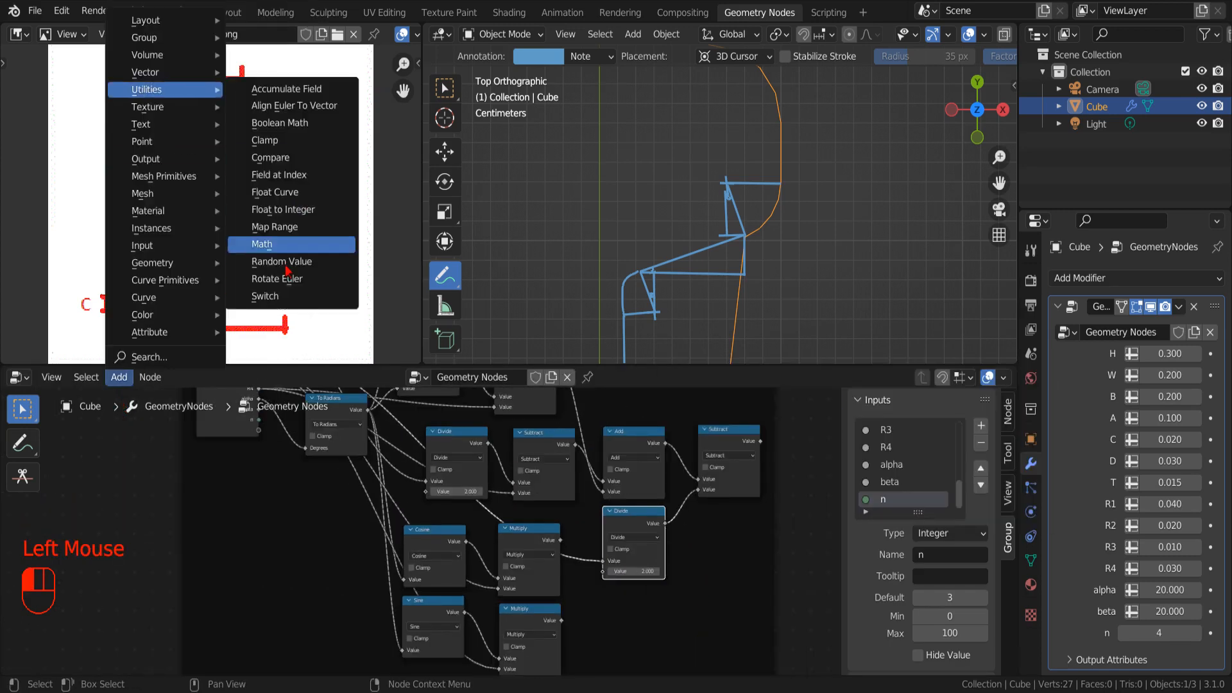
left_click(261, 243)
left_click(782, 480)
middle_click_drag(782, 481, 624, 518)
left_click_drag(649, 523, 653, 466)
left_click_drag(601, 481, 628, 539)
left_click(660, 492)
left_click(654, 531)
middle_click_drag(602, 615, 760, 625)
left_click_drag(258, 420, 611, 539)
- Append an Add math node after the last Subtract and connect the R2 Sine's Multiply output to its second value
left_click(119, 377)
mouse_move(166, 89)
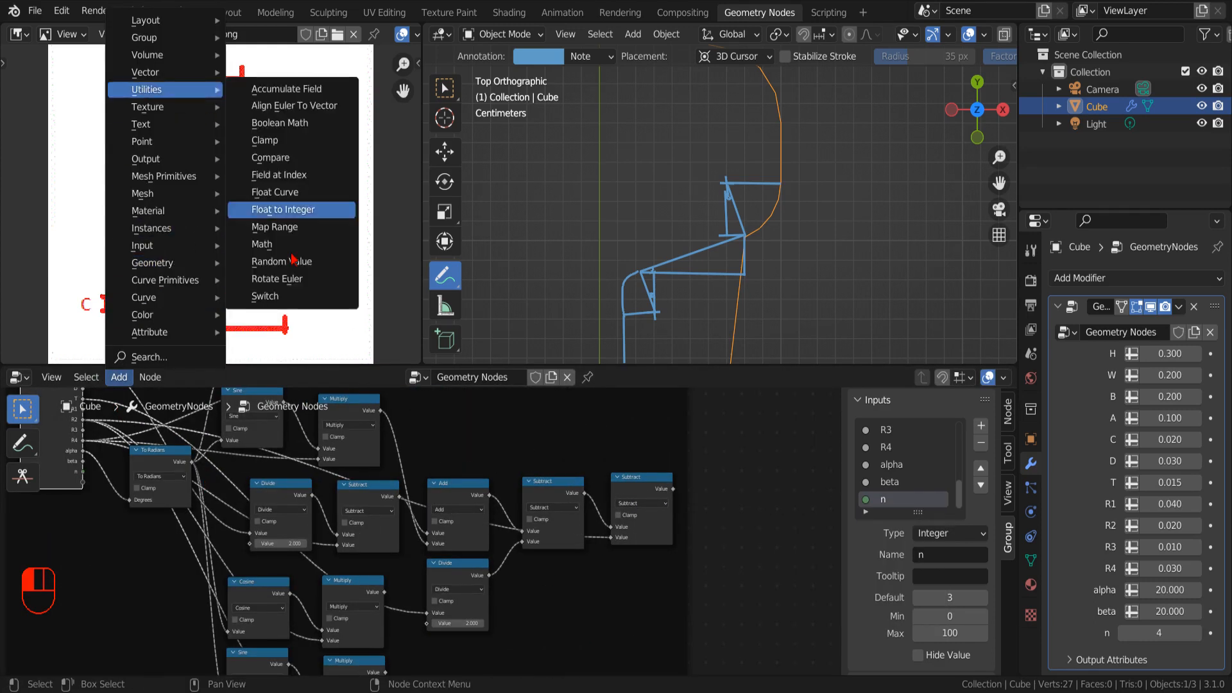
left_click(270, 244)
left_click(702, 505)
middle_click_drag(644, 602, 693, 473)
scroll(652, 595, "up", 4)
scroll(652, 594, "down", 1)
left_click_drag(427, 579, 821, 403)
middle_click_drag(821, 480, 516, 654)
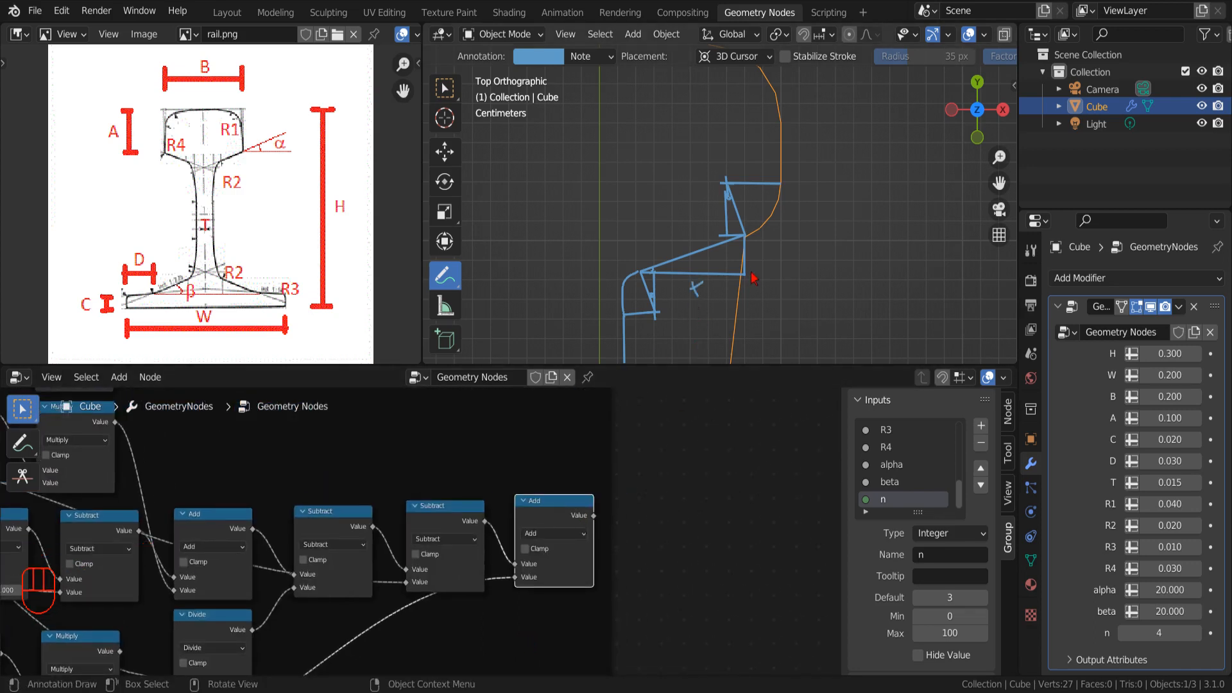
- Add a Tangent math node above the end of the chain and connect the To Radians output to it
scroll(449, 488, "down", 2)
left_click(119, 376)
mouse_move(166, 89)
left_click(269, 245)
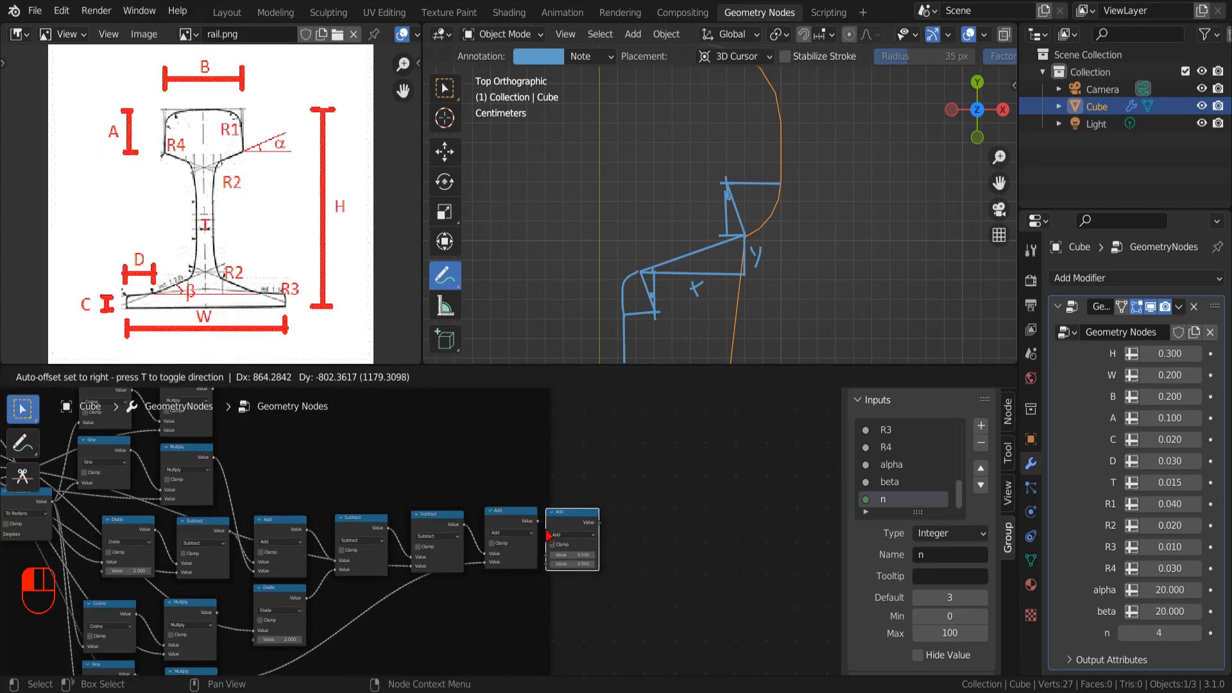
left_click(486, 431)
scroll(591, 456, "up", 2)
left_click(533, 424)
left_click(781, 485)
scroll(578, 487, "down", 4)
middle_click_drag(514, 487, 627, 495)
scroll(627, 494, "up", 5)
left_click_drag(470, 470, 632, 537)
- Add a Multiply math node that multiplies the Tangent output by the last Add node's output
scroll(598, 443, "down", 2)
left_click(119, 377)
mouse_move(165, 89)
left_click(269, 244)
left_click(652, 488)
left_click(669, 486)
left_click(661, 558)
- Add an Add math node that sums the tangent Multiply output and the R4 Cosine's Multiply output
scroll(666, 571, "down", 2)
left_click(119, 377)
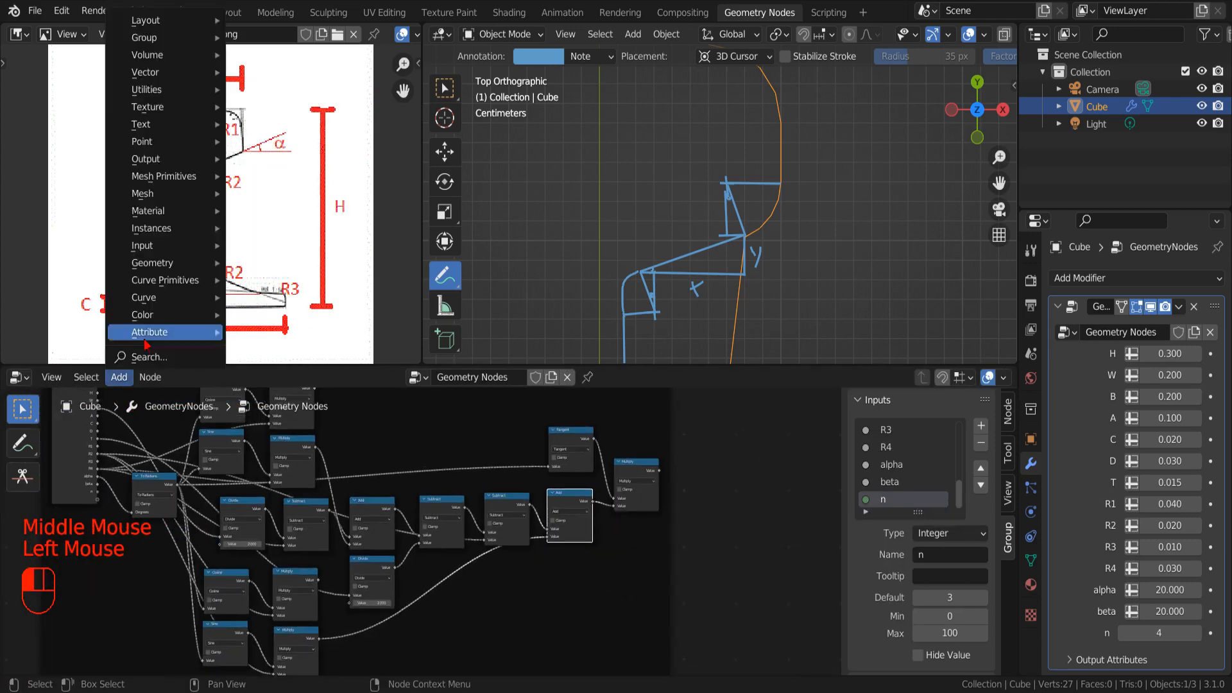
mouse_move(165, 89)
left_click(269, 244)
left_click(669, 454)
scroll(492, 564, "up", 3)
middle_click_drag(334, 462, 492, 564)
left_click_drag(266, 476, 589, 620)
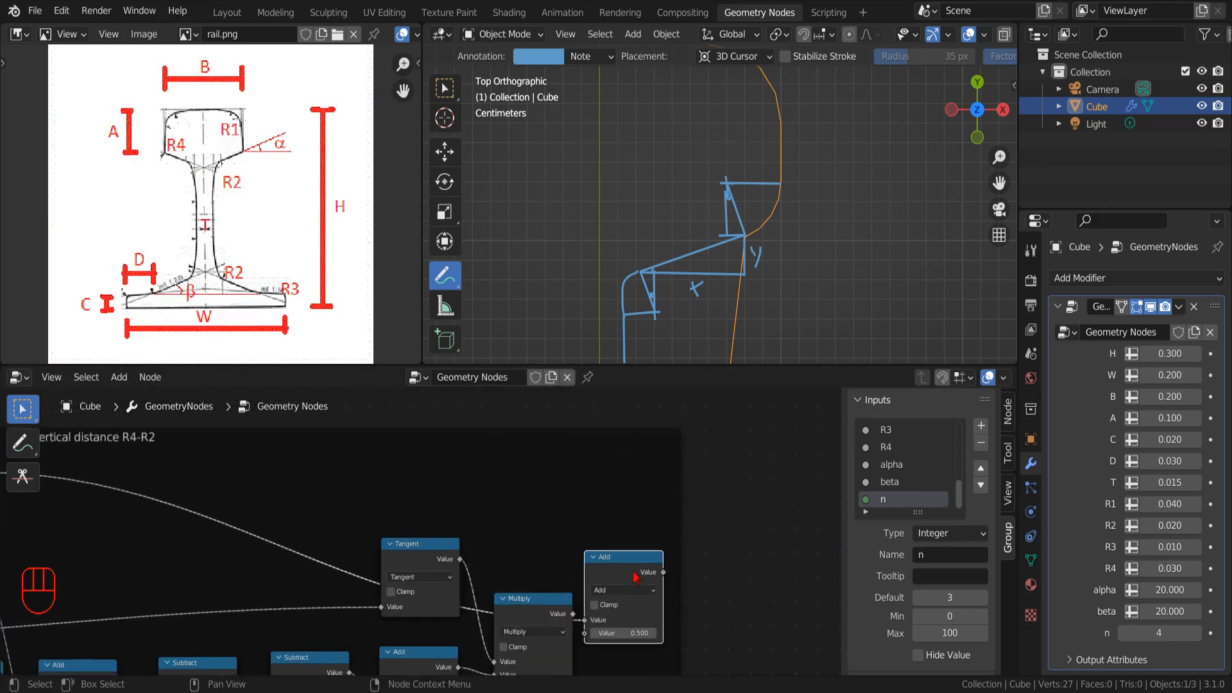
left_click_drag(636, 578, 651, 546)
left_click_drag(571, 612, 604, 602)
- Append a final Add math node and connect the R2 Cosine's Multiply output to its second value
scroll(543, 529, "down", 7)
left_click(119, 376)
left_click(270, 244)
left_click(594, 482)
left_click_drag(586, 454, 604, 495)
middle_click_drag(300, 665, 405, 551)
scroll(404, 591, "up", 2)
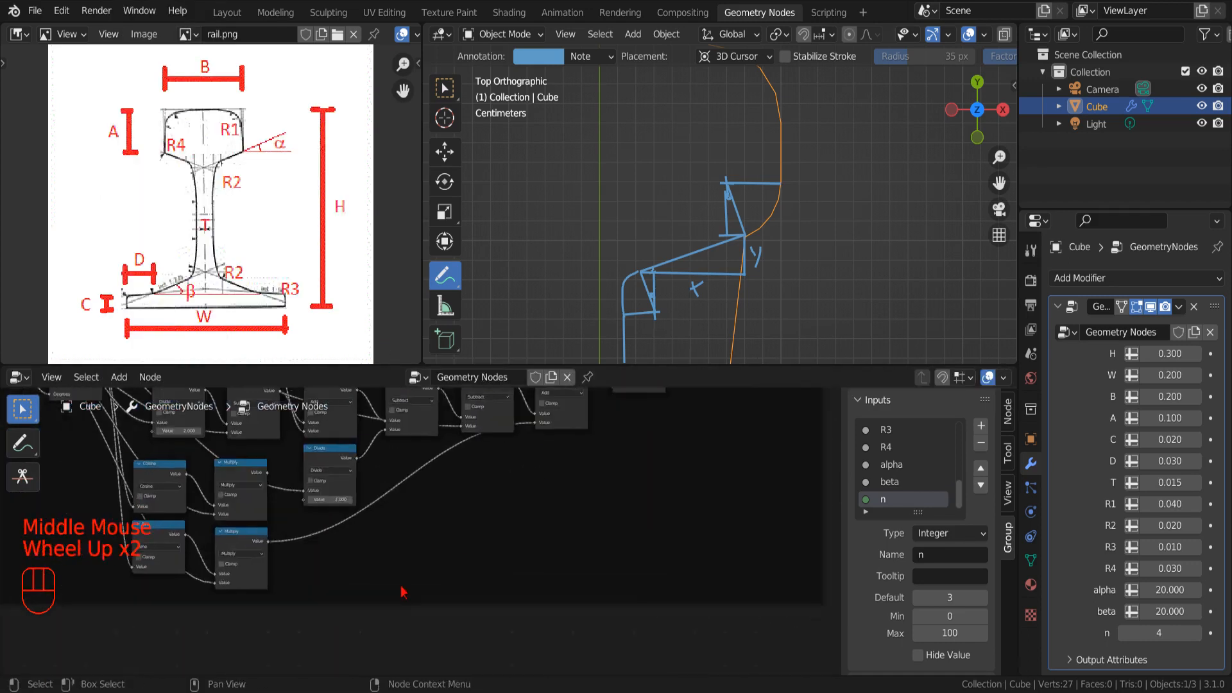
scroll(448, 511, "down", 2)
left_click(353, 443)
left_click(436, 443, "shift")
left_click_drag(455, 431, 687, 566)
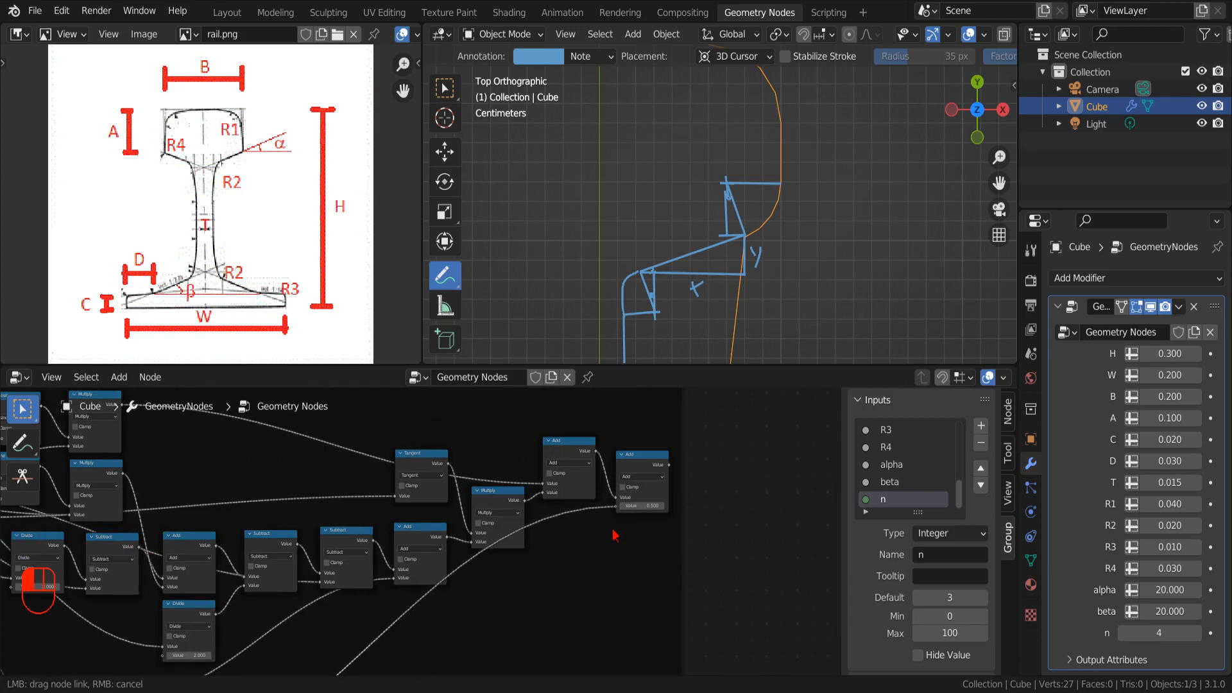
left_click_drag(613, 530, 615, 506)
- Move the vertical distance R4-R2 frame beside the frame holding the upper R2 arc nodes
scroll(553, 591, "down", 6)
middle_click_drag(500, 620, 682, 589)
scroll(649, 588, "up", 2)
scroll(649, 587, "down", 3)
left_click_drag(576, 473, 330, 473)
scroll(458, 514, "down", 1)
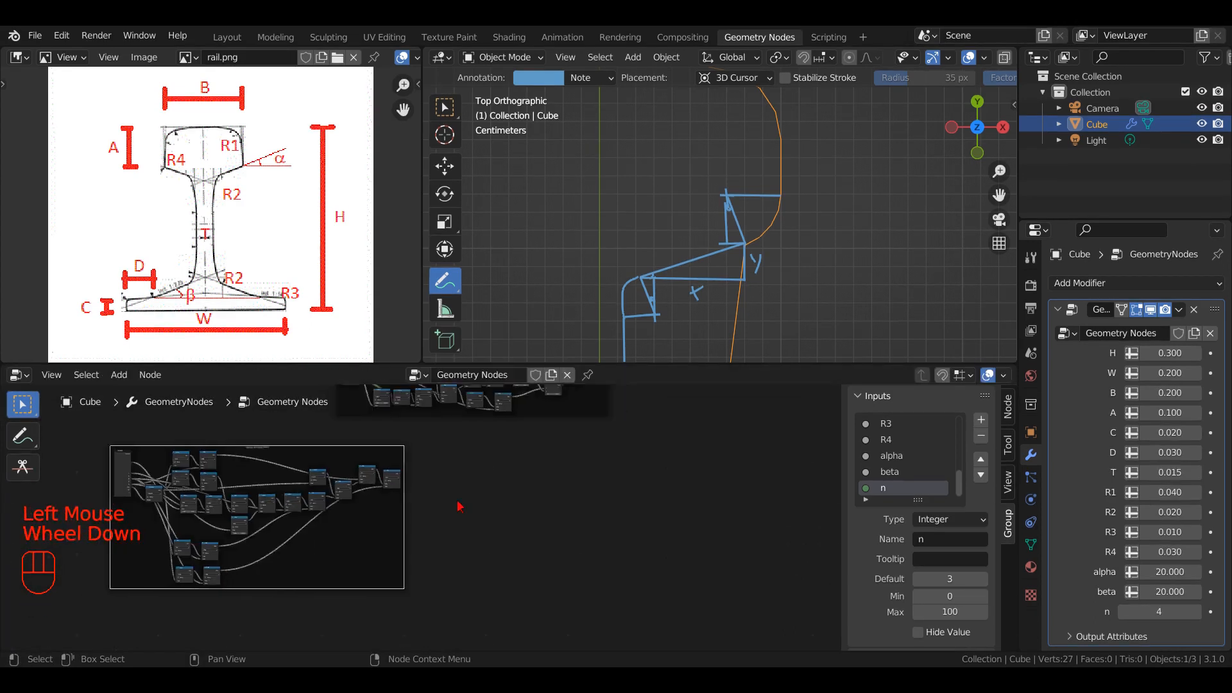
middle_click_drag(457, 506, 567, 565)
scroll(567, 565, "down", 2)
left_click_drag(517, 545, 457, 462)
scroll(457, 462, "up", 1)
scroll(498, 561, "up", 11)
middle_click_drag(533, 580, 505, 523)
scroll(505, 523, "up", 3)
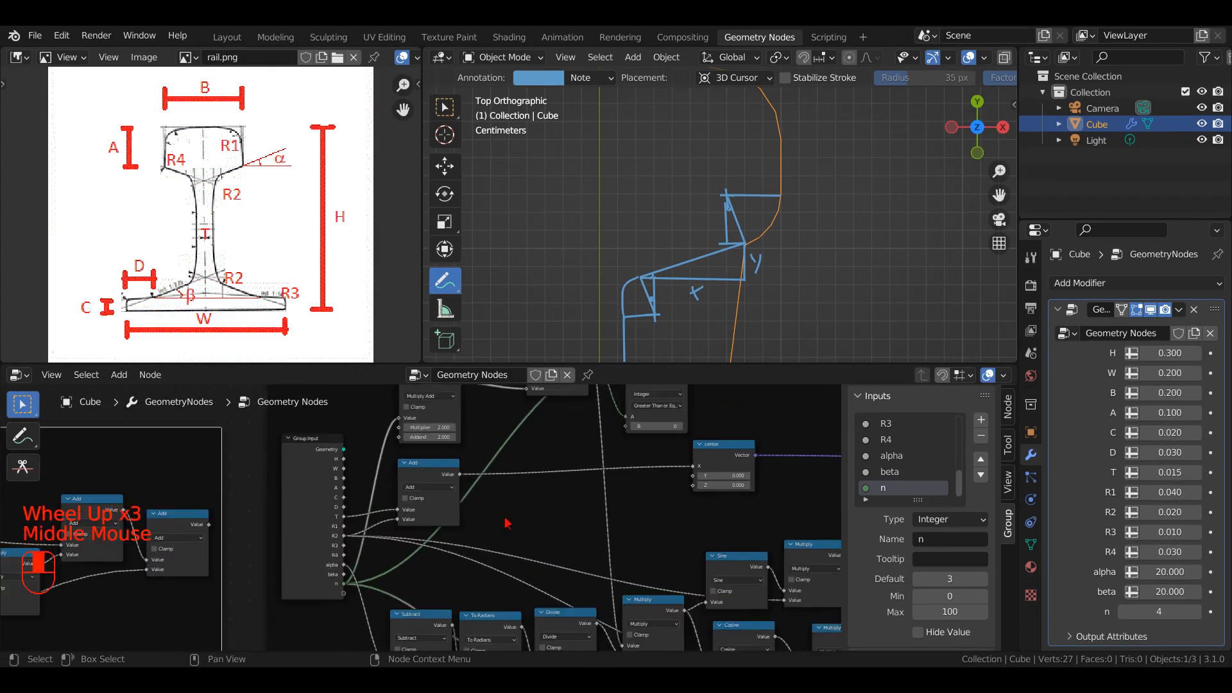
- Feed center's Y with a Subtract math node that subtracts input A from input H in the upper R2 frame
scroll(507, 518, "up", 1)
scroll(516, 518, "down", 3)
scroll(516, 519, "up", 3)
scroll(369, 504, "up", 3)
left_click_drag(315, 437, 793, 460)
left_click(119, 375)
mouse_move(166, 108)
left_click(250, 250)
left_click(674, 482)
left_click(700, 495)
left_click(696, 480)
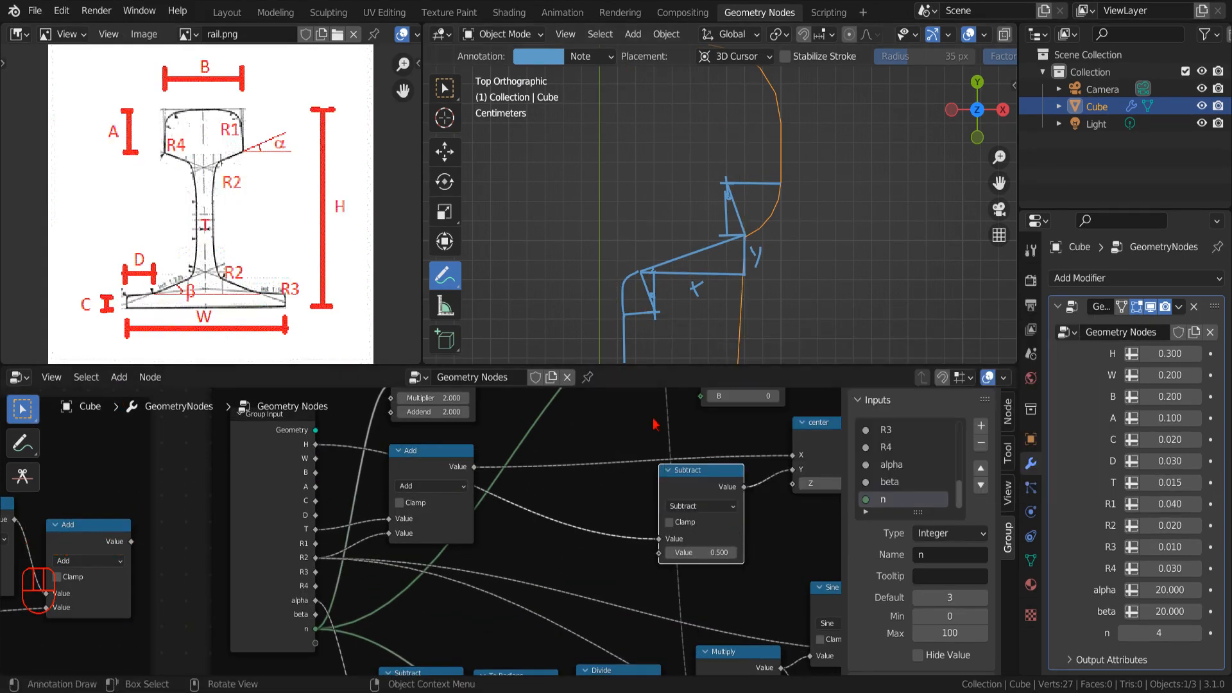
left_click_drag(315, 487, 663, 581)
middle_click_drag(627, 601, 644, 567)
- Insert an Add math node between Subtract and center's Y, and connect input R4 to its second value
left_click(119, 376)
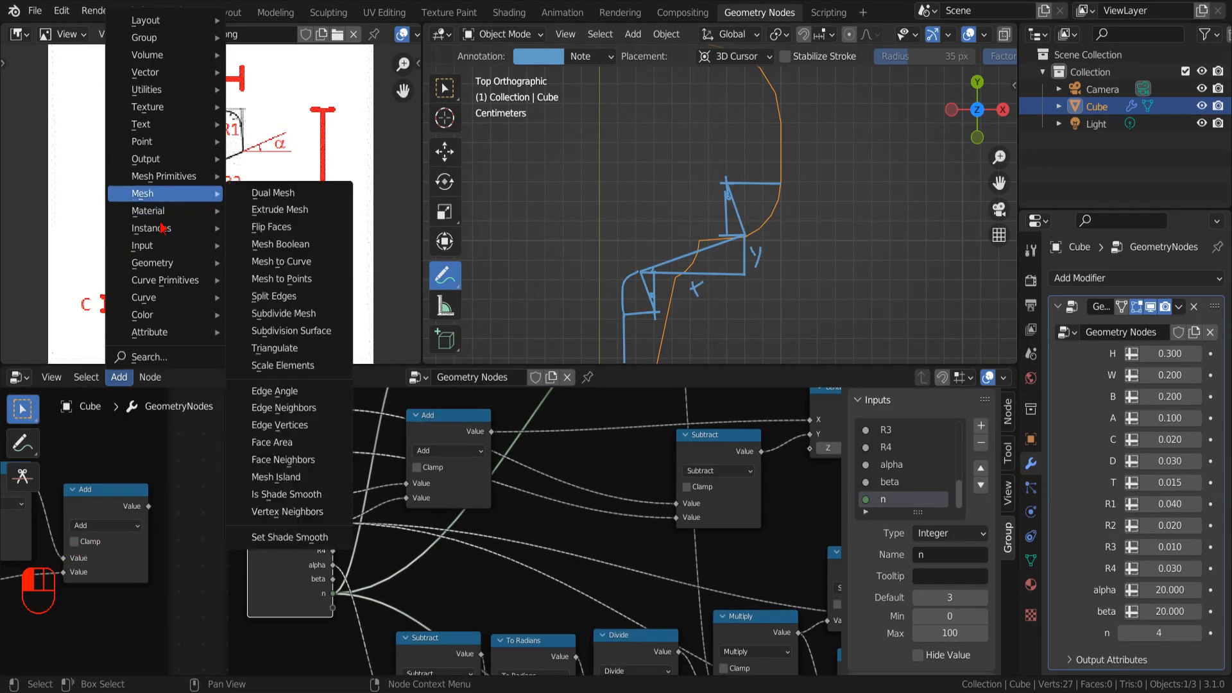
mouse_move(166, 108)
left_click(251, 256)
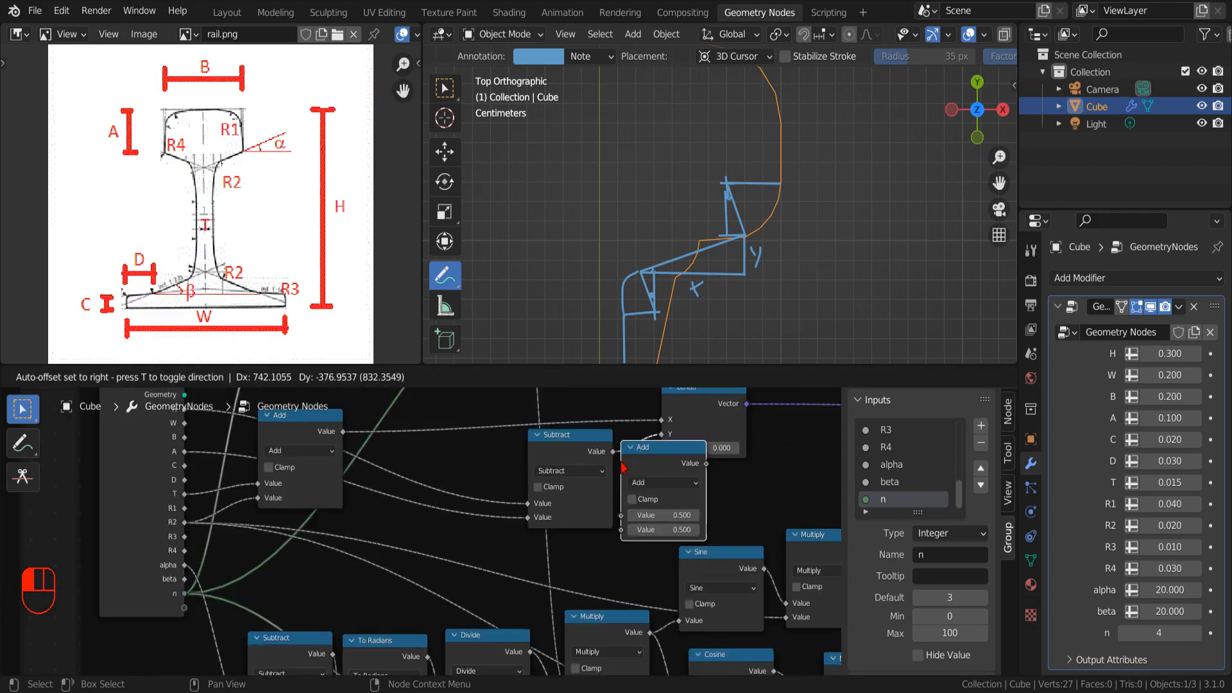
left_click(626, 475)
left_click_drag(569, 471, 481, 495)
left_click_drag(703, 490, 631, 473)
left_click_drag(184, 550, 590, 527)
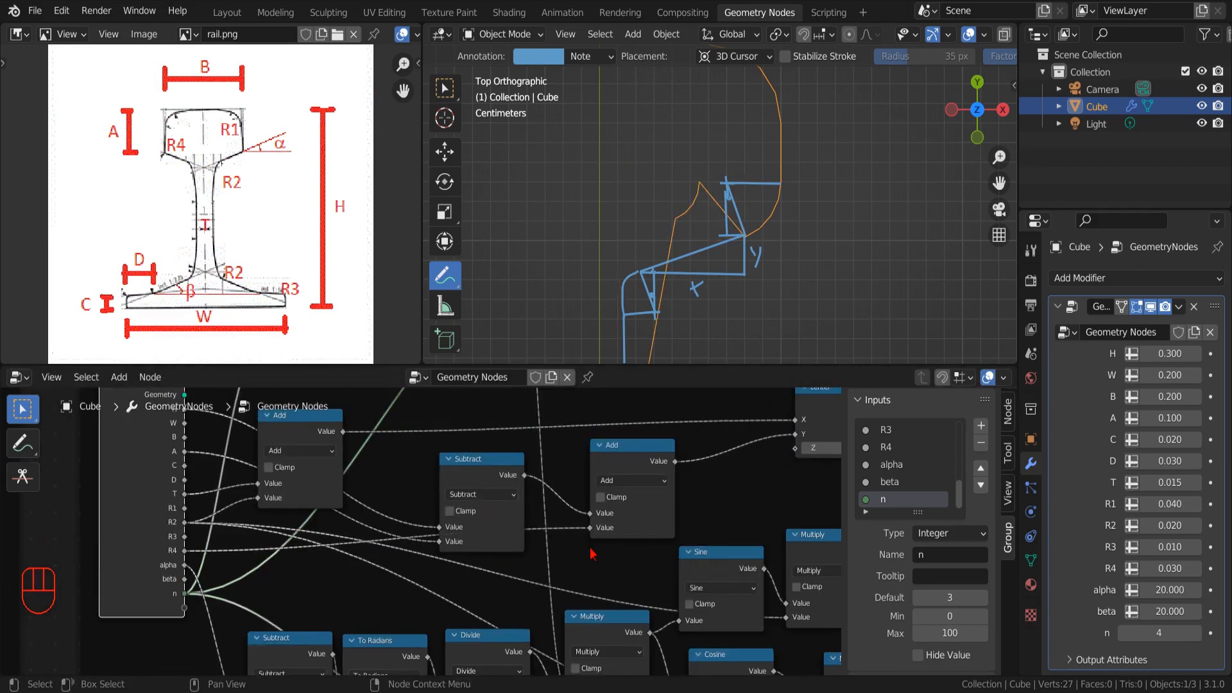
- Insert a second Subtract math node before center's Y and connect the R4-R2 vertical distance output to its second value
scroll(682, 500, "down", 2)
left_click(119, 377)
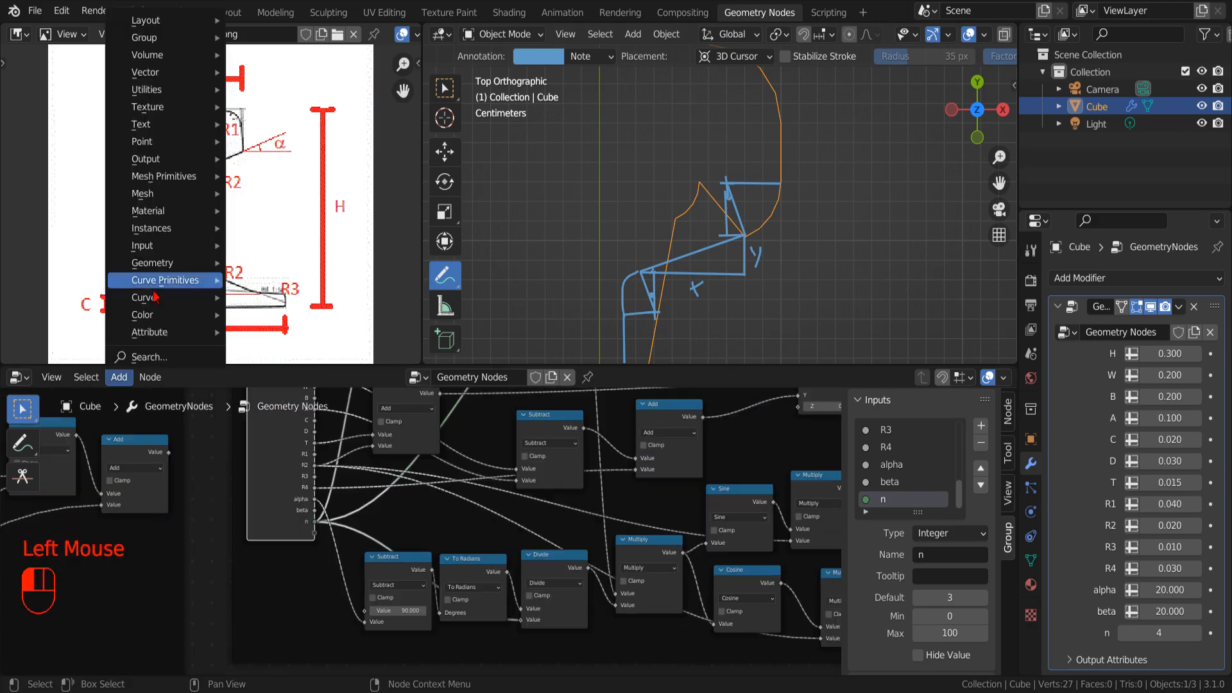
mouse_move(161, 89)
left_click(250, 174)
left_click(732, 449)
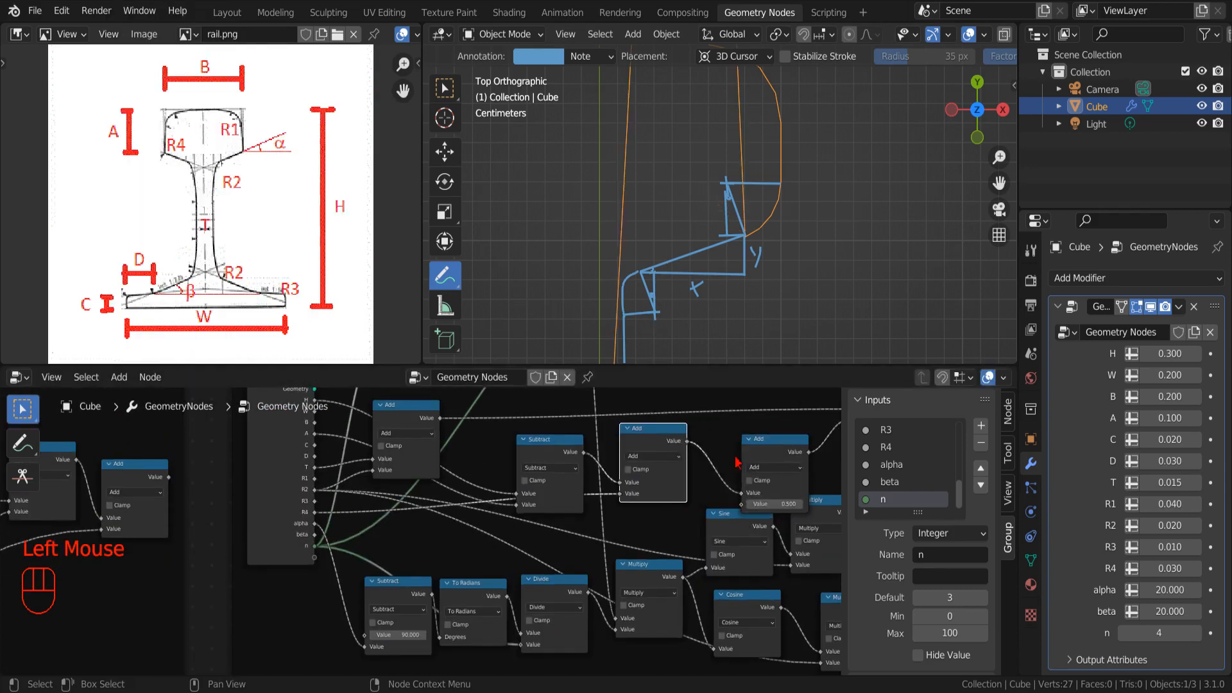
left_click(755, 452)
left_click(762, 508)
left_click_drag(761, 447, 759, 448)
middle_click_drag(449, 482, 449, 502)
left_click_drag(169, 498, 718, 511)
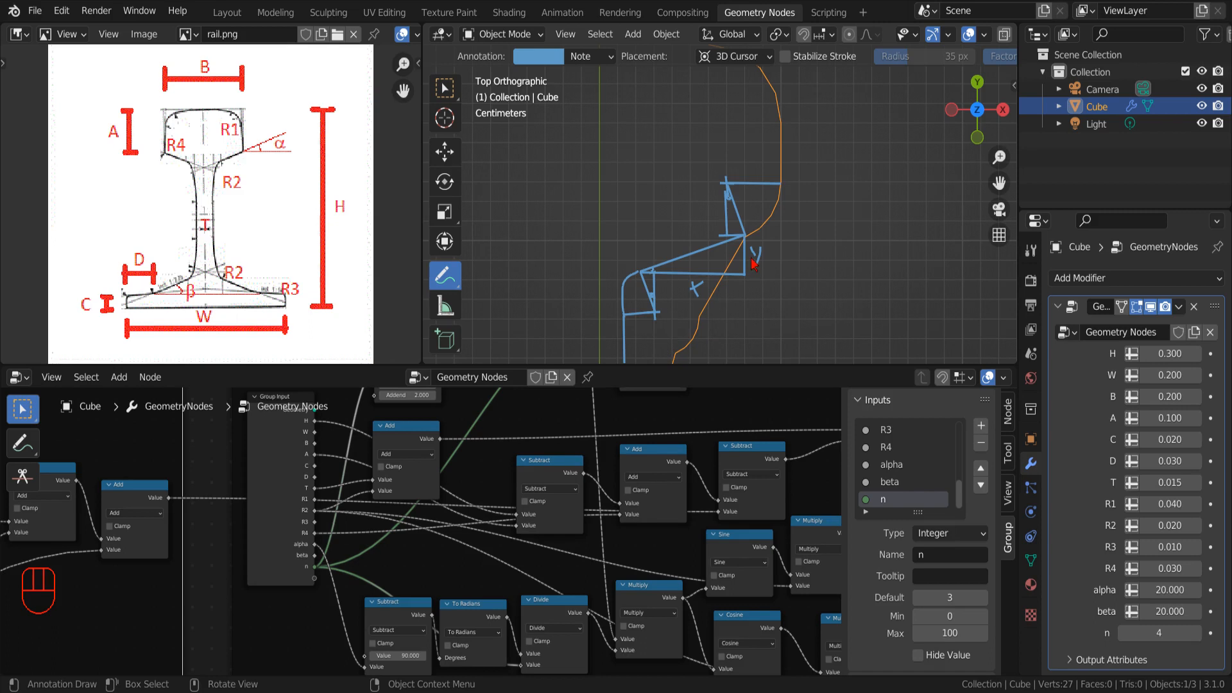
- Space out the Subtract, To Radians, Divide and Multiply nodes of the upper R2 angle chain
scroll(712, 443, "down", 5)
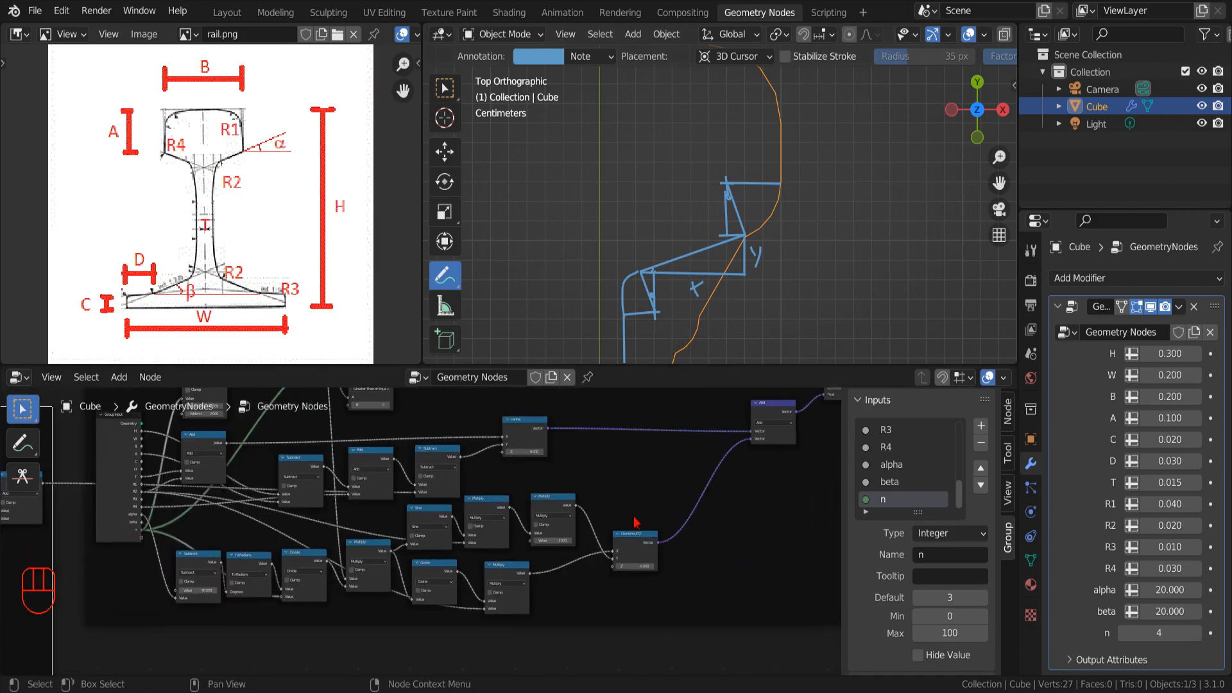
scroll(635, 514, "up", 5)
middle_click_drag(692, 476, 639, 477)
scroll(640, 477, "up", 3)
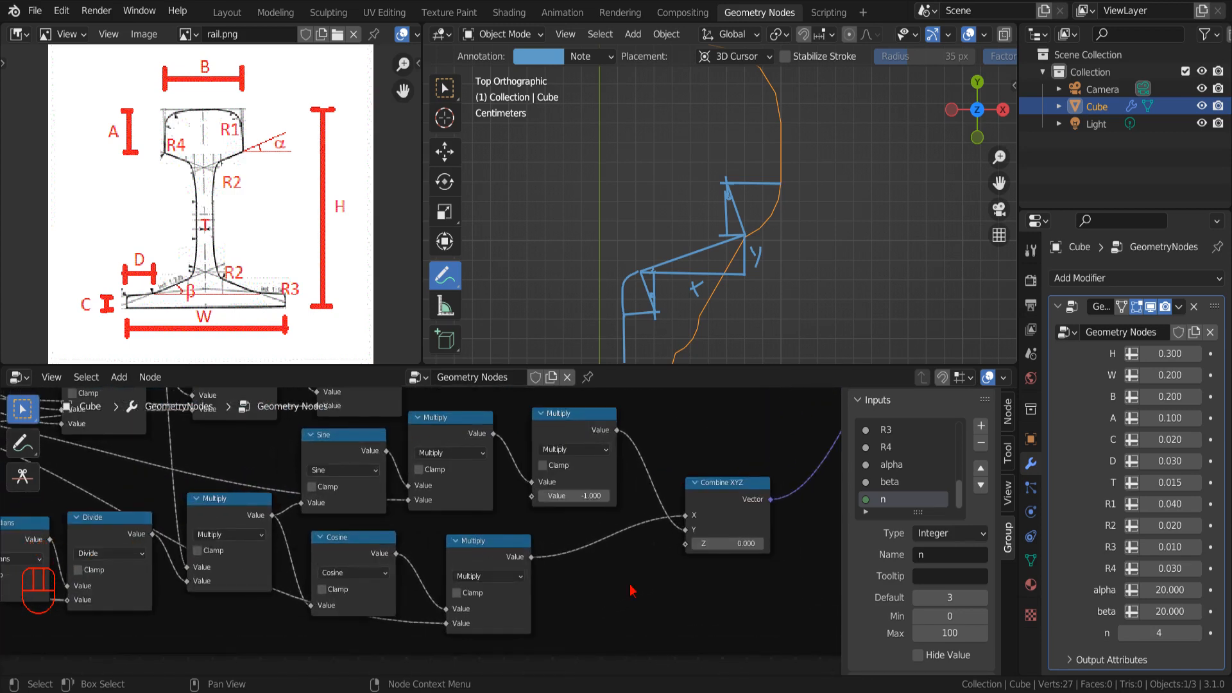
scroll(617, 580, "down", 2)
middle_click_drag(424, 591, 593, 561)
middle_click_drag(417, 594, 583, 558)
scroll(371, 481, "up", 3)
left_click_drag(372, 474, 317, 479)
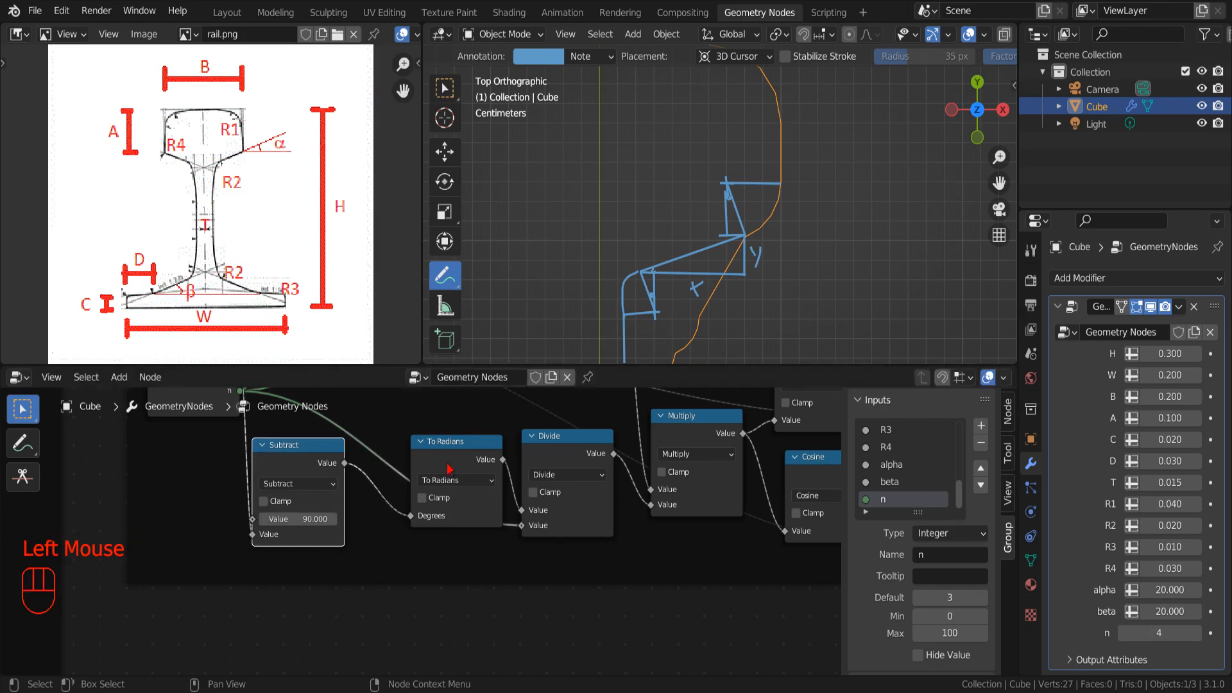
left_click_drag(447, 467, 415, 483)
left_click_drag(556, 464, 532, 485)
scroll(537, 595, "up", 1)
middle_click_drag(659, 570, 433, 580)
scroll(433, 580, "up", 1)
left_click_drag(538, 472, 497, 491)
scroll(498, 491, "down", 2)
middle_click_drag(498, 491, 472, 557)
- Insert an Add math node after the angle Multiply node and connect its output to both Sine and Cosine
left_click(118, 376)
left_click(290, 290)
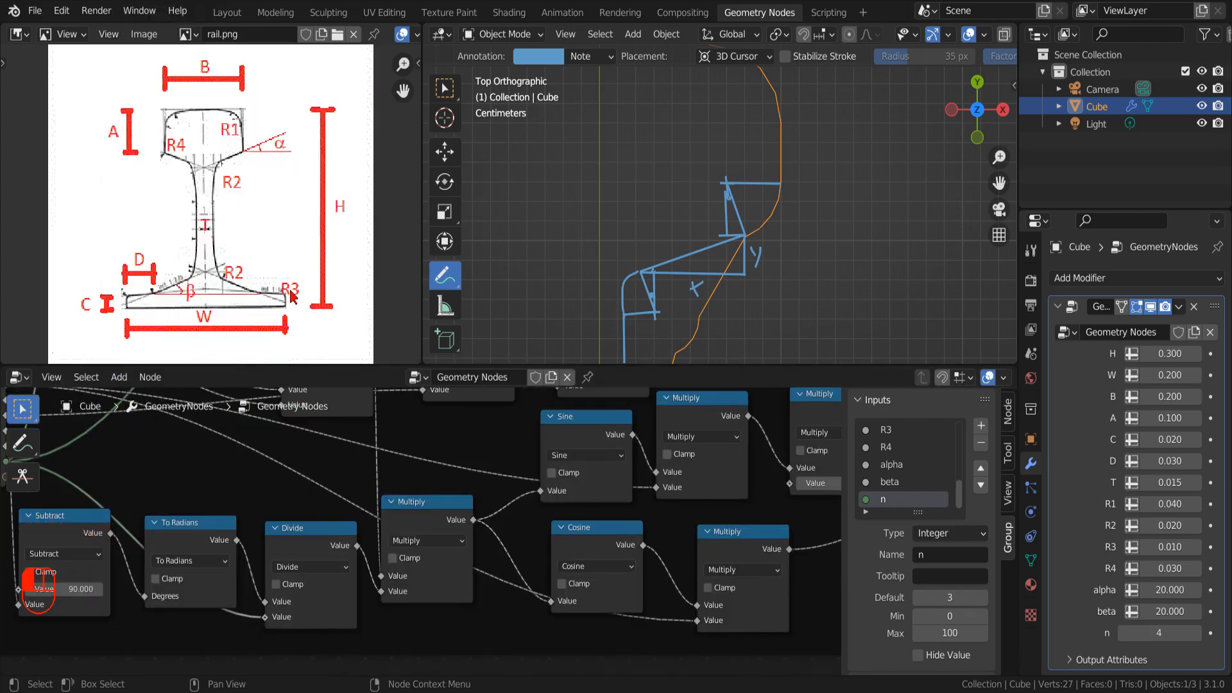
left_click(497, 491)
scroll(513, 500, "down", 2)
left_click_drag(696, 536, 786, 536)
left_click_drag(611, 553, 706, 572)
scroll(588, 530, "up", 3)
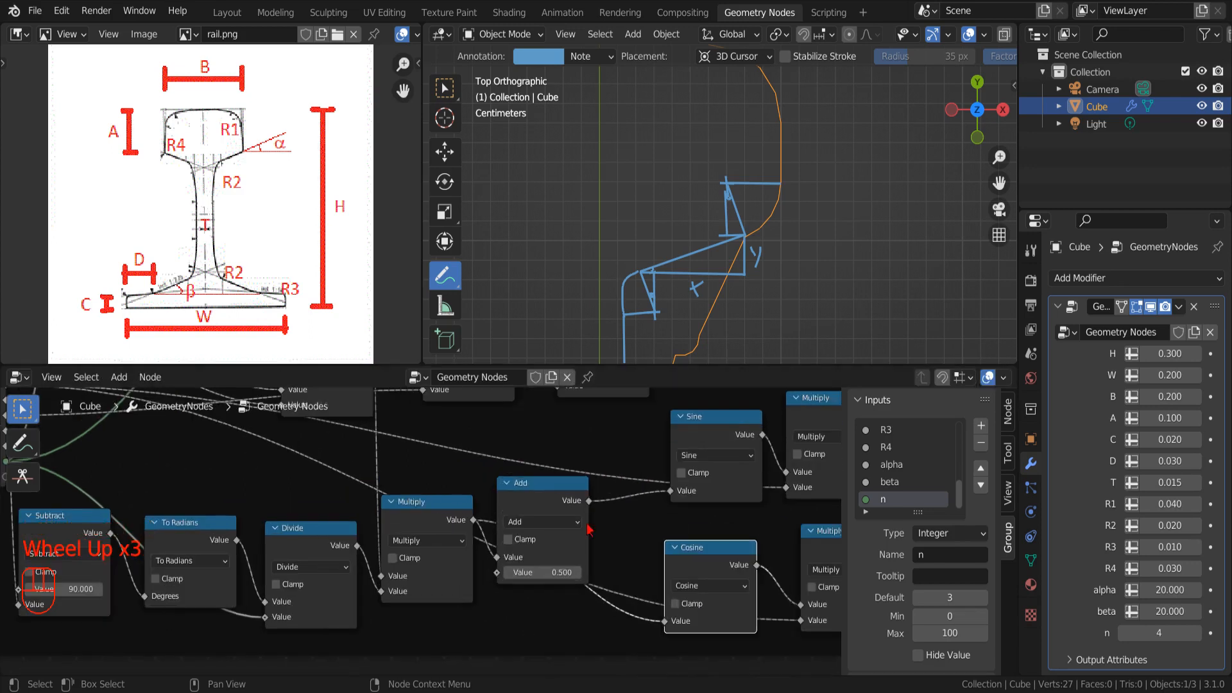
left_click_drag(589, 501, 665, 621)
- Convert the alpha input with a To Radians node and connect it to the second value of the angle Add node
scroll(537, 642, "down", 2)
middle_click_drag(534, 641, 674, 623)
middle_click_drag(383, 496, 428, 538)
scroll(428, 538, "up", 2)
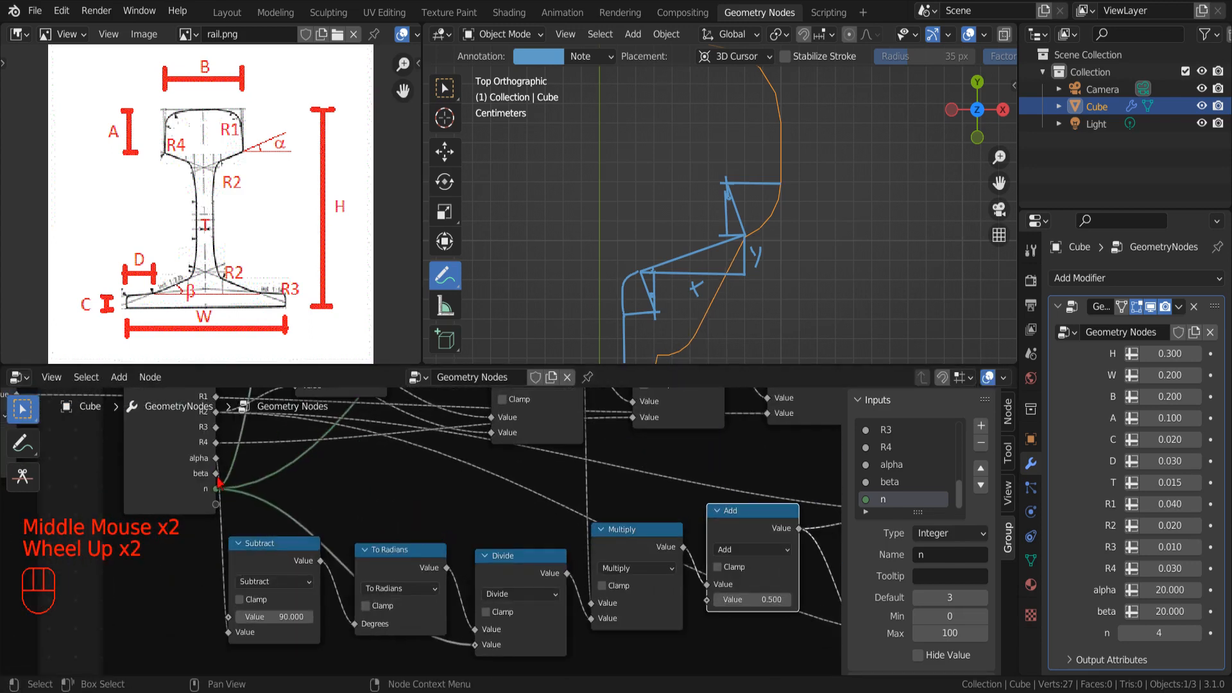
left_click_drag(218, 488, 368, 512)
type("toradi")
left_click(411, 511)
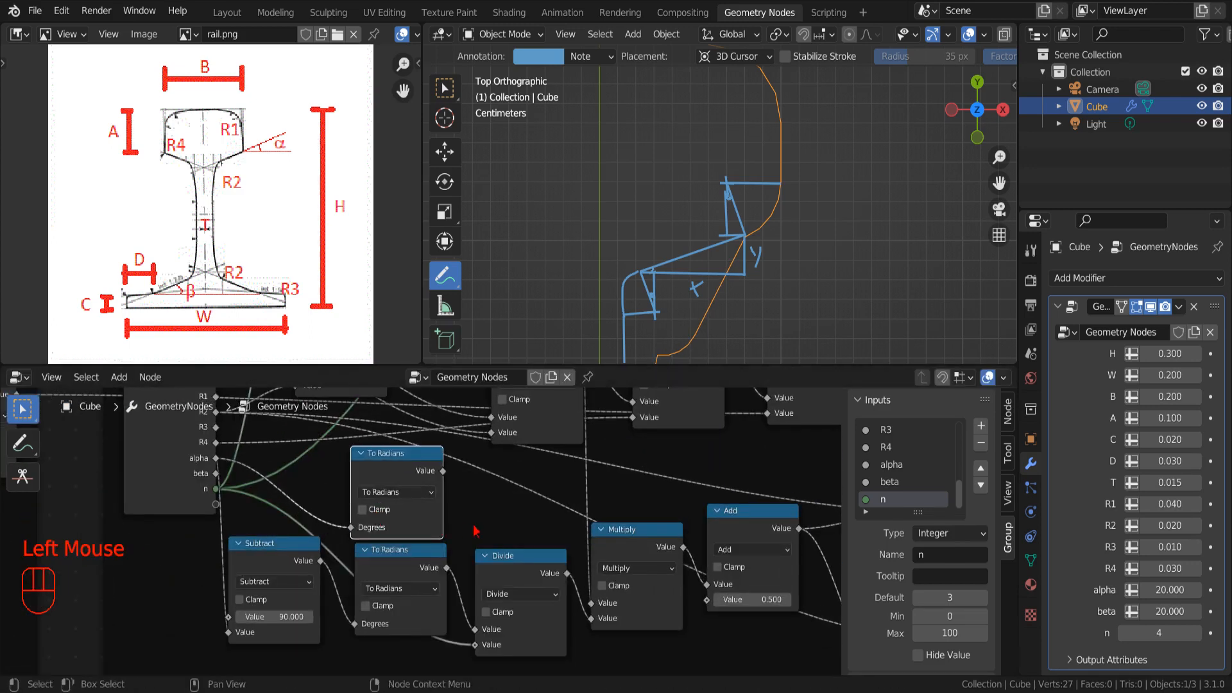
middle_click_drag(685, 569, 489, 523)
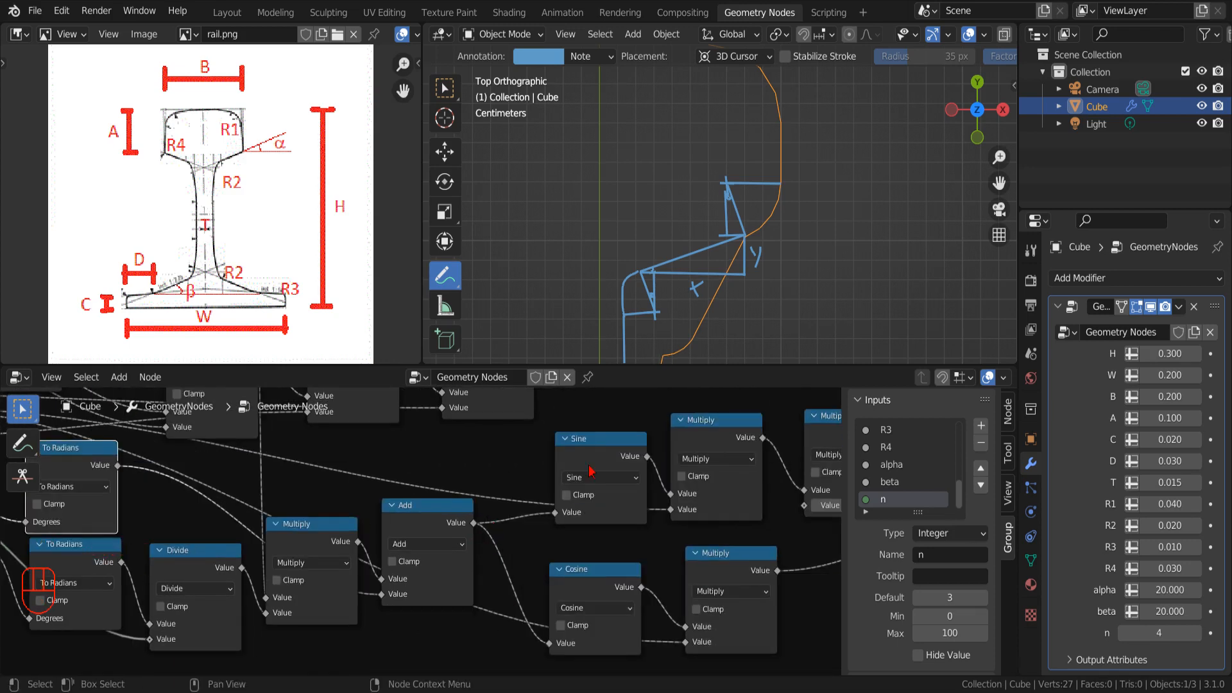
- Delete the -1 Multiply node and connect the Sine's Multiply output to the X of Combine XYZ
left_click_drag(589, 467, 555, 469)
middle_click_drag(555, 469, 288, 483)
left_click(565, 449)
key("x")
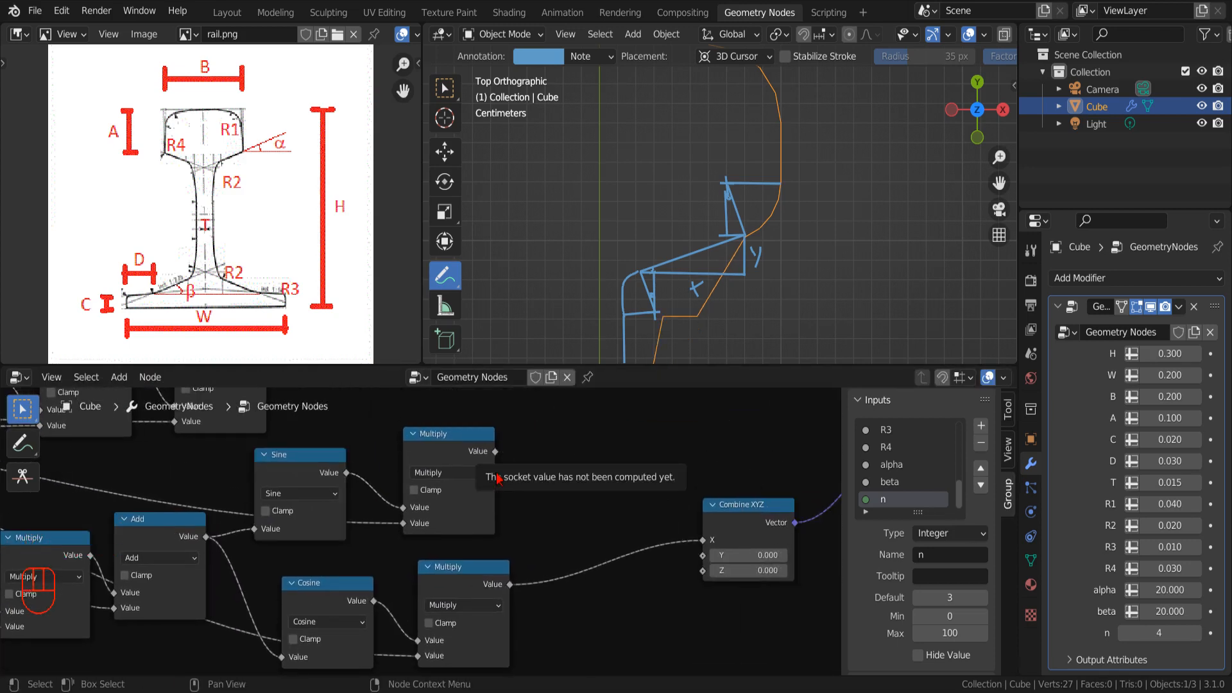
left_click_drag(495, 452, 701, 562)
- Insert a Multiply node with value -1 before Combine XYZ's X, and connect the Cosine's Multiply output to Y
left_click(119, 377)
mouse_move(166, 91)
left_click(276, 244)
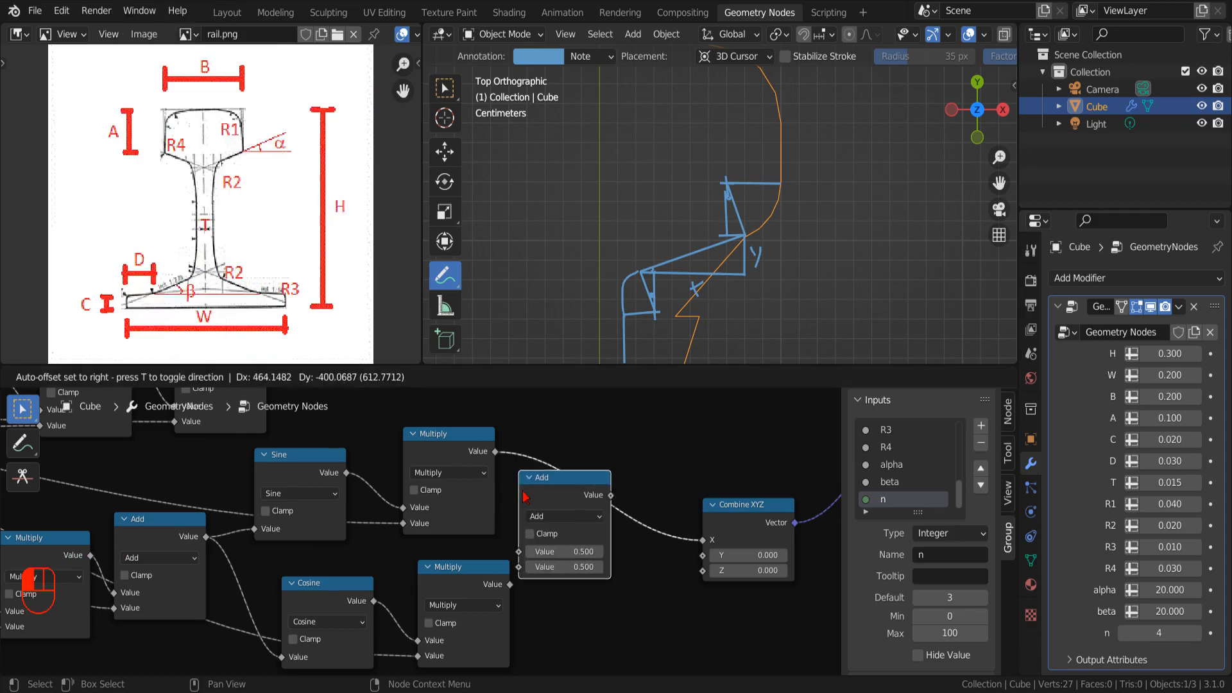
left_click(561, 495)
left_click(602, 517)
left_click(587, 374)
left_click(602, 568)
key("Return")
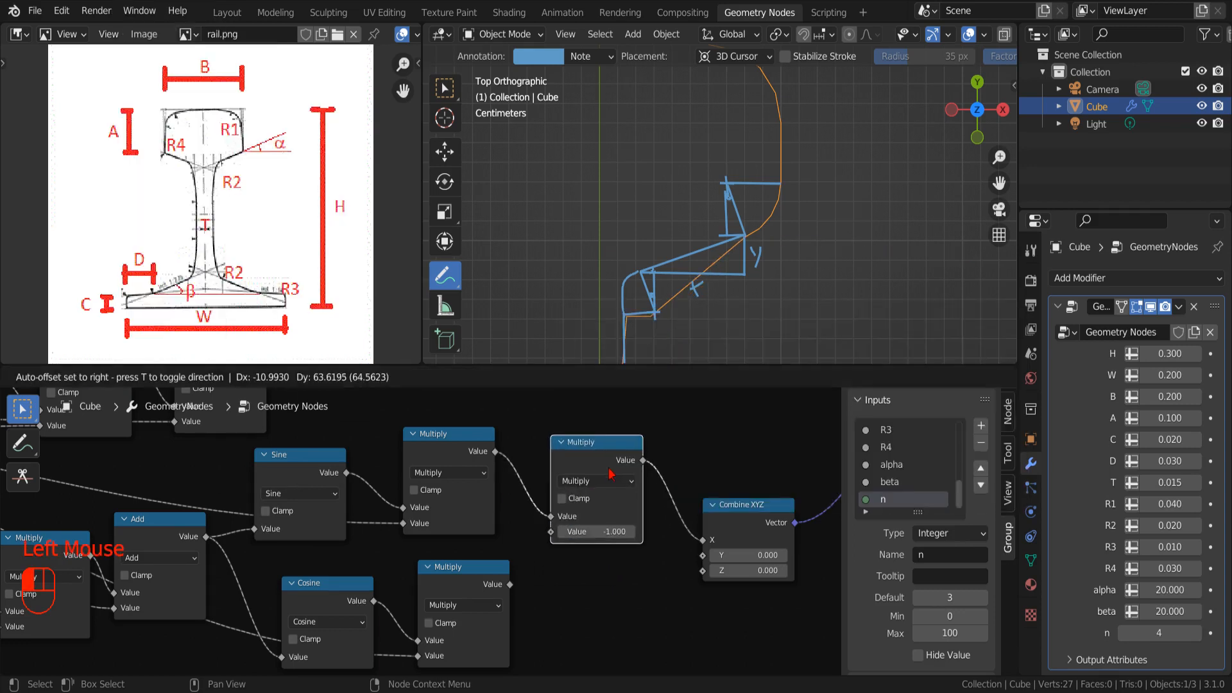
middle_click_drag(613, 657, 611, 567)
scroll(611, 567, "up", 1)
left_click_drag(522, 498, 730, 465)
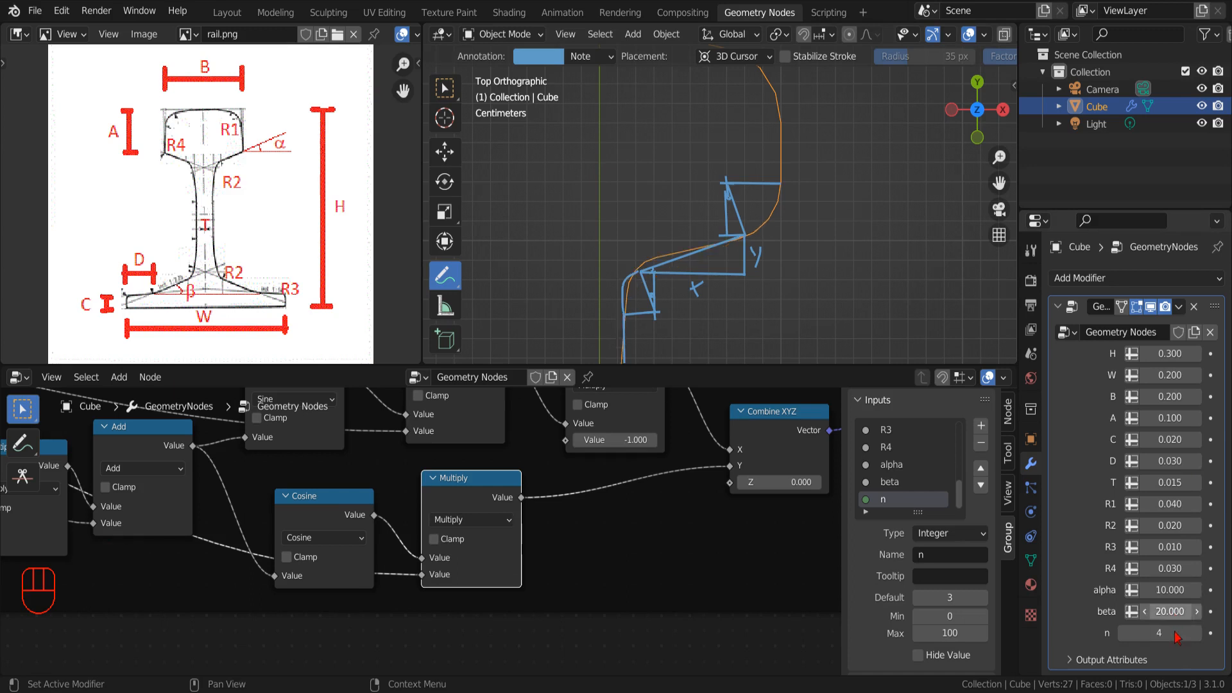
- Erase the blue annotation strokes drawn over the rail profile in the viewport
left_click_drag(445, 275, 498, 393)
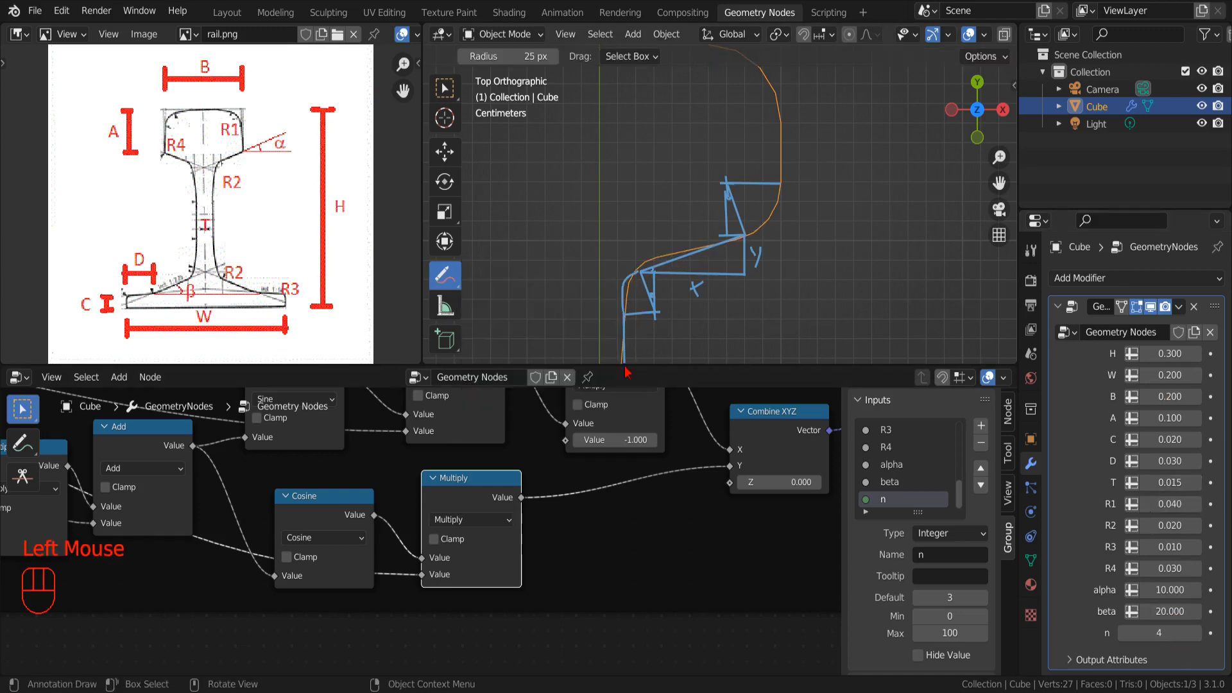
left_click_drag(625, 366, 732, 186)
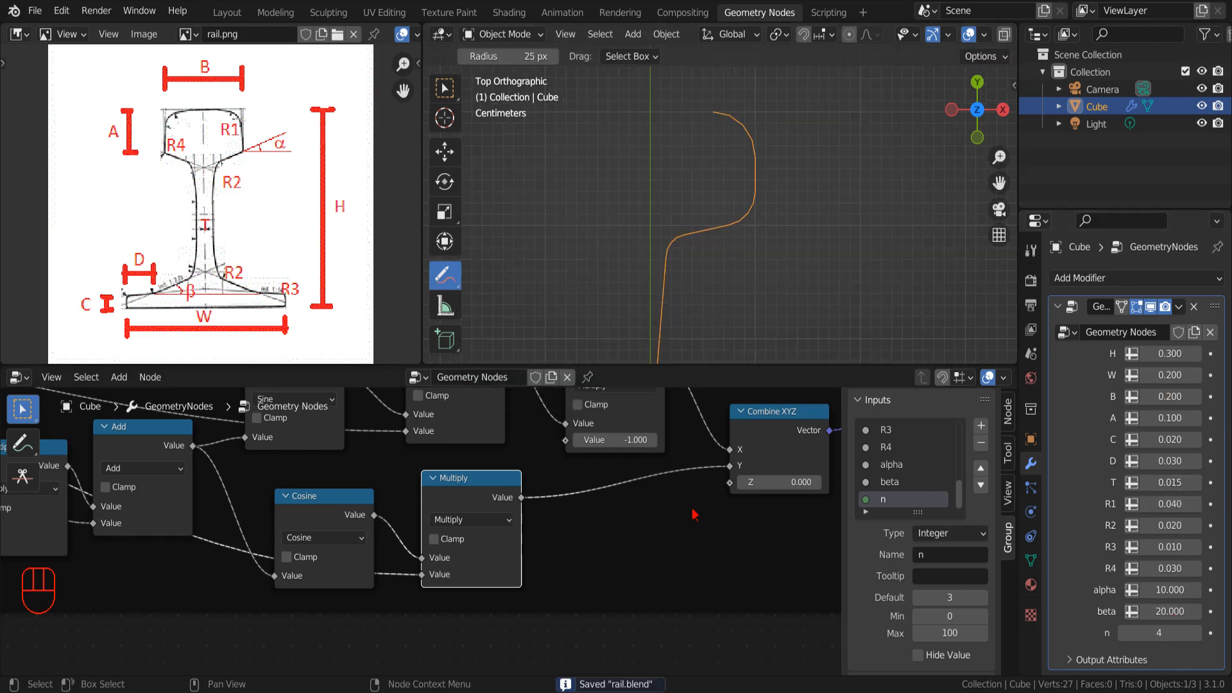
- Insert a Divide math node that divides input T by 2 before the Add node feeding center's X
scroll(690, 507, "down", 7)
middle_click_drag(686, 488, 775, 554)
scroll(776, 554, "up", 11)
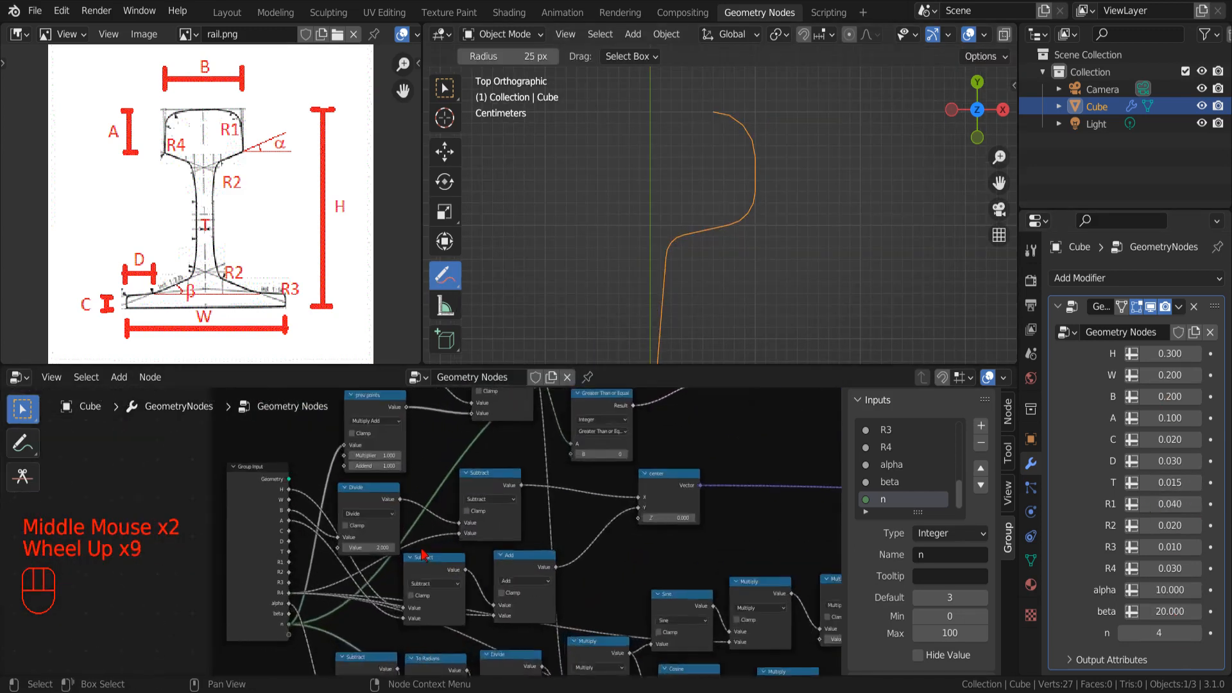
scroll(777, 555, "down", 3)
middle_click_drag(471, 630, 517, 682)
scroll(422, 531, "up", 4)
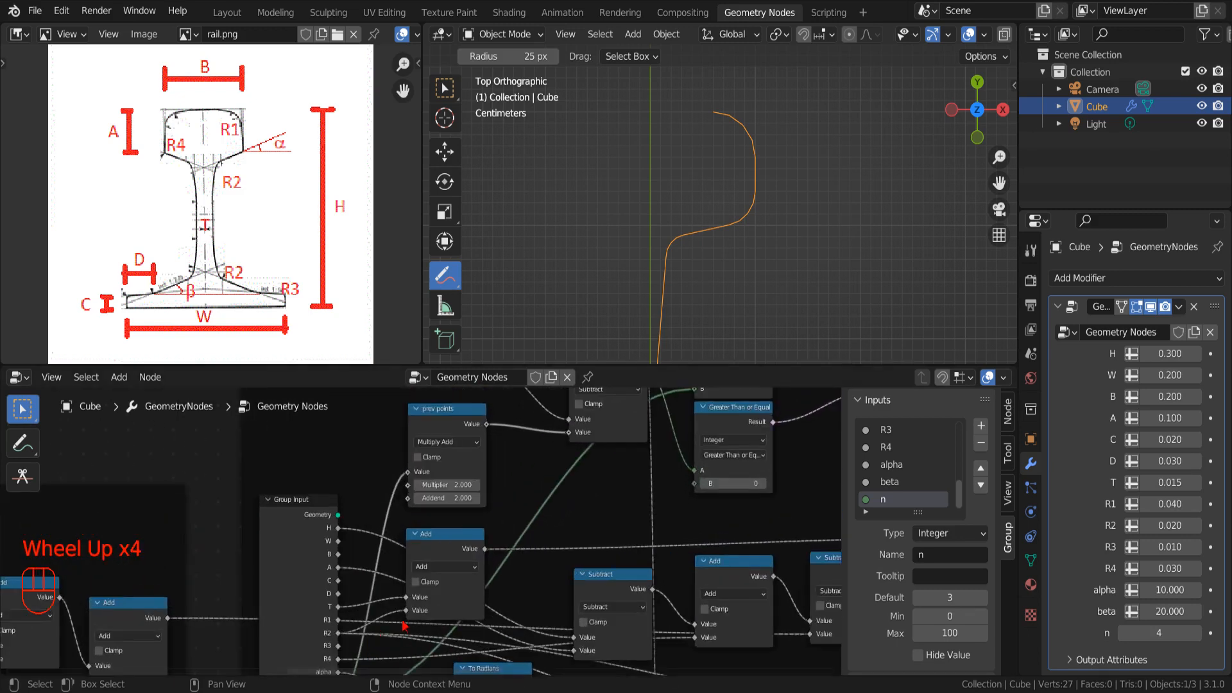
left_click_drag(442, 569, 523, 556)
middle_click_drag(522, 555, 639, 505)
left_click(118, 376)
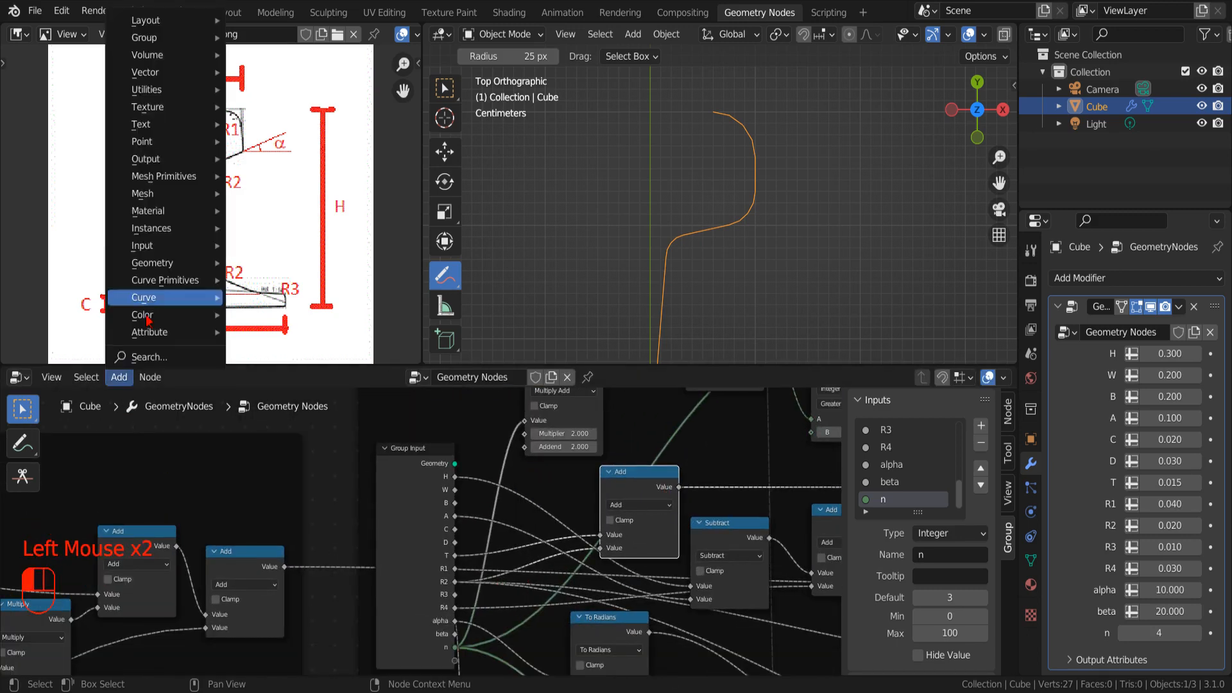
left_click(270, 210)
left_click(513, 494)
left_click(552, 524)
left_click(550, 413)
left_click(553, 568)
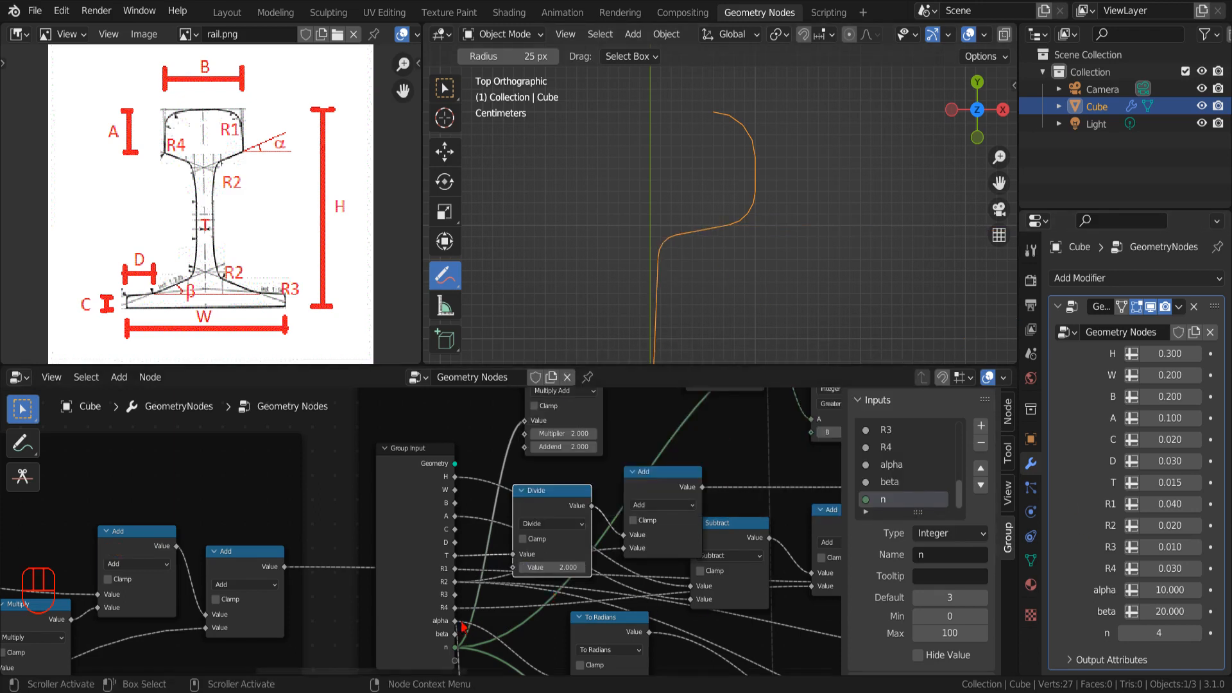
- Reposition the Add and T Divide nodes in the upper R2 frame so they no longer overlap Subtract
scroll(744, 526, "up", 1)
left_click_drag(690, 487, 764, 435)
left_click_drag(565, 538, 630, 517)
scroll(632, 517, "down", 2)
middle_click_drag(764, 523, 497, 497)
scroll(507, 501, "down", 2)
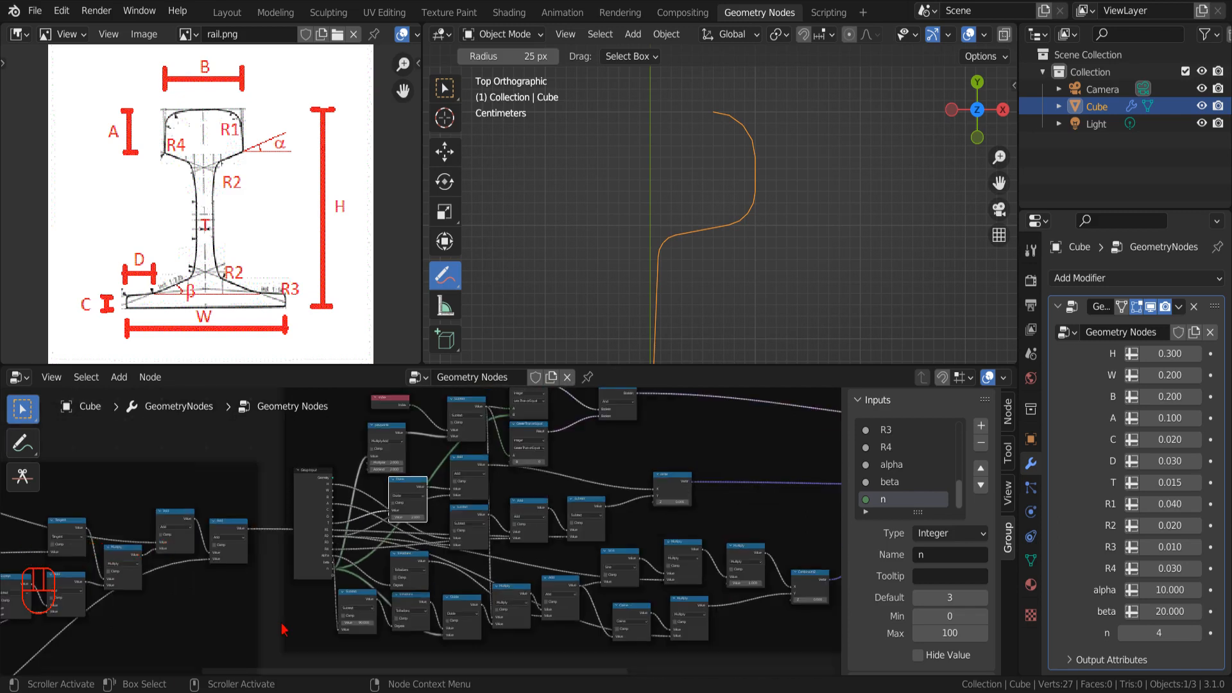
scroll(714, 281, "up", 2)
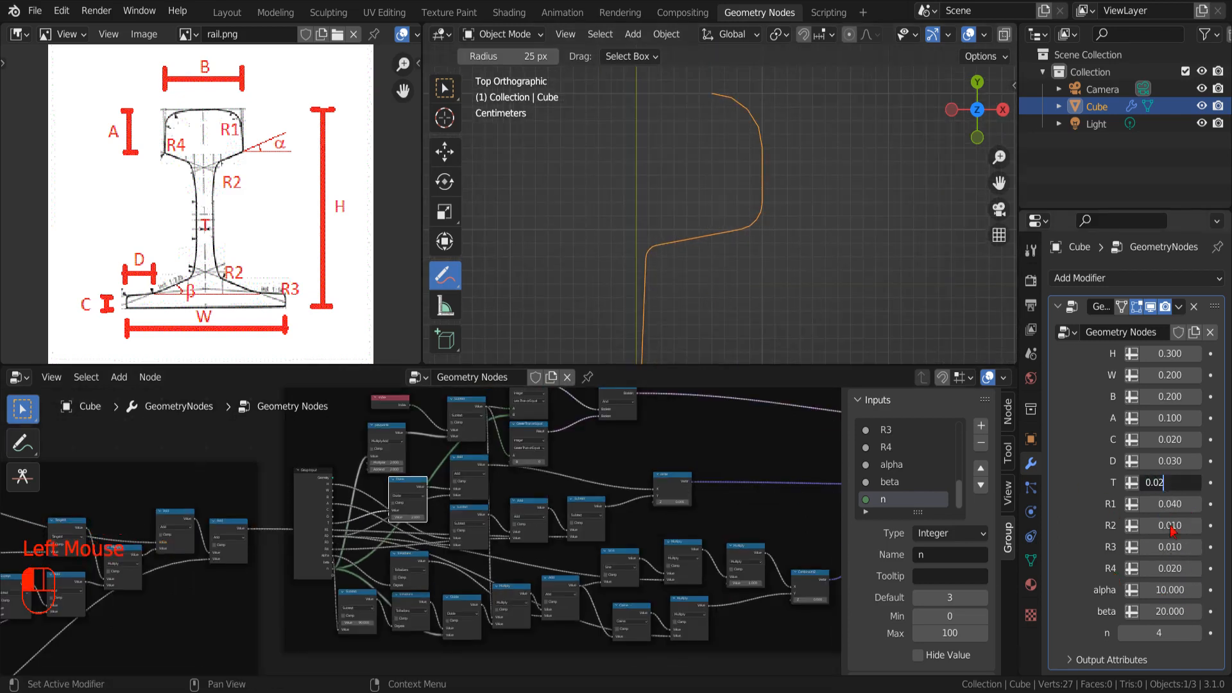
- Copy the upper R2 frame with its nodes, place the copy below the original, and label it R2 lower
middle_click_drag(809, 523, 713, 536)
scroll(712, 536, "down", 5)
left_click_drag(662, 451, 399, 578)
left_click(704, 550)
key("ctrl+v")
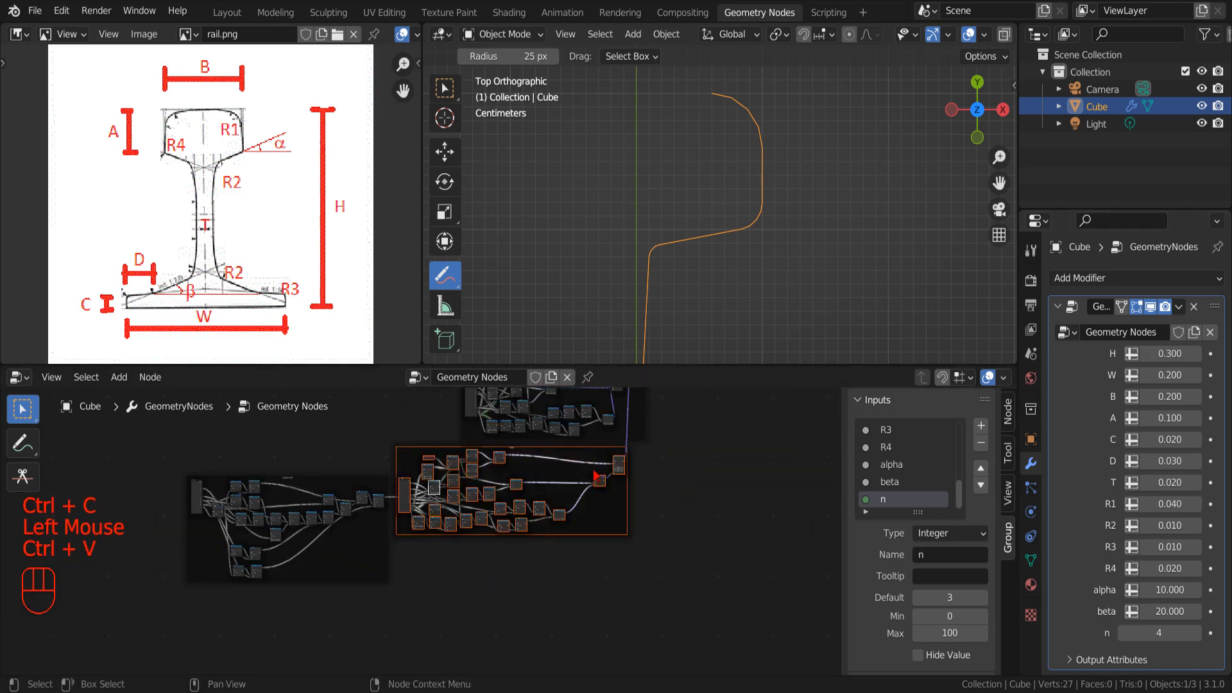
left_click_drag(599, 481, 601, 581)
left_click(687, 575)
middle_click_drag(648, 531, 668, 452)
scroll(668, 452, "up", 3)
scroll(665, 451, "up", 5)
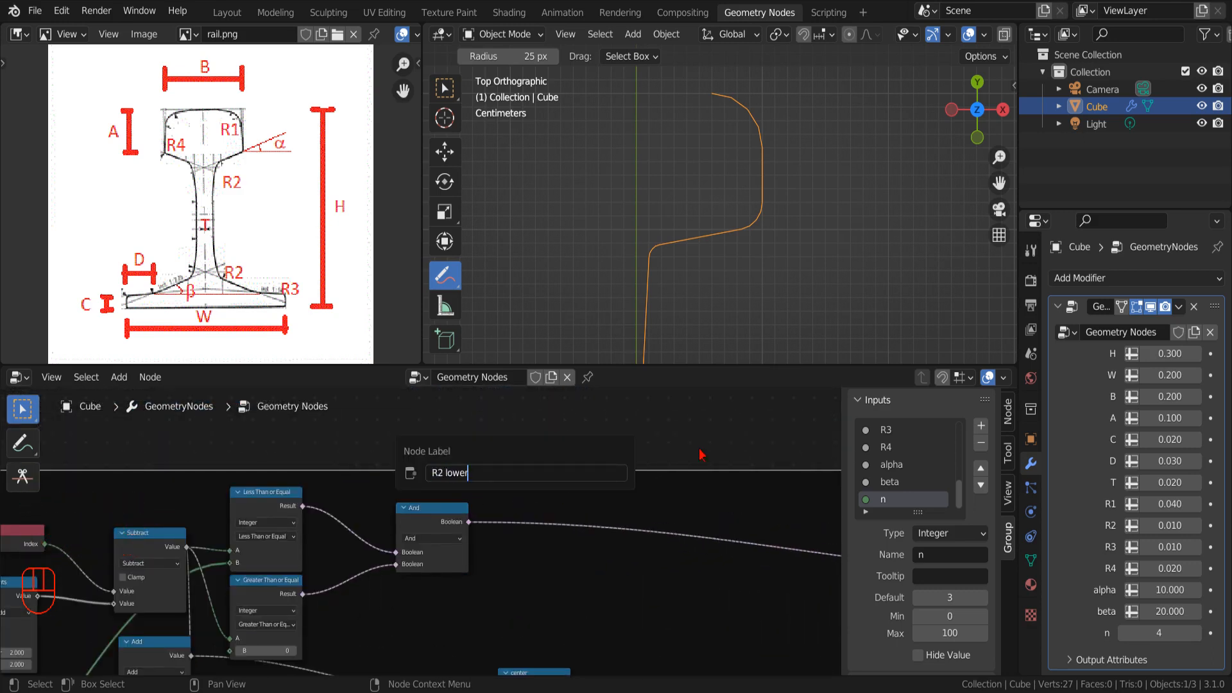
- Set the Multiplier and Addend of the prev points node in the R2 lower frame to 3
scroll(614, 476, "down", 5)
scroll(635, 459, "up", 1)
middle_click_drag(531, 515, 622, 455)
scroll(636, 459, "up", 2)
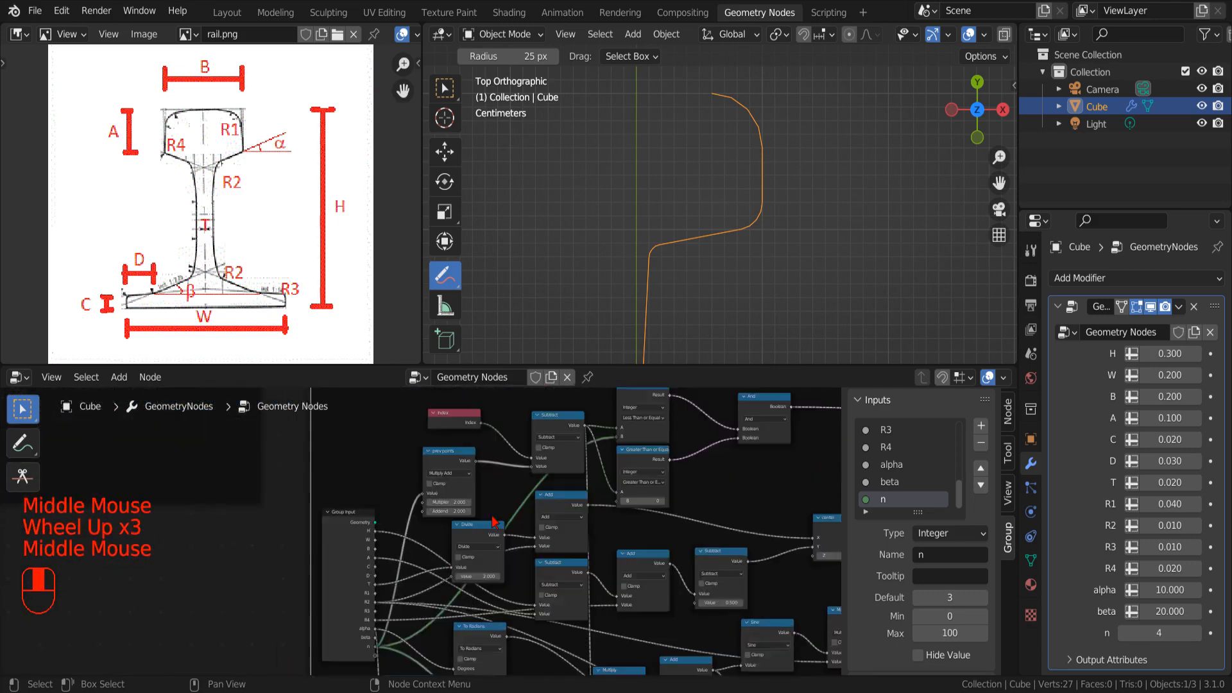
scroll(596, 539, "up", 7)
scroll(595, 540, "up", 2)
left_click(533, 543)
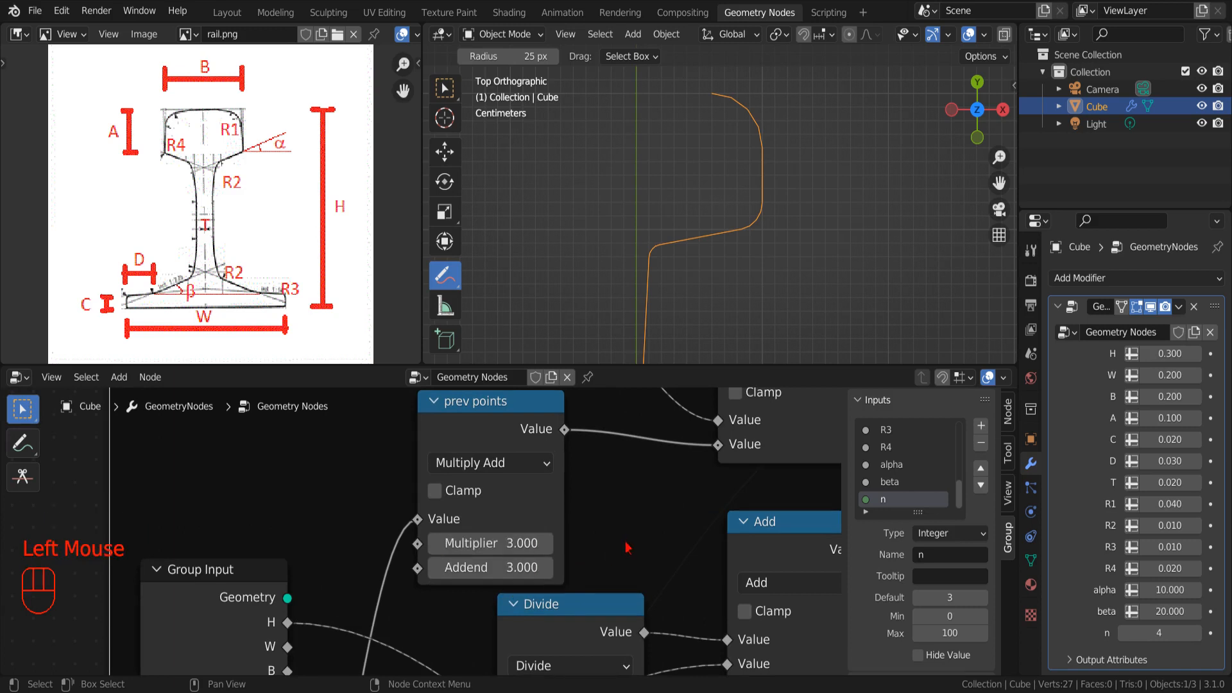
- Delete the math nodes feeding center and the alpha To Radians node in the R2 lower frame
scroll(626, 548, "down", 5)
scroll(567, 575, "up", 3)
middle_click_drag(559, 481, 525, 496)
left_click(518, 482)
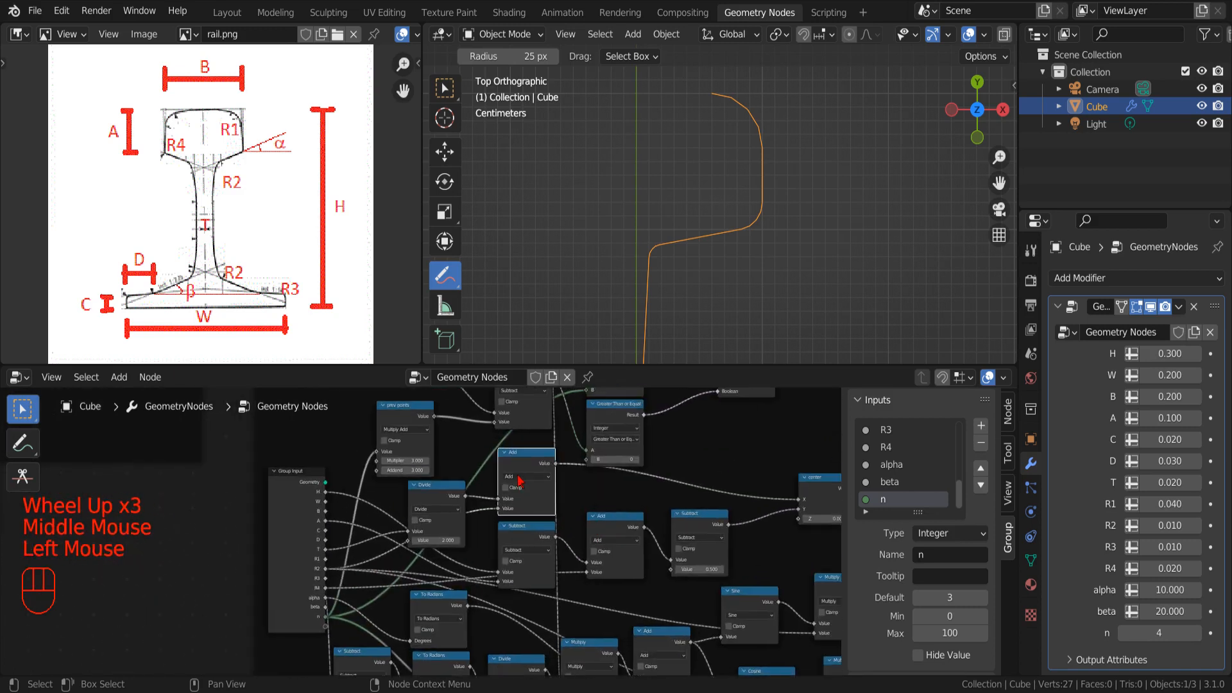
key("x")
left_click(443, 517)
key("x")
left_click(604, 542)
middle_click_drag(530, 549, 542, 441)
scroll(520, 534, "up", 6)
left_click(483, 493)
key("x")
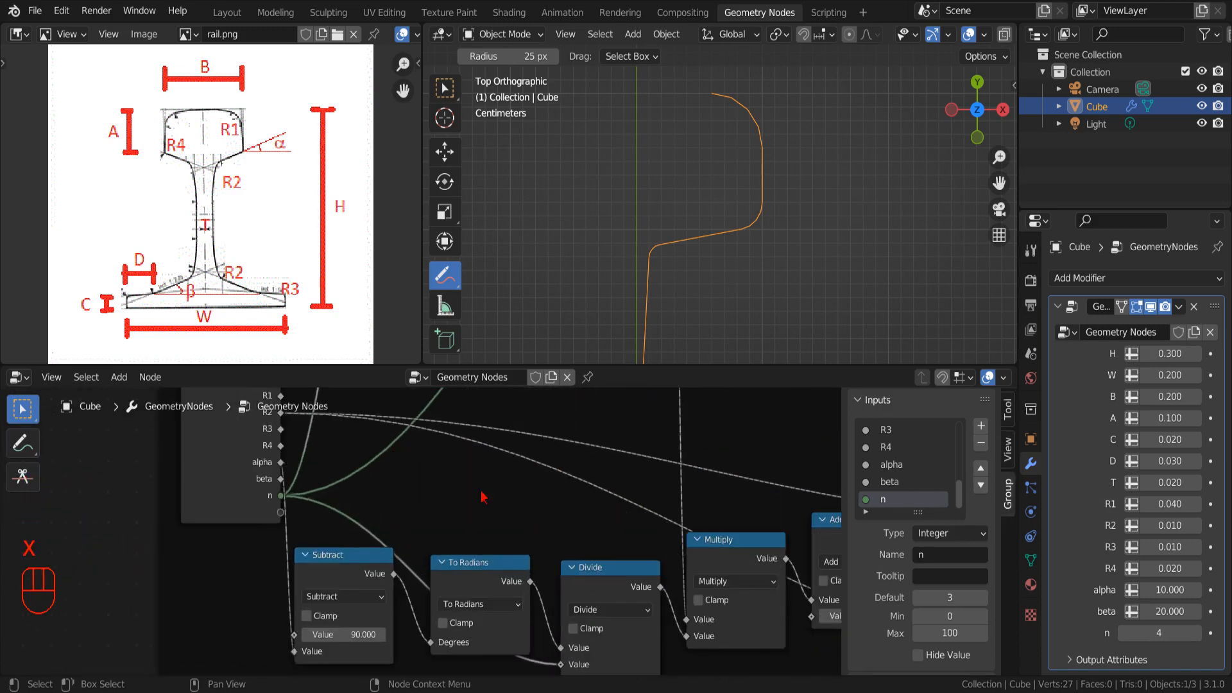
- Remove the angle Add node in the R2 lower frame and connect Multiply directly to Sine and Cosine
scroll(547, 550, "down", 3)
middle_click_drag(547, 549, 544, 492)
middle_click_drag(752, 615, 541, 638)
scroll(552, 603, "up", 2)
left_click(591, 516)
key("ctrl+x")
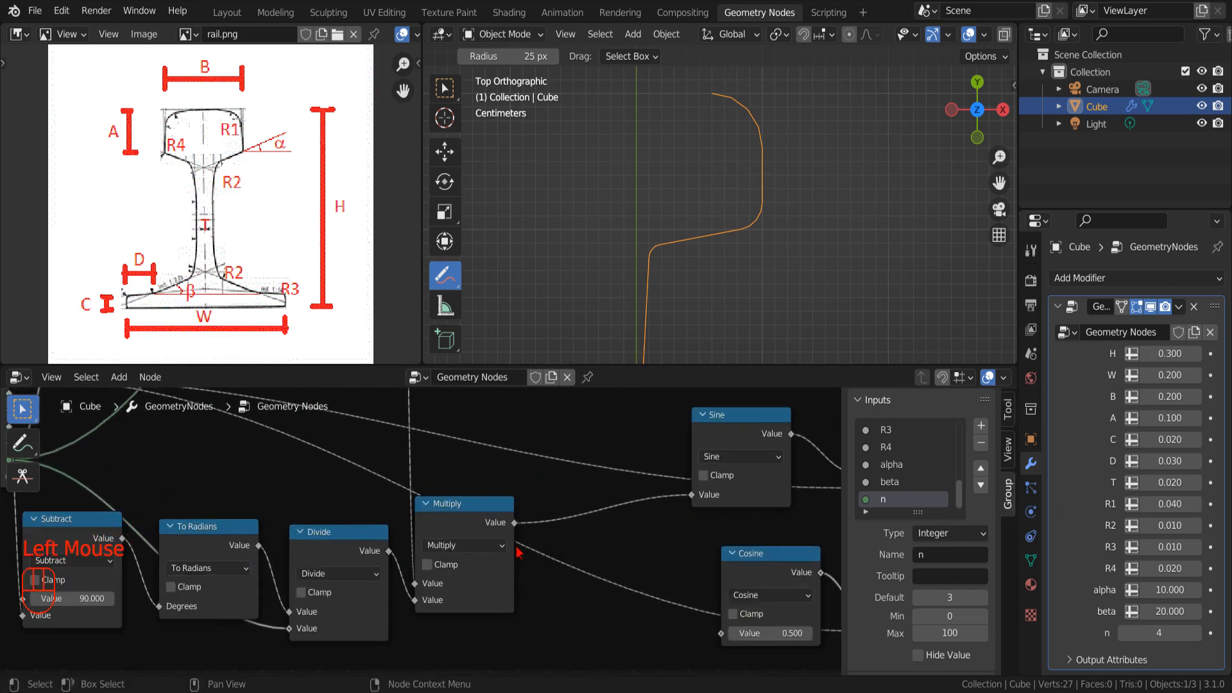
left_click(494, 547)
scroll(449, 565, "down", 3)
middle_click_drag(389, 580, 559, 607)
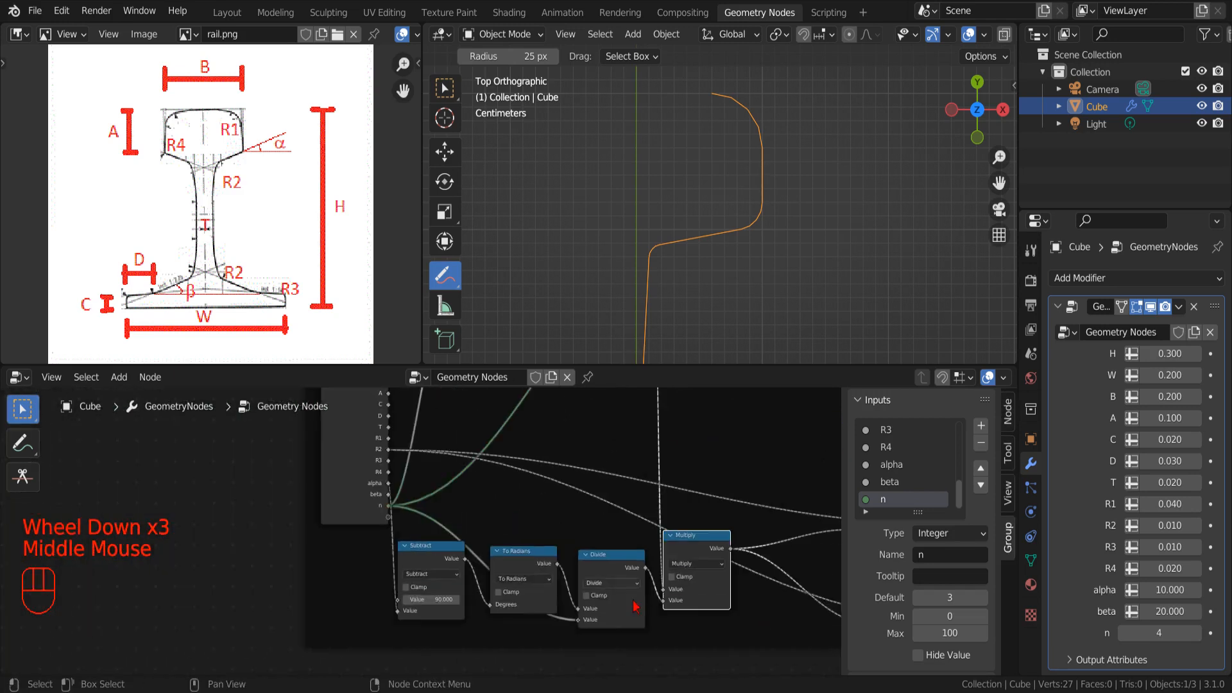
- Space out the Subtract, To Radians, Divide and Multiply nodes in the R2 lower frame and connect beta to Subtract
scroll(559, 607, "up", 1)
left_click_drag(626, 576, 738, 576)
left_click_drag(554, 583, 658, 583)
left_click_drag(446, 583, 537, 585)
left_click_drag(361, 583, 448, 583)
middle_click_drag(449, 571, 572, 542)
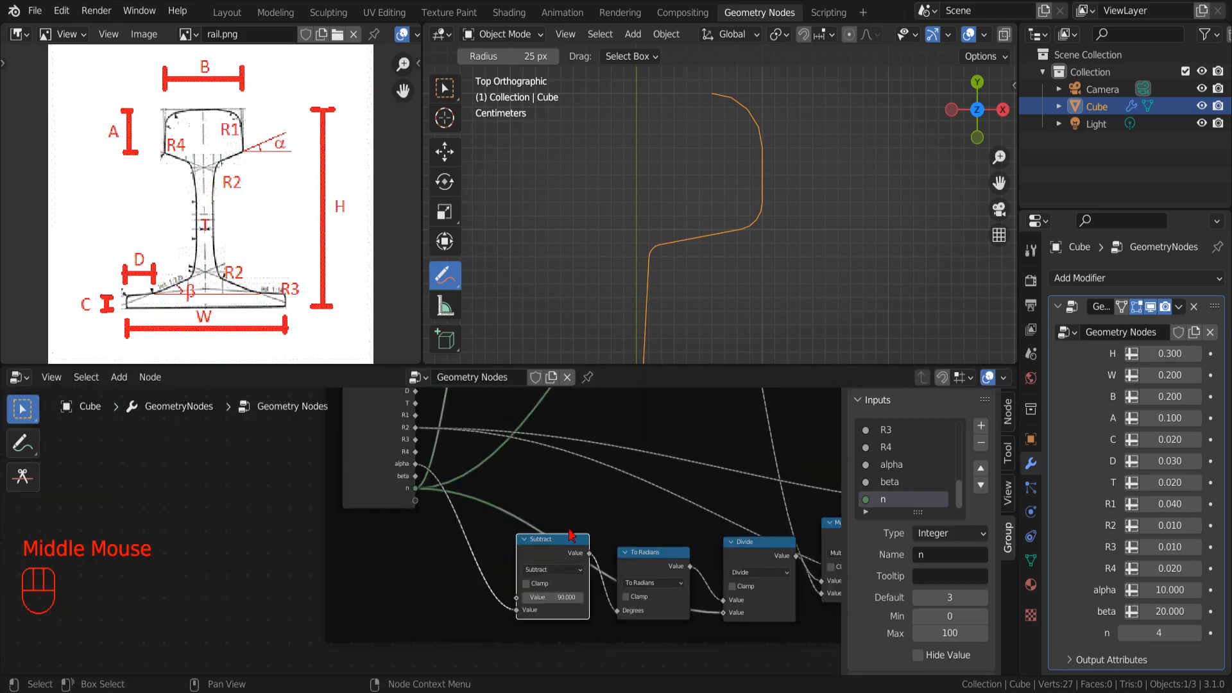
scroll(414, 486, "up", 4)
left_click_drag(413, 456, 551, 638)
scroll(571, 534, "down", 3)
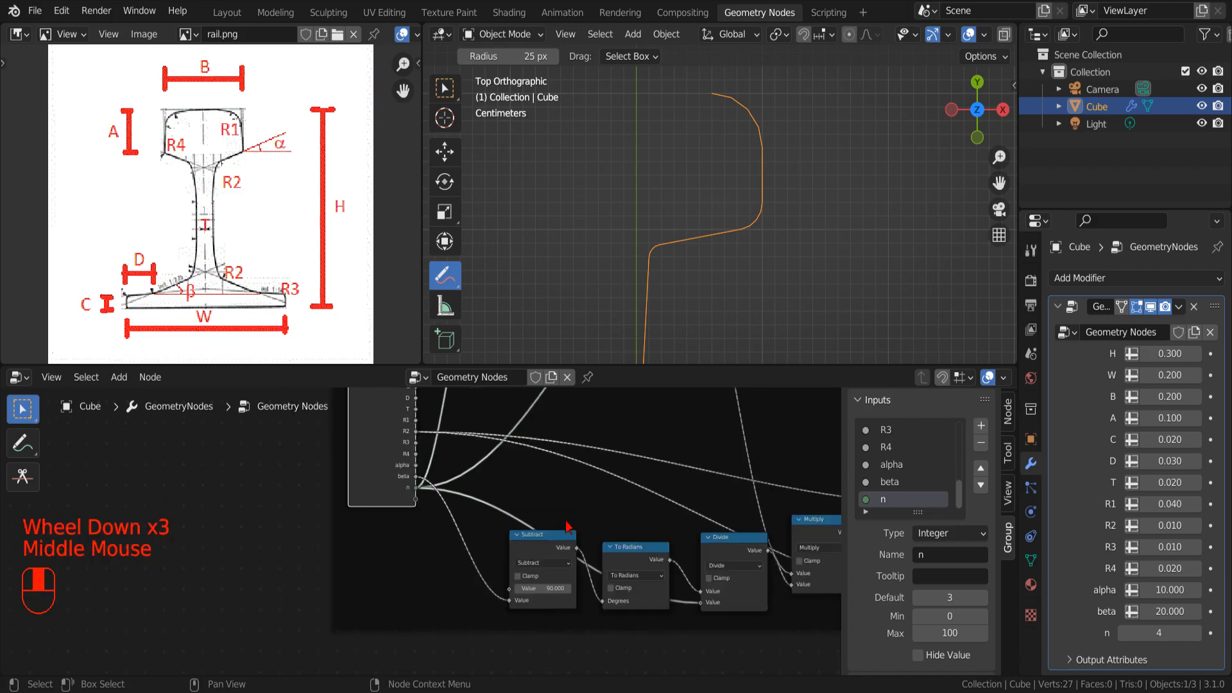
- Move the center vector node in the R2 lower frame closer to the Group Input node
middle_click_drag(570, 527, 486, 621)
scroll(585, 495, "down", 4)
left_click_drag(785, 489, 668, 486)
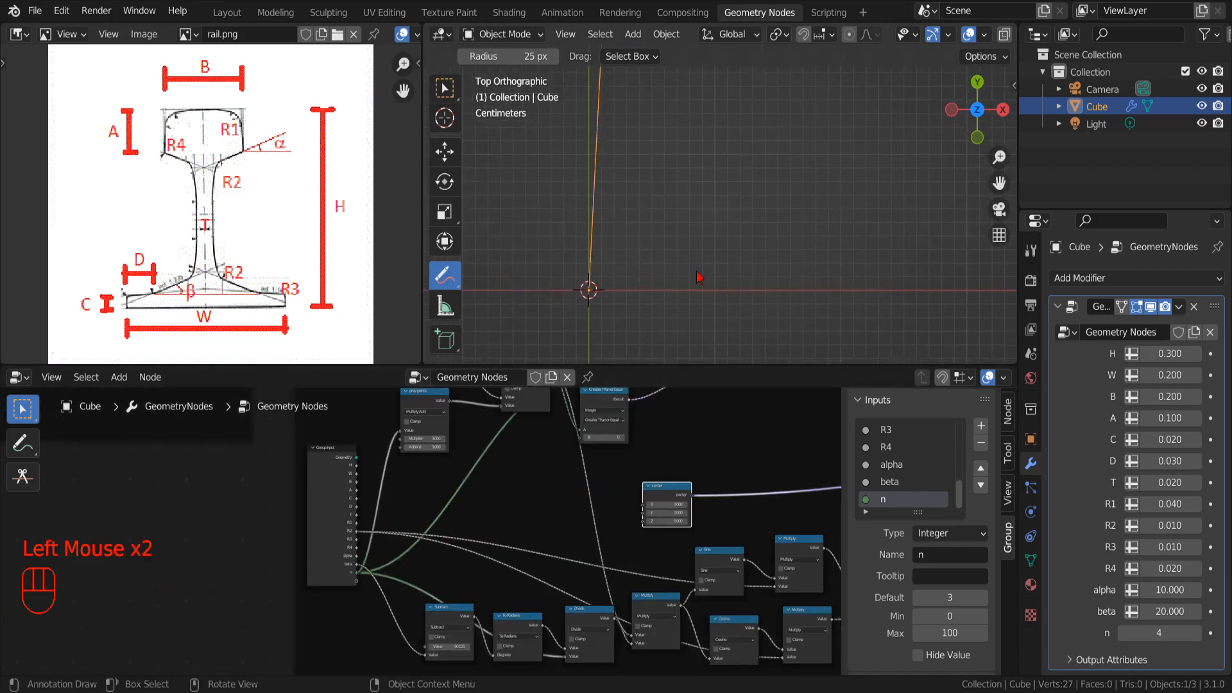
- Annotate the 3D view with the lower rail outline, the R2 arc triangles and the x and y offsets between slope and base
middle_click_drag(699, 277, 673, 295, "shift")
mouse_move(444, 275)
left_mouse_down()
mouse_move(543, 384)
mouse_move(539, 318)
left_mouse_up()
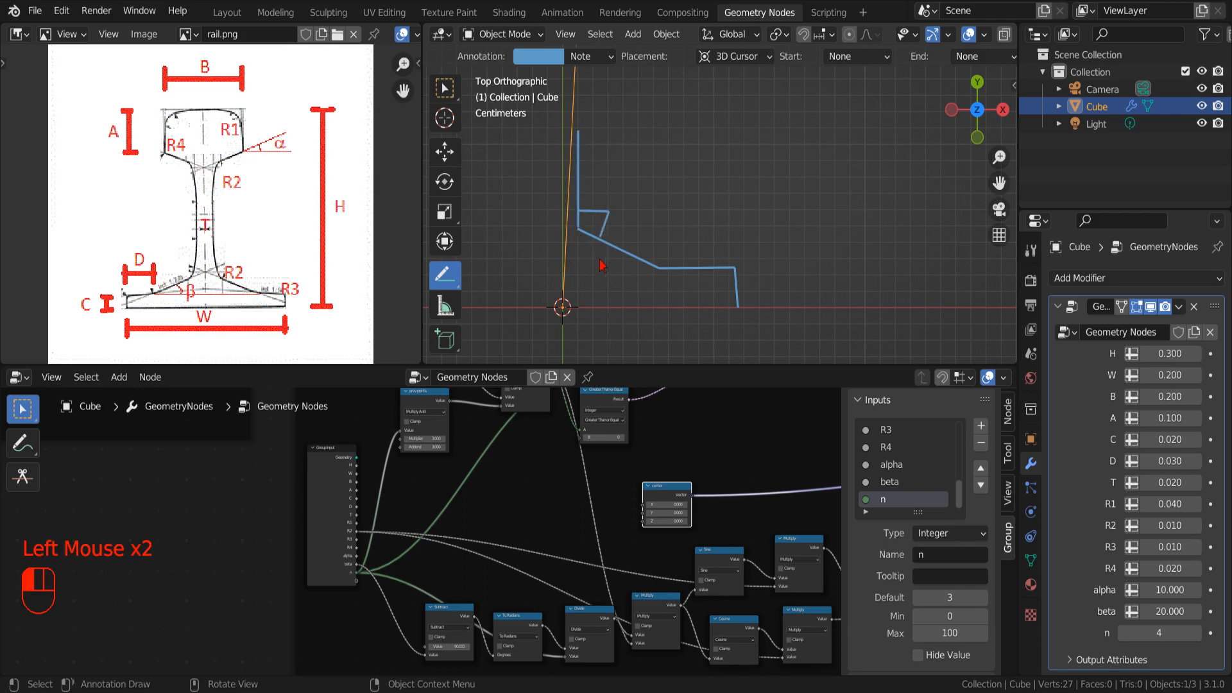
scroll(601, 266, "up", 2)
left_click_drag(444, 275, 525, 257)
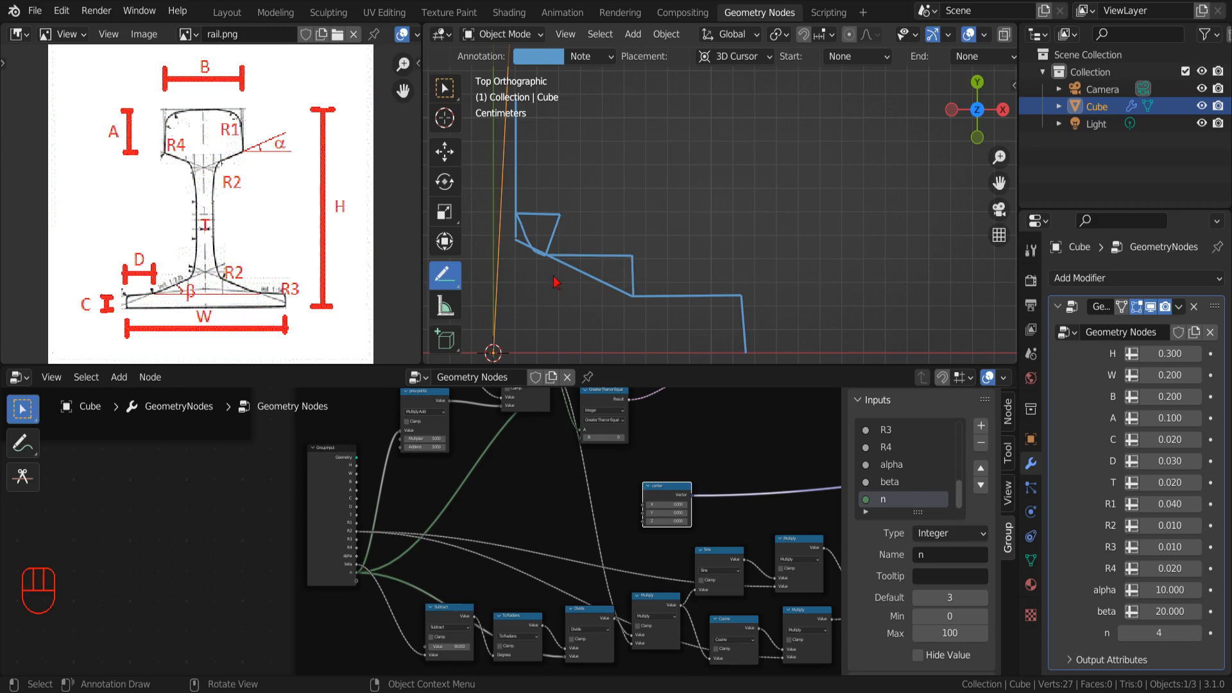
scroll(593, 484, "down", 7)
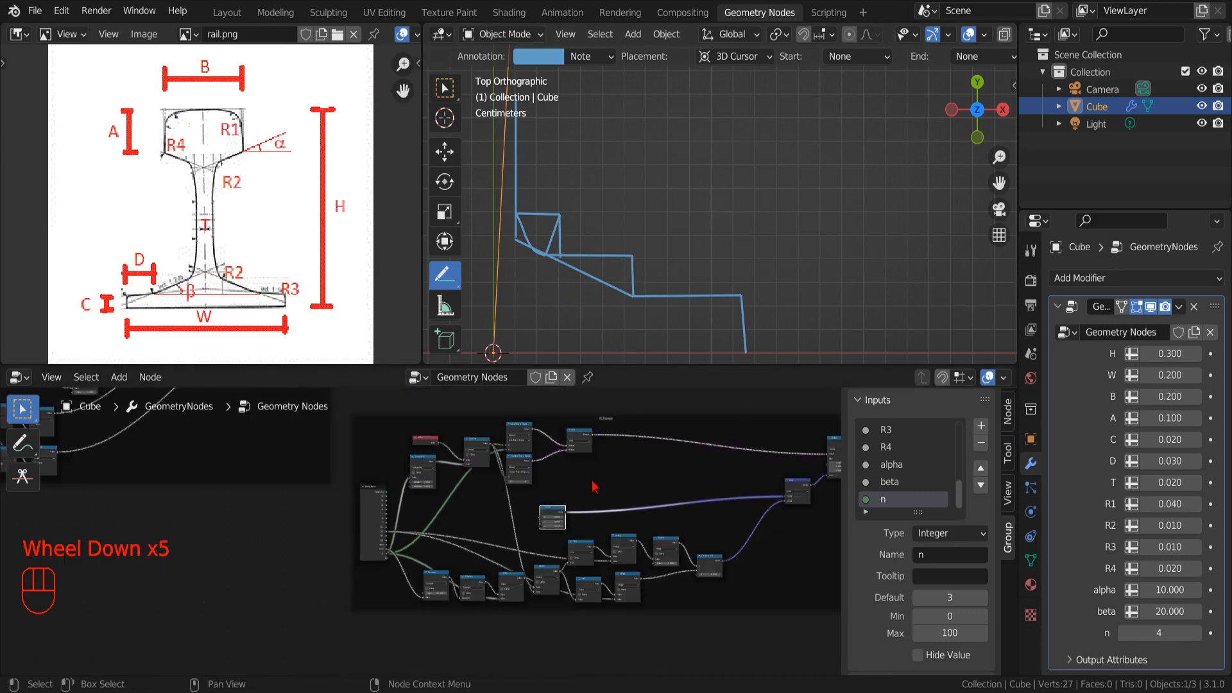
scroll(619, 276, "up", 2)
scroll(619, 276, "down", 2)
left_click_drag(612, 258, 613, 258)
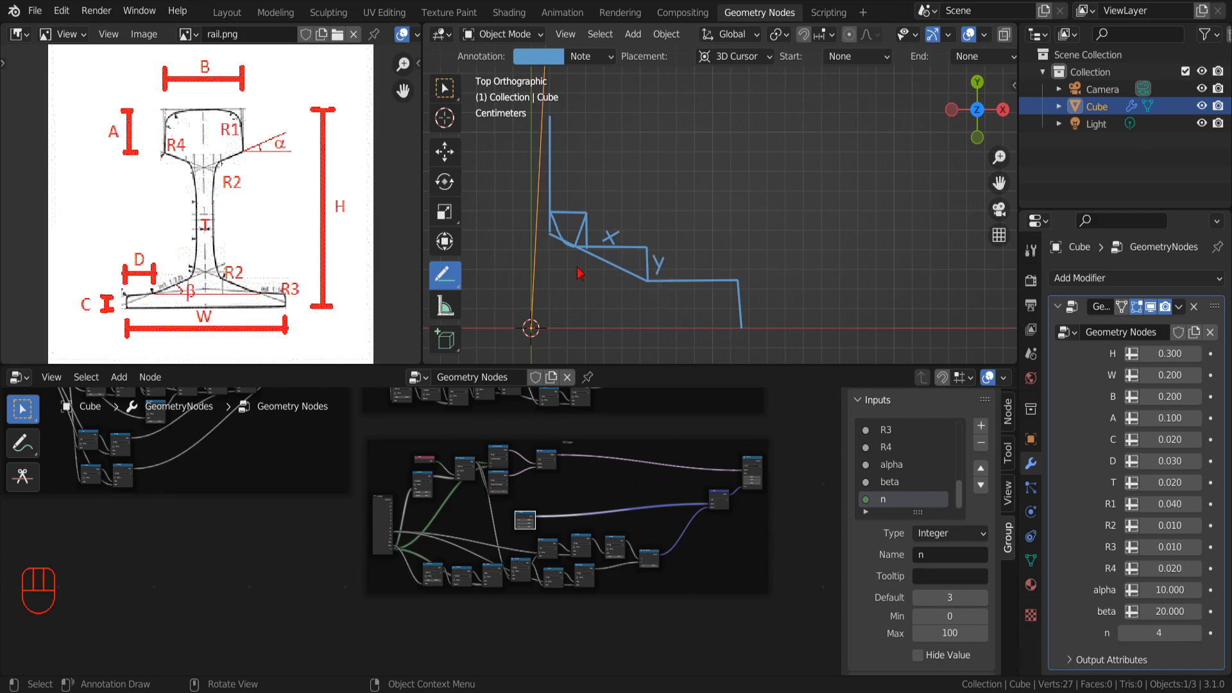
- Create a new frame below the R2 lower frame with a Group Input copy inside, and write C beside the sketch's base edge
scroll(597, 487, "down", 3)
middle_click_drag(629, 526, 648, 507)
left_click(119, 377)
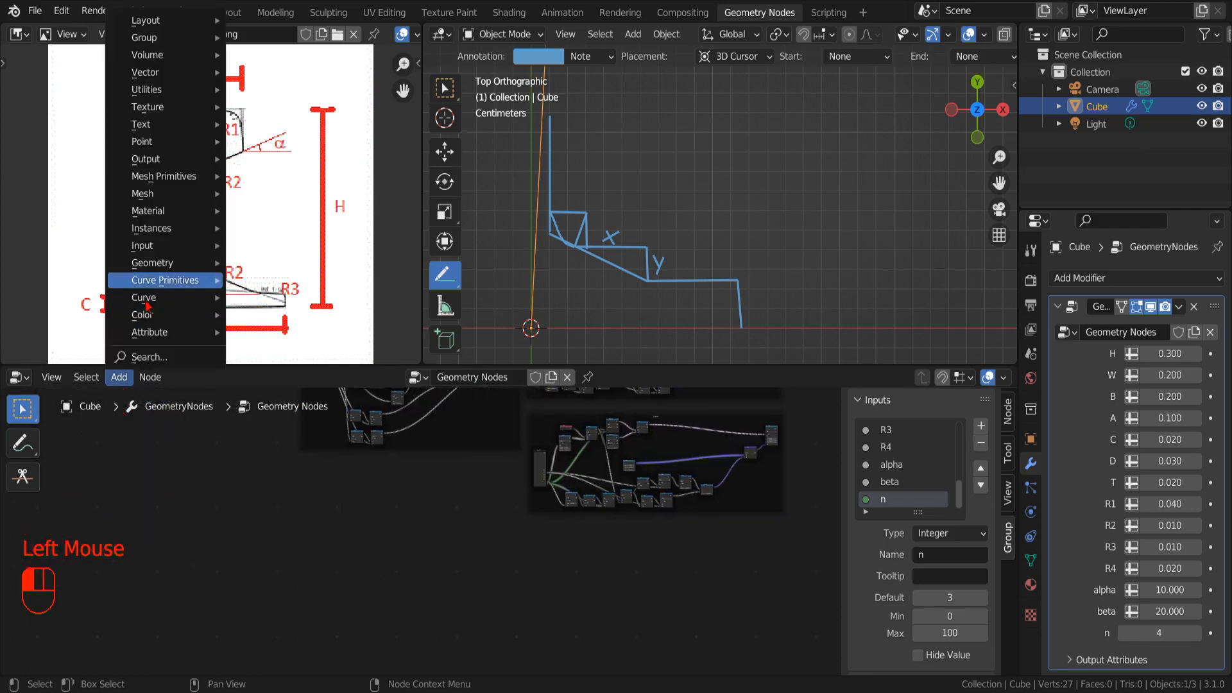
left_click(276, 21)
left_click(398, 530)
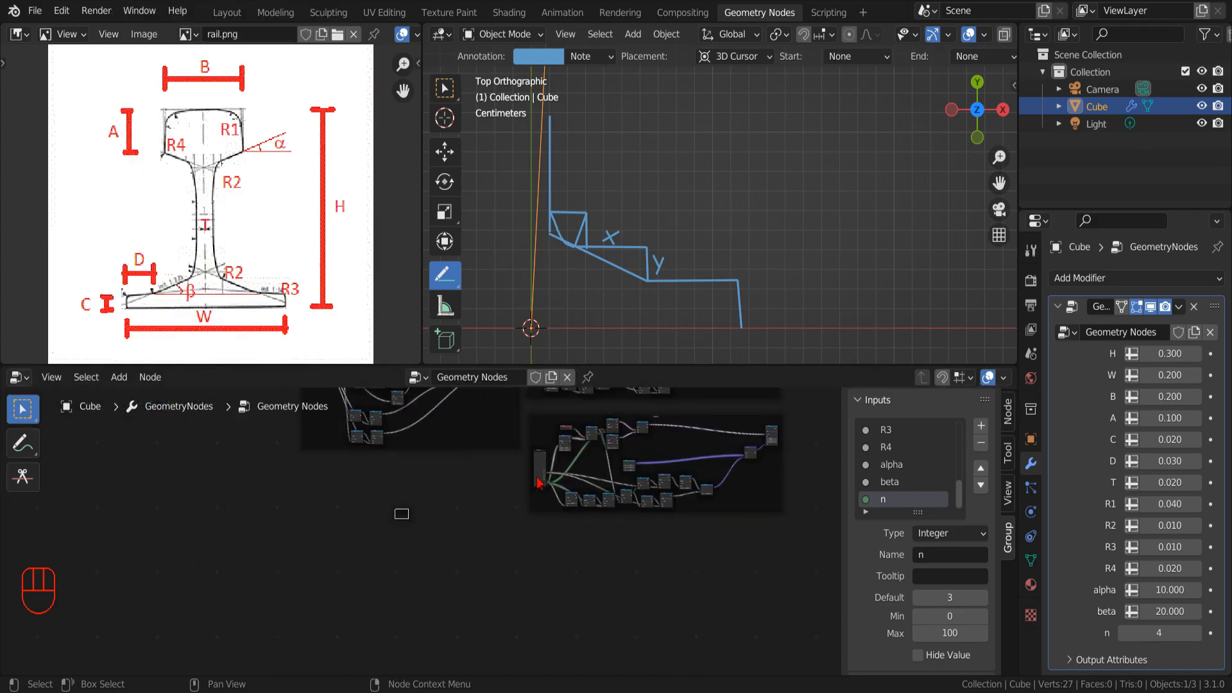
scroll(461, 544, "up", 2)
key("ctrl+v")
left_click(443, 546)
scroll(434, 550, "up", 7)
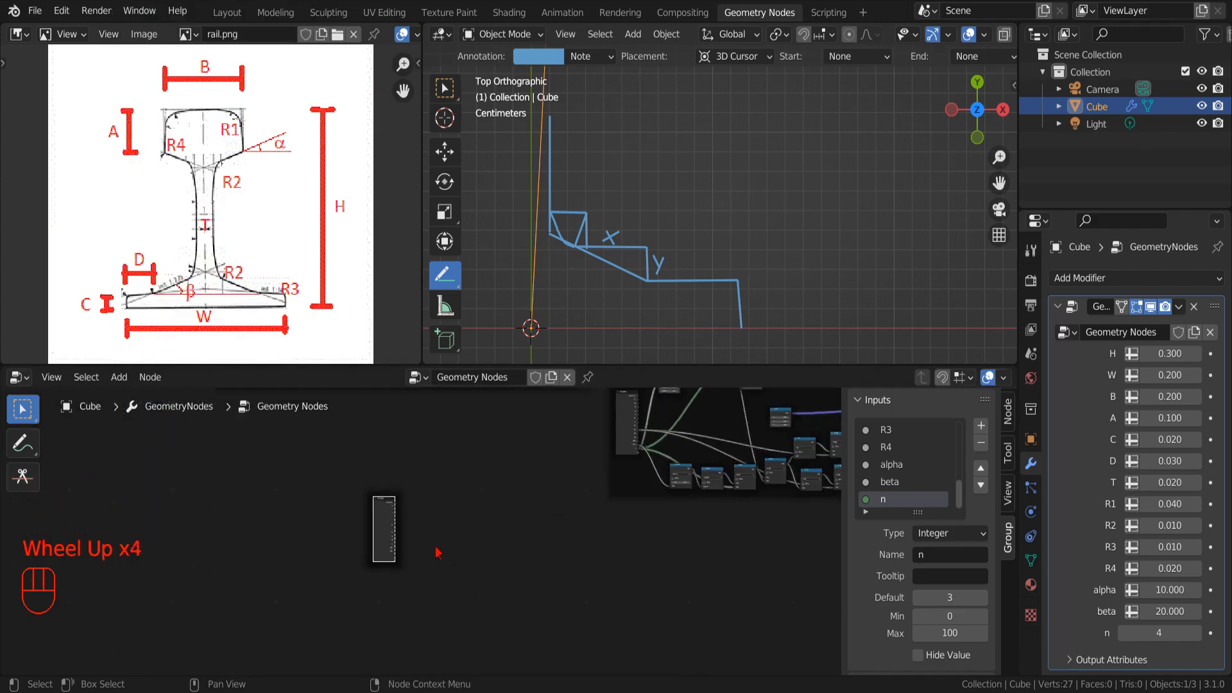
middle_click_drag(435, 550, 445, 550)
scroll(446, 550, "up", 3)
middle_click_drag(500, 507, 557, 514)
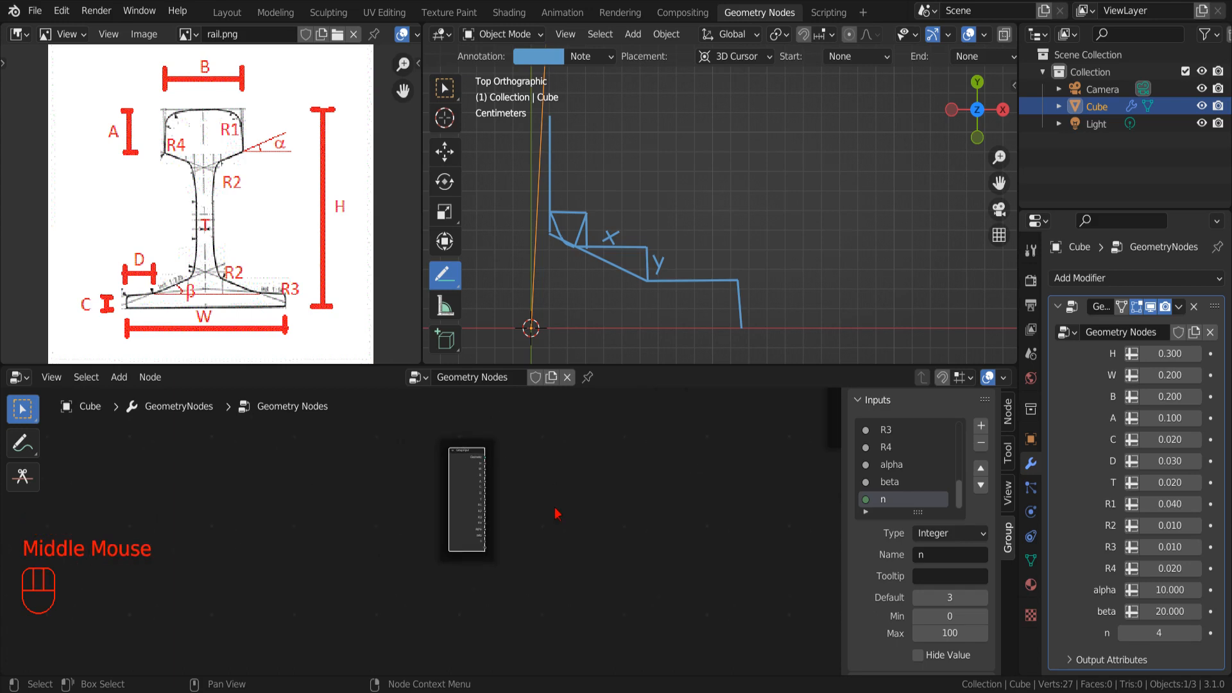
left_click_drag(445, 275, 500, 278)
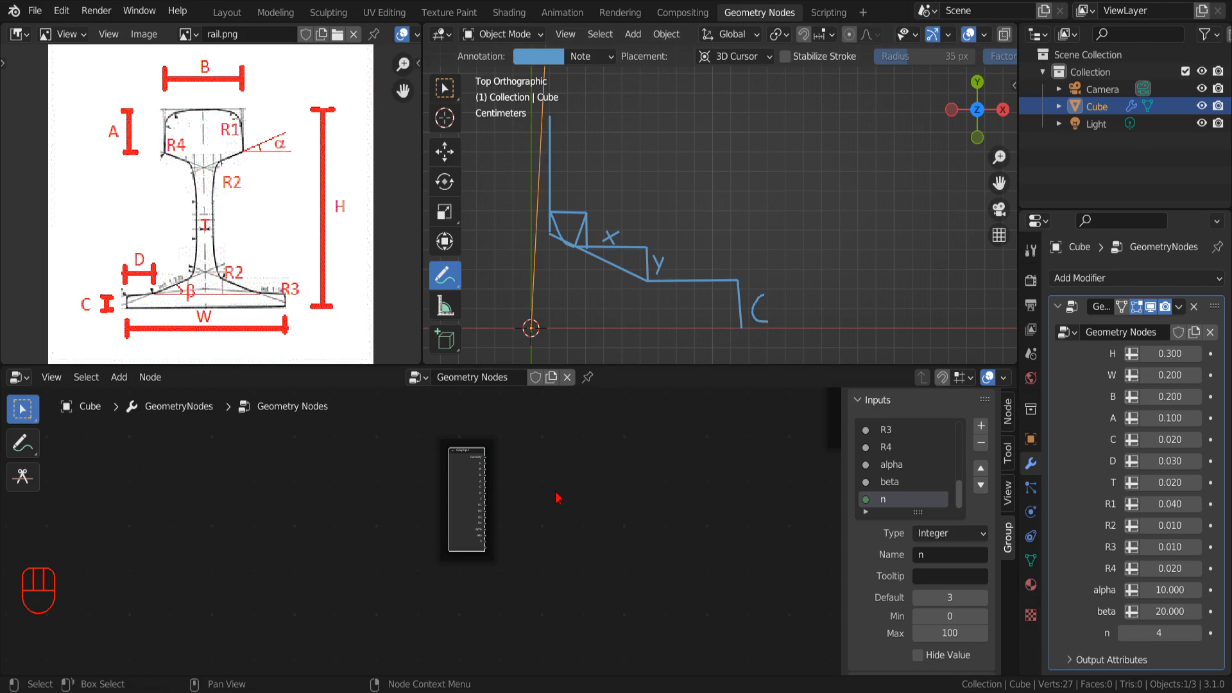
- Add a Math node beside the Group Input copy and label the new frame Y center lower R2
scroll(558, 498, "up", 5)
left_click(118, 376)
left_click(269, 251)
left_click(522, 466)
middle_click_drag(523, 466, 498, 515)
scroll(578, 437, "up", 4)
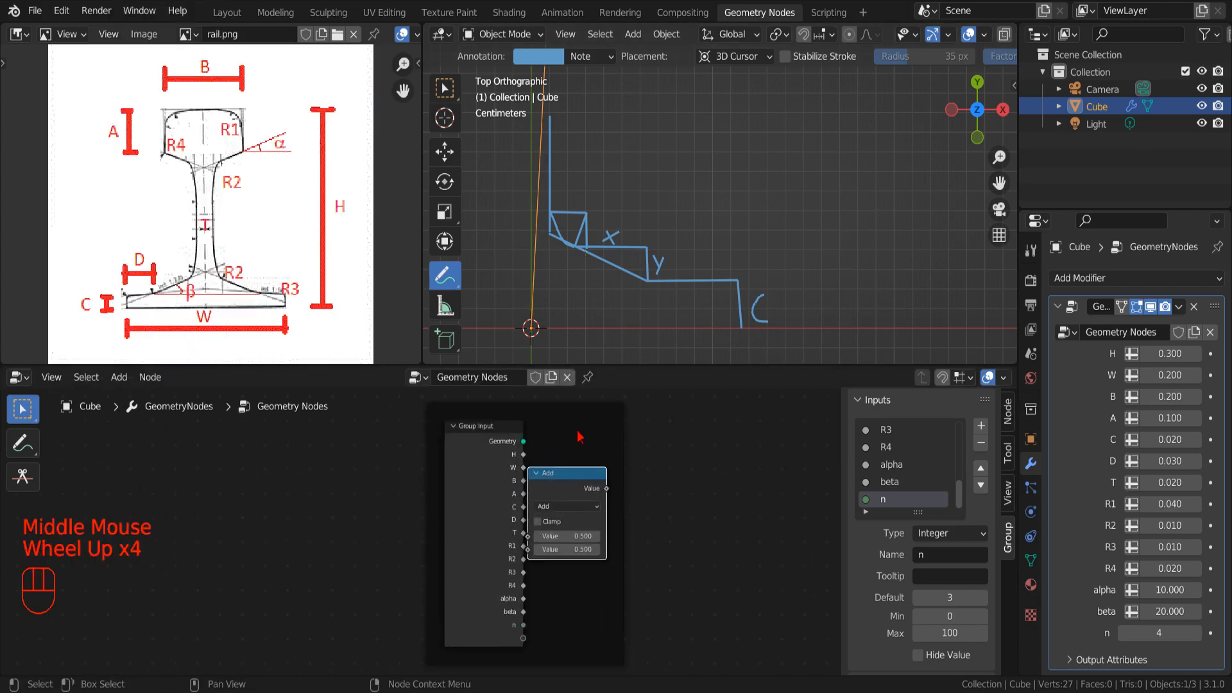
key("F2")
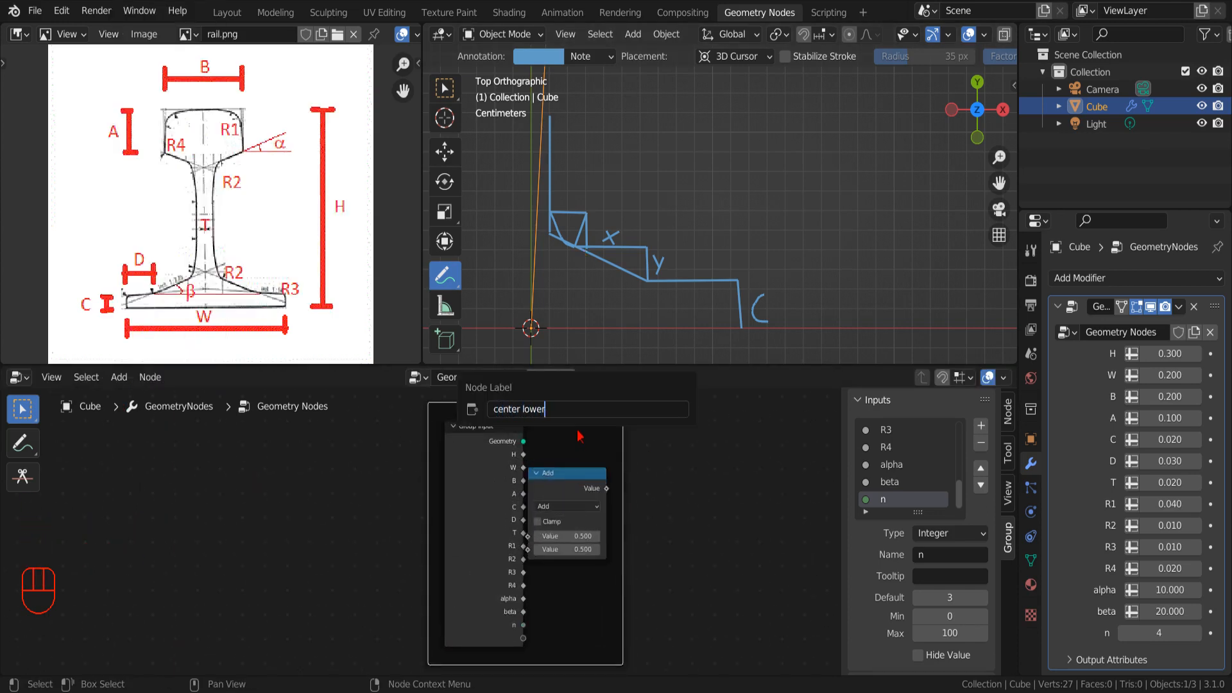
scroll(635, 500, "down", 2)
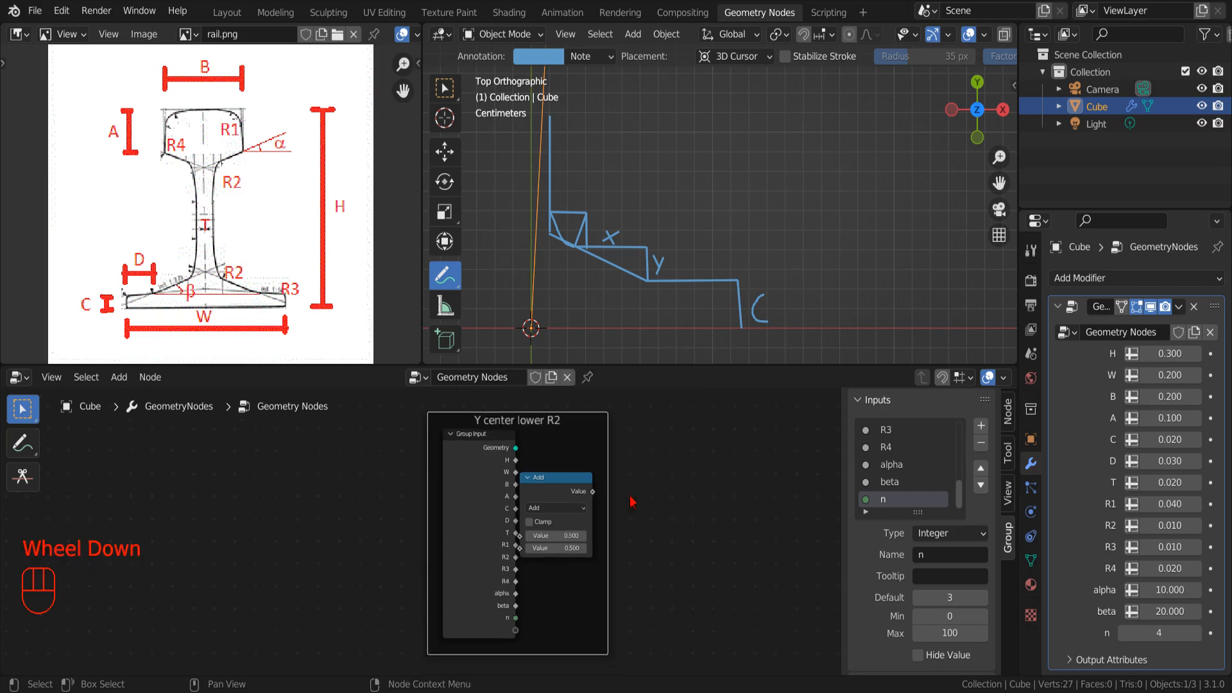
- Connect C to the Add node and feed beta into a new To Radians node in the Y center lower R2 frame
left_click(597, 511)
scroll(597, 512, "up", 3)
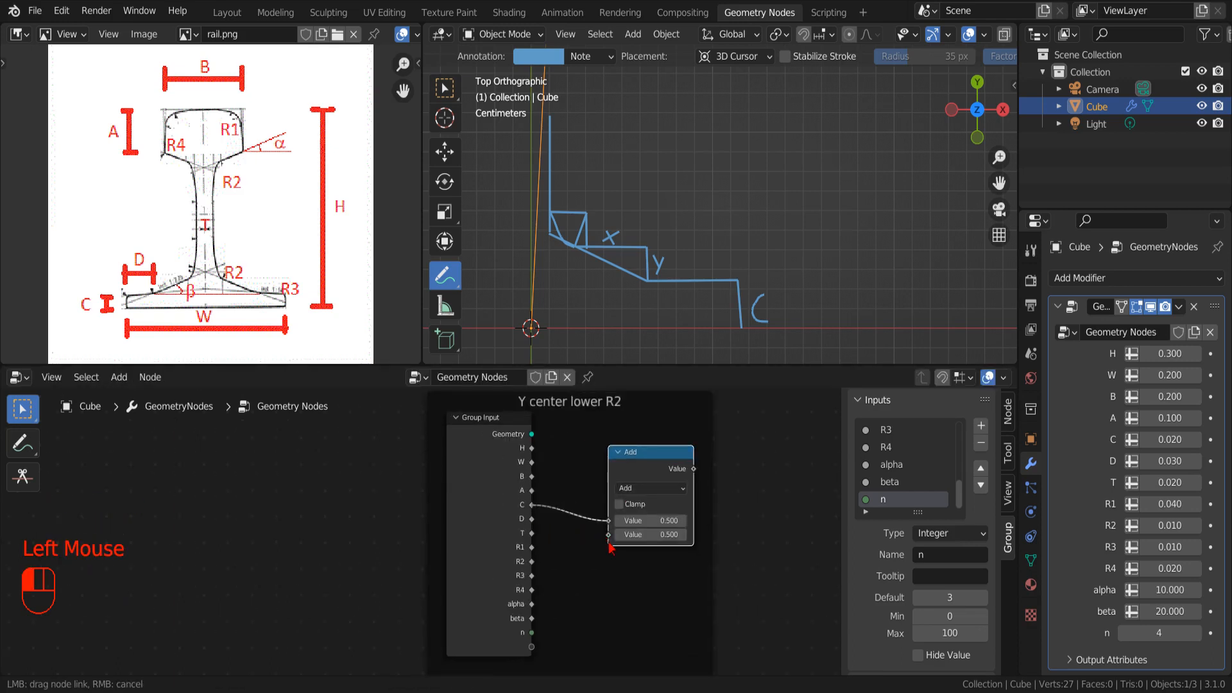
middle_click_drag(615, 593, 552, 490)
scroll(552, 489, "up", 2)
scroll(462, 509, "down", 2)
left_click(119, 376)
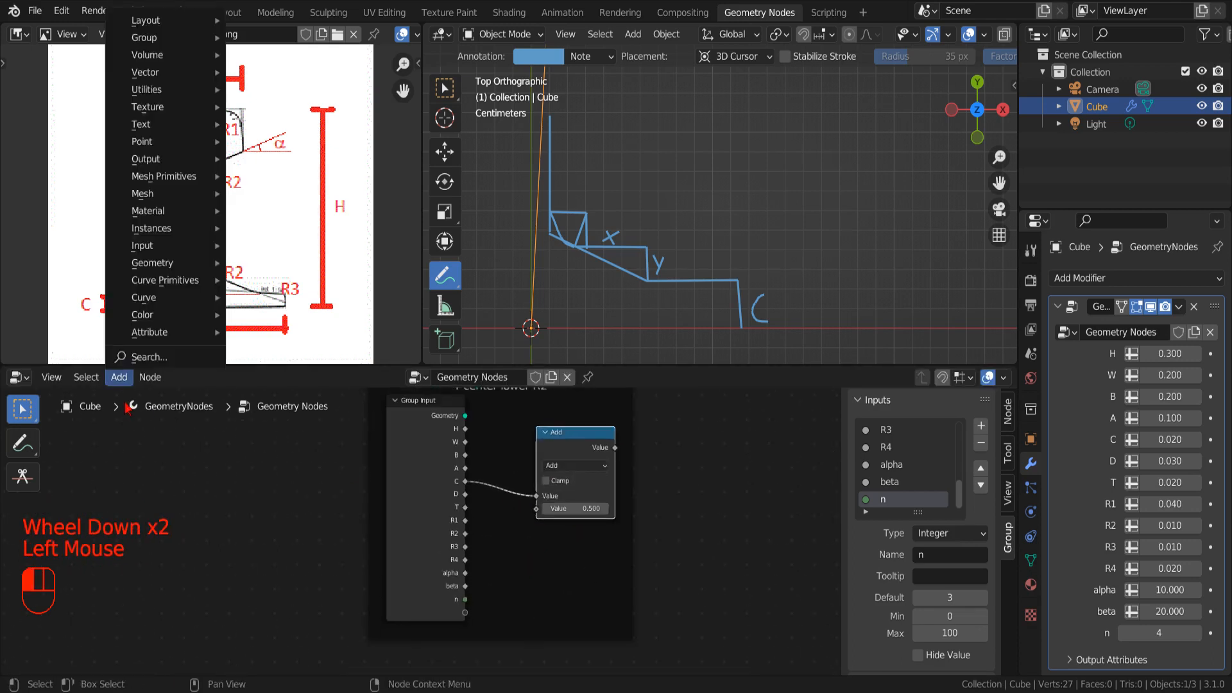
mouse_move(163, 89)
left_click(262, 244)
left_click(525, 562)
scroll(524, 561, "up", 4)
left_click_drag(457, 547, 530, 574)
left_click(578, 532)
left_click(1017, 328)
- Add a Cosine node and connect the To Radians output to it
left_click(119, 377)
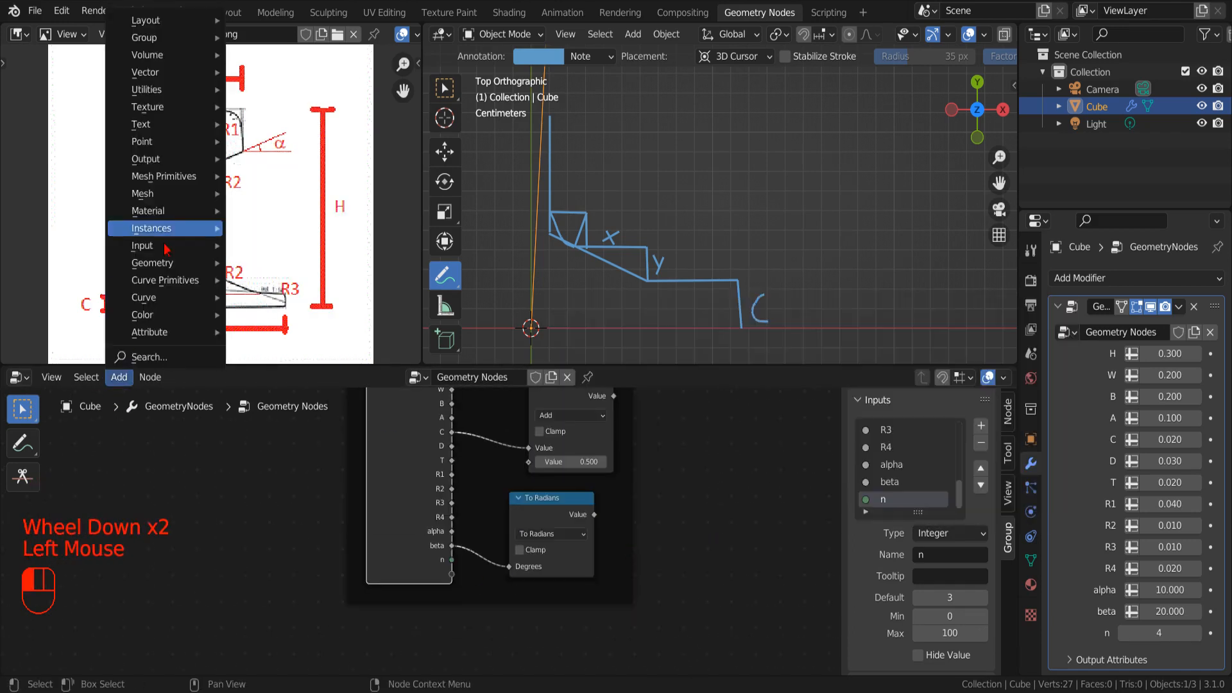
left_click(262, 243)
left_click(648, 509)
left_click(684, 532)
left_click(938, 403)
left_click_drag(594, 514, 643, 563)
middle_click_drag(642, 564, 488, 609)
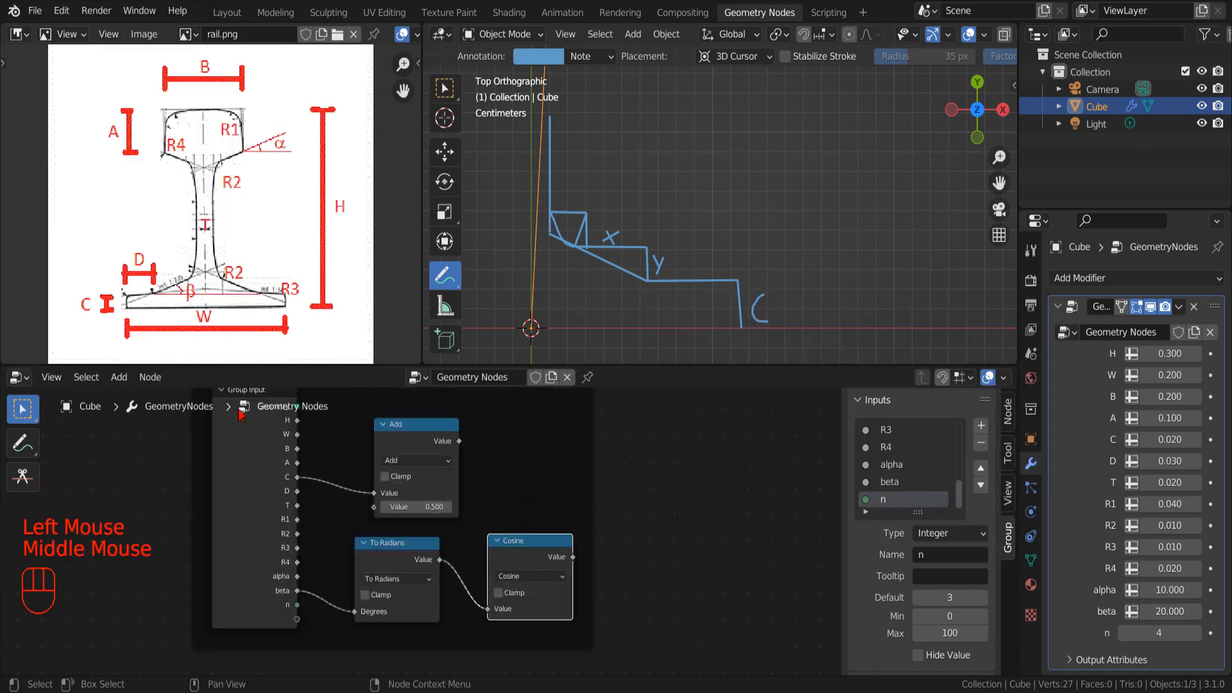
- Add a Multiply node that multiplies the Cosine output by R2
left_click(119, 377)
mouse_move(163, 89)
left_click(276, 244)
left_click(607, 553)
left_click(643, 572)
left_click(633, 437)
left_click_drag(573, 558, 602, 626)
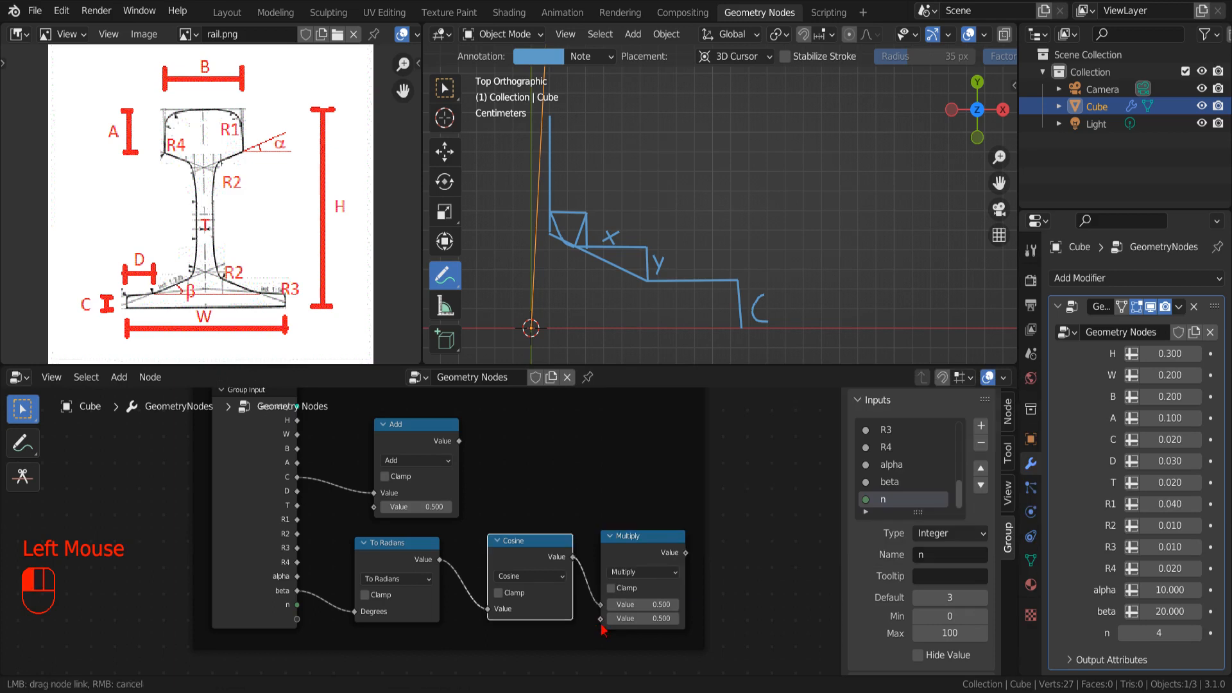
left_click_drag(297, 534, 601, 618)
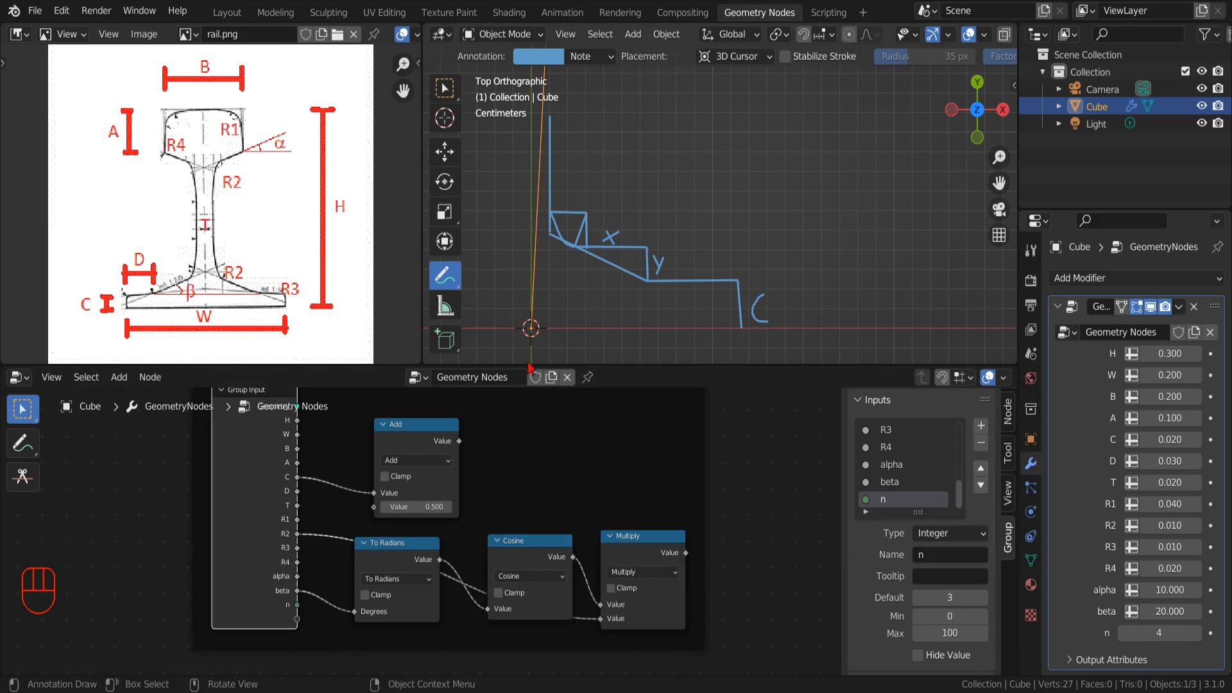
- Place the Add node after the Multiply node and connect the Multiply result to its second value
scroll(437, 506, "down", 2)
left_click_drag(436, 488, 678, 504)
left_click_drag(612, 548, 638, 531)
scroll(636, 533, "up", 1)
middle_click_drag(636, 532, 509, 583)
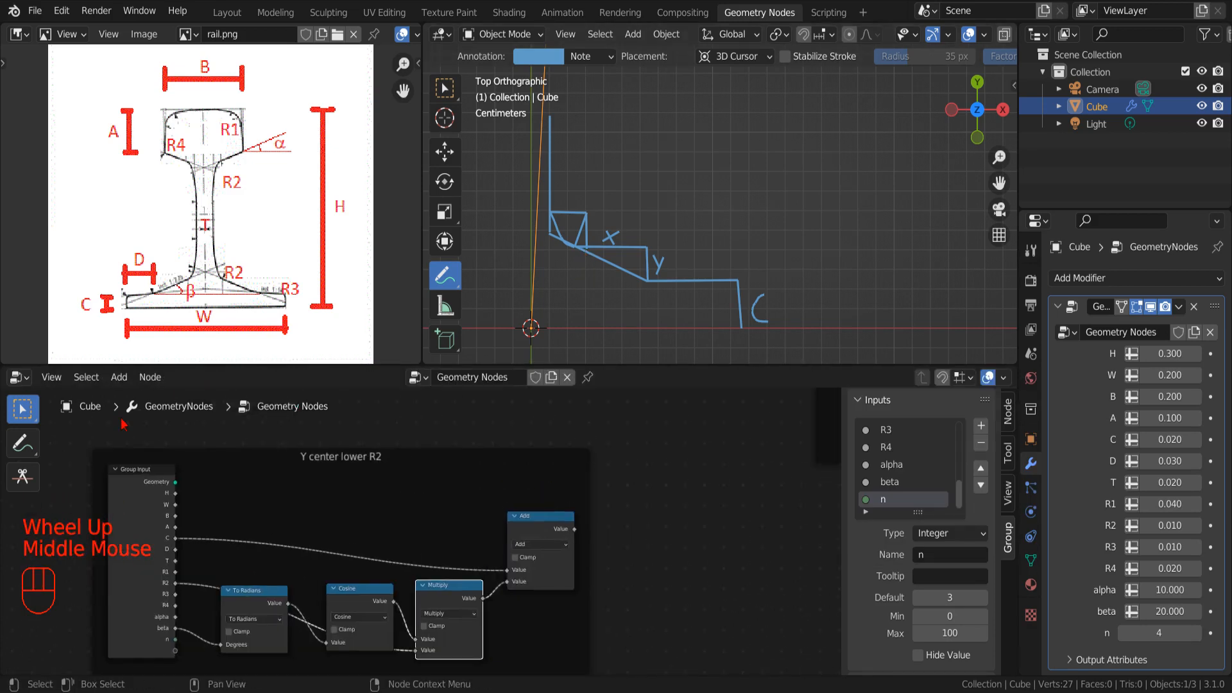
- Chain a second Add node after the first one, connecting the first sum to its second value
left_click(118, 376)
mouse_move(165, 89)
left_click(276, 244)
left_click(613, 512)
left_click_drag(615, 512, 622, 491)
left_click_drag(574, 529, 592, 553)
left_click_drag(545, 534, 547, 546)
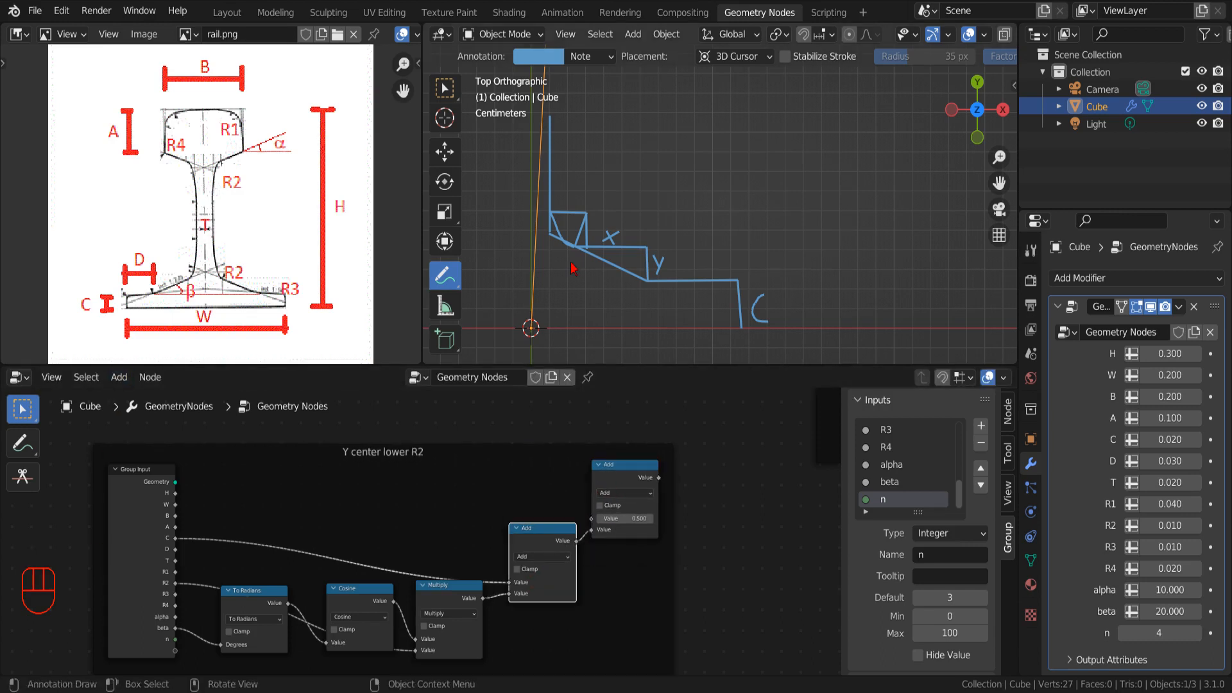
- Add a Divide node beside the Group Input that divides W by 2
scroll(639, 268, "down", 1)
left_click(119, 376)
mouse_move(165, 91)
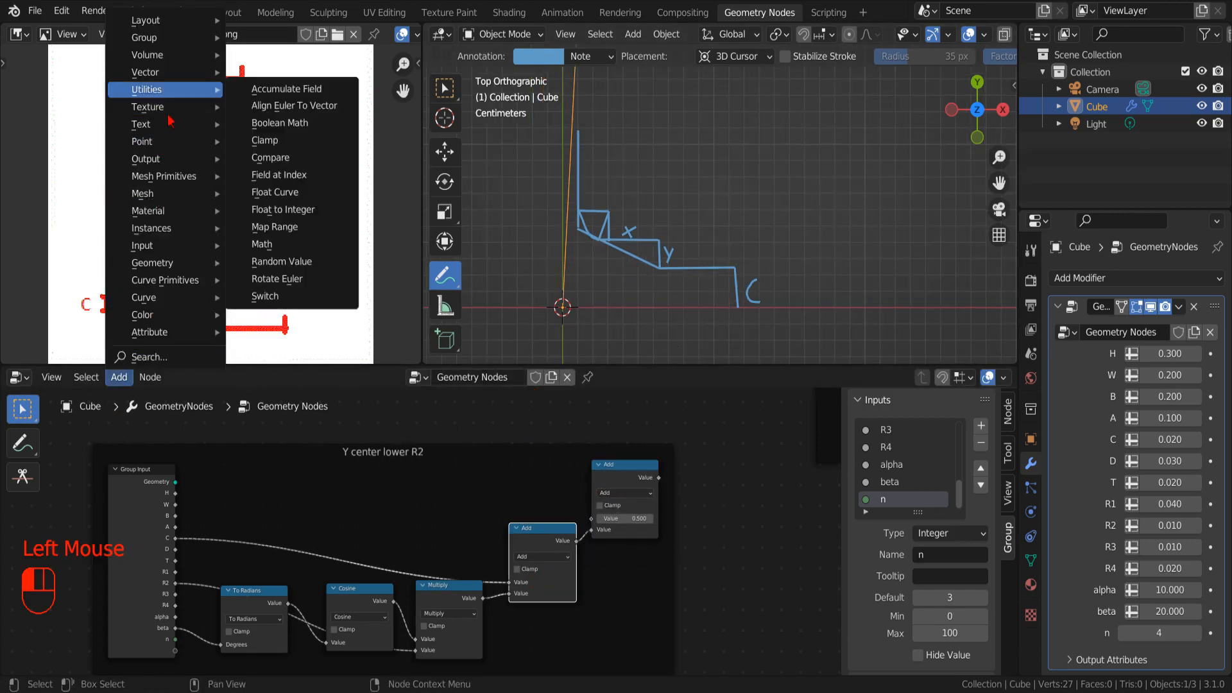
left_click(276, 247)
left_click(263, 482)
scroll(315, 539, "up", 3)
left_click_drag(280, 496, 405, 512)
left_click(485, 474)
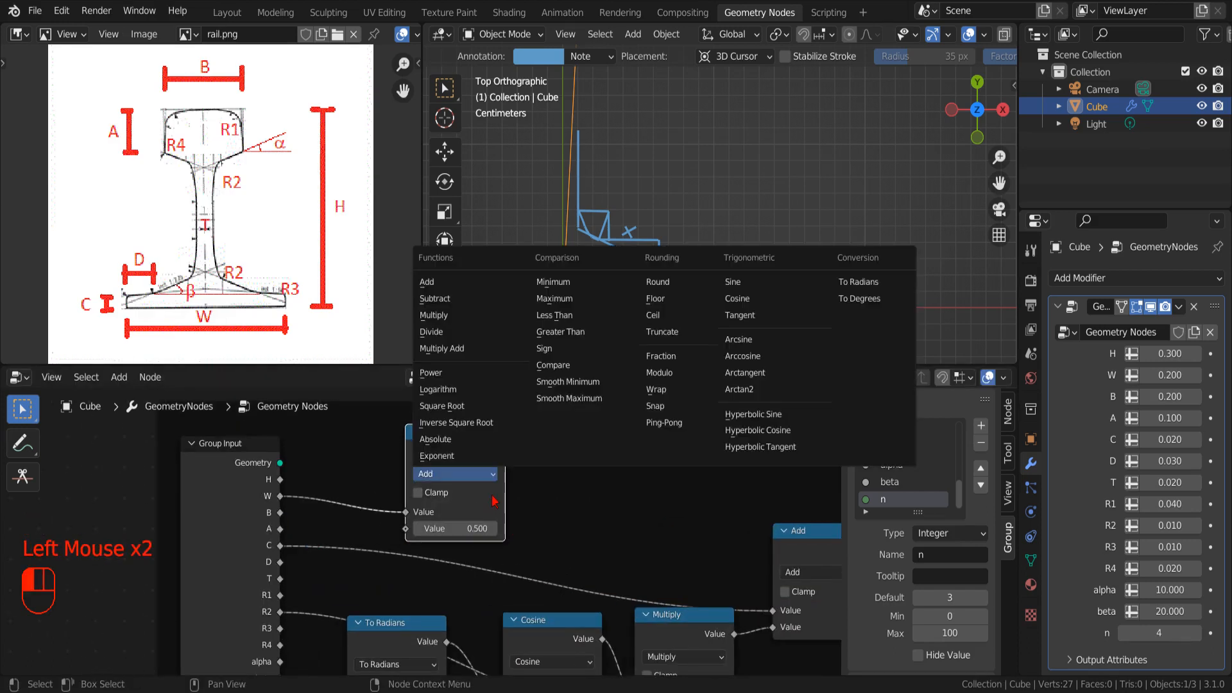
left_click(432, 332)
left_click(449, 529)
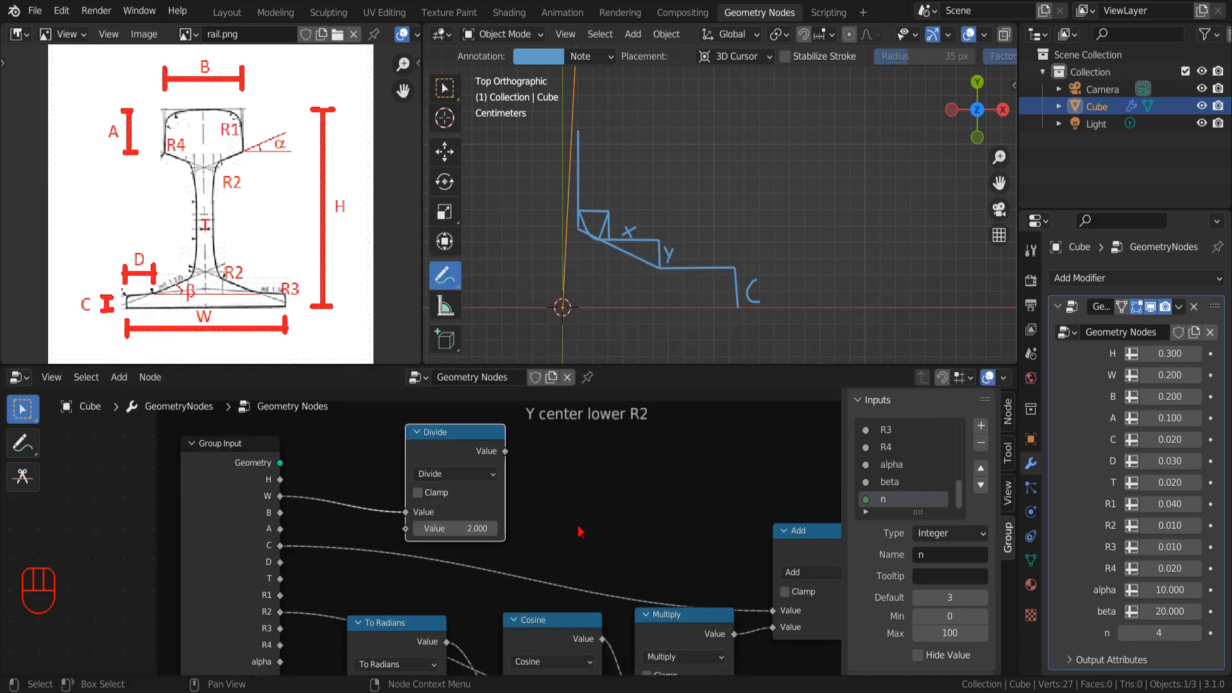
- Add a Subtract node that takes D away from the halved W
left_click(119, 377)
mouse_move(164, 89)
left_click(257, 245)
left_click(643, 512)
left_click(632, 491)
left_click(581, 315)
left_click_drag(505, 451, 549, 529)
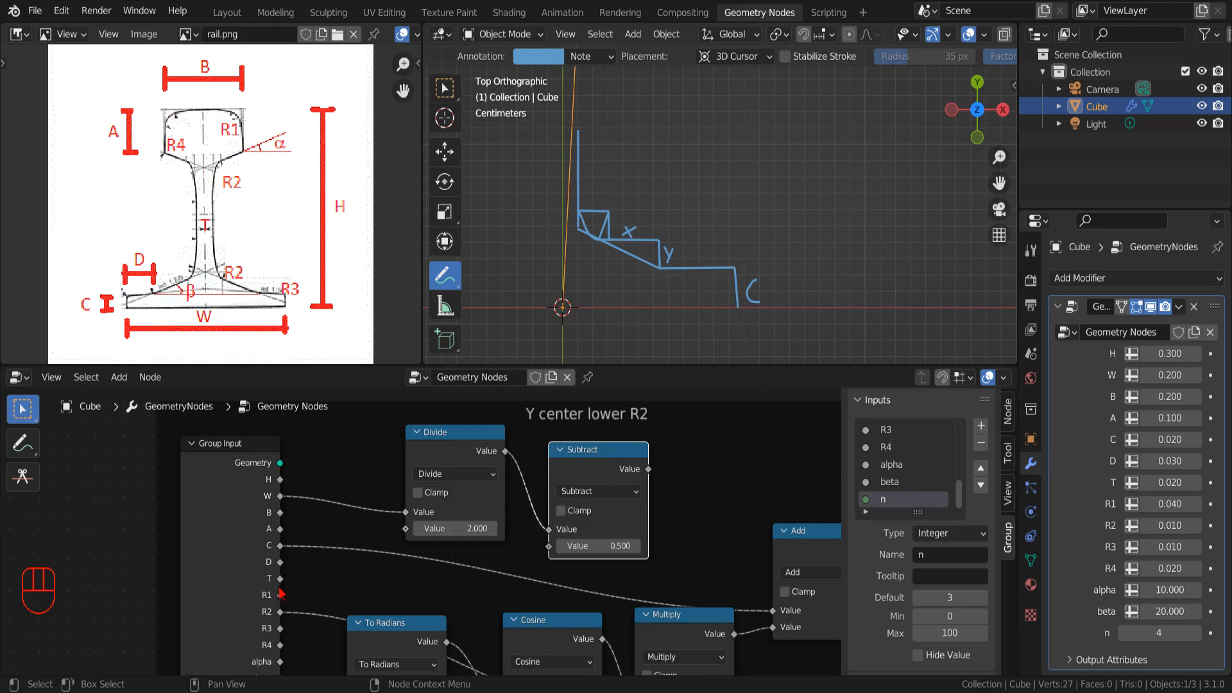
left_click_drag(281, 562, 549, 546)
- Add another Math node after the D subtraction and set it to Subtract
scroll(513, 482, "down", 3)
middle_click_drag(514, 482, 398, 495)
left_click(119, 376)
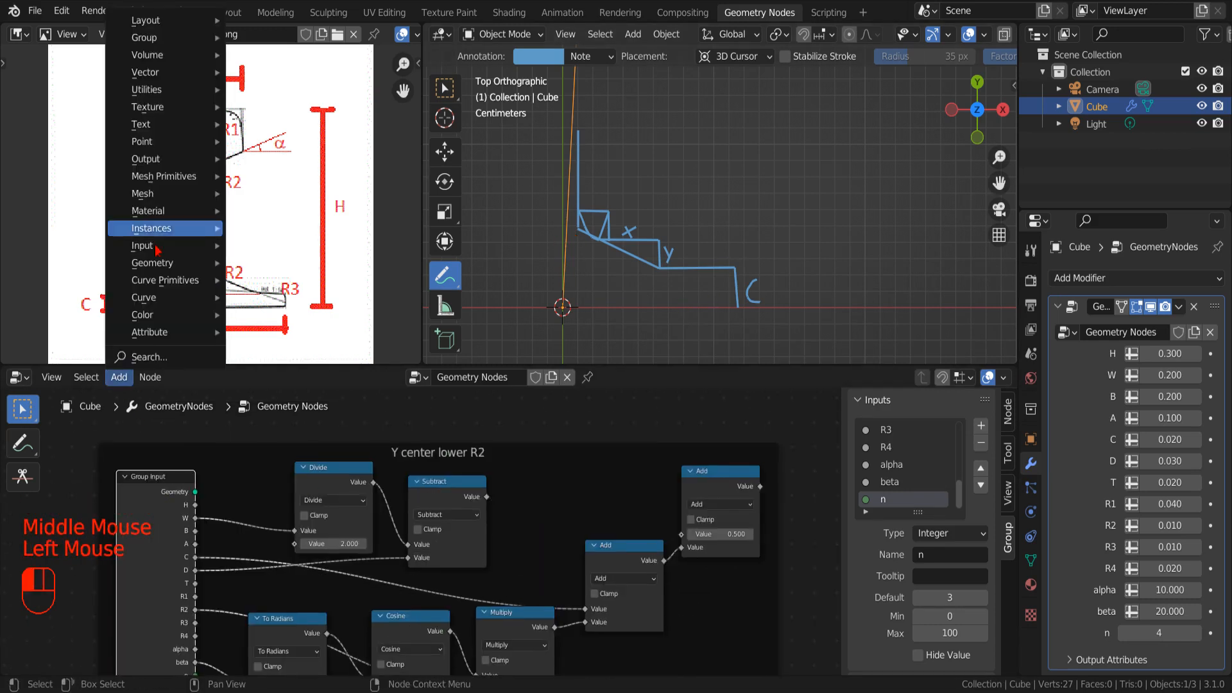
left_click(257, 246)
left_click(517, 484)
scroll(539, 494, "up", 4)
left_click(581, 496)
left_click(571, 309)
- Rearrange the upper node chain and connect the first Subtract result and T to the second Subtract node
scroll(549, 505, "down", 2)
middle_click_drag(549, 505, 684, 469)
left_click_drag(482, 430, 427, 426)
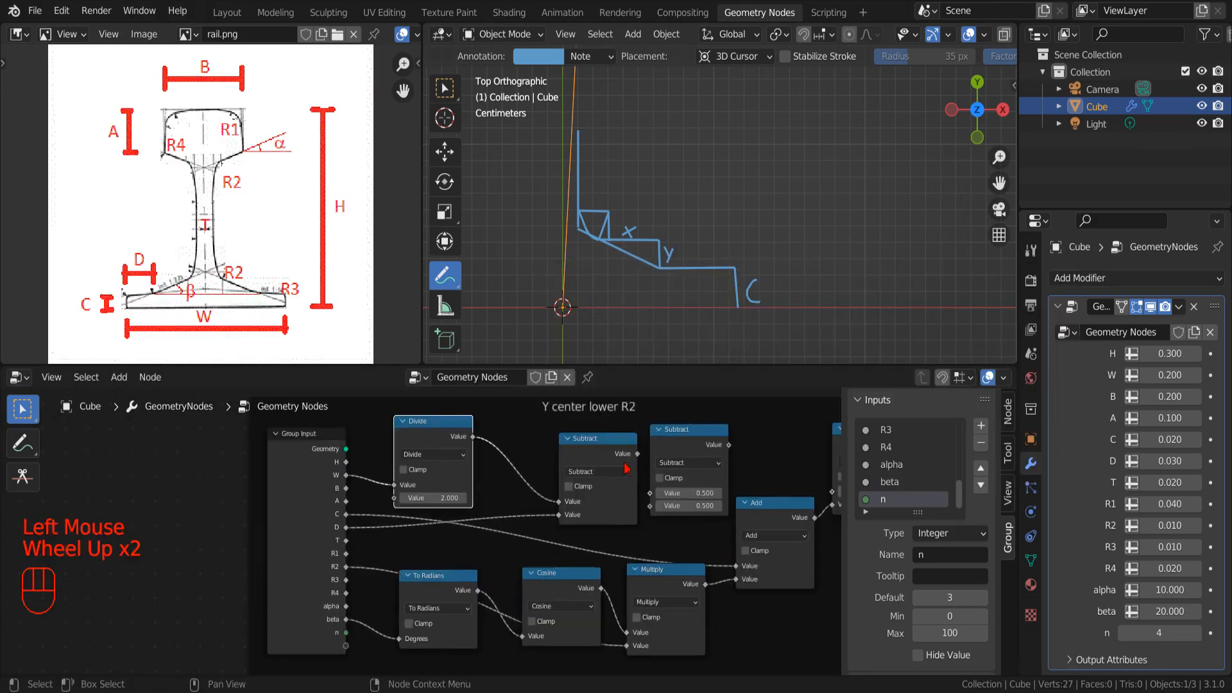
left_click_drag(627, 467, 557, 465)
left_click_drag(581, 459, 669, 497)
scroll(642, 488, "down", 1)
left_click_drag(340, 541, 669, 504)
- Insert a Divide node with value 2 between T and the second Subtract, and place it under the W Divide node
type("divide")
left_click(533, 512)
left_click(455, 579)
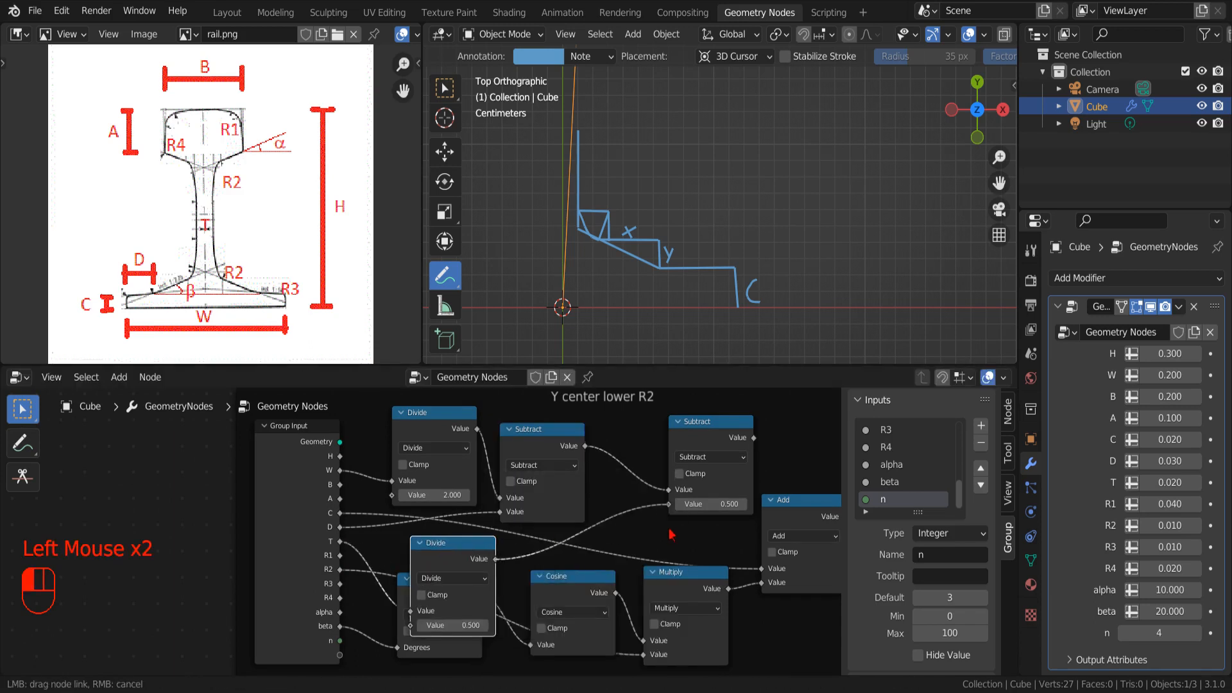
scroll(478, 507, "down", 3)
left_click_drag(453, 459, 446, 412)
left_click_drag(497, 481, 489, 432)
left_click_drag(474, 562, 456, 512)
scroll(462, 511, "up", 4)
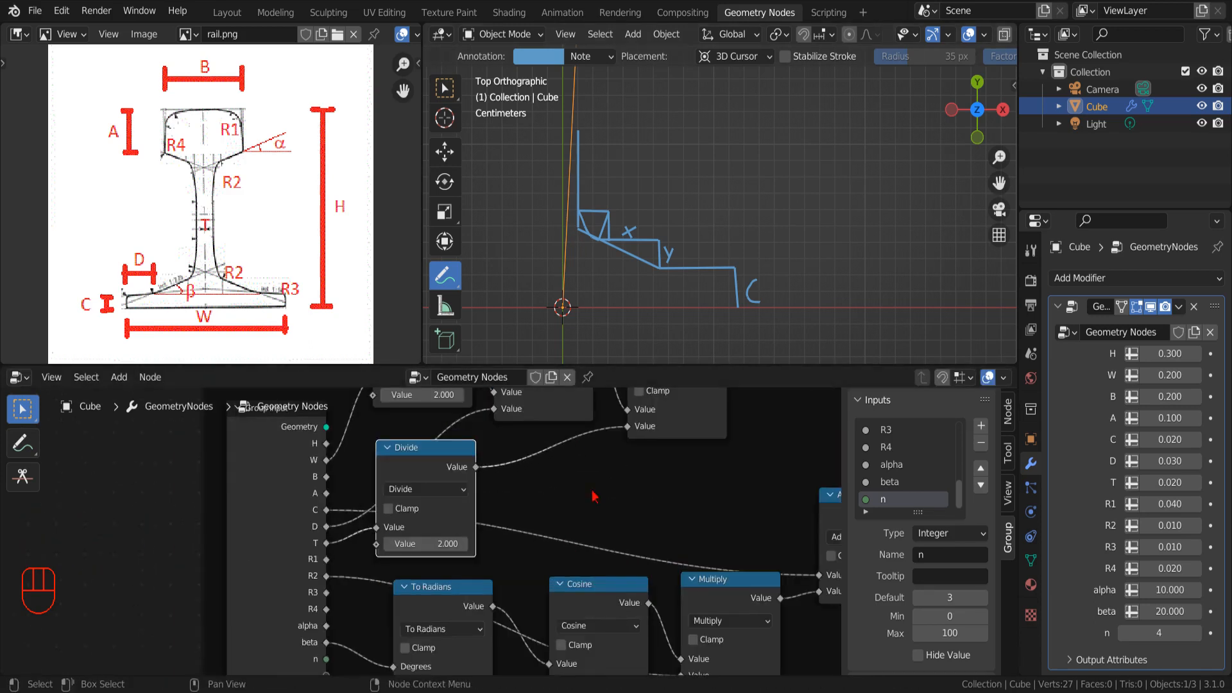
- Add a third Subtract node fed by the second Subtract node's result
scroll(593, 496, "down", 1)
left_click(119, 377)
left_click(256, 246)
left_click(600, 507)
left_click_drag(576, 527, 603, 576)
left_click(640, 544)
left_click(636, 382)
scroll(632, 520, "down", 2)
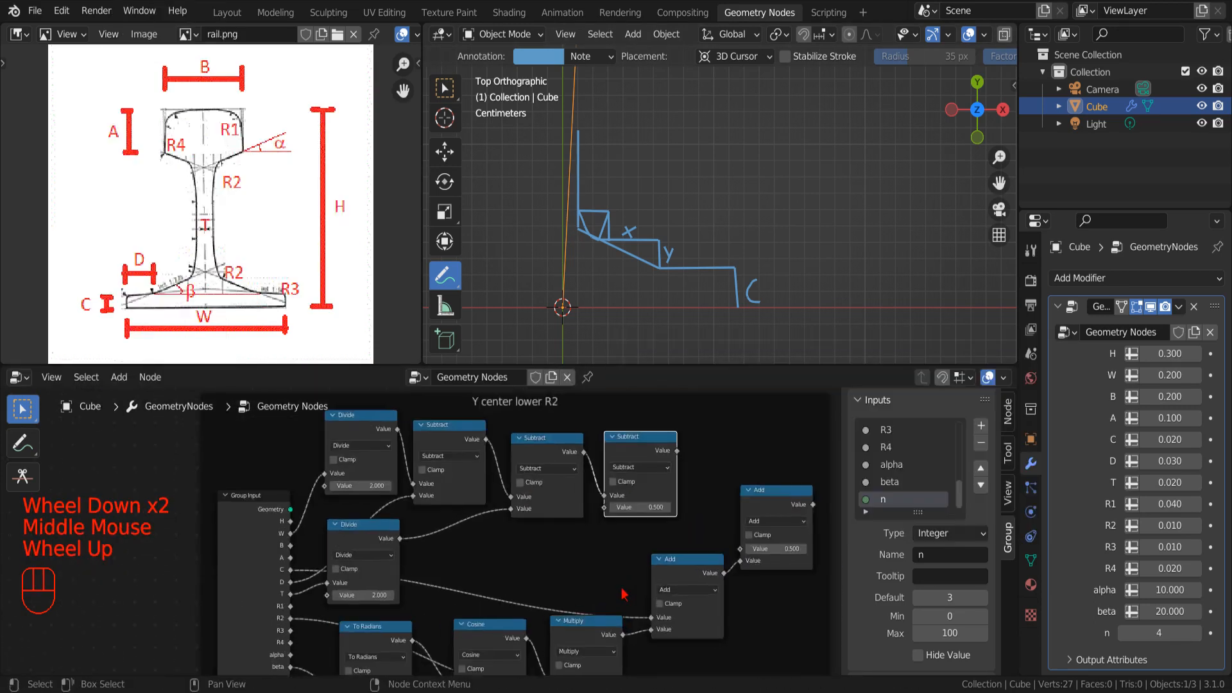
- Connect R2 to the second value of the third Subtract node
scroll(621, 590, "up", 2)
middle_click_drag(622, 589, 656, 537)
left_click_drag(273, 573, 636, 444)
middle_click_drag(609, 509, 560, 583)
scroll(562, 578, "up", 1)
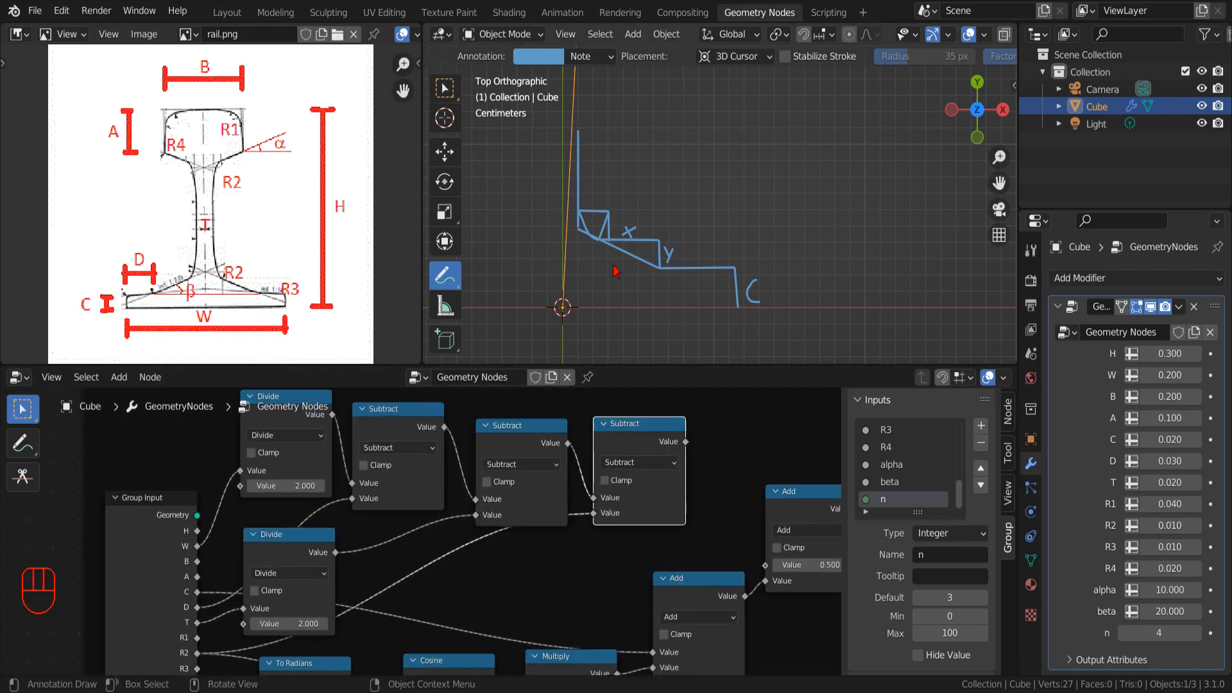
- Move the two chained Add nodes down and add a new Math node after the third Subtract
scroll(710, 478, "down", 4)
left_click_drag(597, 562, 596, 581)
left_click_drag(669, 502, 679, 551)
middle_click_drag(678, 550, 627, 547)
scroll(627, 547, "up", 3)
left_click(119, 376)
left_click(256, 247)
left_click(615, 428)
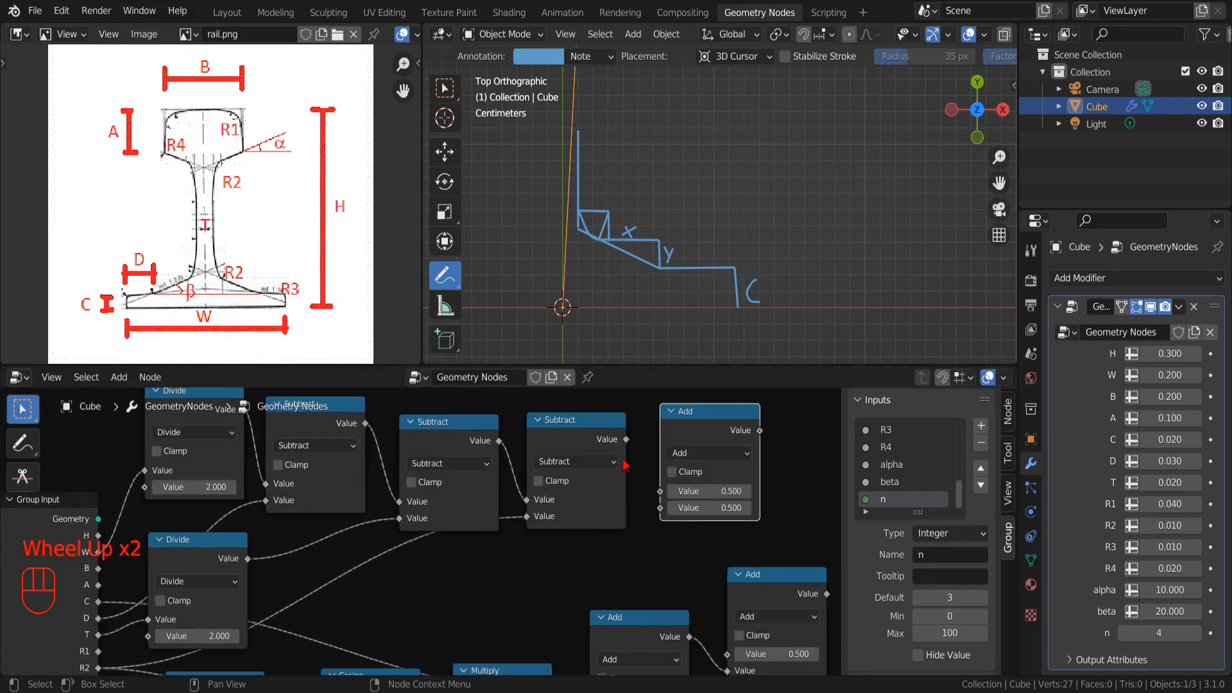
- Add a Sine node fed by the To Radians result of beta and place it above the Cosine node
scroll(518, 566, "down", 1)
middle_click_drag(529, 661, 637, 517)
scroll(637, 517, "up", 2)
left_click(119, 377)
left_click(257, 247)
left_click(567, 449)
left_click(614, 475)
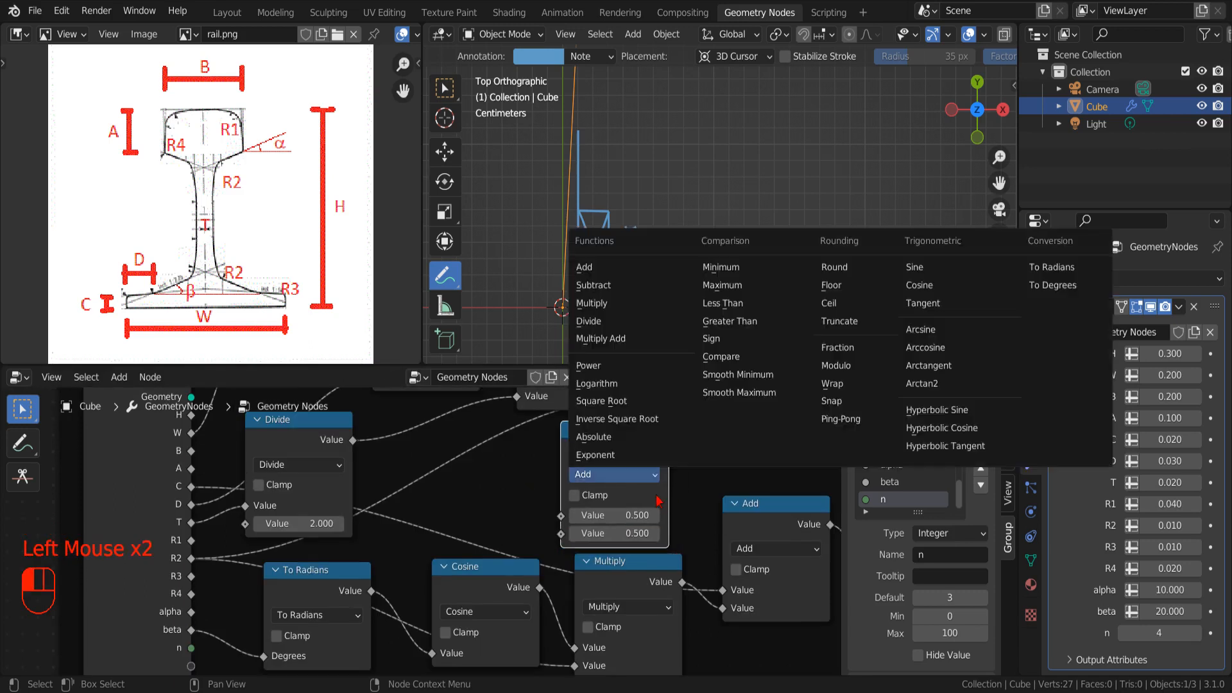
left_click(918, 267)
left_click_drag(371, 591, 561, 516)
left_click_drag(613, 462, 490, 475)
- Add a Multiply node after the Sine node that multiplies its result by R2
left_click(119, 377)
left_click(257, 247)
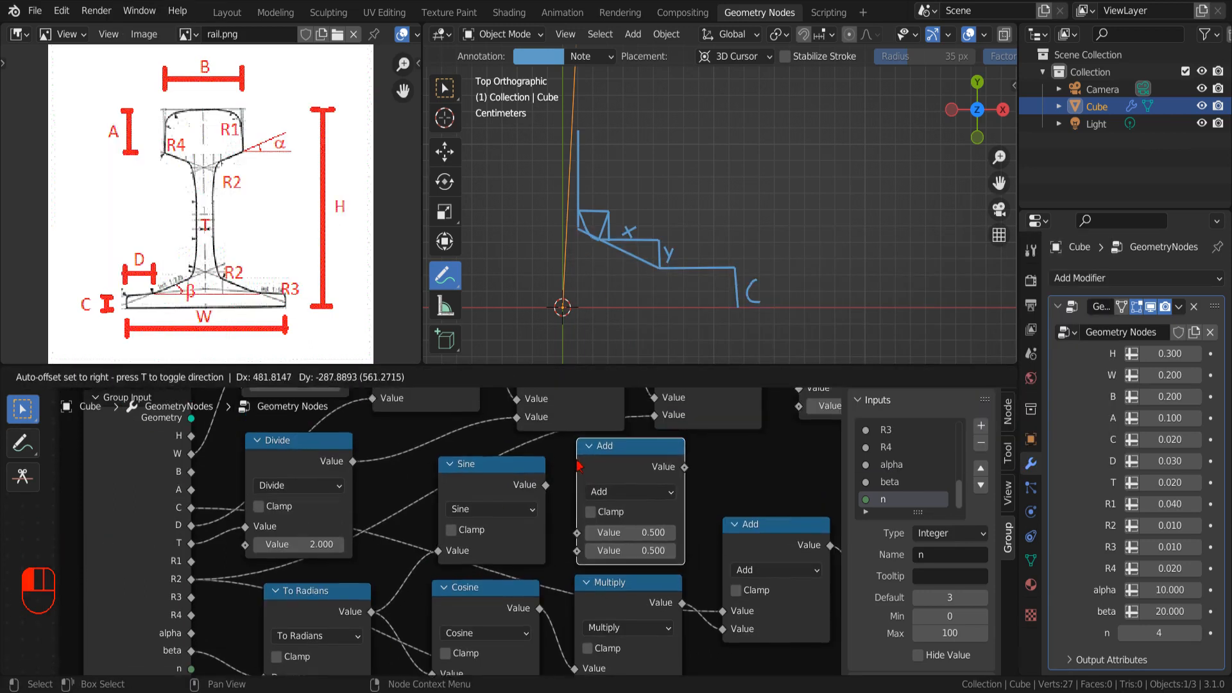
left_click(579, 465)
scroll(388, 503, "down", 2)
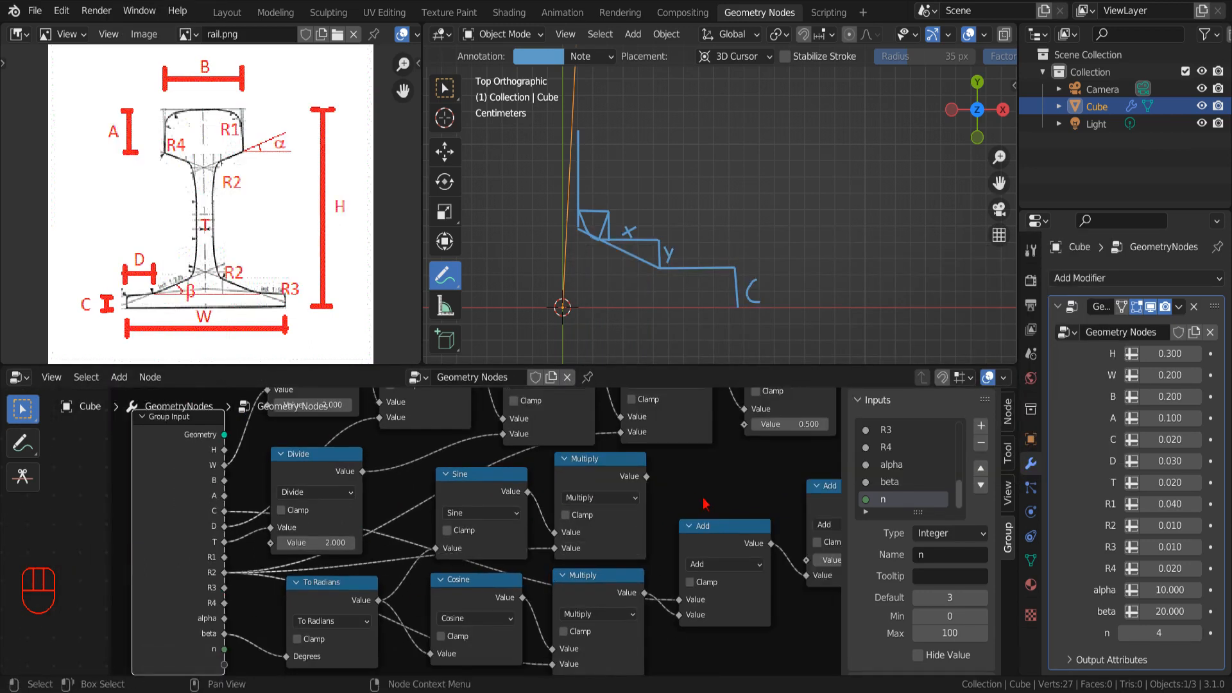
- Feed the third Subtract and the sine Multiply into the Add node after them, and label that Add node X
middle_click_drag(710, 501, 518, 565)
scroll(565, 513, "down", 2)
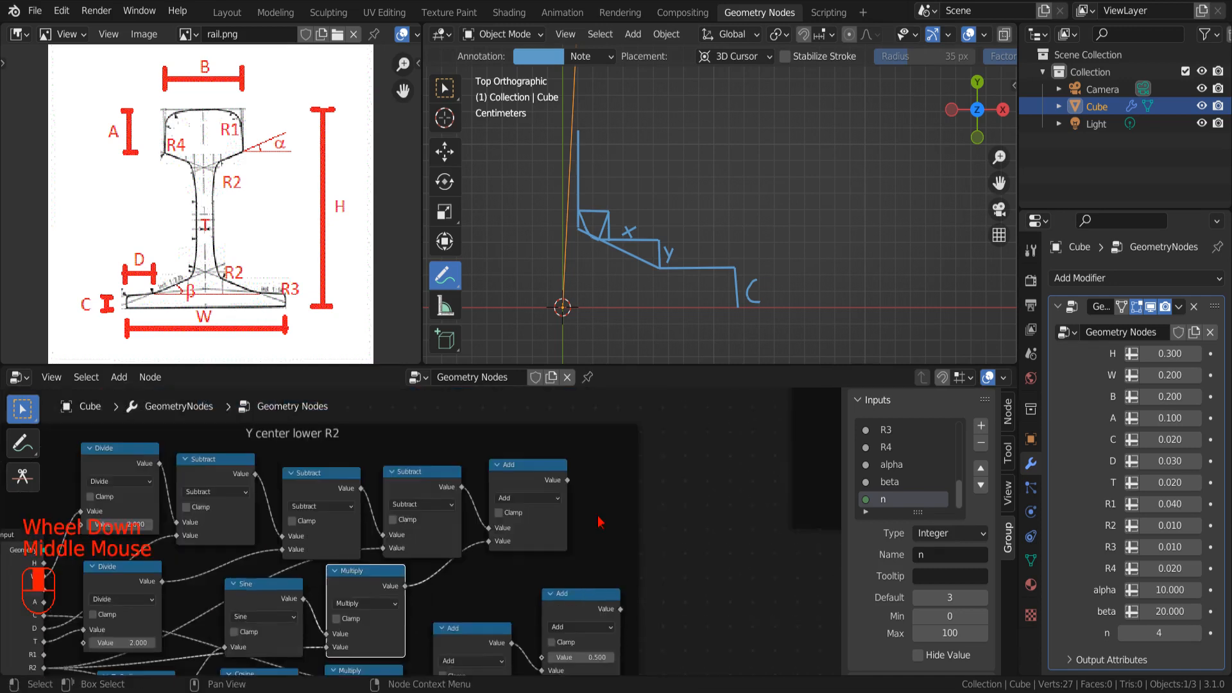
key("F2")
key("Return")
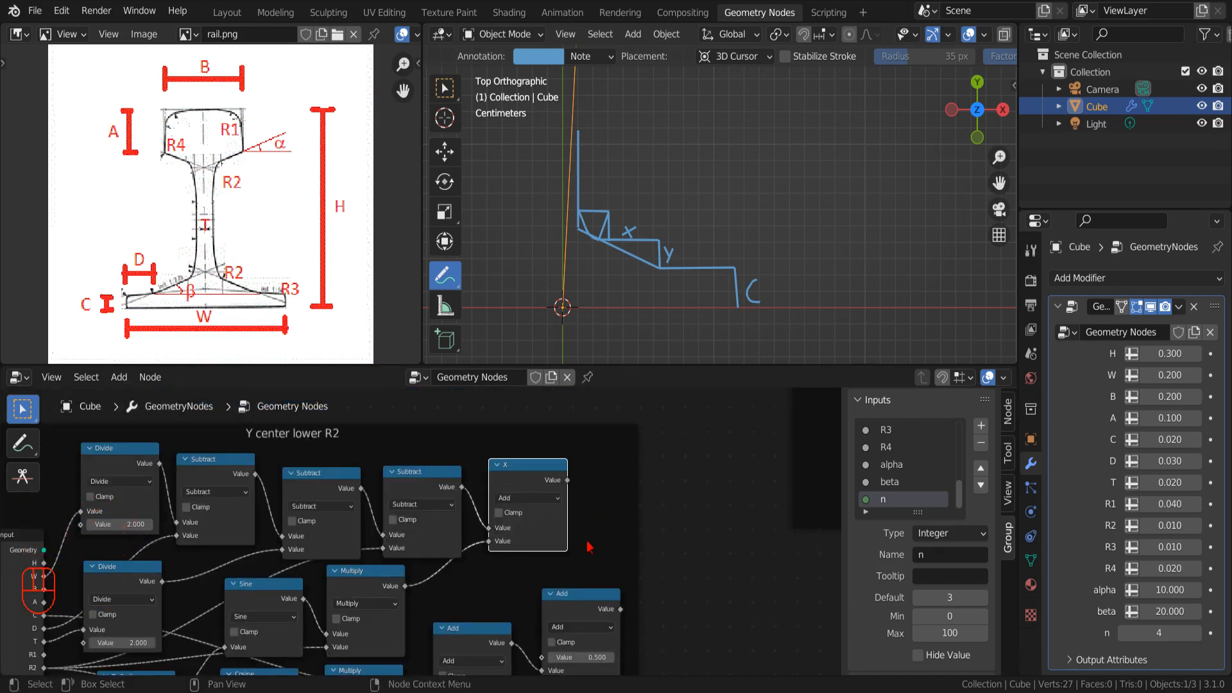
- Move the To Radians, Cosine, Multiply and two chained Add nodes together further down and away from the X chain
middle_click_drag(600, 544, 604, 427)
scroll(490, 493, "up", 1)
scroll(502, 506, "down", 4)
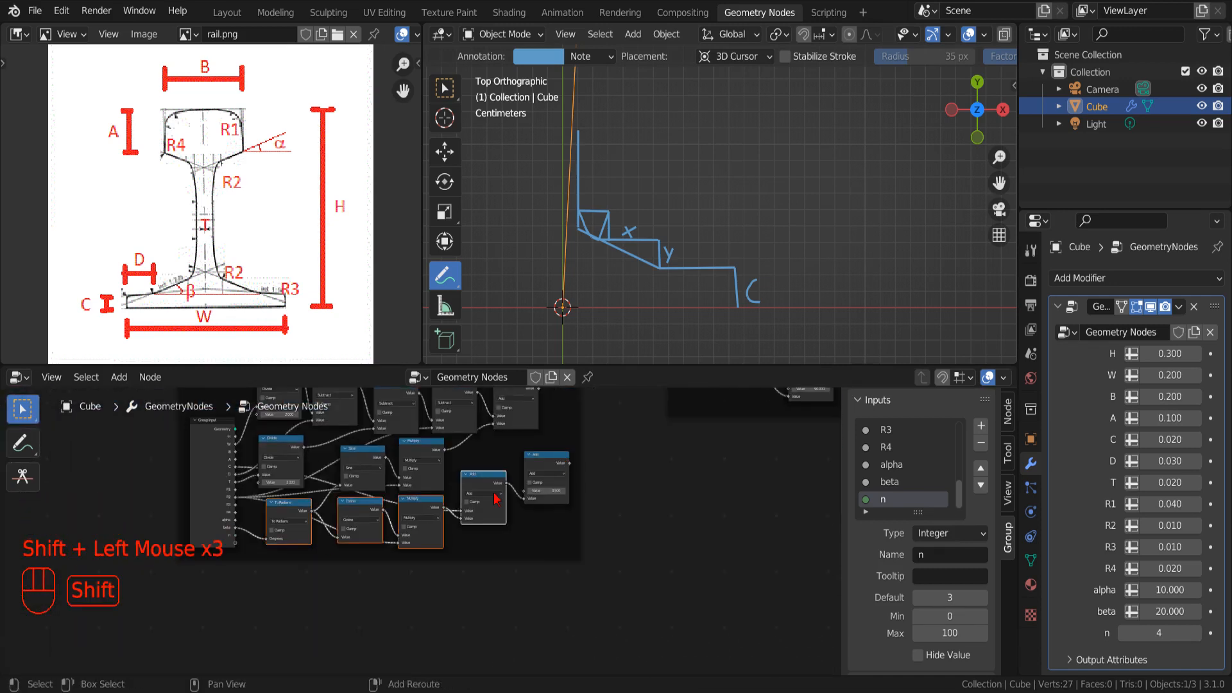
left_click(538, 464, "shift")
left_click_drag(538, 463, 607, 521)
- Add a Tangent node below the X node and feed it with the To Radians result of beta
middle_click_drag(572, 502, 460, 583)
scroll(453, 552, "up", 5)
left_click(119, 378)
mouse_move(165, 90)
left_click(263, 246)
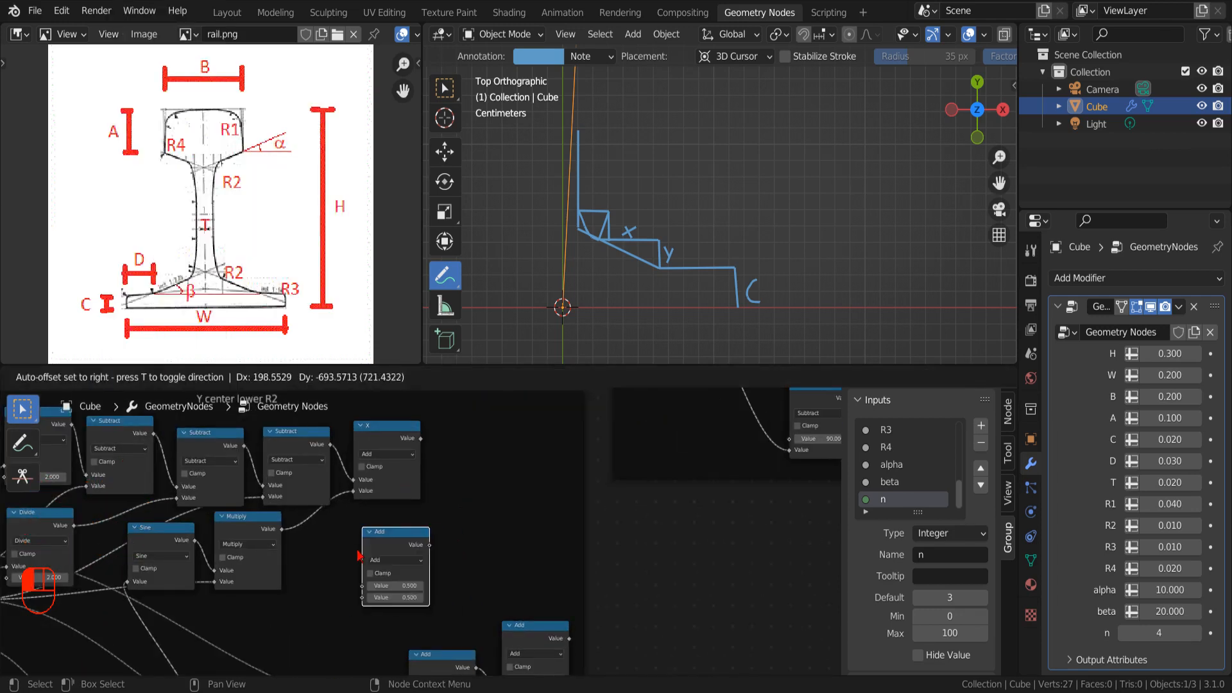
left_click(353, 553)
middle_click_drag(353, 552, 508, 487)
scroll(508, 487, "up", 3)
left_click(556, 498)
left_click(823, 352)
middle_click_drag(541, 616, 740, 508)
left_click_drag(485, 590, 714, 425)
- Add a Multiply node that multiplies the X node's result by the Tangent node's result
middle_click_drag(695, 522, 409, 653)
scroll(409, 642, "down", 3)
left_click(118, 378)
left_click(263, 246)
left_click(495, 460)
left_click(556, 466)
left_click(546, 320)
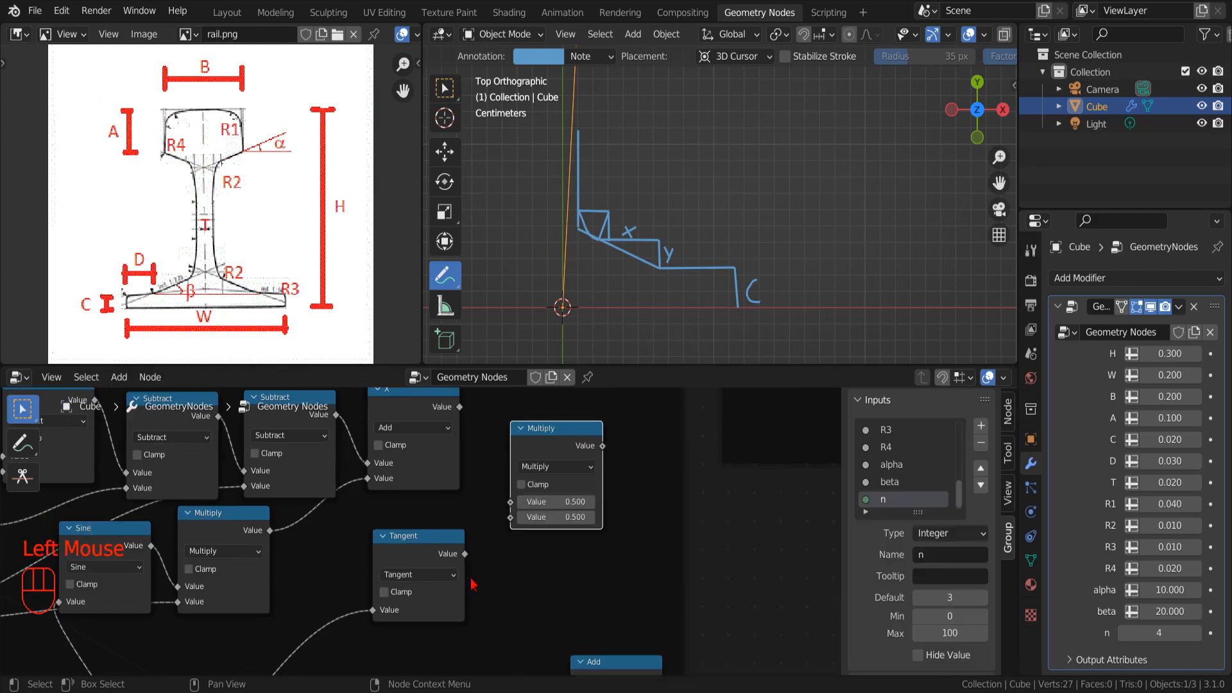
left_click_drag(511, 523, 510, 518)
scroll(488, 559, "down", 5)
left_click(465, 594)
scroll(465, 595, "up", 4)
- Move the last Add node further up and outward, and label the Multiply node after X and Tangent as y
left_click(118, 378)
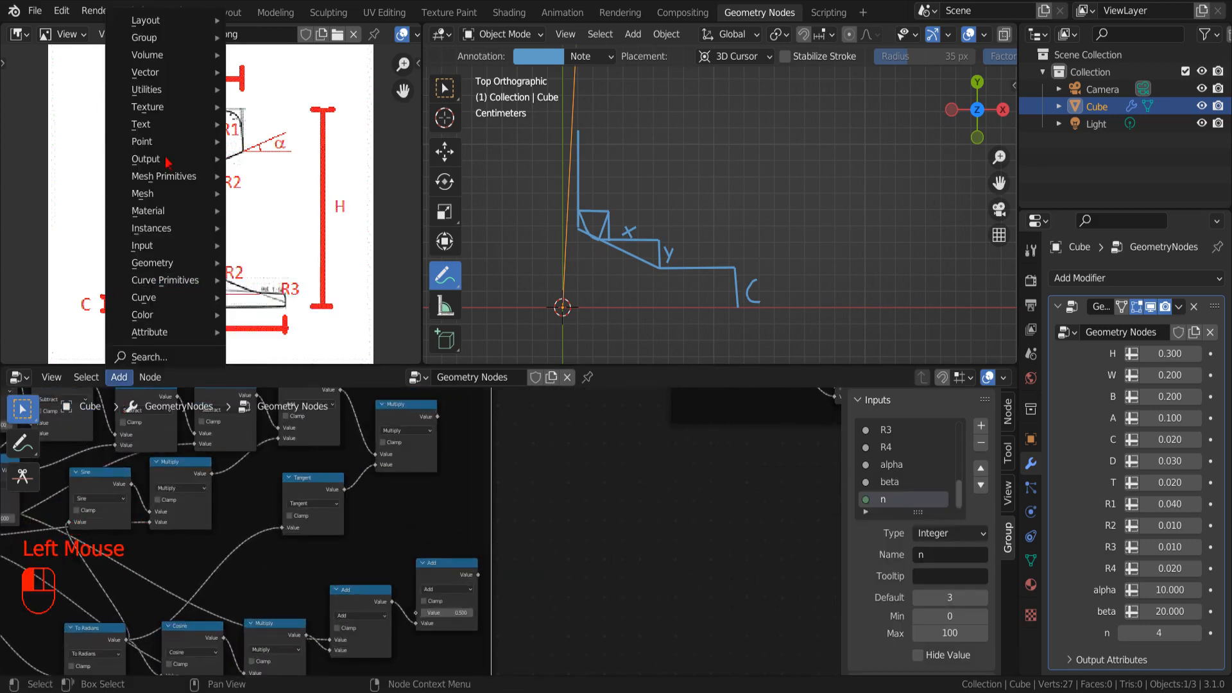
mouse_move(165, 89)
left_click_drag(447, 571, 519, 515)
middle_click_drag(417, 425, 429, 506)
scroll(428, 506, "up", 2)
left_click(429, 506)
key("F2")
type("y")
key("Return")
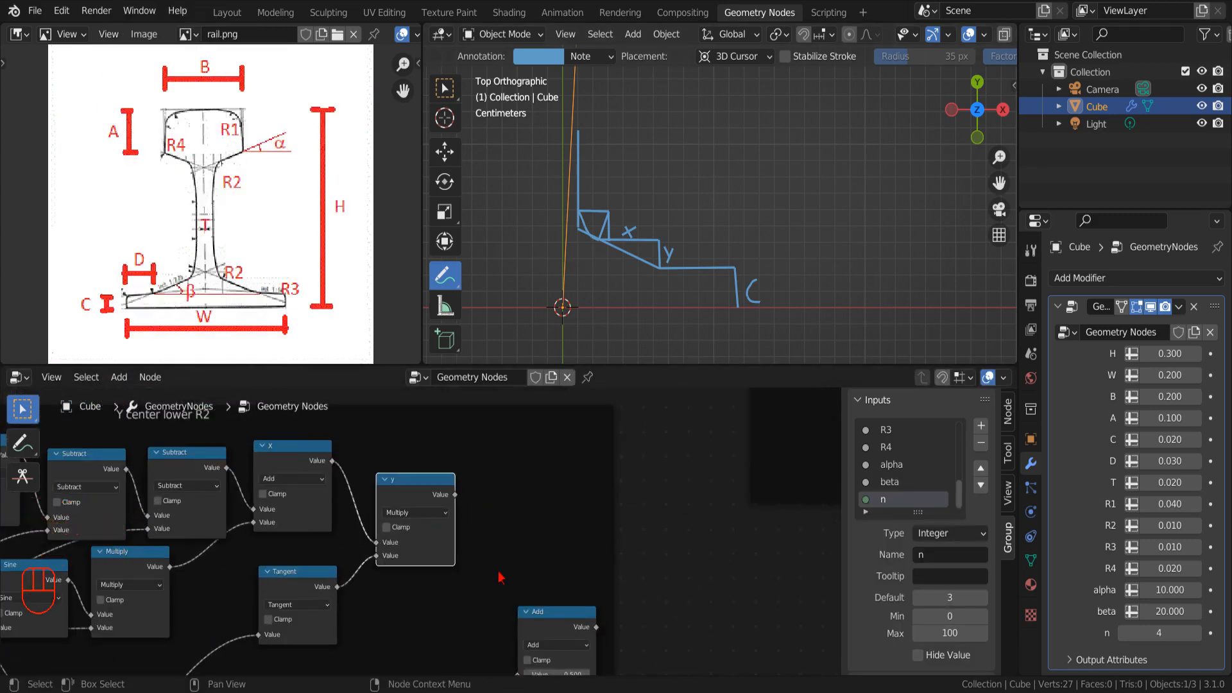
- Connect y to the last Add node's first value and feed that Add's result into the Y input of the center node
scroll(475, 488, "down", 2)
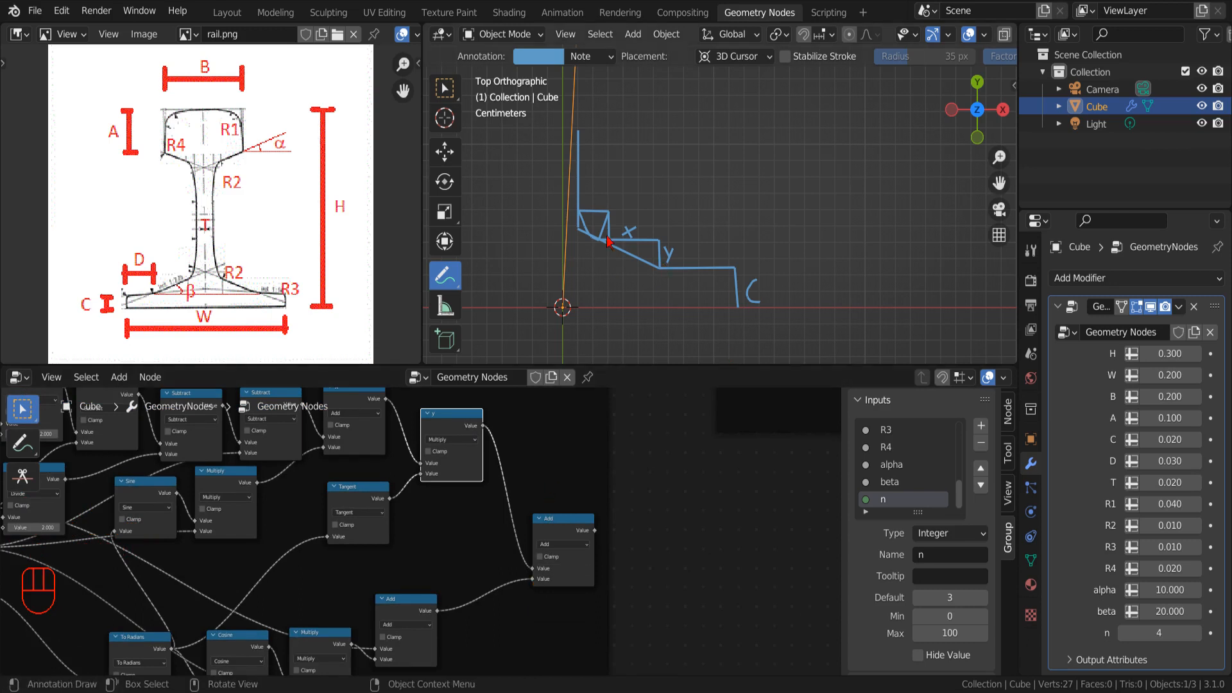
scroll(449, 635, "down", 3)
scroll(448, 636, "up", 1)
middle_click_drag(449, 635, 442, 592)
scroll(451, 580, "up", 1)
scroll(451, 580, "down", 4)
scroll(442, 592, "up", 1)
scroll(443, 591, "down", 1)
scroll(363, 600, "up", 4)
left_click_drag(556, 403, 729, 509)
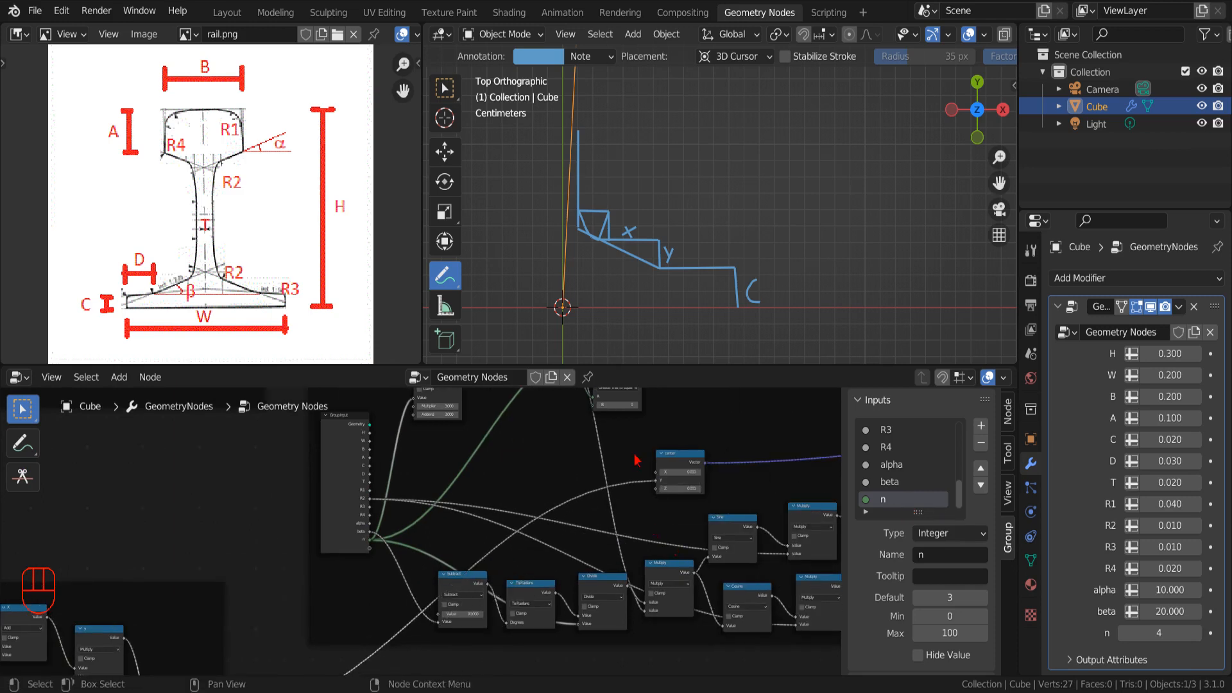
- Add a Divide node that divides T from the Group Input by 2
scroll(635, 459, "up", 1)
middle_click_drag(635, 460, 630, 504)
scroll(614, 507, "up", 4)
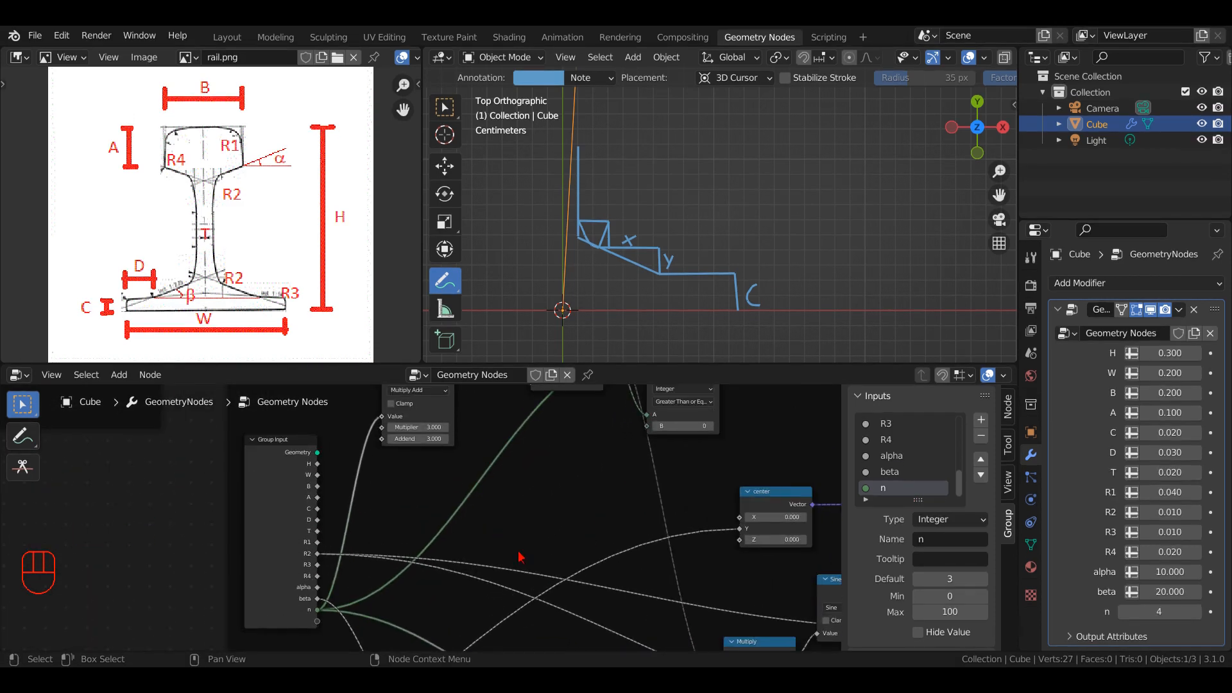
middle_click_drag(527, 539, 507, 532)
scroll(507, 532, "up", 1)
left_click_drag(279, 524, 548, 532)
type("divide")
left_click(568, 500)
left_click(523, 449)
left_click(544, 530)
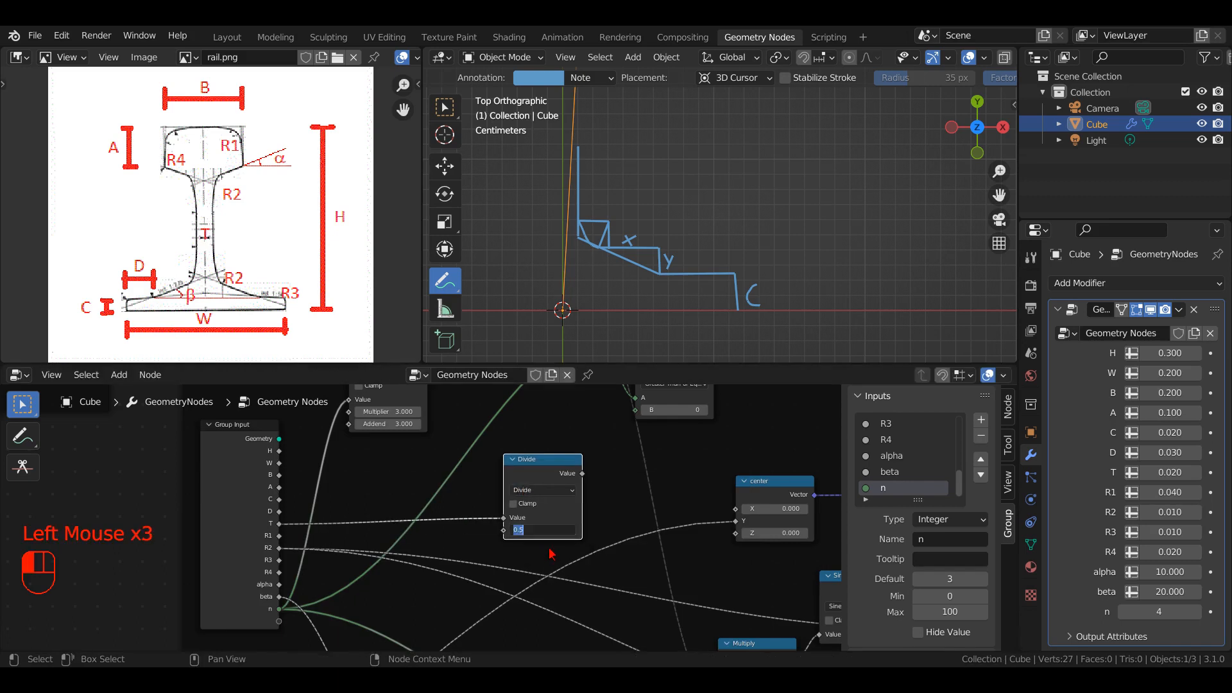
- Add an Add node summing the halved T and R2, and connect its result to the center node's X input
type("add")
left_click_drag(582, 474, 410, 462)
left_click(635, 495)
left_click(636, 495)
left_click_drag(655, 458, 541, 454)
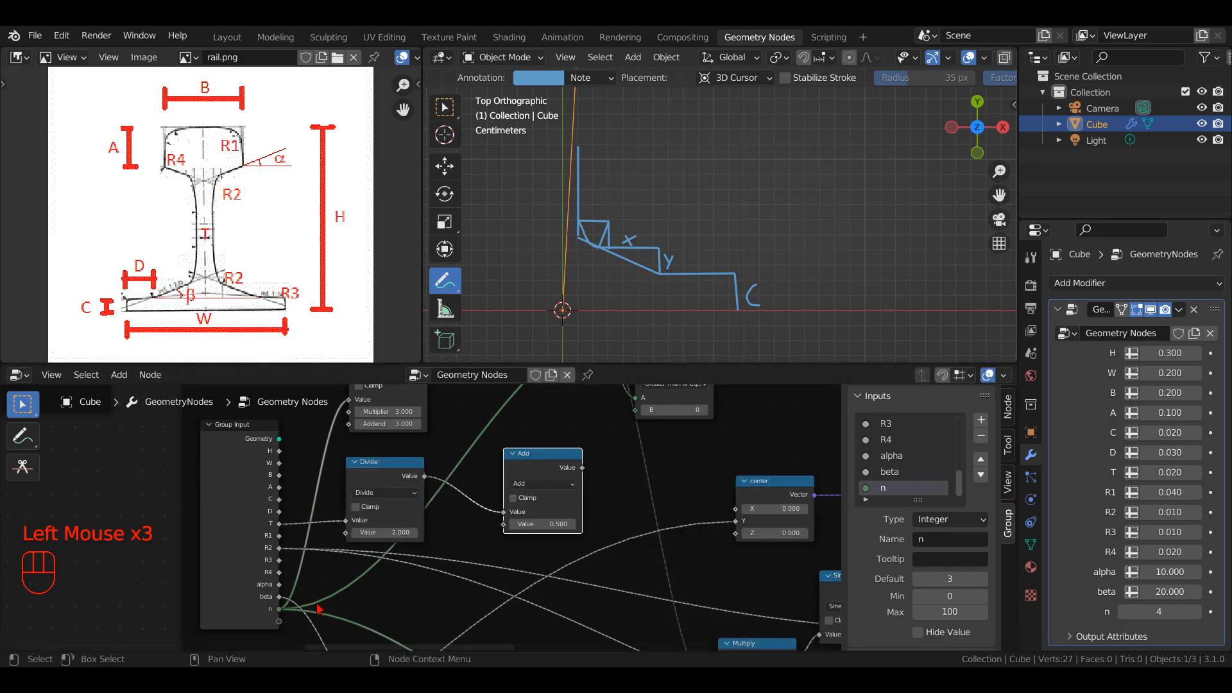
left_click_drag(279, 548, 504, 524)
left_click_drag(583, 468, 735, 509)
- Connect the vector link coming from below to the False input of the lower R2 frame's Switch node
scroll(666, 525, "down", 7)
middle_click_drag(693, 482, 667, 523)
scroll(668, 523, "up", 1)
middle_click_drag(668, 524, 568, 571)
scroll(568, 594, "up", 6)
left_click_drag(586, 424, 514, 449)
scroll(533, 514, "down", 3)
middle_click_drag(571, 636, 616, 546)
scroll(616, 546, "up", 1)
middle_click_drag(622, 632, 662, 536)
left_click_drag(476, 673, 452, 549)
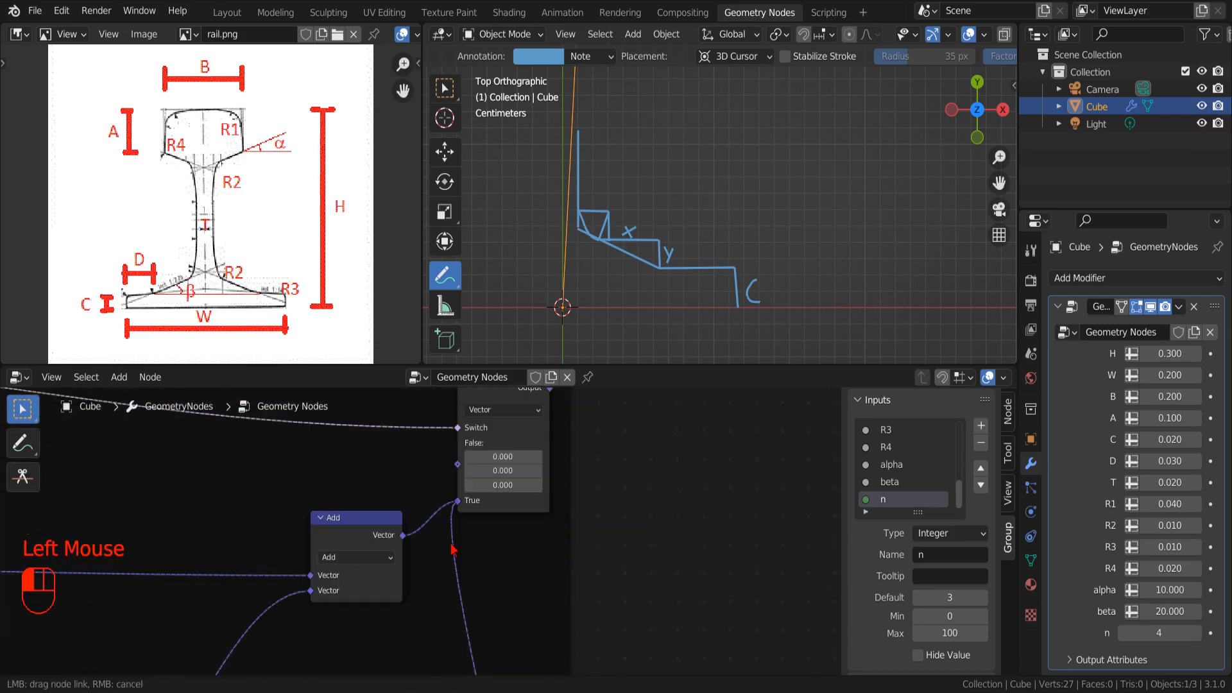
left_click_drag(453, 493, 457, 500)
scroll(626, 493, "down", 4)
middle_click_drag(560, 575, 528, 556)
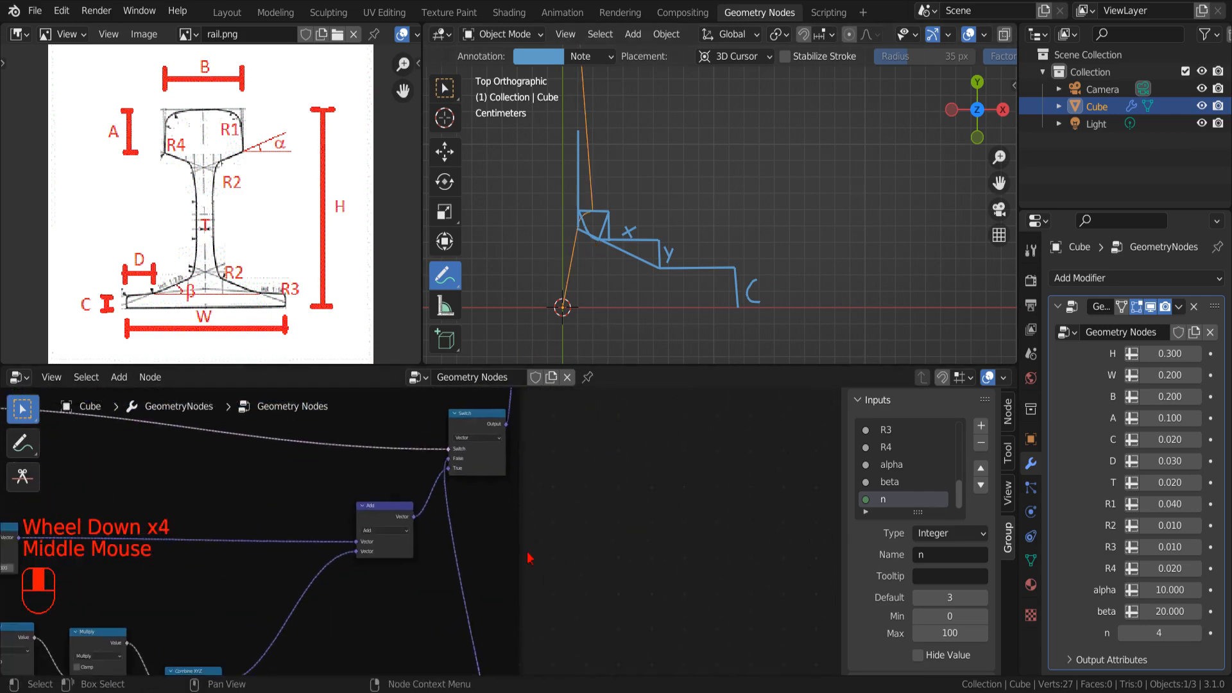
- Insert a Multiply node with value -1 between the cosine branch's Multiply and the X input of Combine XYZ
scroll(528, 556, "down", 5)
middle_click_drag(588, 494, 664, 424)
scroll(664, 424, "up", 4)
middle_click_drag(642, 488, 591, 619)
scroll(591, 618, "up", 5)
left_click_drag(633, 542, 604, 517)
left_click_drag(481, 502, 509, 536)
left_click_drag(439, 570, 480, 584)
left_click_drag(573, 527, 632, 526)
- Add a Multiply node with value -1 after the sine branch's Multiply and connect it to the Y input of Combine XYZ
left_click(119, 377)
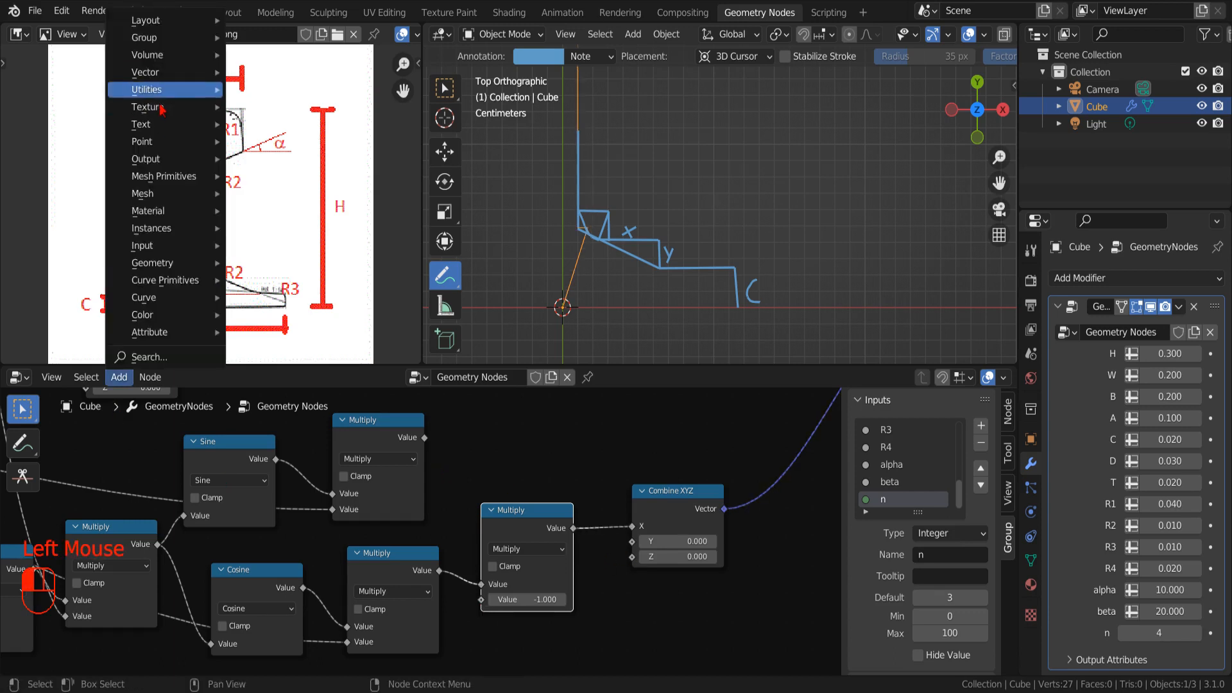
left_click(269, 247)
left_click(481, 387)
scroll(602, 506, "up", 3)
left_click(547, 465)
left_click(543, 279)
left_click(549, 528)
type("-1")
key("Return")
left_click_drag(418, 479, 490, 508)
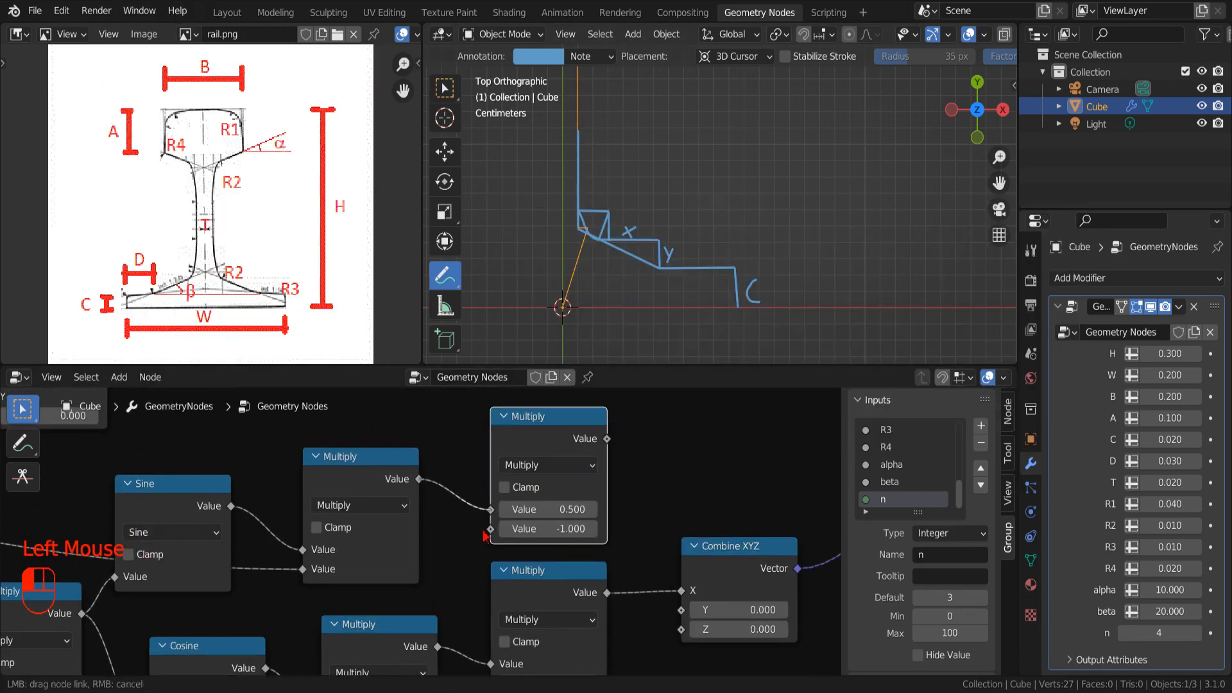
left_click_drag(606, 439, 681, 610)
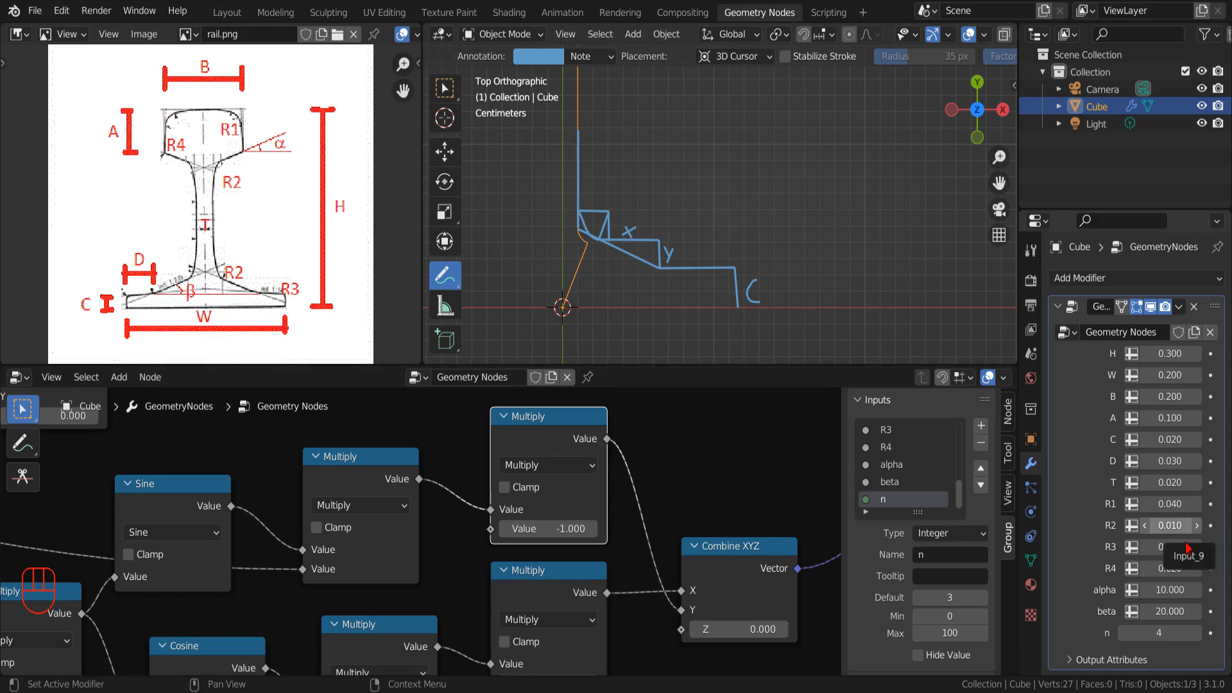
- Set the modifier's R2 to 0.03 and erase the annotation sketch from the 3D viewport
left_click(1196, 526)
left_click_drag(445, 276, 489, 385)
left_click_drag(745, 272, 740, 311)
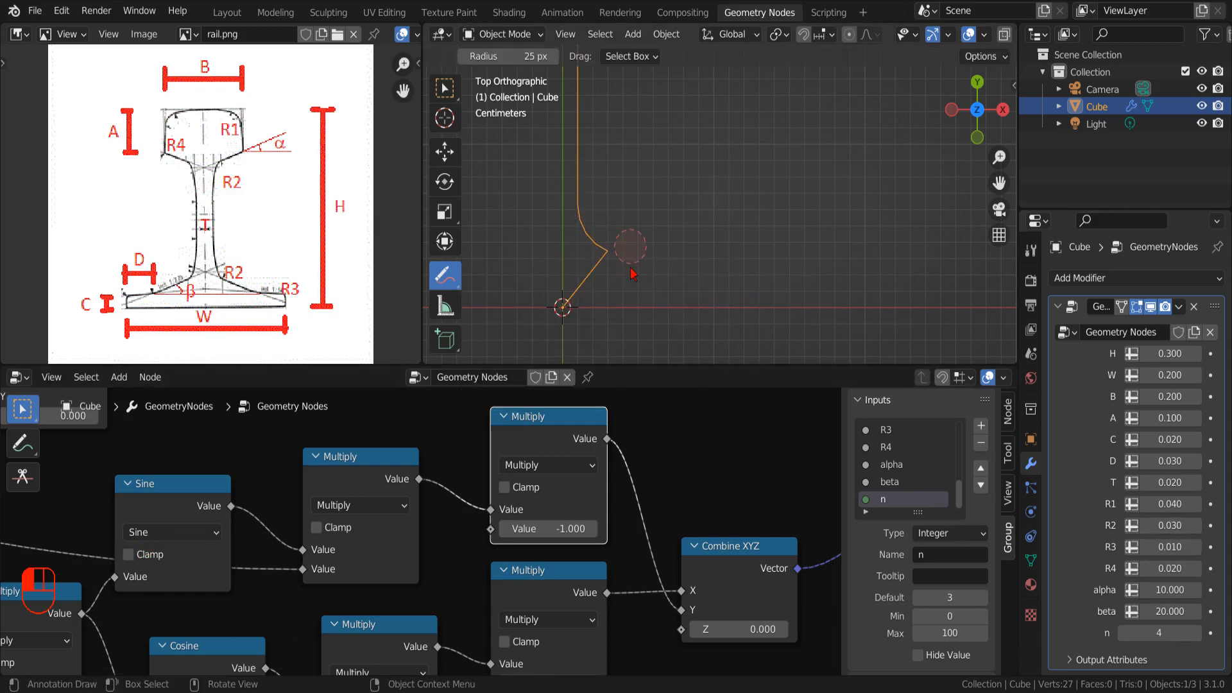
scroll(626, 259, "down", 4)
scroll(603, 215, "up", 1)
left_click(445, 88)
- Duplicate the finished lower R2 arc frame with all its nodes and place the copy below the original
scroll(603, 523, "down", 8)
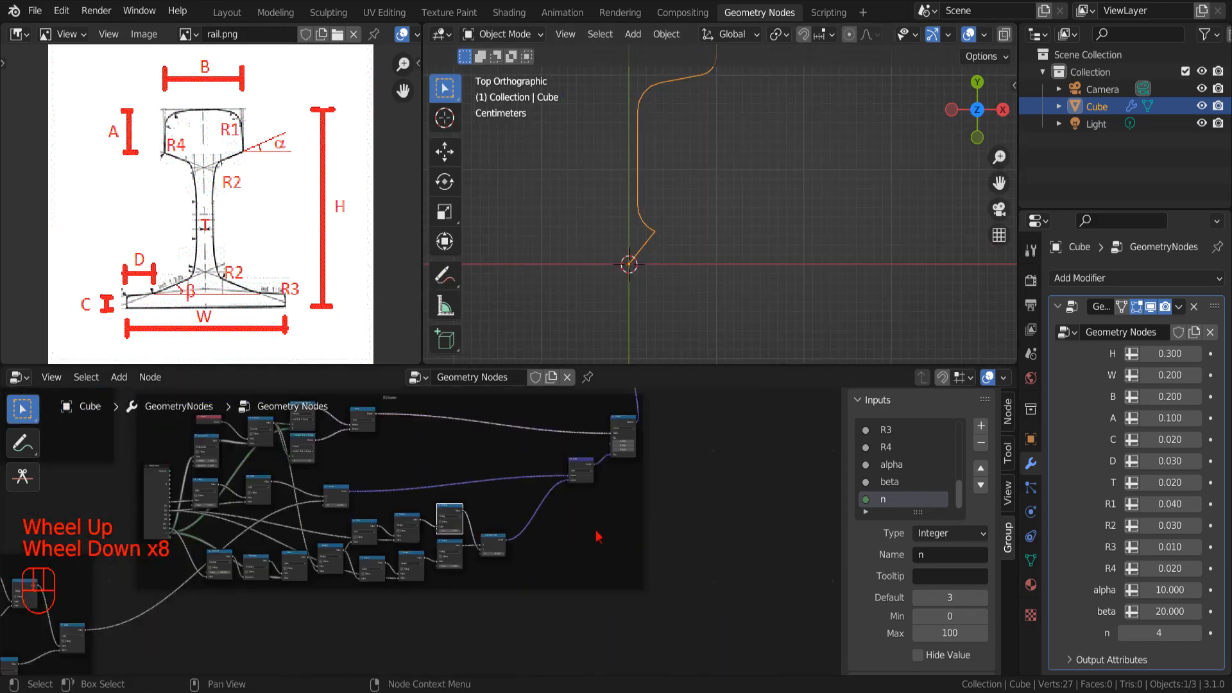
scroll(626, 539, "down", 4)
middle_click_drag(596, 531, 682, 514)
scroll(626, 539, "down", 1)
left_click(596, 464)
left_click_drag(669, 430, 377, 563)
key("ctrl+c")
left_click(674, 514)
key("ctrl+v")
left_click_drag(593, 469, 594, 590)
left_click(662, 564)
- Delete the Divide and Add nodes that feed the center node in the copied frame
scroll(571, 565, "up", 4)
middle_click_drag(571, 565, 684, 449)
scroll(458, 520, "up", 9)
key("x")
left_click(416, 488)
key("x")
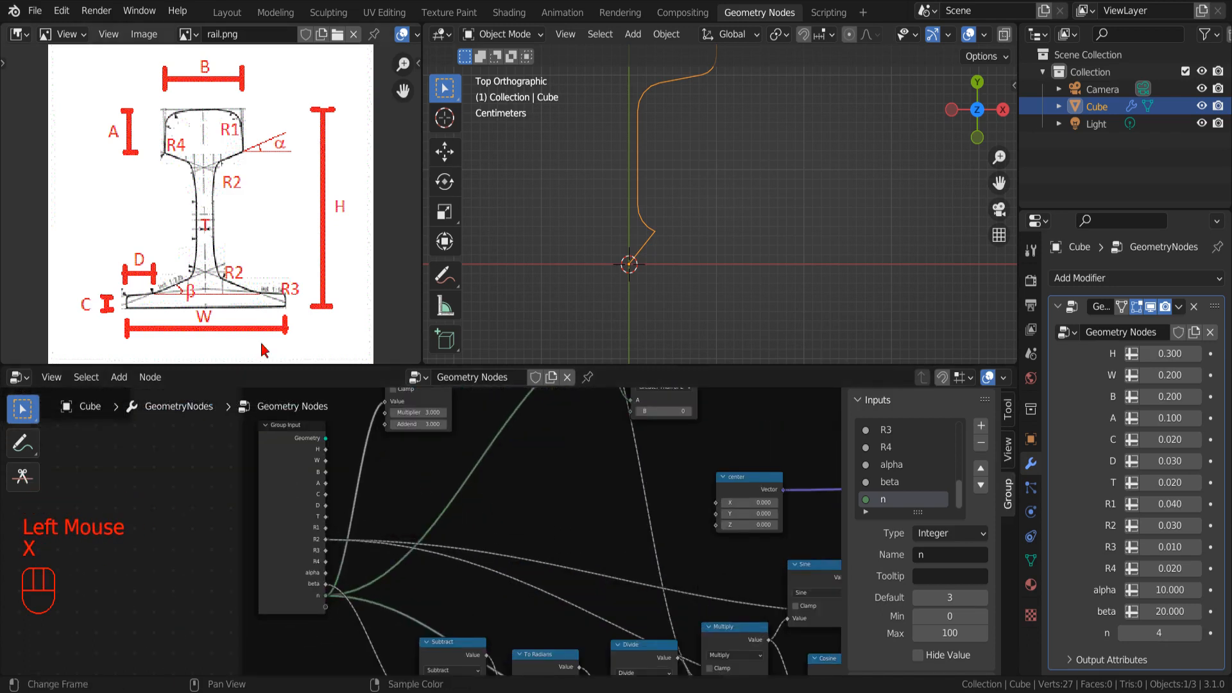
- Delete the vector Add node in the copied frame and connect the center node directly to the Switch's True input
scroll(505, 491, "down", 4)
middle_click_drag(505, 510, 511, 498)
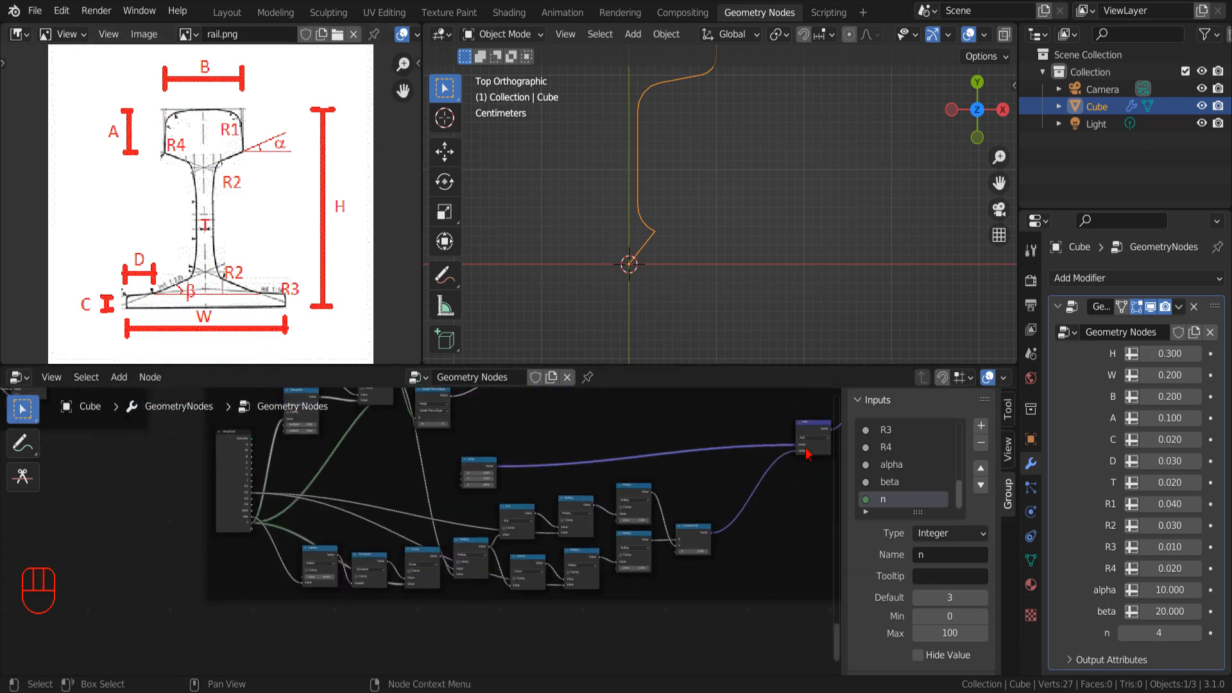
left_click(808, 452)
key("x")
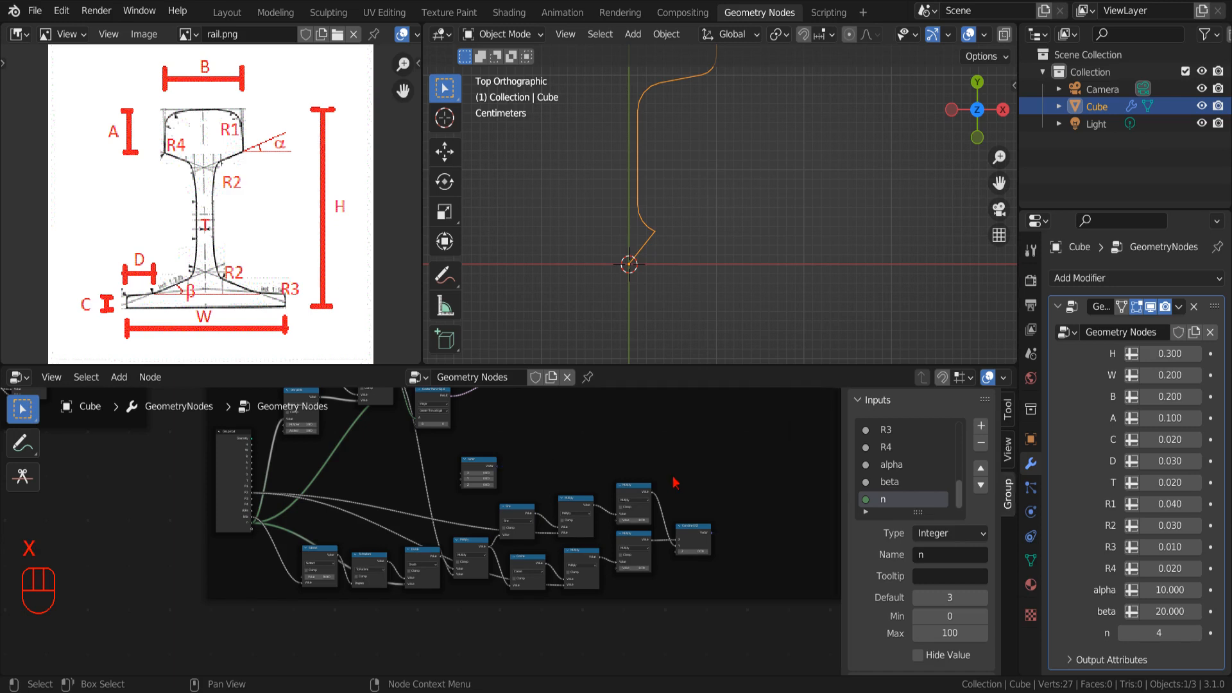
middle_click_drag(505, 487, 418, 526)
scroll(418, 526, "up", 3)
left_click_drag(406, 501, 700, 459)
- Delete the whole sine and cosine node chain, including Combine XYZ, from the copied frame
scroll(661, 539, "down", 2)
middle_click_drag(661, 539, 819, 451)
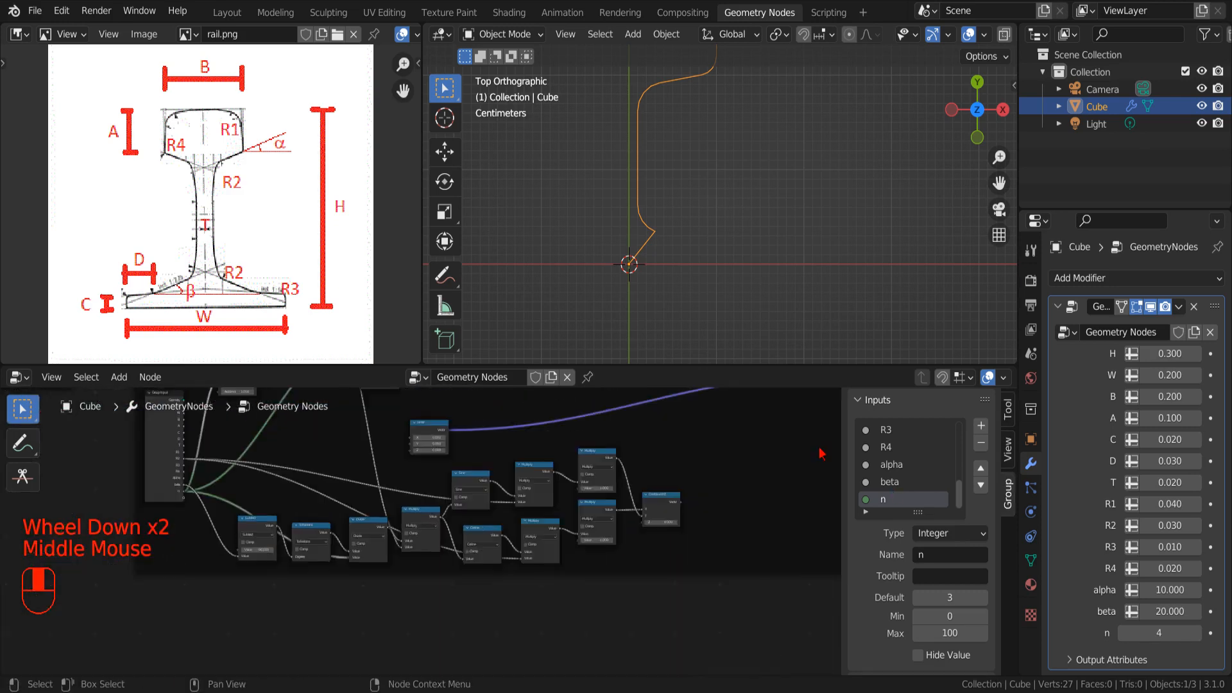
scroll(789, 459, "up", 1)
left_click_drag(755, 463, 239, 526)
key("Delete")
key("Delete")
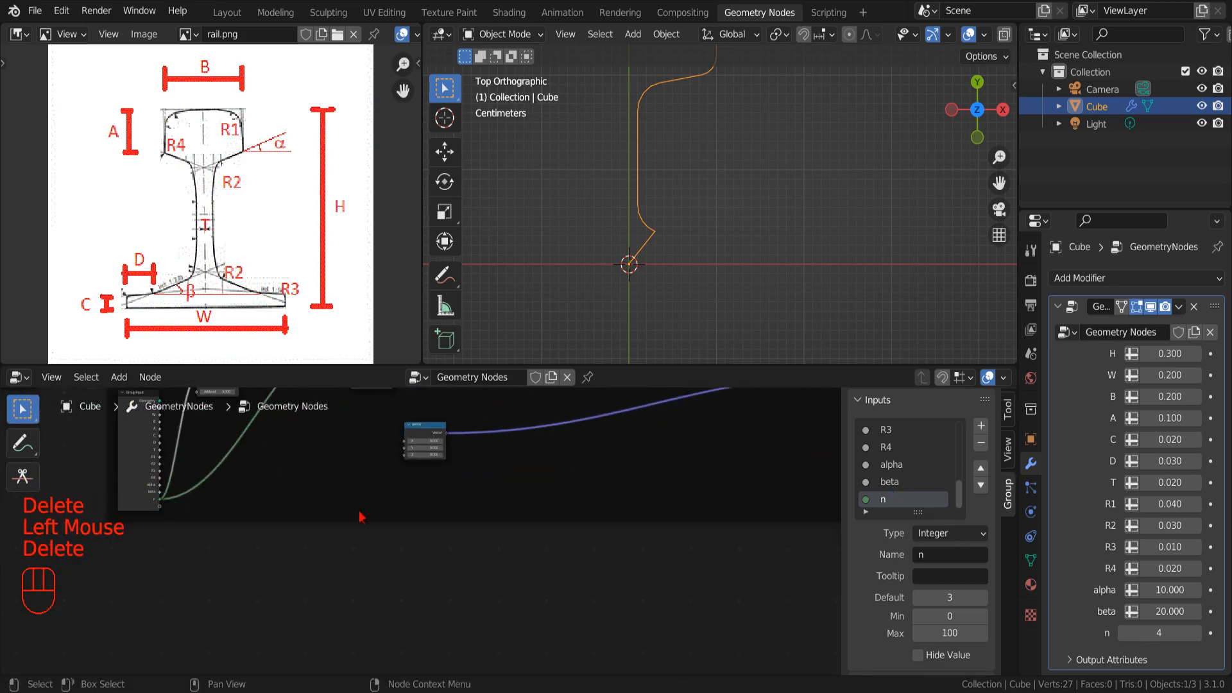
- Set the Multiplier and Addend of the prev points node in the copied frame to 4
scroll(363, 517, "up", 1)
middle_click_drag(369, 519, 462, 626)
scroll(417, 564, "up", 4)
middle_click_drag(385, 534, 462, 578)
scroll(462, 578, "up", 8)
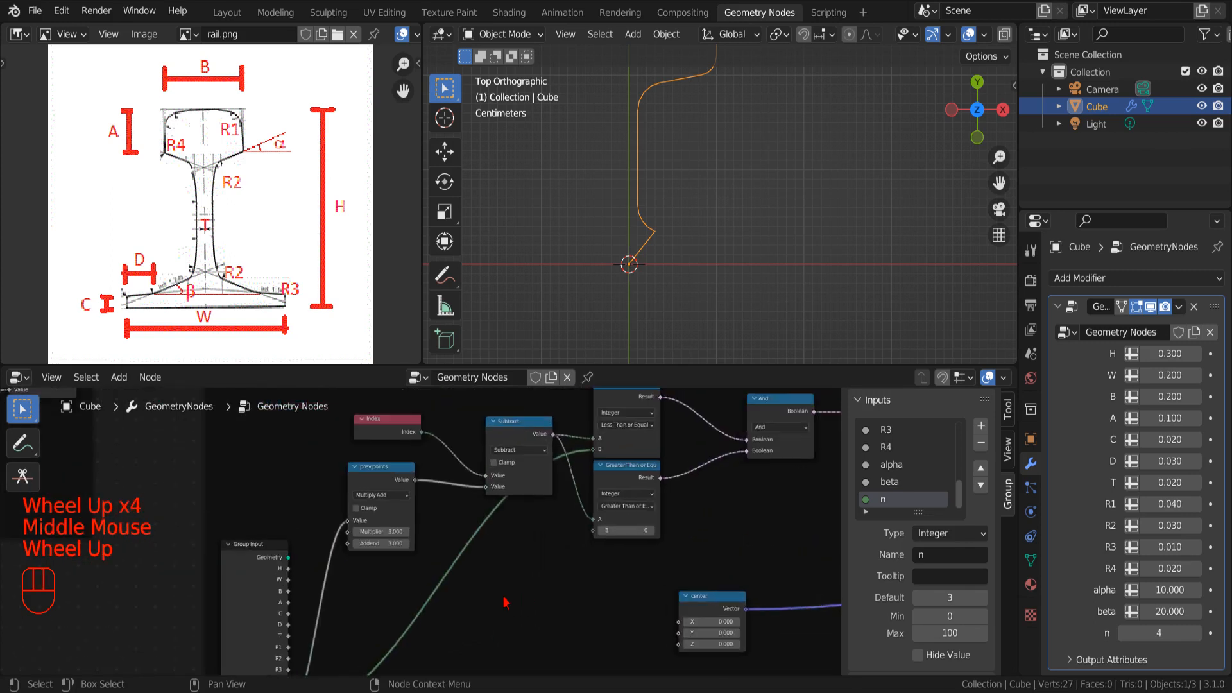
left_click(368, 560)
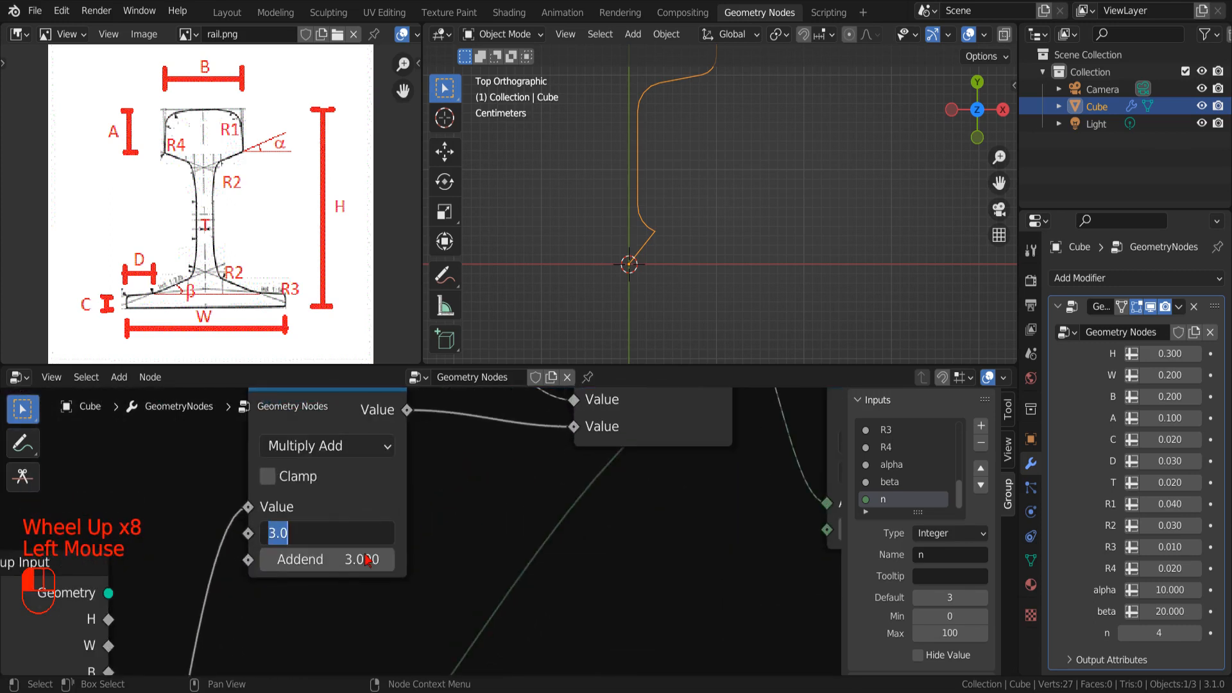
type("4")
key("Return")
left_click(345, 560)
type("4")
key("Return")
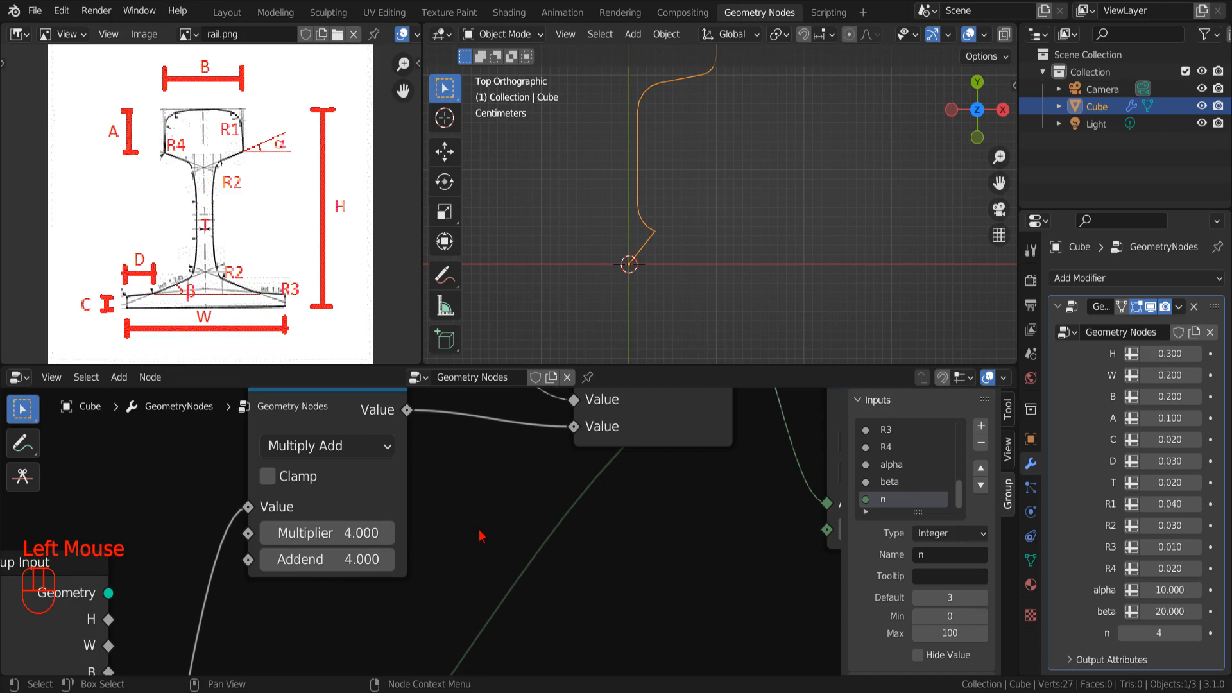
- Remove the And node while keeping its connections, and delete the Greater Than or Equal node in the copied frame
scroll(459, 559, "down", 2)
scroll(620, 576, "down", 1)
middle_click_drag(620, 576, 503, 622)
scroll(503, 622, "up", 1)
scroll(665, 553, "down", 2)
middle_click_drag(666, 552, 621, 575)
scroll(706, 456, "up", 1)
left_click(708, 456)
right_click(708, 456)
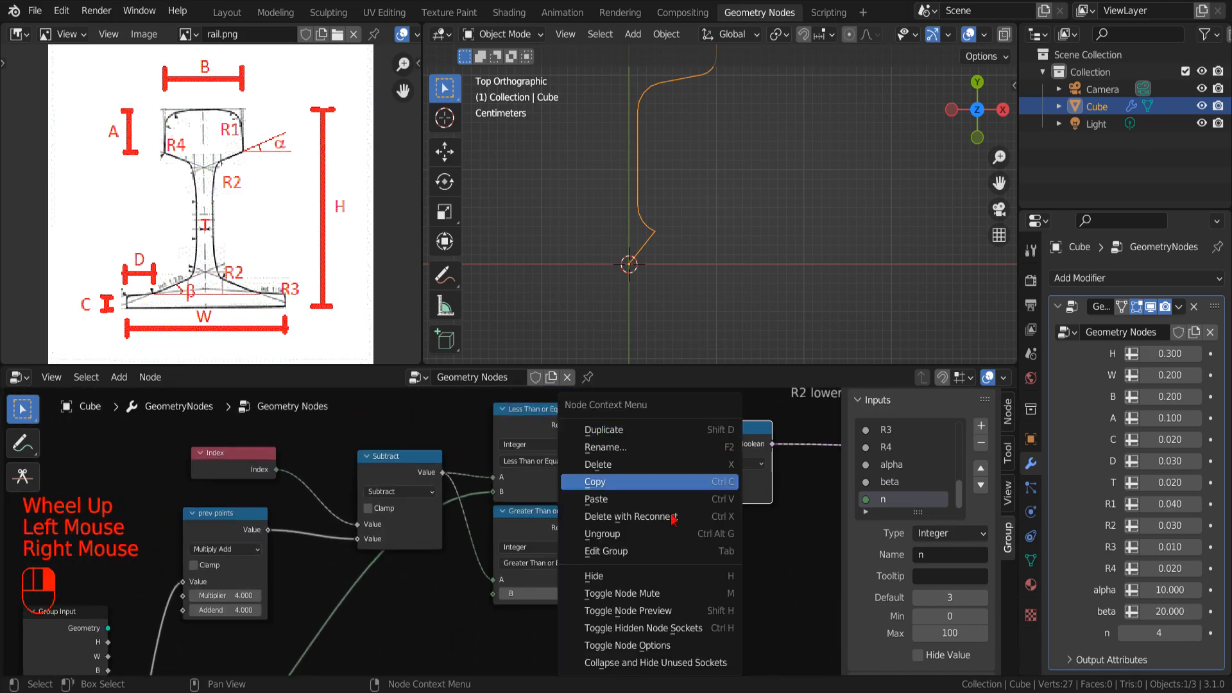
left_click(706, 485)
left_click(542, 545)
key("x")
- Disconnect the B input of the remaining Compare node and set its operation to Equal
left_click_drag(493, 491, 484, 571)
scroll(487, 552, "up", 2)
left_click(577, 435)
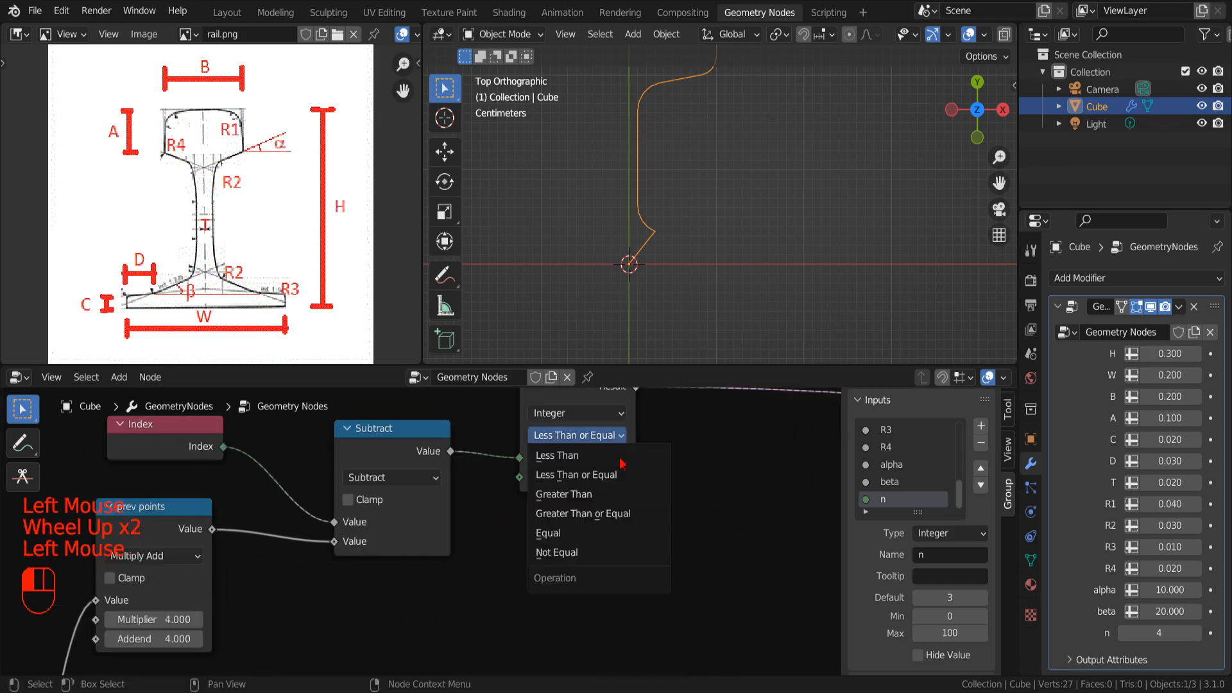
left_click(576, 534)
- Connect the Group Input's W to the center node's X and insert a Math node on that link
scroll(575, 556, "down", 5)
middle_click_drag(575, 592, 705, 499)
scroll(542, 571, "up", 2)
middle_click_drag(542, 571, 565, 539)
scroll(565, 539, "up", 2)
left_click_drag(245, 442, 778, 499)
left_click(118, 377)
left_click(256, 250)
left_click(513, 514)
- Set the inserted Math node to Divide by 2 and move it closer to the Group Input
left_click(509, 482)
left_click(497, 321)
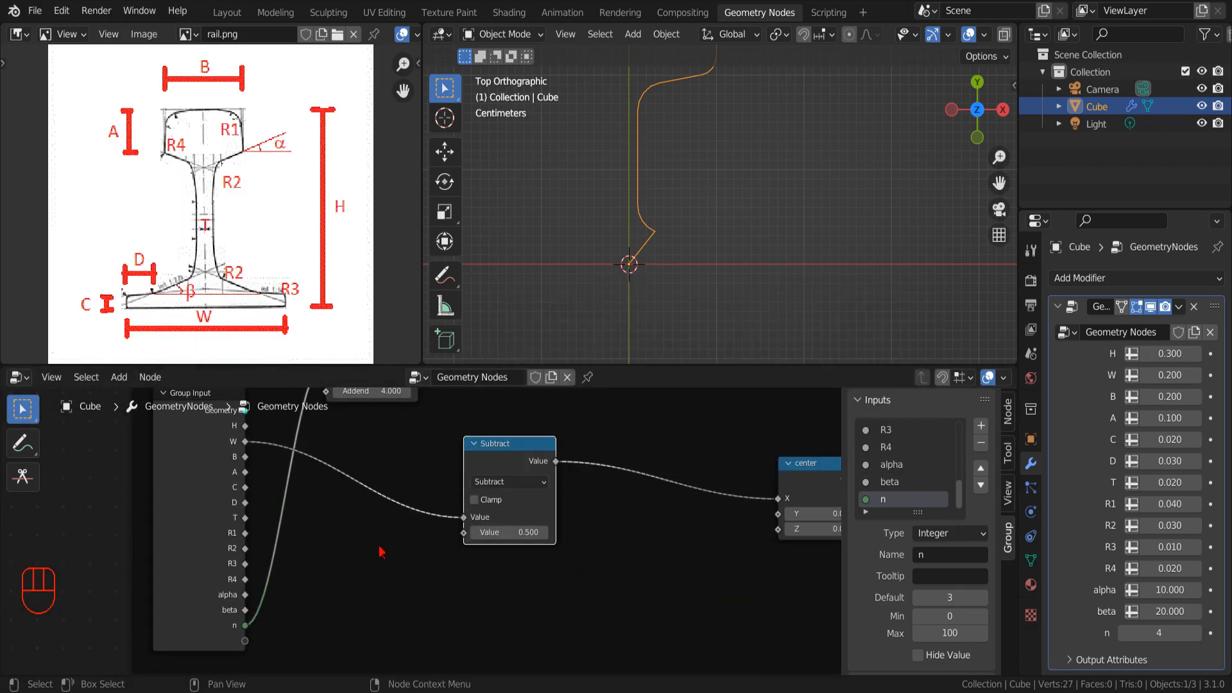
left_click(537, 482)
left_click(504, 351)
left_click(514, 532)
type("2")
left_click(589, 575)
left_click_drag(513, 444, 378, 446)
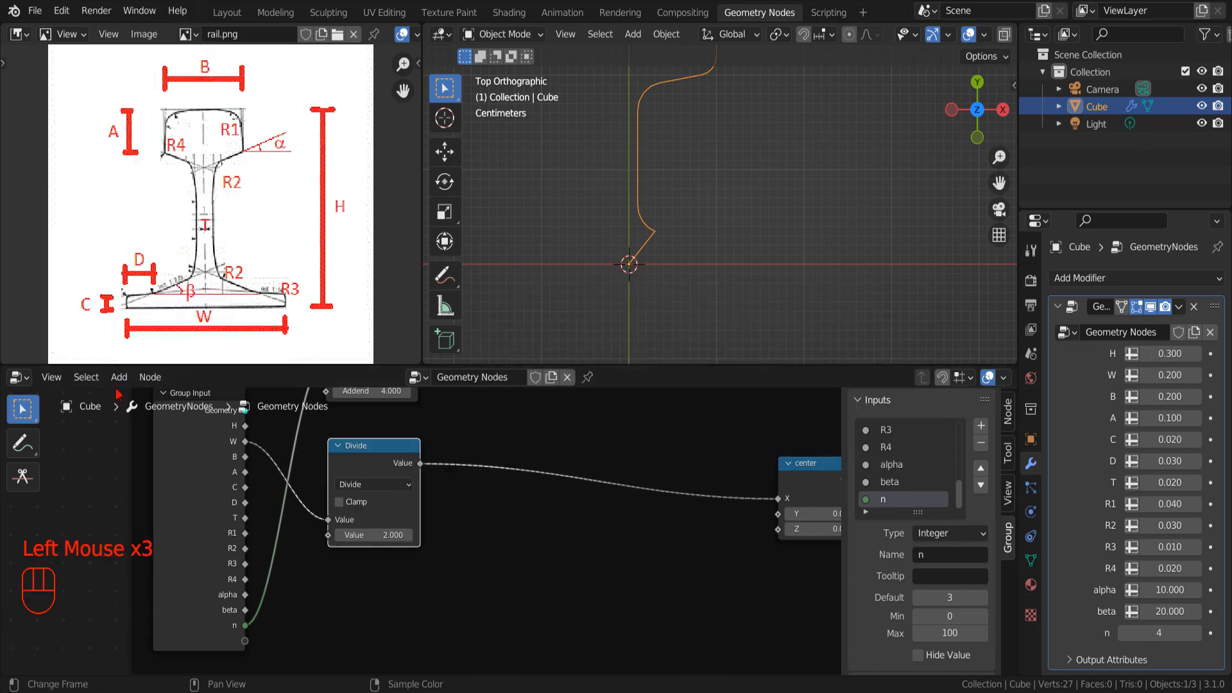
- Insert a Subtract Math node between Divide and center, and connect D to its second value
left_click(119, 376)
left_click(257, 251)
left_click(478, 473)
left_click(521, 490)
left_click(525, 359)
left_click_drag(245, 502, 475, 540)
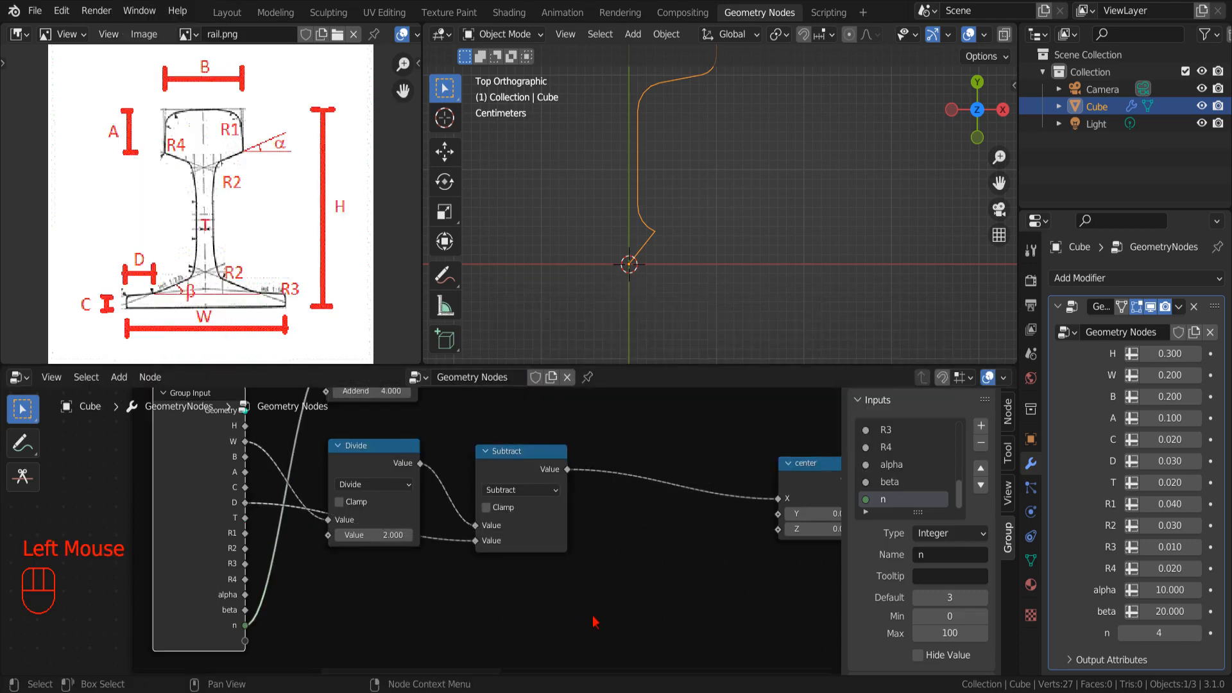
- Connect the Group Input's C to the center node's Y
scroll(613, 588, "down", 2)
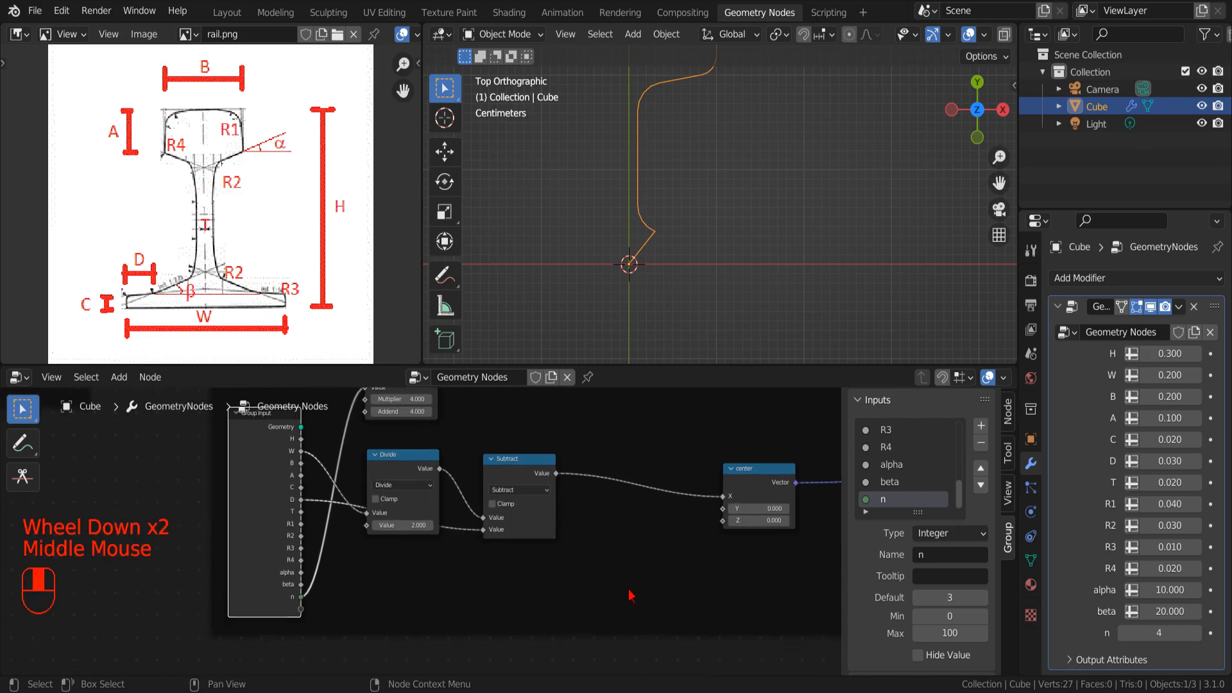
scroll(631, 596, "up", 3)
left_click_drag(265, 475, 799, 502)
- Label the copied frame "point between R2 lower and R3"
scroll(671, 569, "down", 3)
scroll(721, 481, "down", 7)
left_click(569, 457)
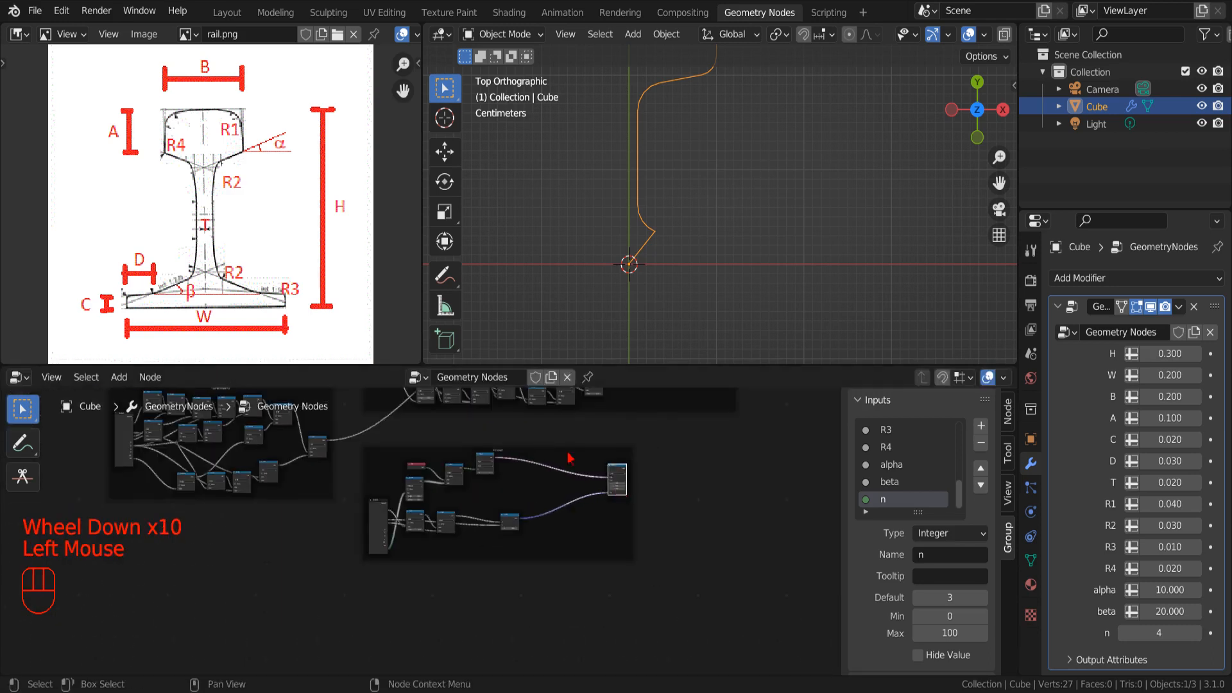
scroll(569, 457, "up", 7)
middle_click_drag(570, 456, 514, 493)
scroll(604, 480, "up", 2)
scroll(514, 493, "up", 2)
left_click(510, 492)
key("F2")
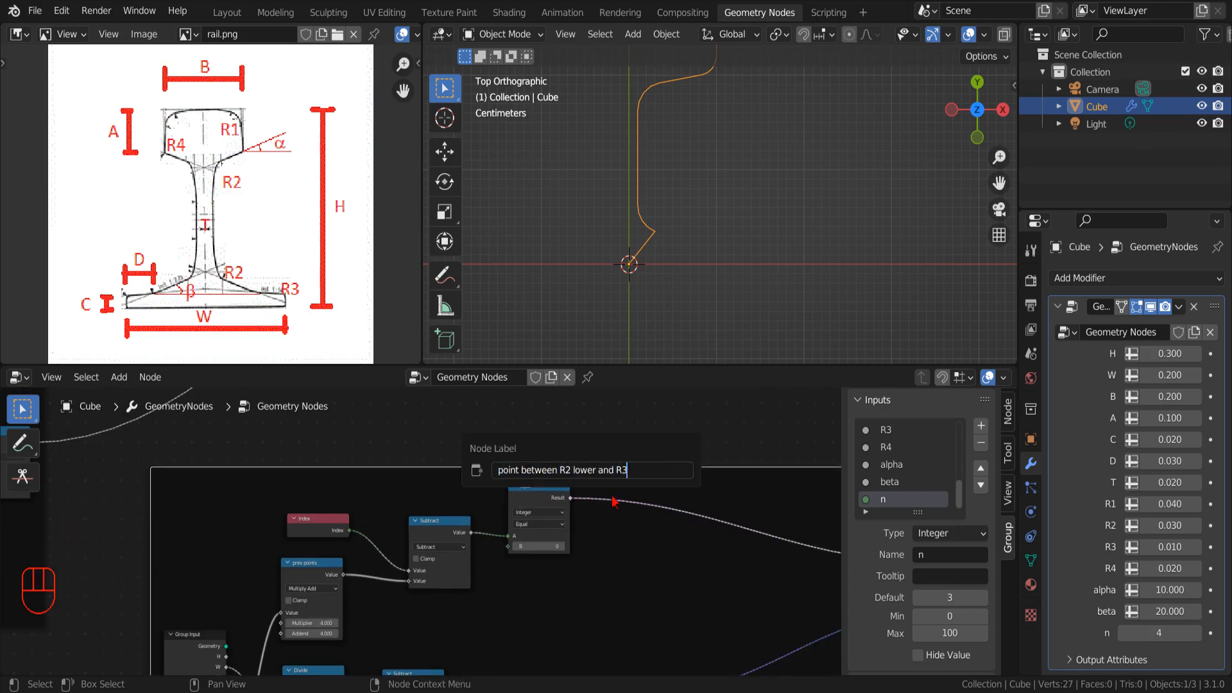
key("Return")
- Connect the new frame's Switch output to the False input of the R2 lower frame's Switch
scroll(539, 567, "down", 5)
middle_click_drag(732, 537, 601, 546)
scroll(577, 547, "up", 5)
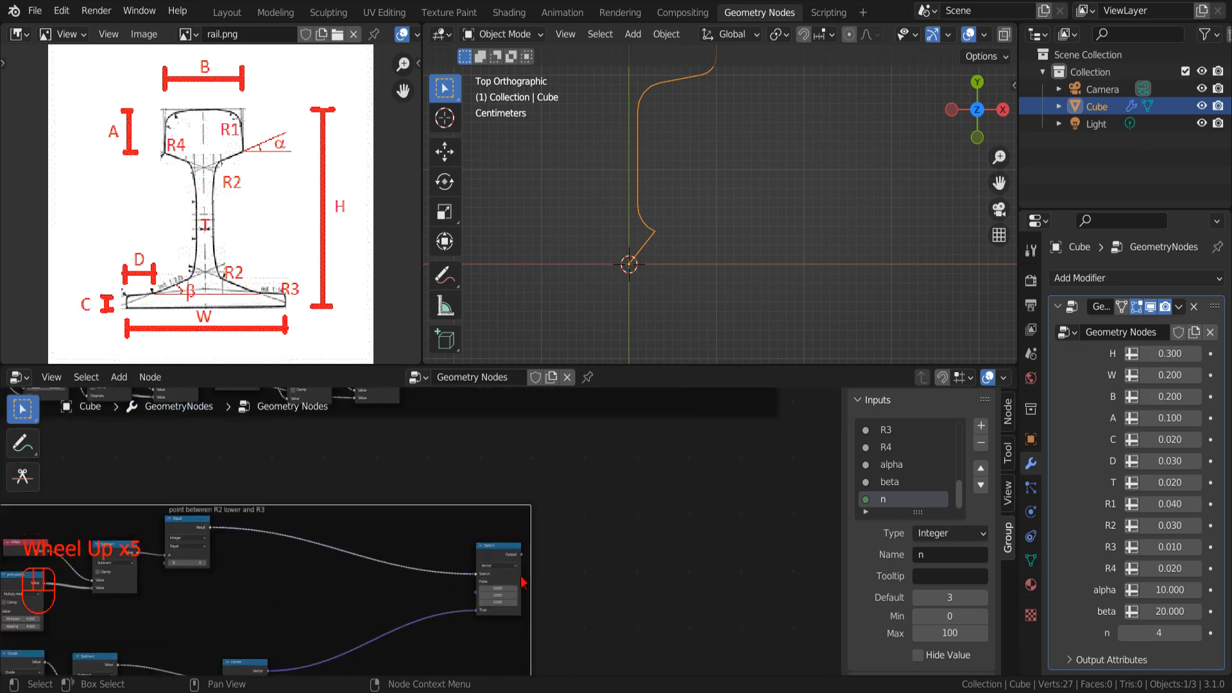
left_click_drag(521, 554, 721, 488)
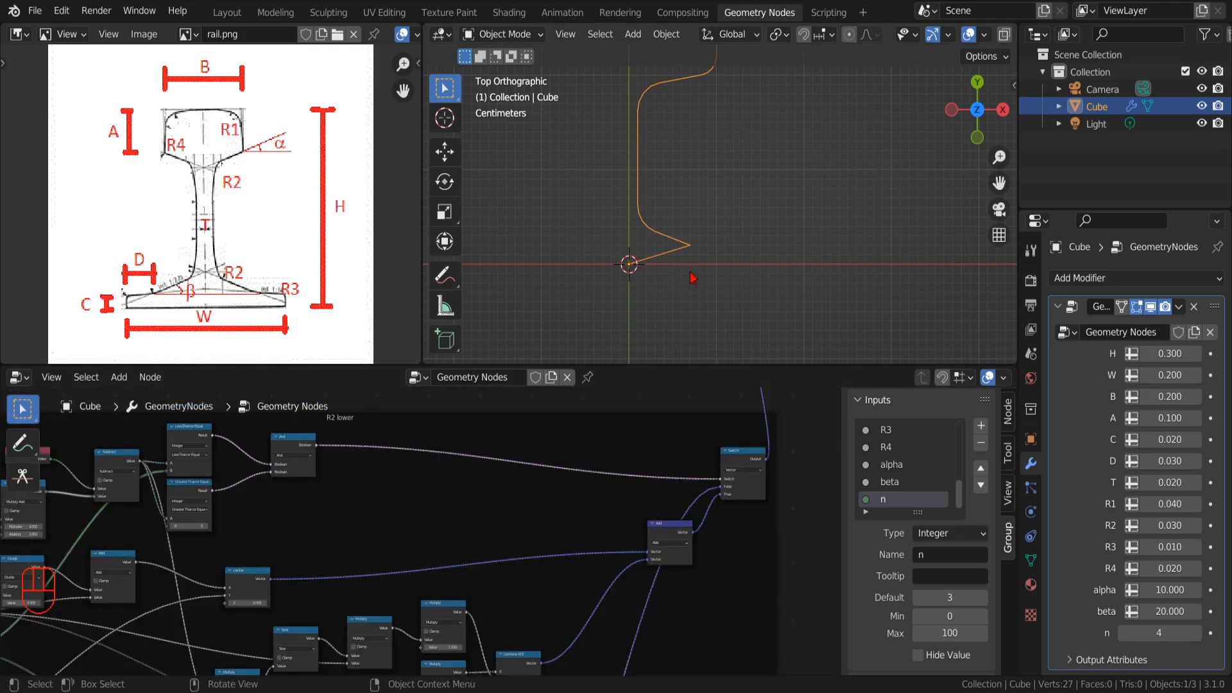
- Duplicate the R2 lower frame with all its nodes and place the copy below the point frame
scroll(531, 473, "down", 8)
middle_click_drag(545, 475, 655, 499)
scroll(654, 498, "up", 2)
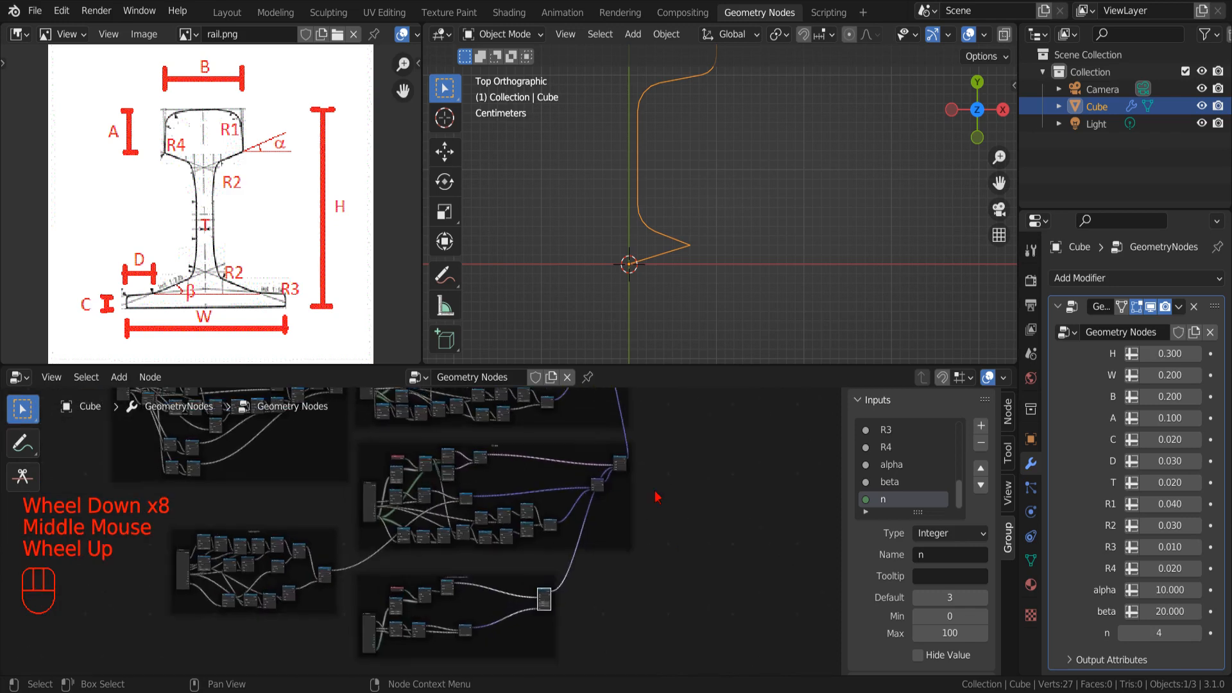
left_click_drag(658, 436, 357, 561)
key("ctrl+c")
left_click(655, 513)
scroll(642, 524, "down", 6)
key("ctrl+v")
left_click_drag(534, 488, 533, 612)
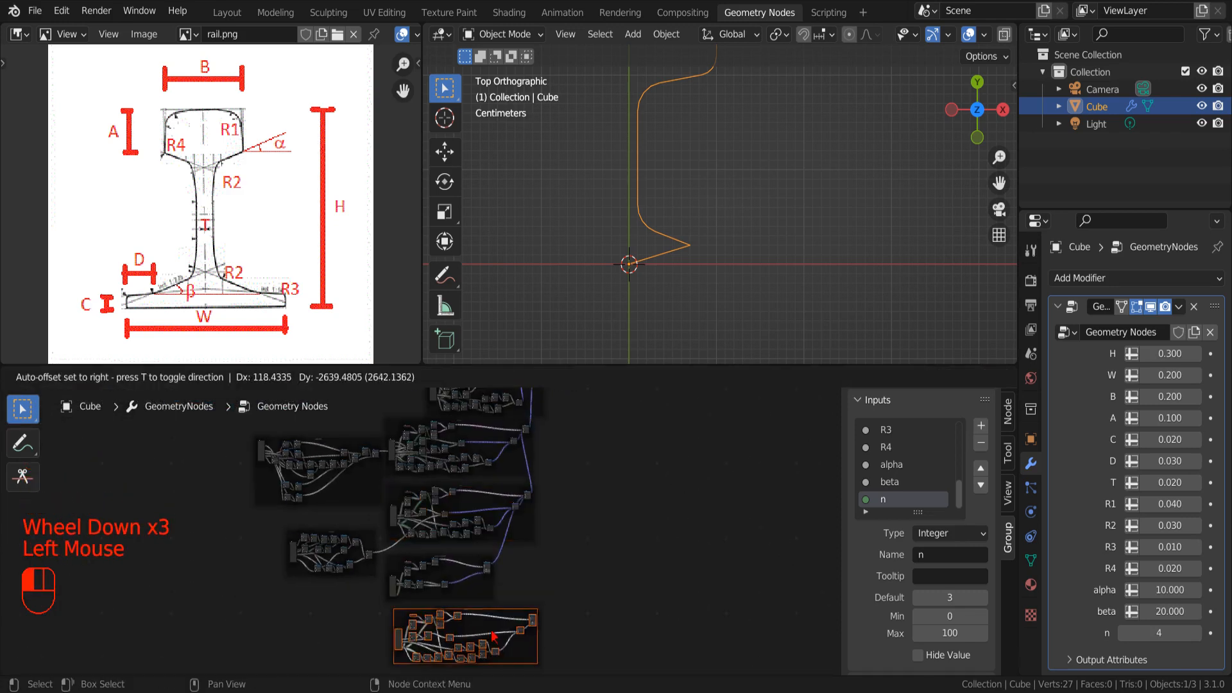
left_click(565, 611)
- Label the newly copied frame "R3 lower"
scroll(567, 610, "up", 2)
middle_click_drag(567, 610, 567, 487)
scroll(596, 462, "up", 9)
scroll(617, 446, "up", 4)
left_click(416, 467)
key("F2")
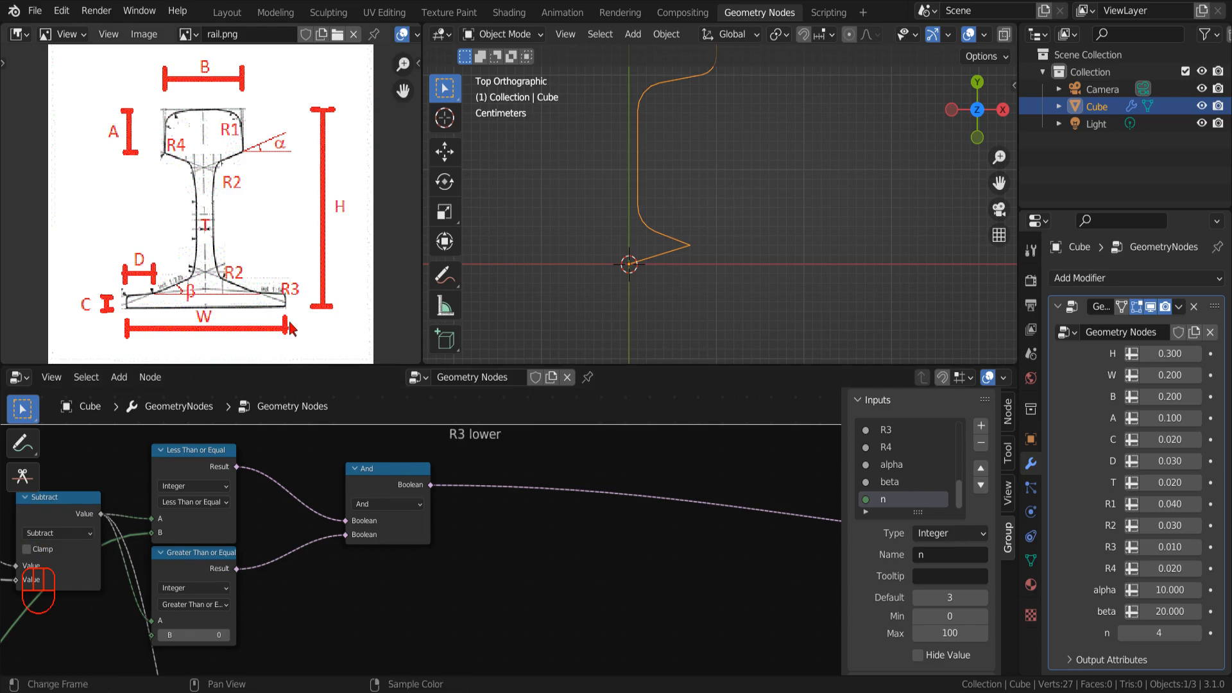
- Delete the Divide and Add nodes that feed the center node in the R3 lower frame
scroll(462, 603, "down", 6)
middle_click_drag(462, 602, 625, 514)
scroll(370, 510, "up", 3)
left_click(368, 509)
key("x")
- Connect W to the R3 lower center node's X through a Math node that divides by 2
scroll(468, 501, "down", 2)
middle_click_drag(455, 538, 552, 501)
scroll(447, 549, "up", 12)
scroll(543, 558, "down", 9)
scroll(511, 550, "up", 4)
scroll(511, 550, "up", 4)
left_click_drag(267, 428, 760, 481)
left_click(119, 376)
left_click(571, 495)
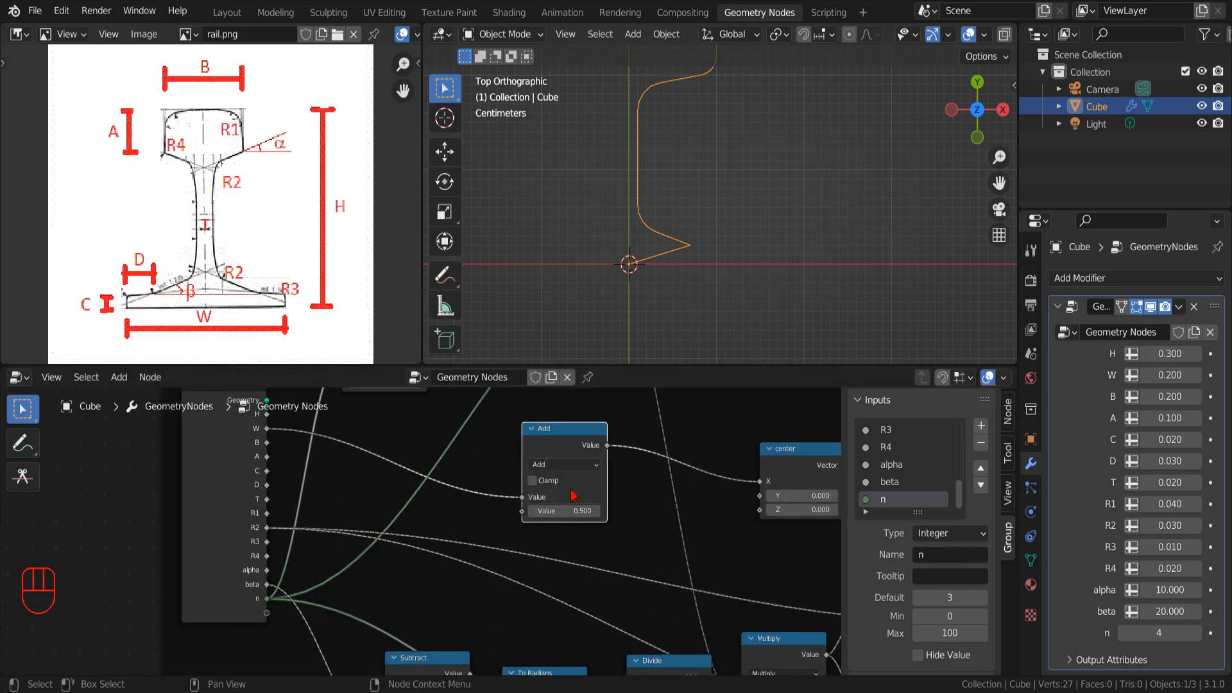
left_click_drag(578, 481, 401, 463)
middle_click_drag(504, 535, 476, 571)
scroll(539, 554, "up", 3)
- Insert a Subtract Math node after Divide in the R3 lower frame and connect R3 to its second value
left_click(118, 377)
mouse_move(148, 90)
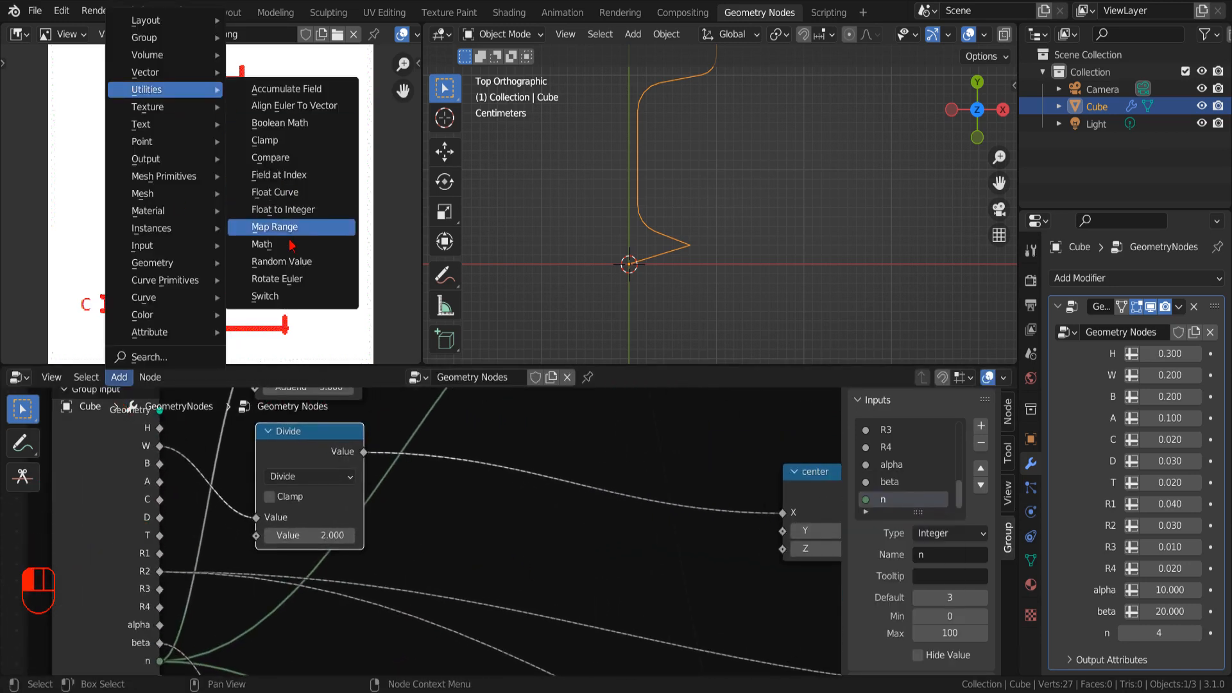
left_click(280, 244)
left_click(500, 471)
left_click(549, 496)
left_click(533, 264)
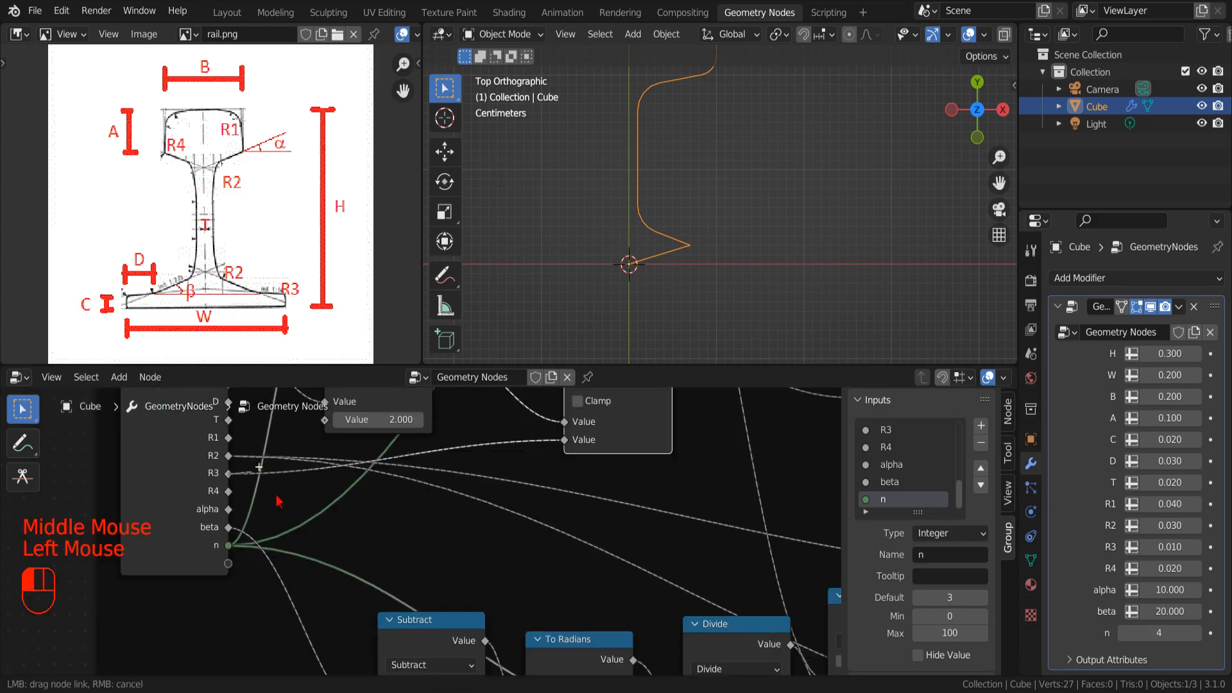
- Rewire the radius links of the sine and cosine Multiply nodes from R2 to R3 in the R3 lower frame
scroll(276, 494, "up", 3)
middle_click_drag(276, 494, 385, 513)
scroll(385, 513, "down", 3)
left_click_drag(444, 436, 449, 513)
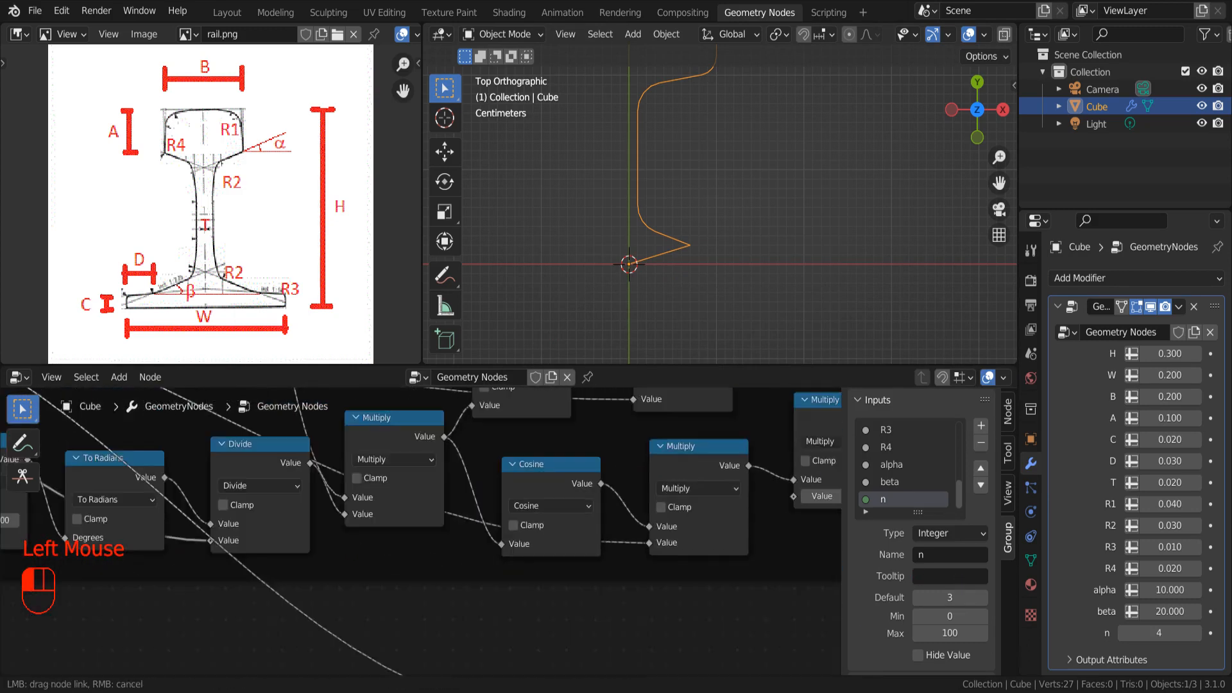
left_click_drag(609, 687, 644, 490)
- Connect C to the R3 lower center node's Y and insert a Math node on that link
scroll(643, 490, "down", 4)
middle_click_drag(360, 402, 461, 533)
scroll(394, 519, "up", 1)
scroll(461, 533, "up", 3)
middle_click_drag(398, 542, 515, 559)
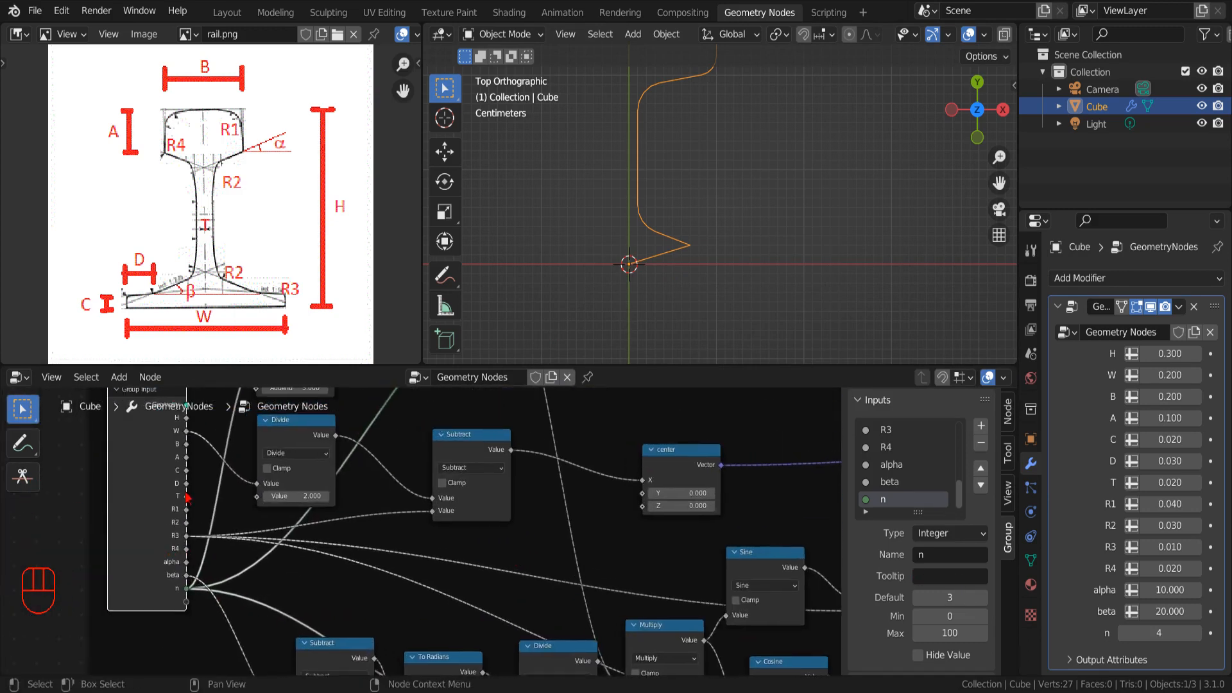
left_click_drag(186, 471, 643, 493)
left_click(118, 376)
mouse_move(165, 89)
left_click(273, 238)
left_click(551, 558)
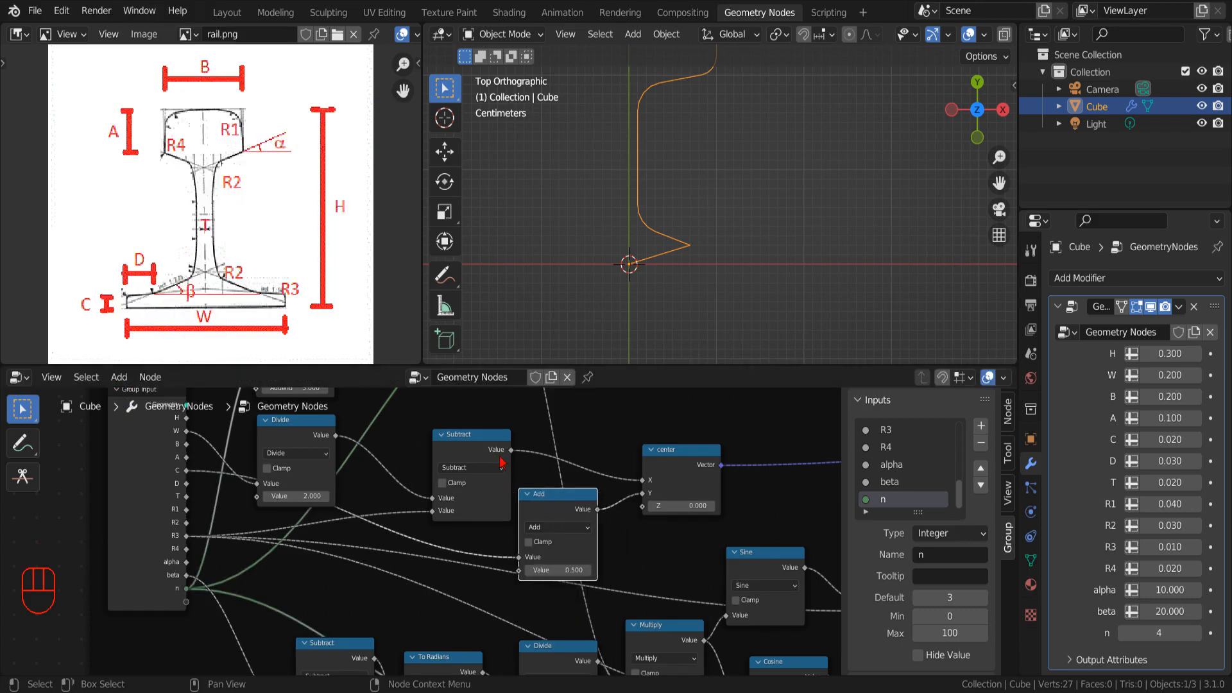
- Rearrange the two Math nodes before center, set the new one to Subtract and connect R3 to its second value
left_click_drag(487, 449, 511, 413)
left_click_drag(545, 499, 484, 499)
left_click(485, 528)
left_click(472, 576)
scroll(436, 603, "up", 3)
middle_click_drag(402, 645, 410, 580)
left_click_drag(156, 471, 457, 540)
- Connect the R3 lower frame's Switch output to the False input of the point frame's Switch
scroll(454, 545, "down", 8)
middle_click_drag(808, 553, 610, 625)
scroll(610, 626, "down", 5)
middle_click_drag(543, 468, 556, 491)
scroll(556, 491, "up", 3)
scroll(556, 491, "down", 2)
left_click_drag(585, 510, 277, 635)
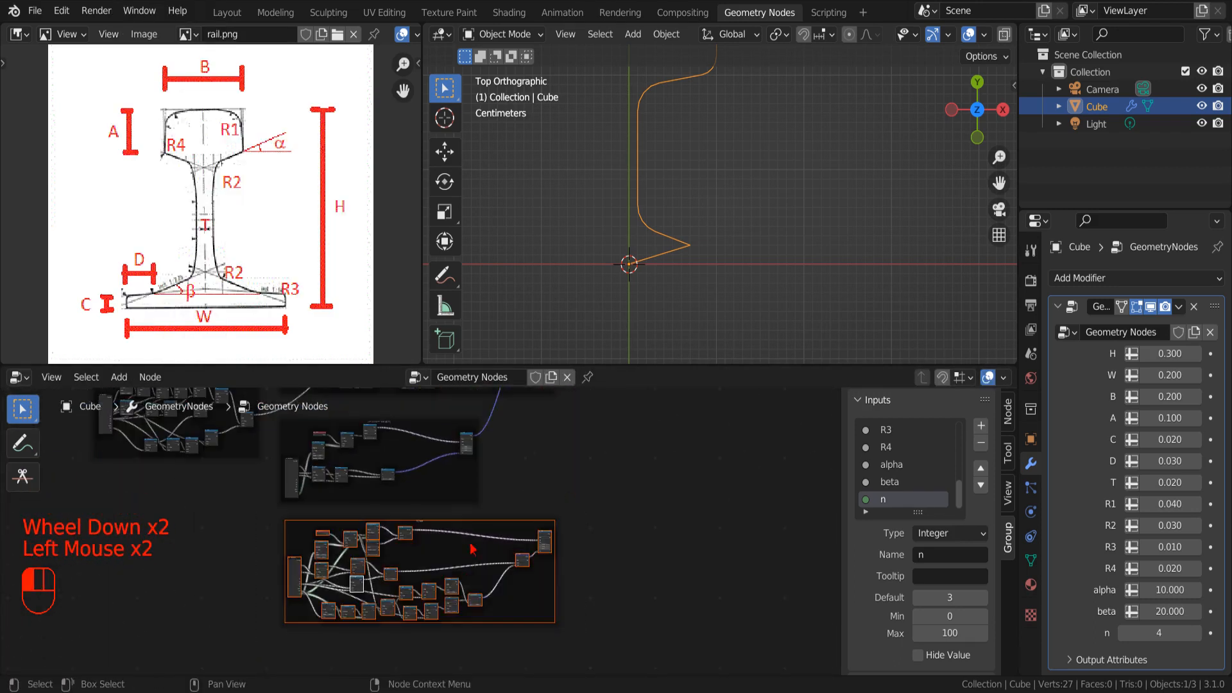
left_click(471, 549)
scroll(475, 551, "up", 5)
middle_click_drag(757, 552, 494, 559)
scroll(514, 561, "up", 8)
left_click_drag(501, 572, 672, 409)
scroll(556, 546, "down", 2)
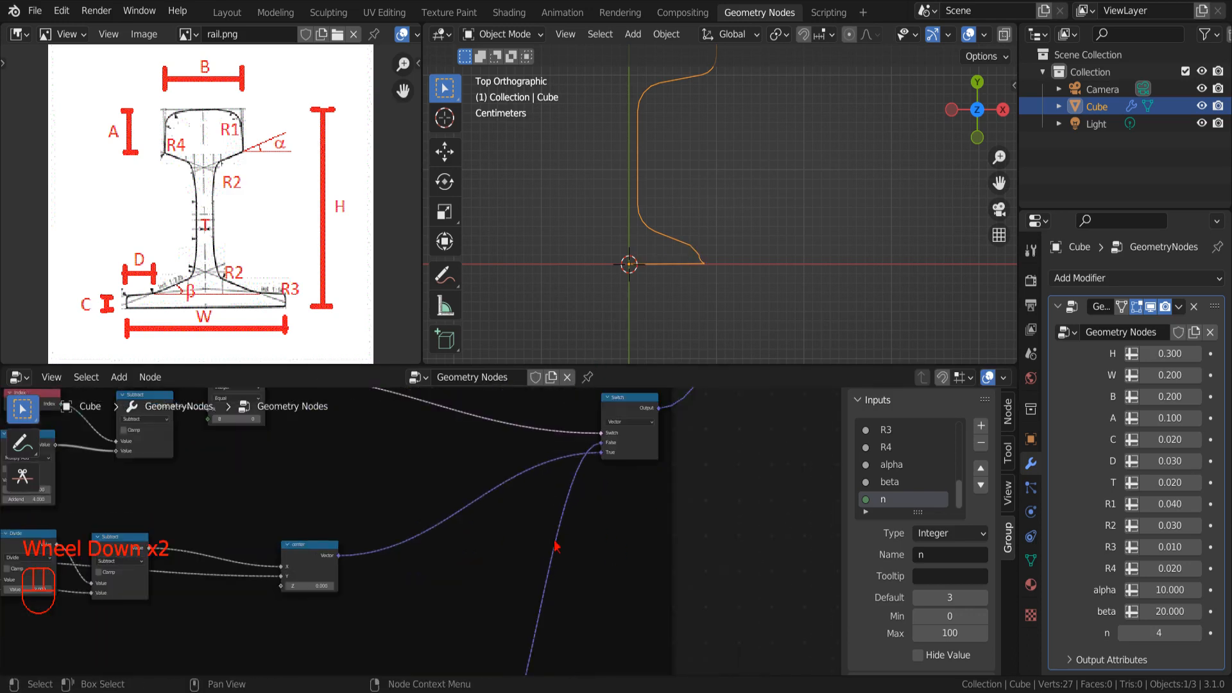
- Disconnect the incoming links of both Multiply by -1 nodes and the X and Y inputs of Combine XYZ in the R3 lower frame
middle_click_drag(556, 547, 577, 417)
scroll(577, 481, "up", 2)
middle_click_drag(577, 481, 627, 616)
scroll(469, 572, "up", 2)
left_click_drag(501, 585, 478, 580)
left_click_drag(500, 464, 482, 476)
left_click_drag(651, 528, 629, 528)
left_click_drag(650, 544, 629, 543)
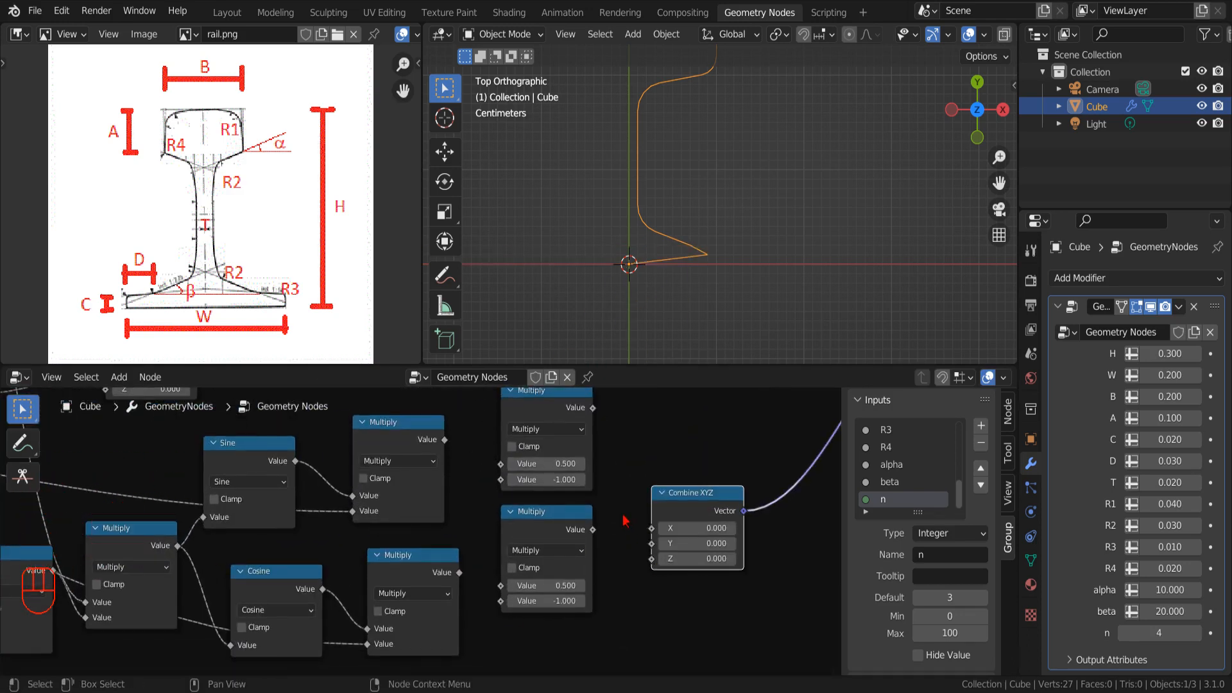
- Delete the sine branch's Multiply by -1 node and connect the sine Multiply node to Combine XYZ's X in the R3 lower frame
middle_click_drag(590, 427, 595, 483)
scroll(595, 484, "up", 1)
left_click(593, 483)
key("x")
left_click_drag(449, 494, 671, 590)
- Delete the remaining unneeded Math nodes, including the cosine branch's Multiply by -1, and connect the cosine Multiply to Combine XYZ's Y
middle_click_drag(257, 593, 617, 521)
middle_click_drag(73, 611, 434, 538)
left_click(431, 473)
key("x")
scroll(558, 564, "down", 2)
middle_click_drag(770, 565, 379, 568)
scroll(753, 626, "up", 1)
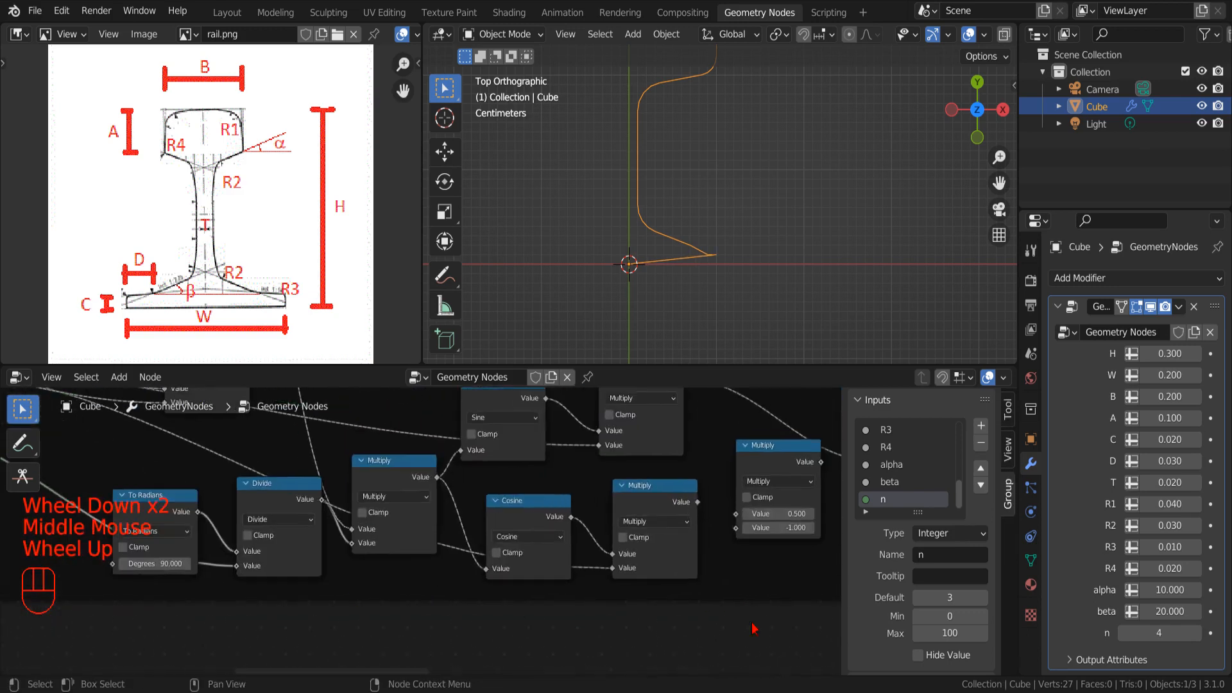
middle_click_drag(828, 546, 641, 613)
scroll(642, 617, "up", 3)
left_click(571, 522)
key("x")
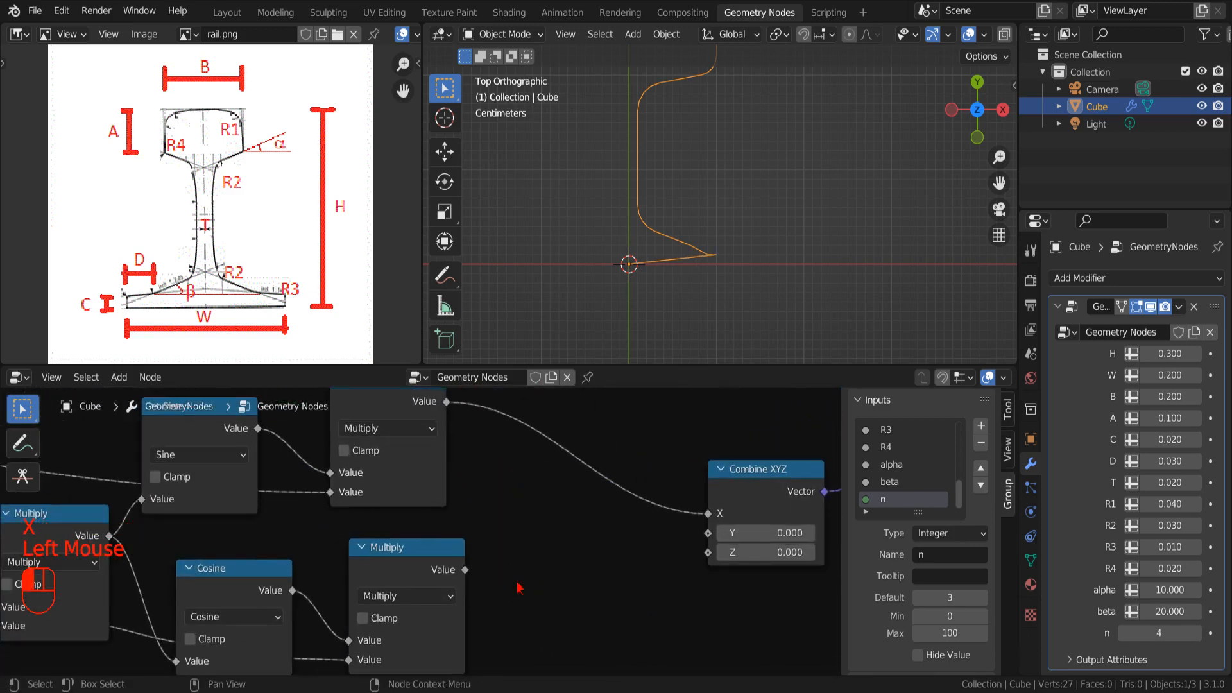
left_click_drag(467, 570, 710, 534)
- Add a Combine XYZ node below the R3 lower frame, feeding the False input of that frame's last Switch
scroll(551, 511, "down", 7)
scroll(551, 511, "down", 8)
middle_click_drag(551, 511, 615, 464)
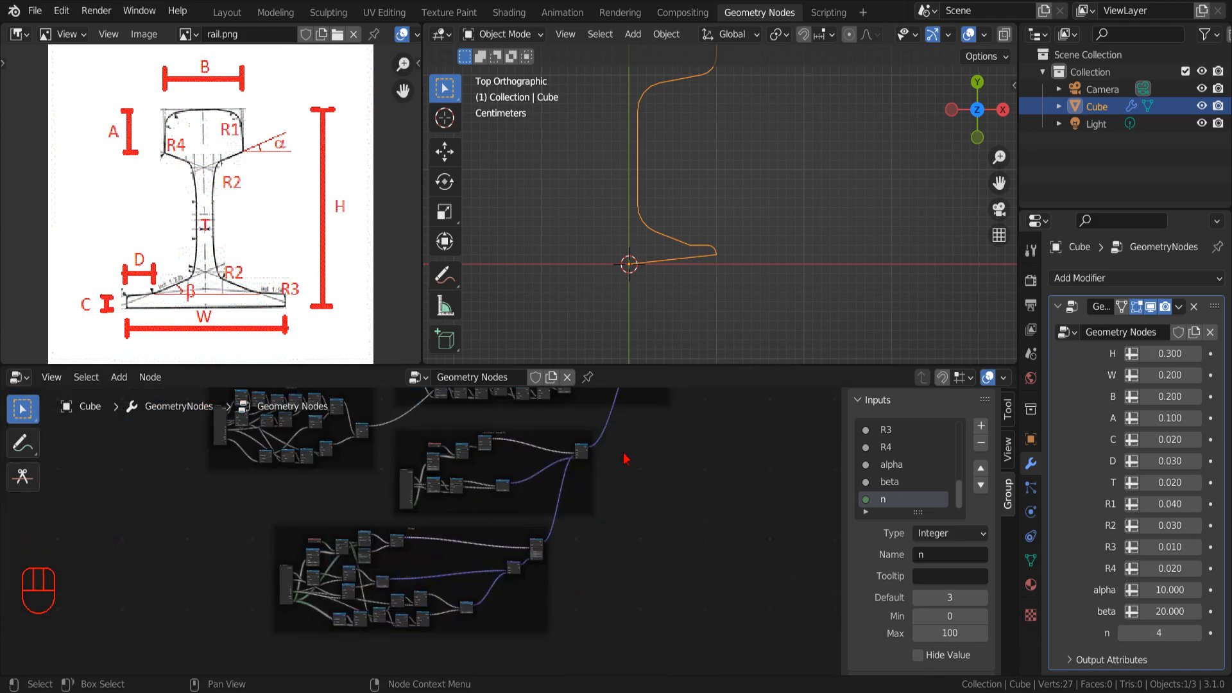
middle_click_drag(591, 611, 635, 546)
scroll(635, 545, "up", 5)
left_click_drag(644, 506, 645, 541)
scroll(645, 541, "up", 1)
middle_click_drag(706, 520, 648, 539)
scroll(649, 539, "up", 3)
left_click_drag(792, 491, 411, 668)
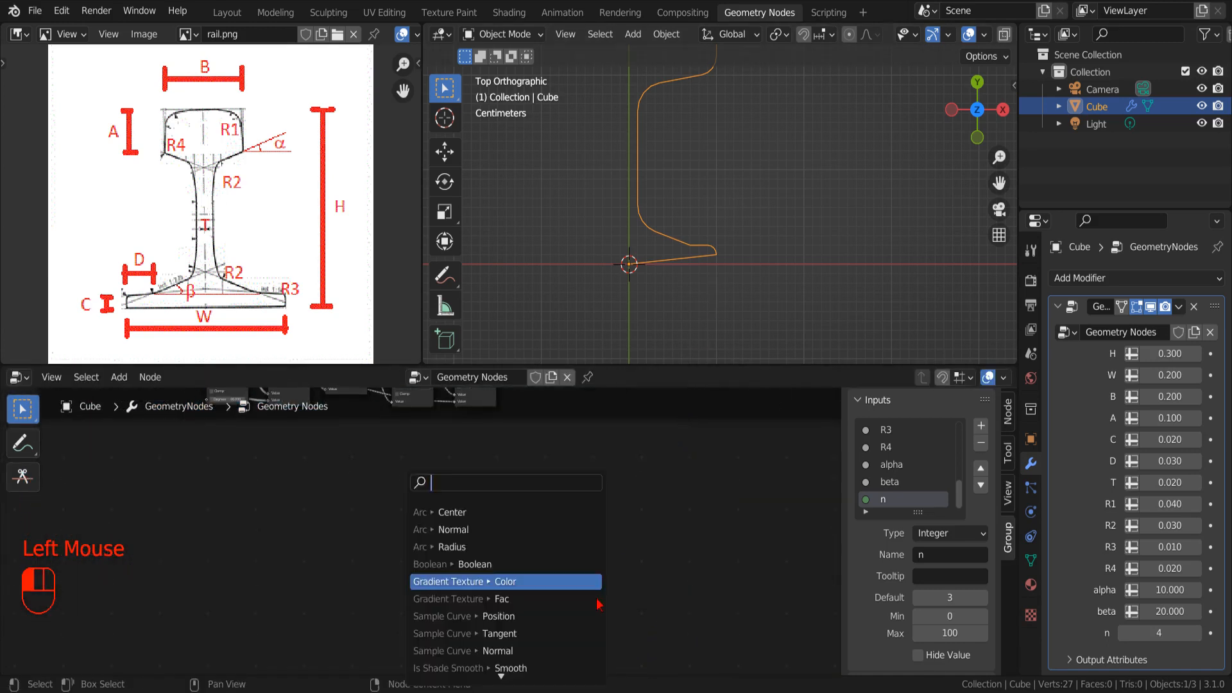
type("comb")
left_click(494, 530)
left_click(440, 522)
scroll(440, 523, "down", 2)
- Add a frame below the R3 lower frame and place the new Combine XYZ node inside it
left_click(150, 377)
left_click(119, 376)
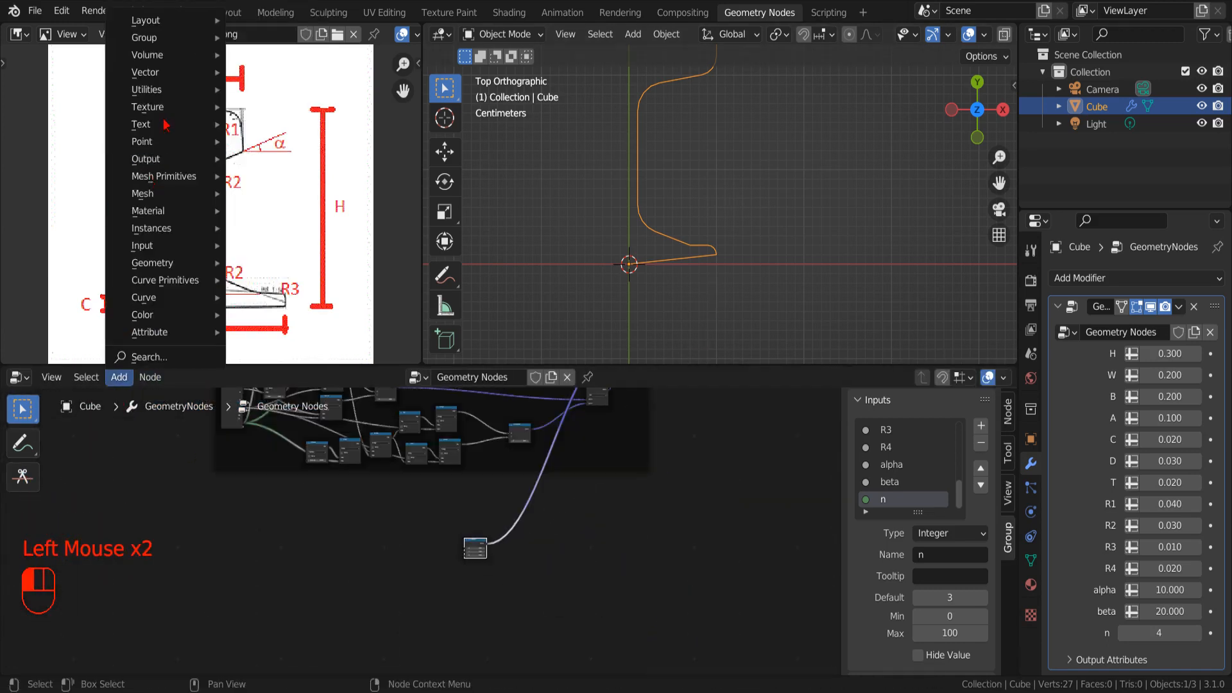
mouse_move(165, 20)
left_click(257, 21)
left_click(433, 601)
scroll(449, 565, "up", 4)
left_click_drag(498, 565, 435, 572)
- Copy the R3 lower frame's Group Input node and paste the duplicate into the new frame beside Combine XYZ
scroll(435, 565, "down", 4)
left_click(282, 479)
key("ctrl+c")
key("ctrl+v")
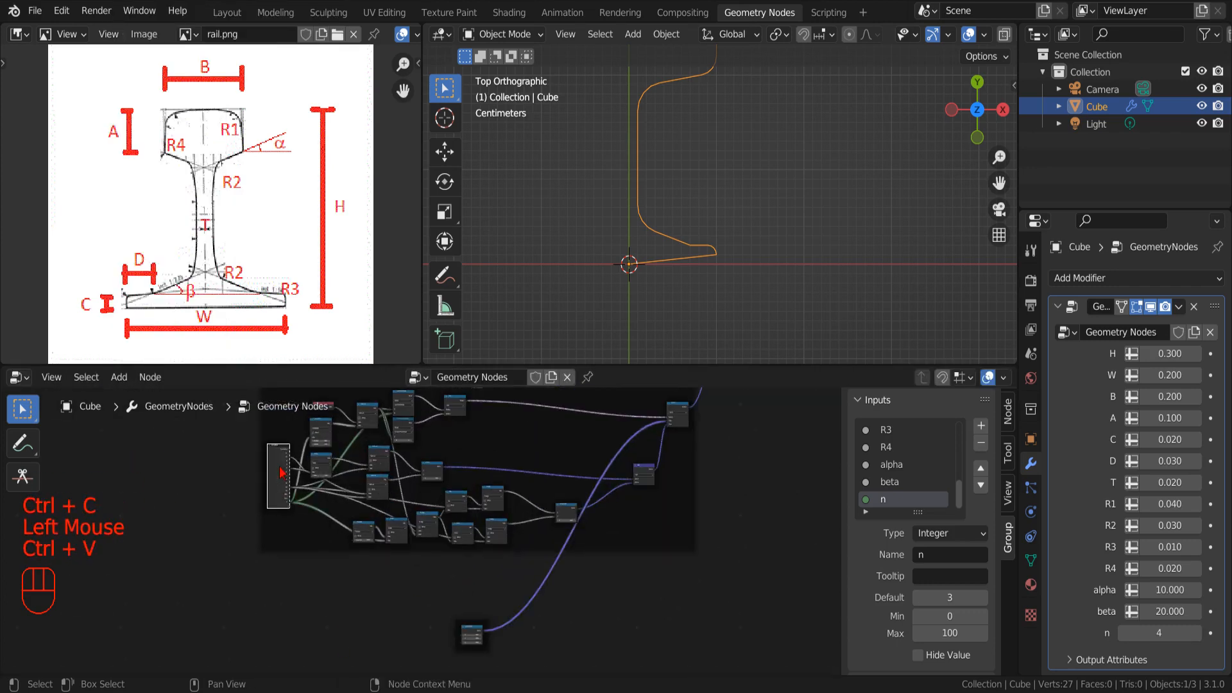
left_click_drag(282, 475, 431, 648)
- Connect W to the new Combine XYZ's X through a Math node set to Divide by 2
scroll(550, 571, "up", 6)
middle_click_drag(551, 571, 742, 581)
scroll(743, 580, "up", 3)
scroll(707, 528, "up", 4)
scroll(707, 528, "down", 1)
left_click_drag(442, 463, 325, 450)
left_click(119, 377)
left_click(257, 247)
left_click(414, 523)
left_click(418, 457)
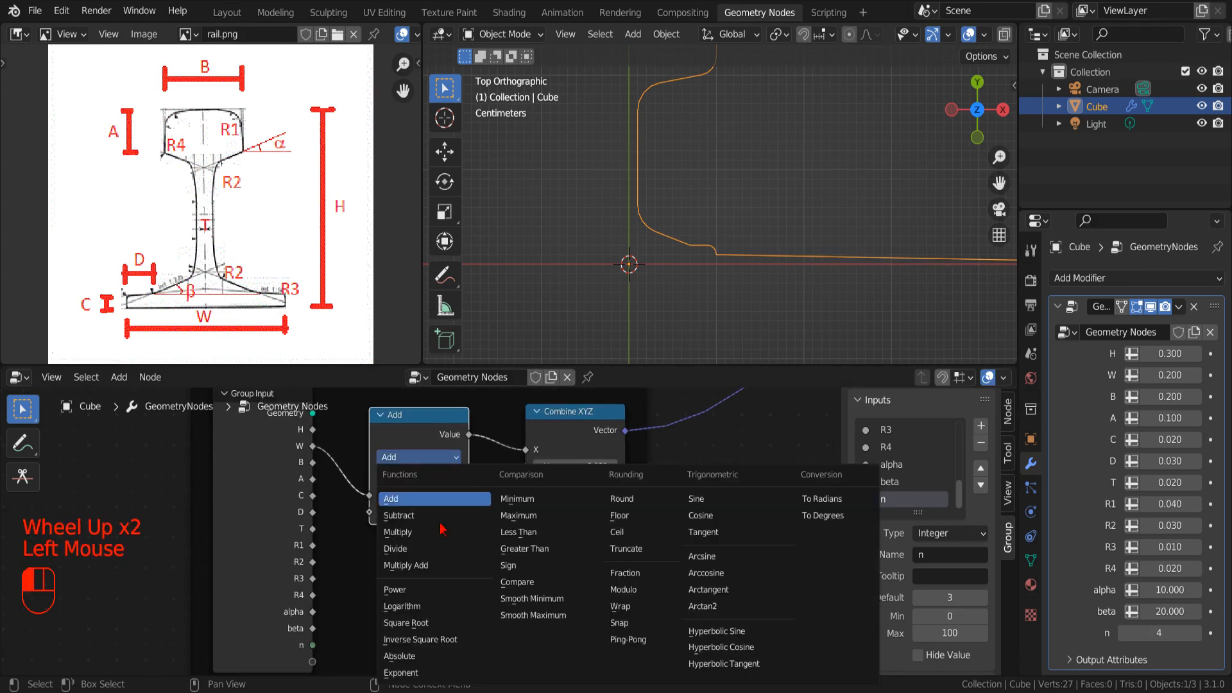
left_click(399, 547)
left_click(419, 511)
type("2")
- Set R3 to 0.015 and C to 0.025 in the modifier, and save the file
scroll(763, 308, "down", 1)
middle_click_drag(764, 308, 737, 256)
key("KP_7")
scroll(738, 256, "up", 1)
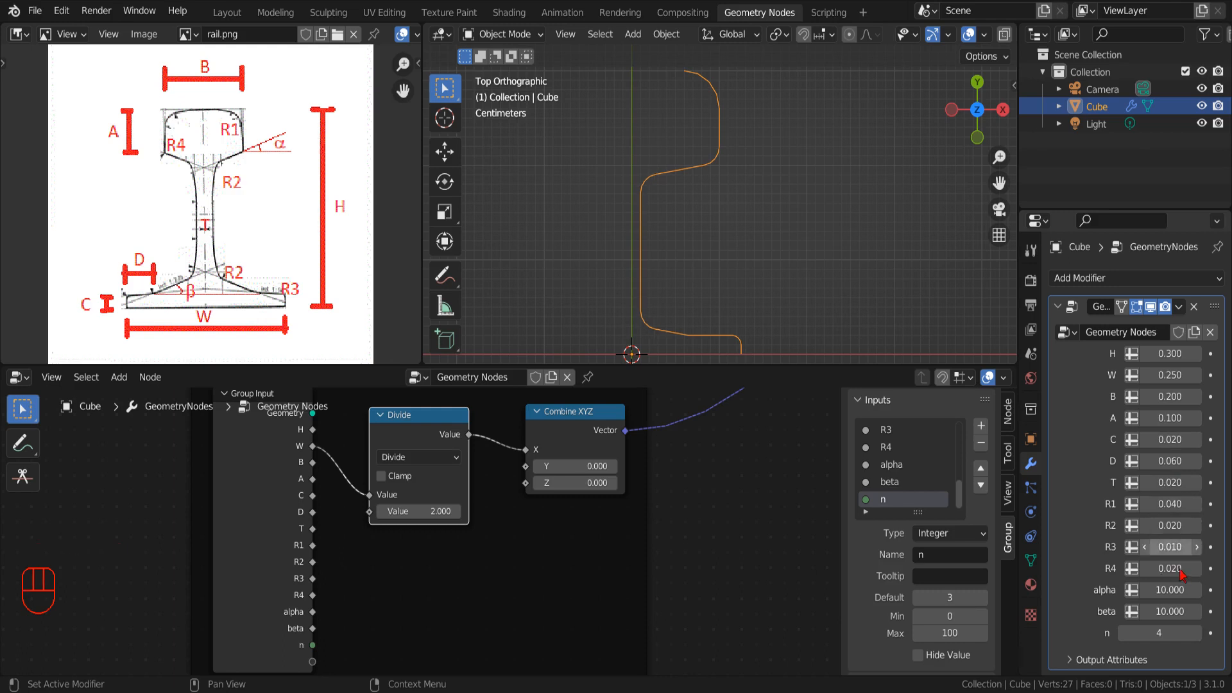
left_click(1175, 442)
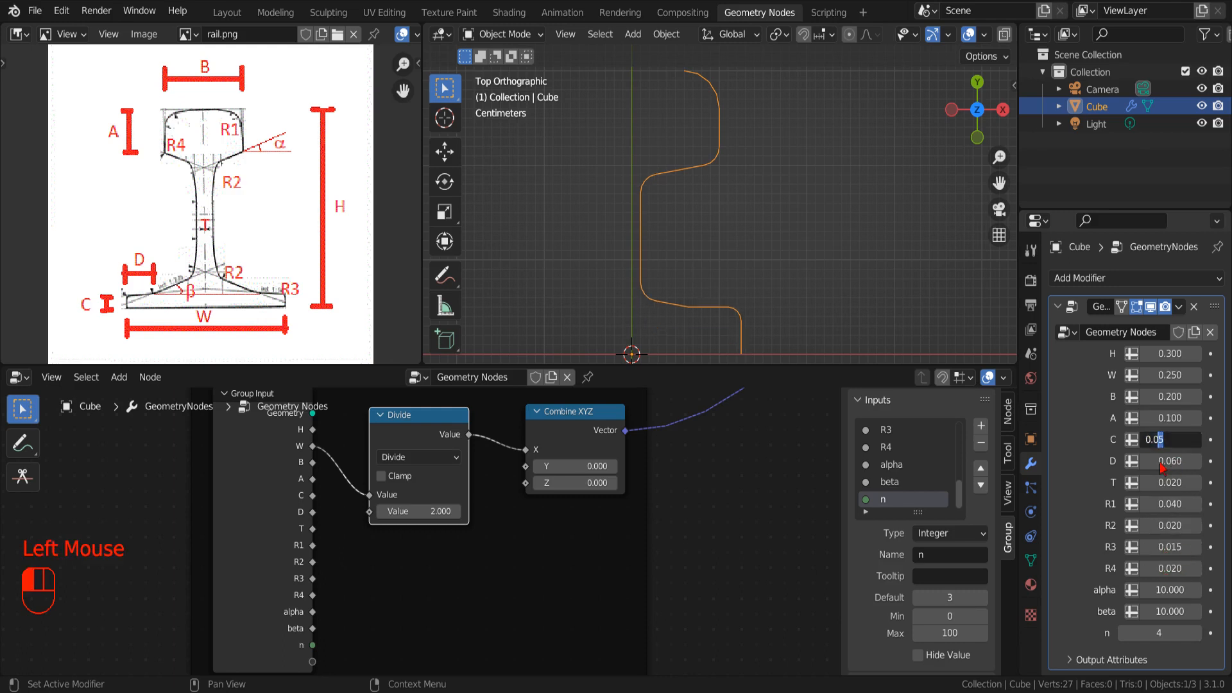
type("2")
key("Return")
left_click(36, 11)
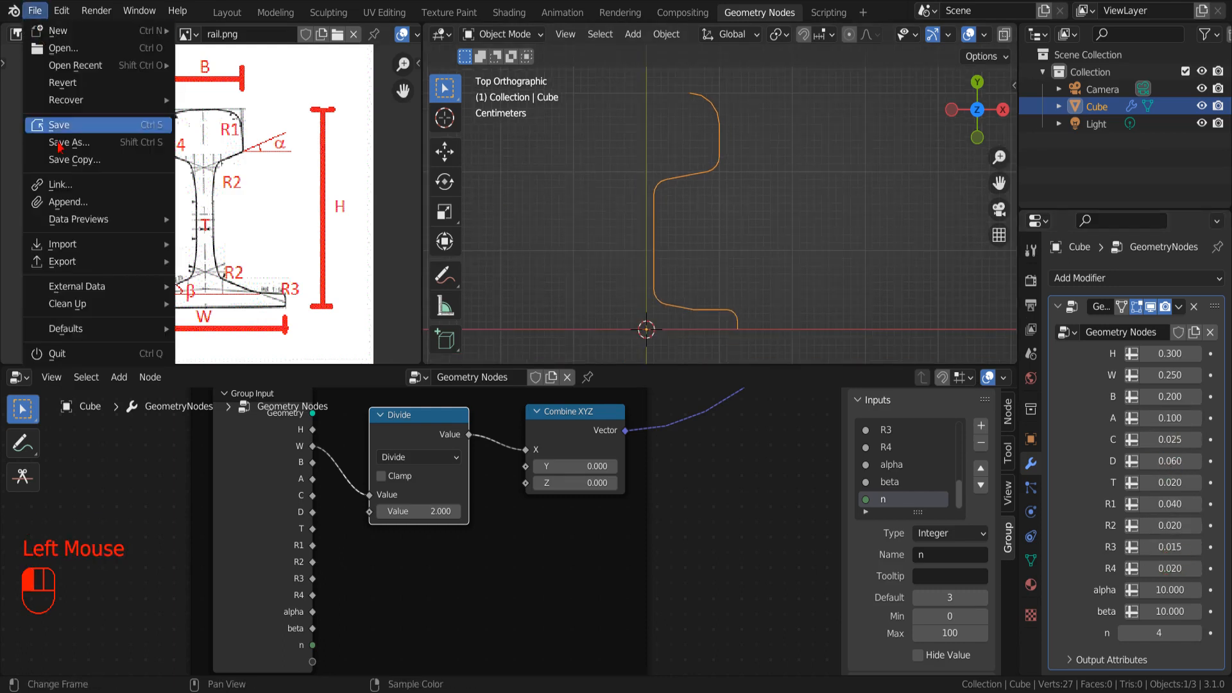
left_click(69, 121)
- Move the Group Output node well away from Set Position to make room for more nodes
scroll(488, 546, "down", 13)
middle_click_drag(487, 546, 534, 557)
scroll(535, 557, "up", 3)
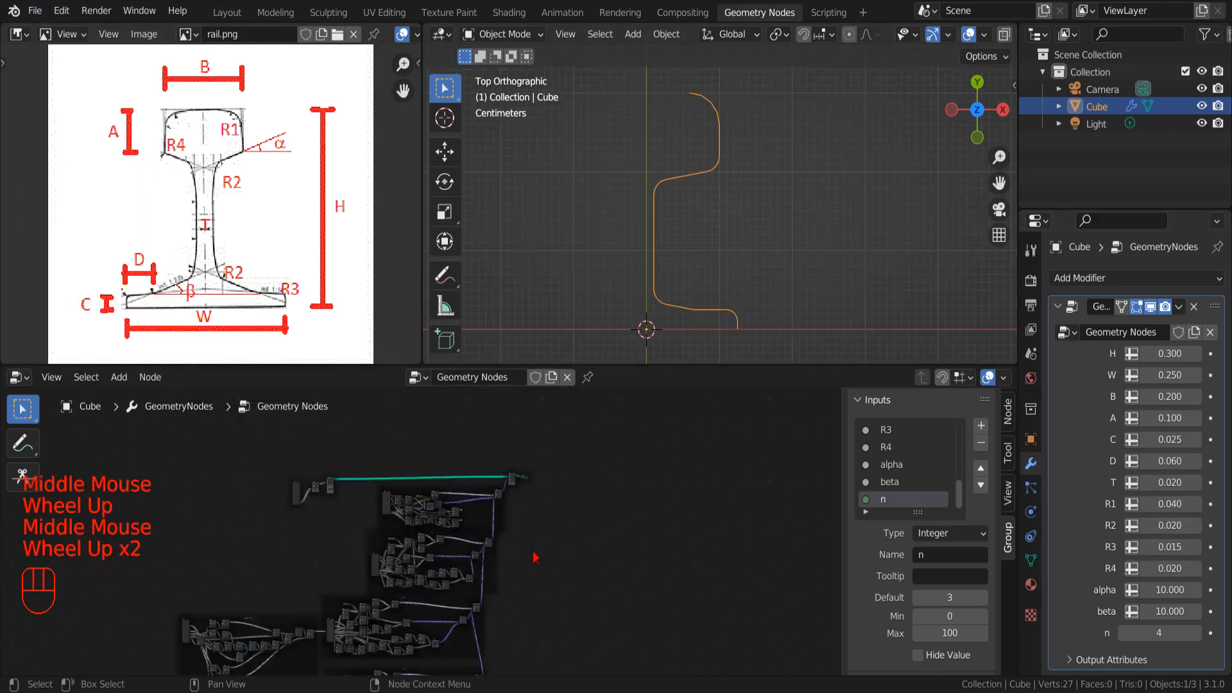
scroll(534, 557, "up", 12)
middle_click_drag(520, 500, 440, 597)
scroll(440, 597, "down", 4)
middle_click_drag(577, 581, 437, 571)
left_click_drag(417, 519, 724, 528)
left_click(226, 513)
key("n")
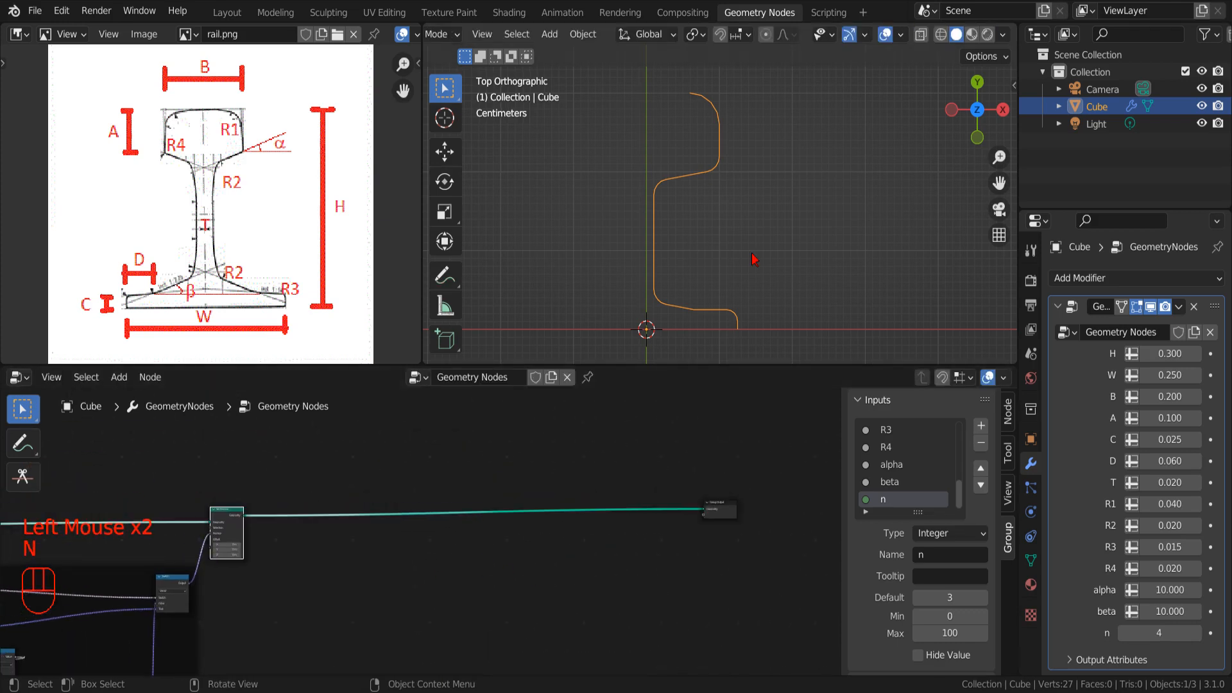
- Append the Mirror node group from the NodeTree data of mirror.blend
left_click(35, 11)
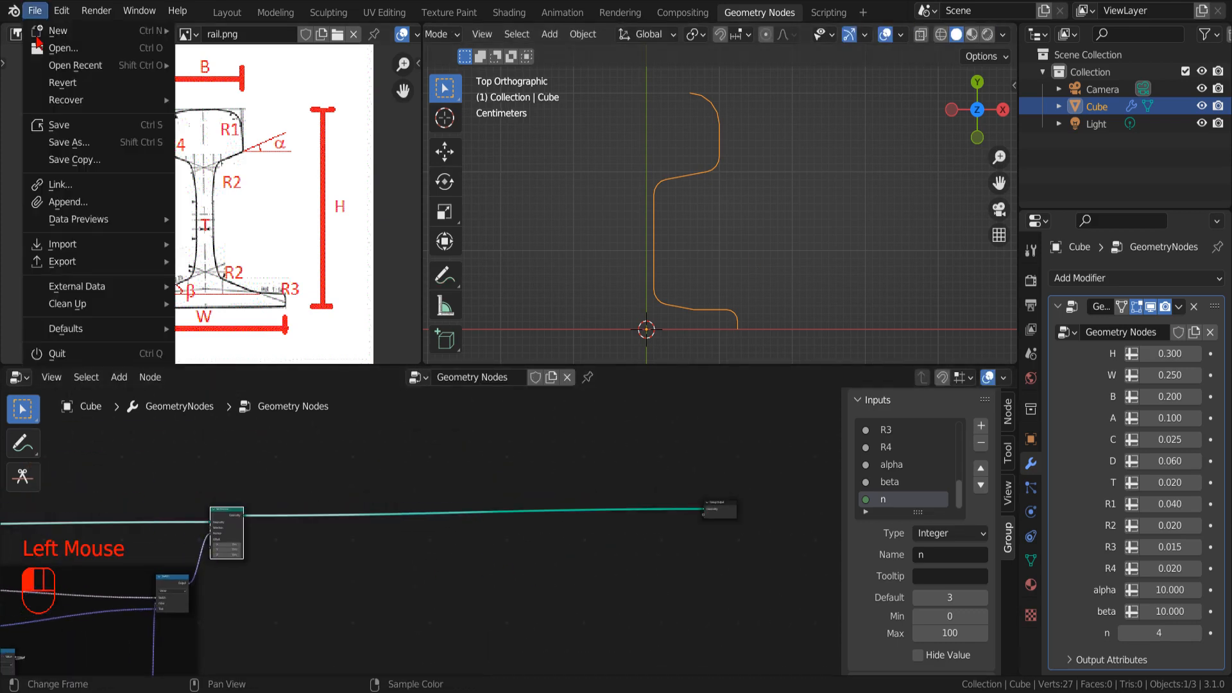
left_click(64, 202)
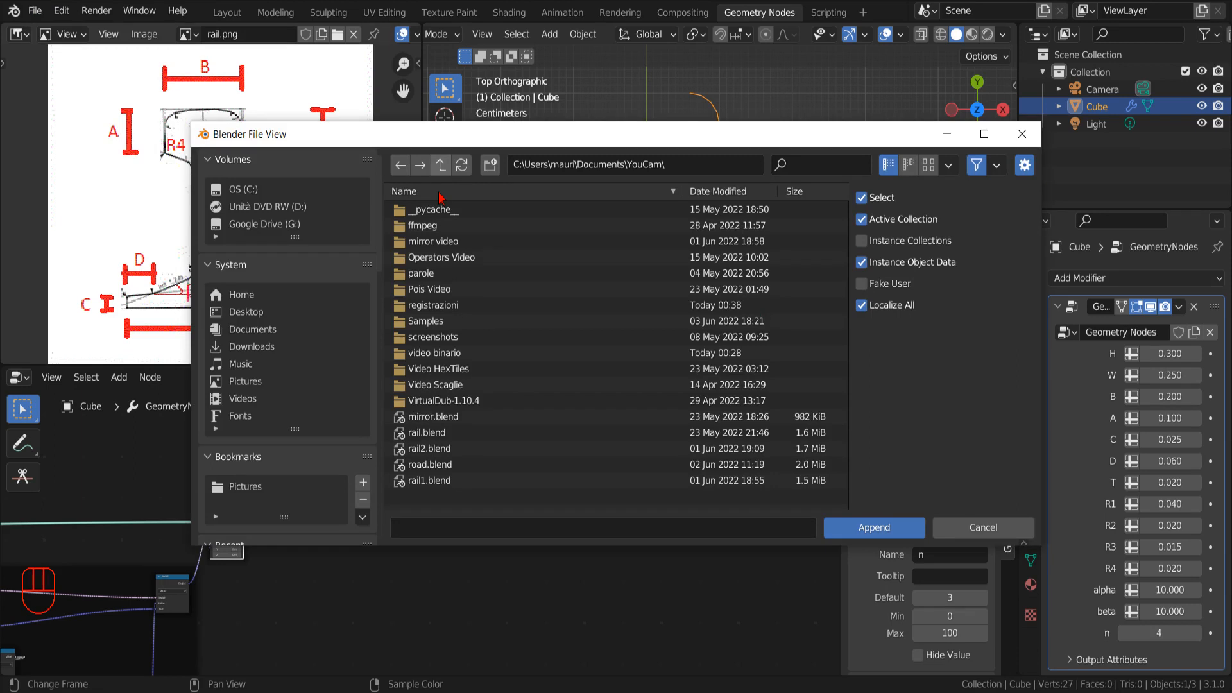
left_click(433, 418)
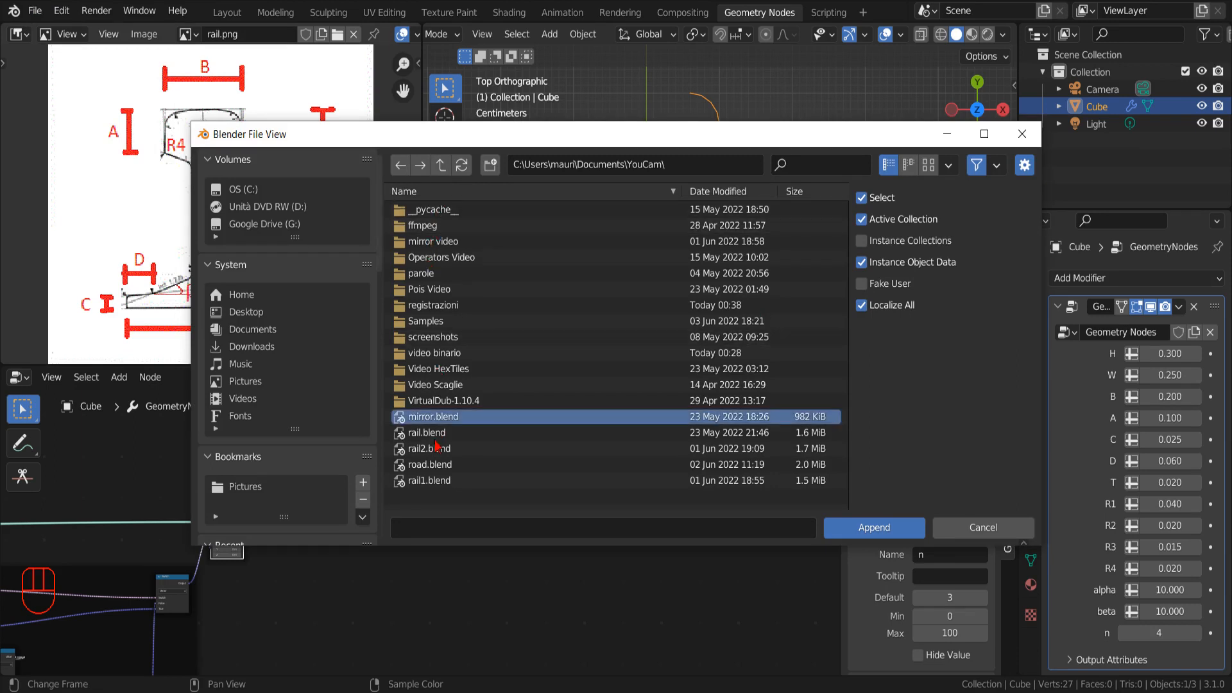
left_click(841, 527)
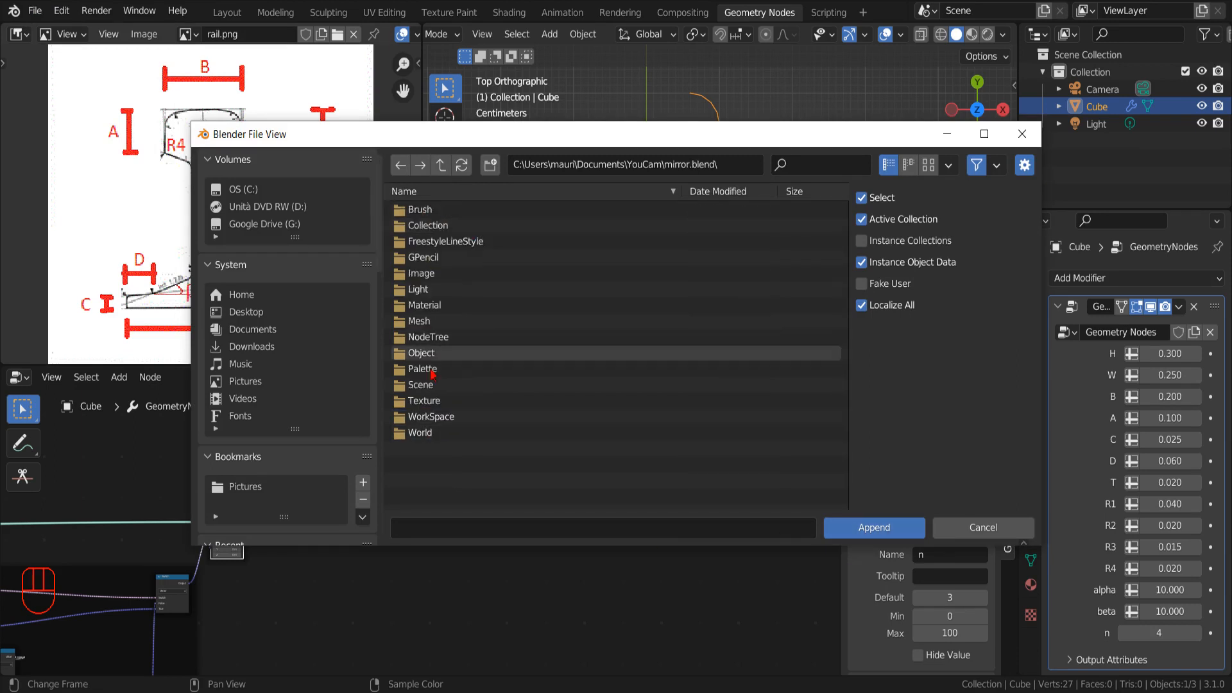
left_click(428, 337)
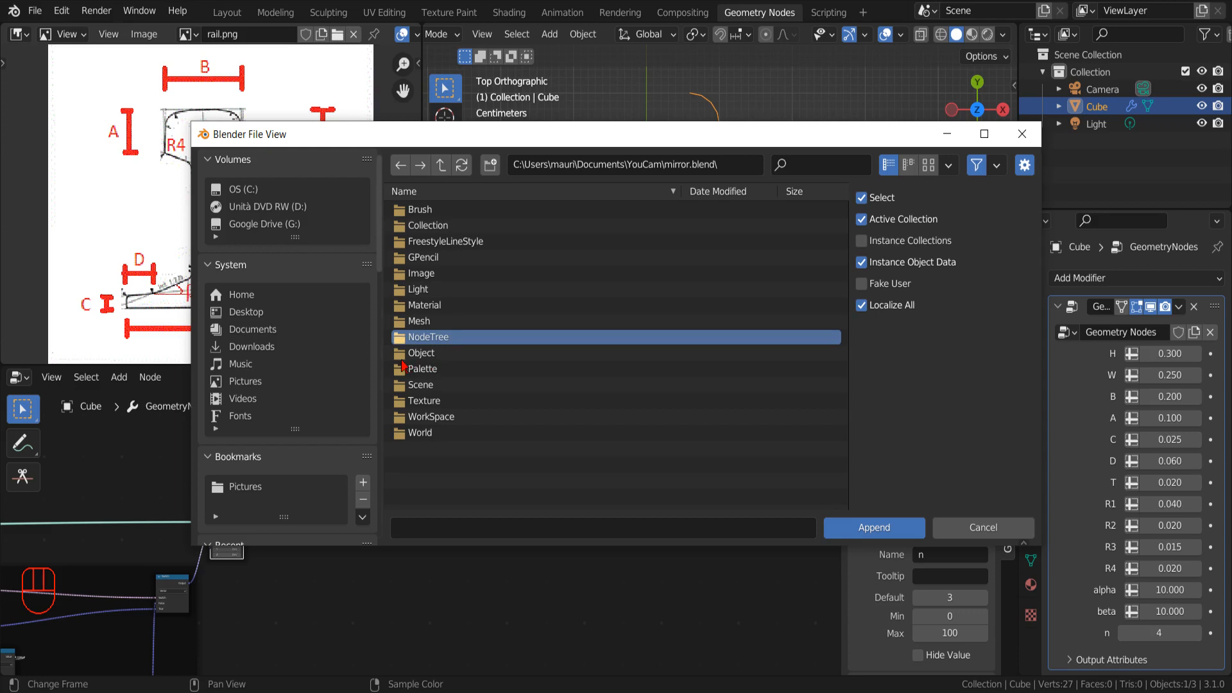
key("Return")
left_click(415, 226)
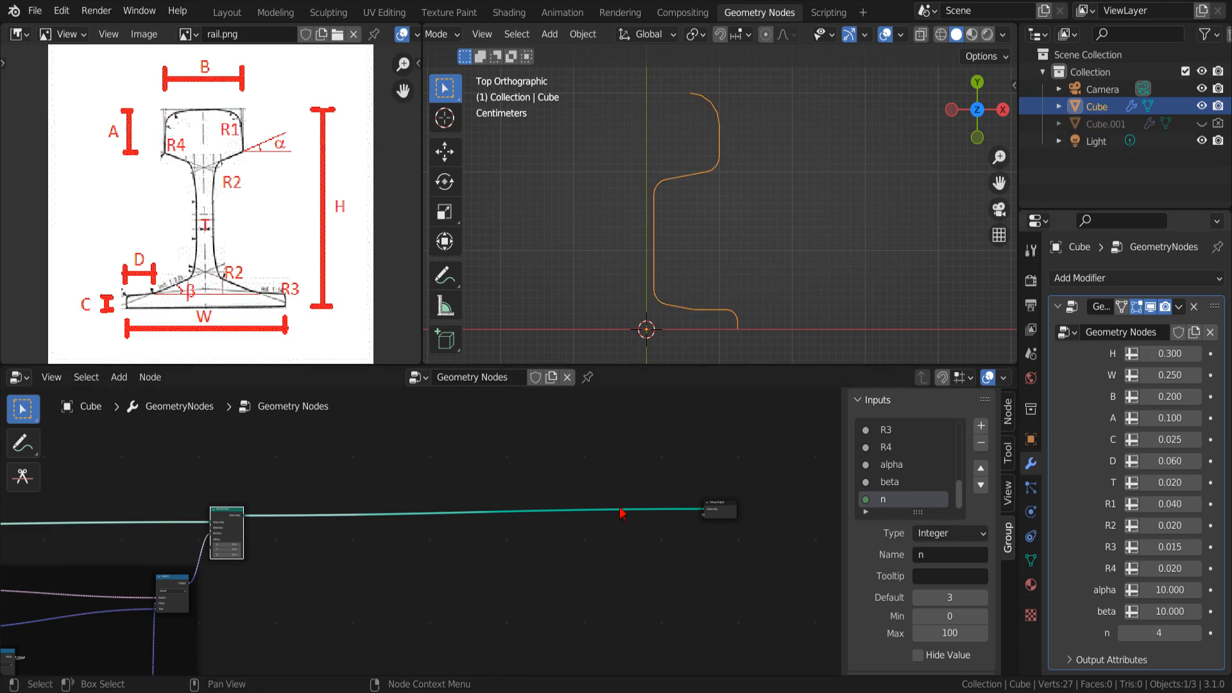
- Insert the Mirror node group on the link between Set Position and Group Output
left_click(118, 377)
mouse_move(193, 37)
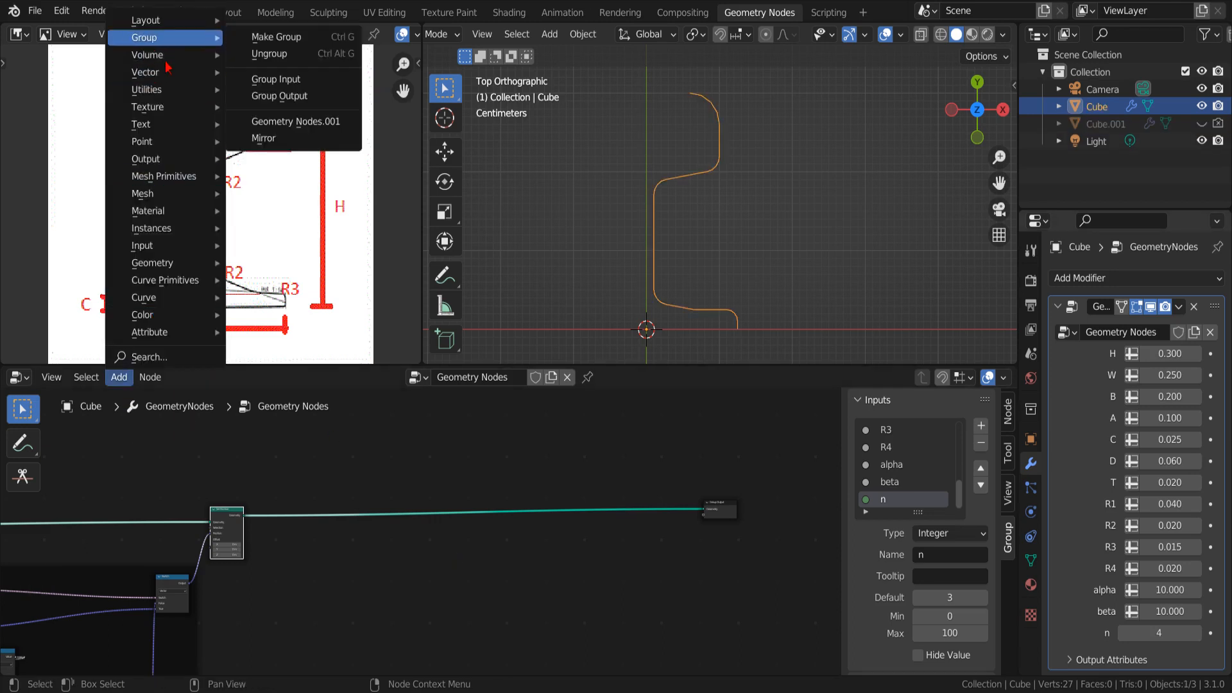
left_click(263, 138)
left_click(510, 516)
scroll(631, 550, "up", 3)
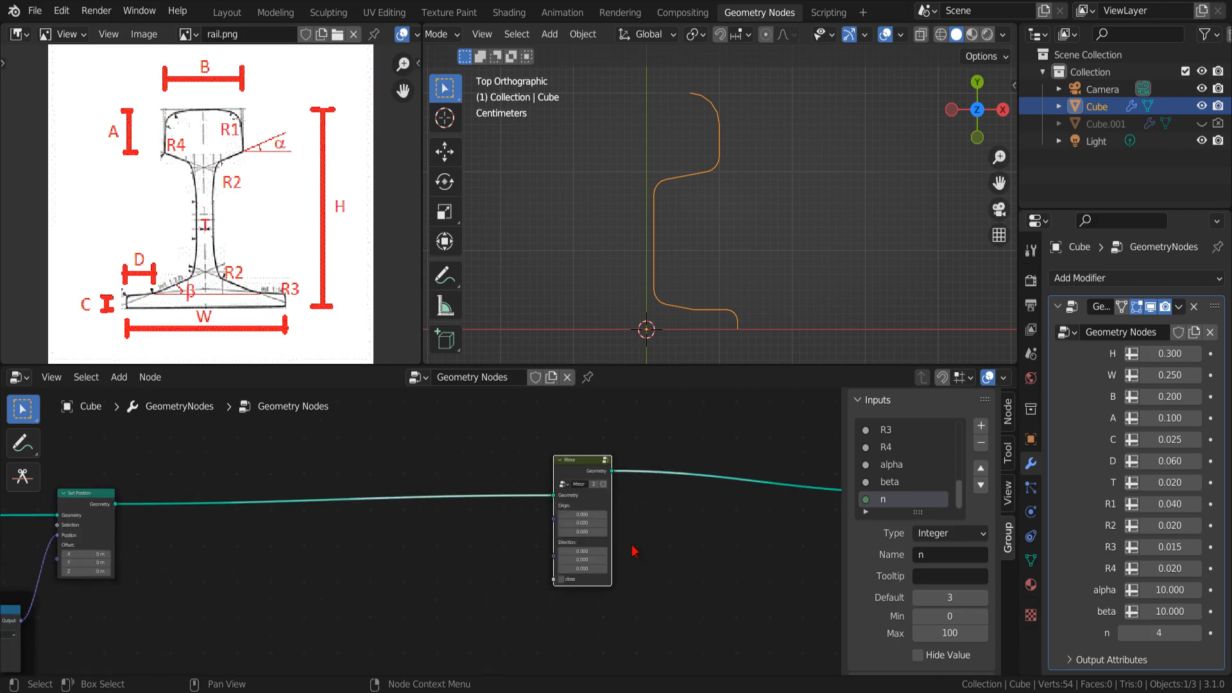
- Set the Mirror node's Direction X to 1 and enable its close option
scroll(616, 560, "up", 3)
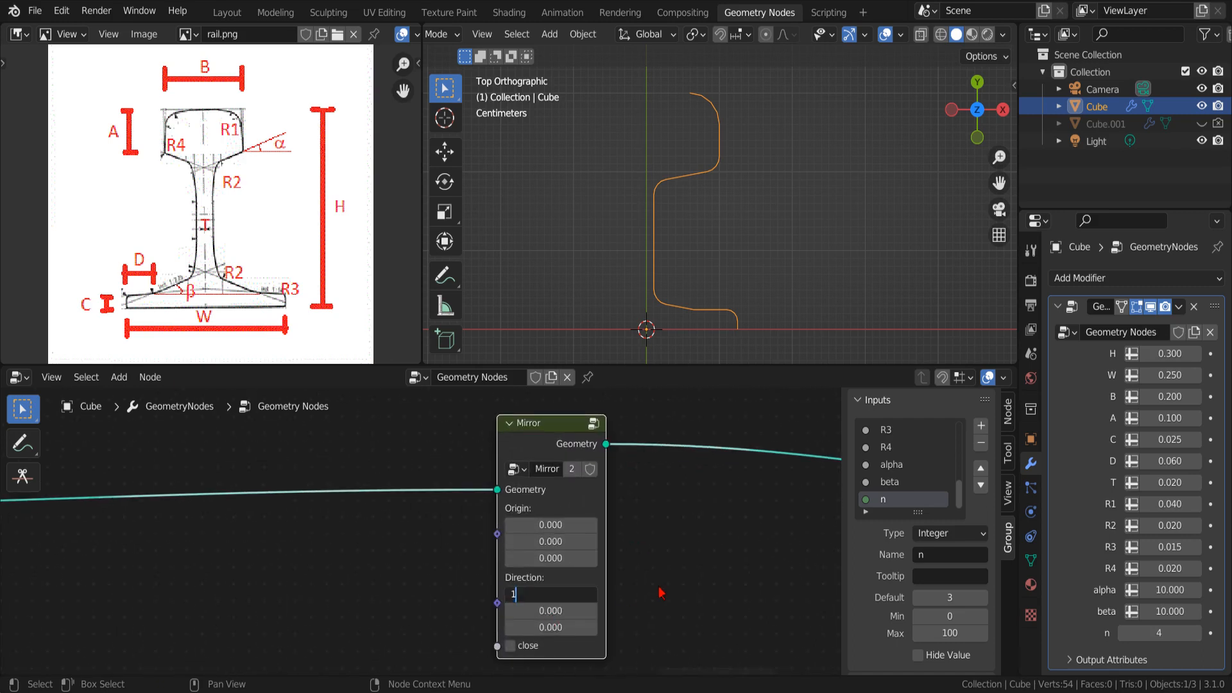
scroll(656, 570, "down", 1)
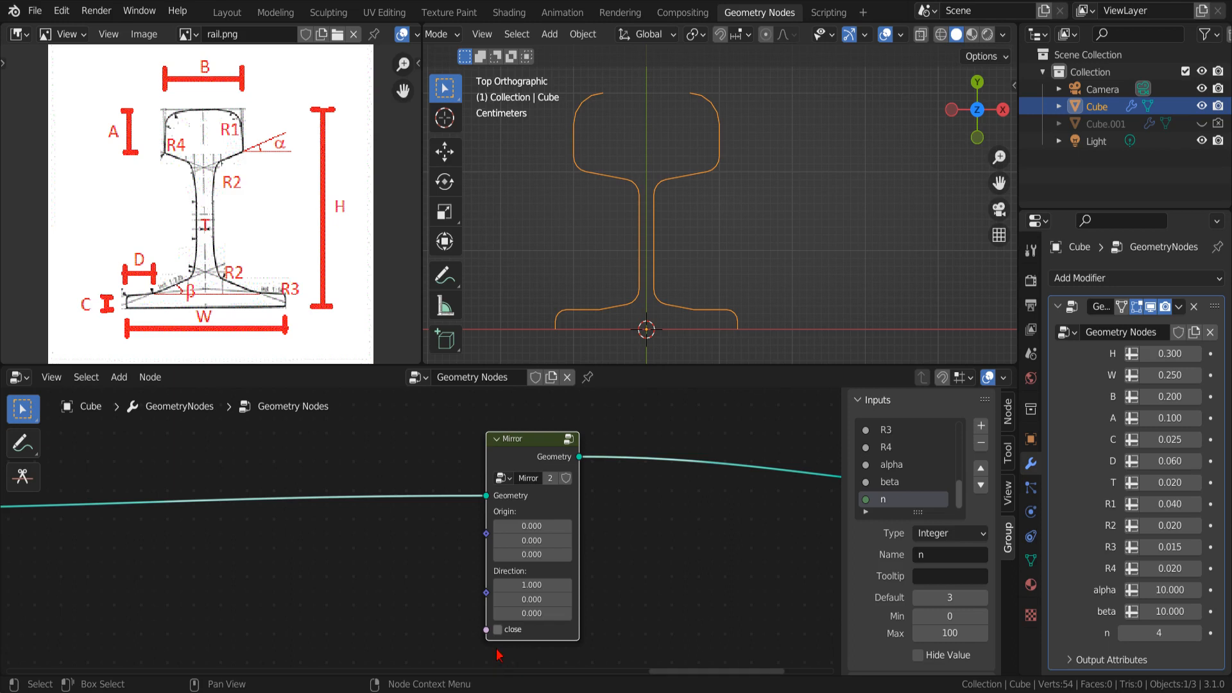
left_click(498, 629)
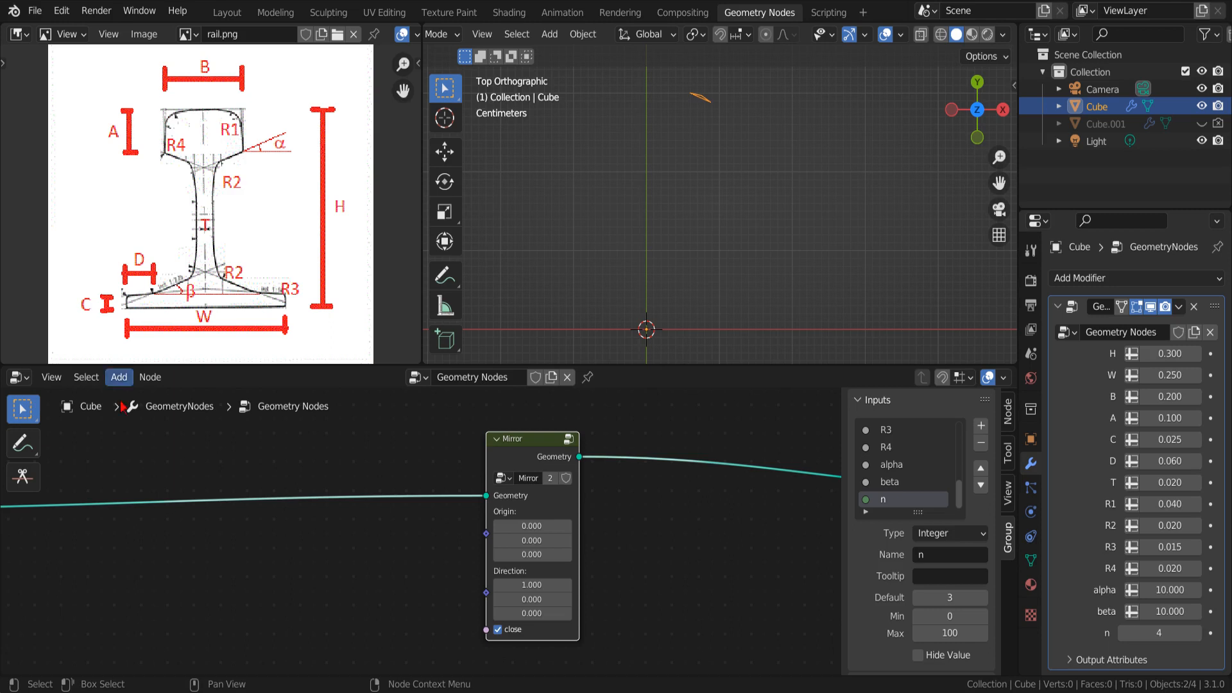
- Insert a Mesh to Curve node on the link before the Mirror node
left_click(119, 379)
mouse_move(144, 194)
left_click(276, 261)
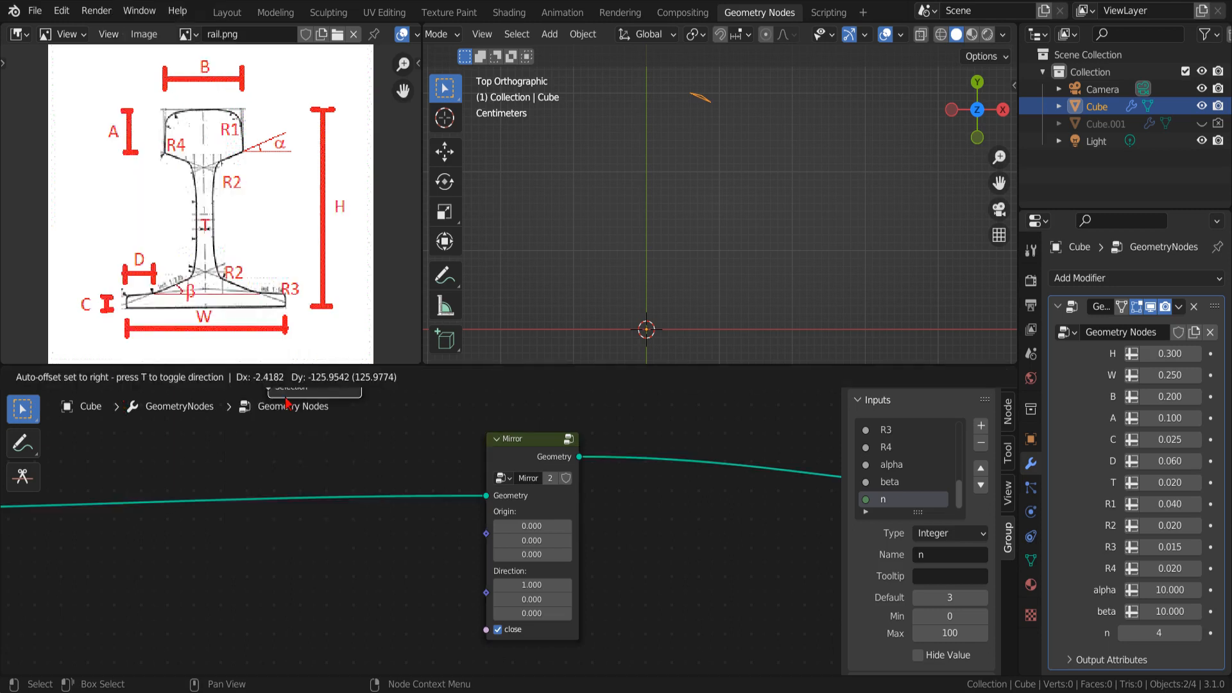
left_click(305, 489)
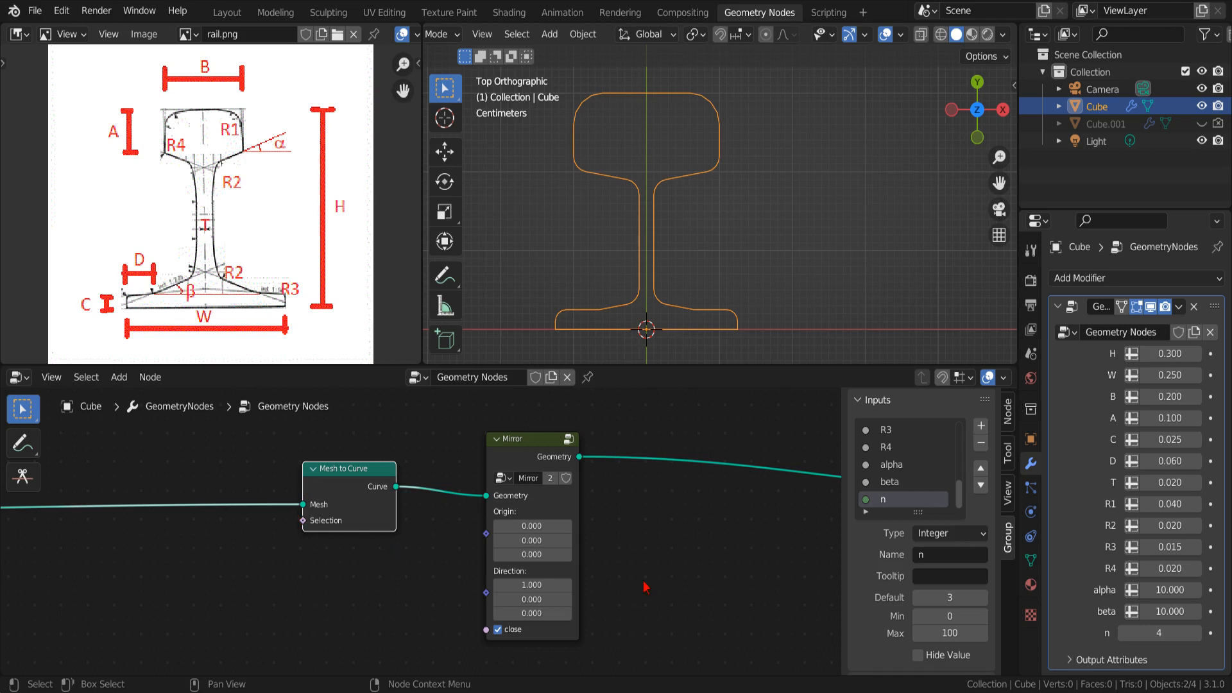
- Insert a Fill Curve node between the Mirror node and Group Output
scroll(642, 582, "down", 2)
middle_click_drag(630, 532, 373, 530)
left_click(119, 378)
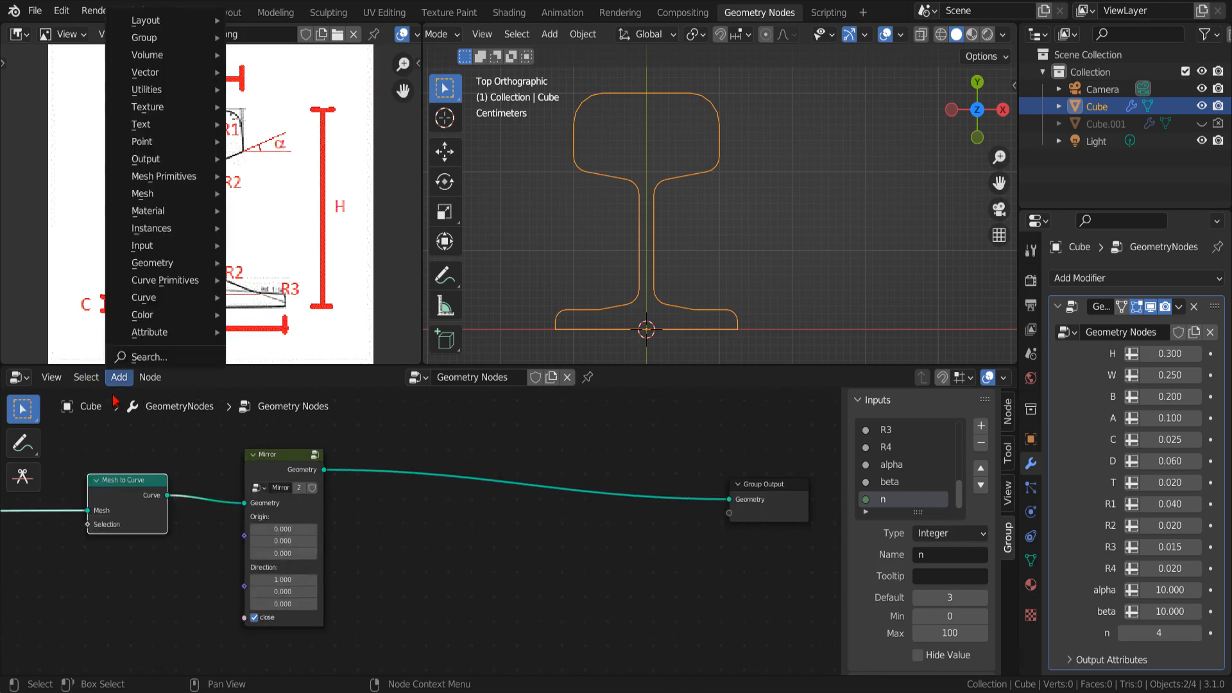
mouse_move(154, 297)
left_click(266, 348)
left_click(438, 439)
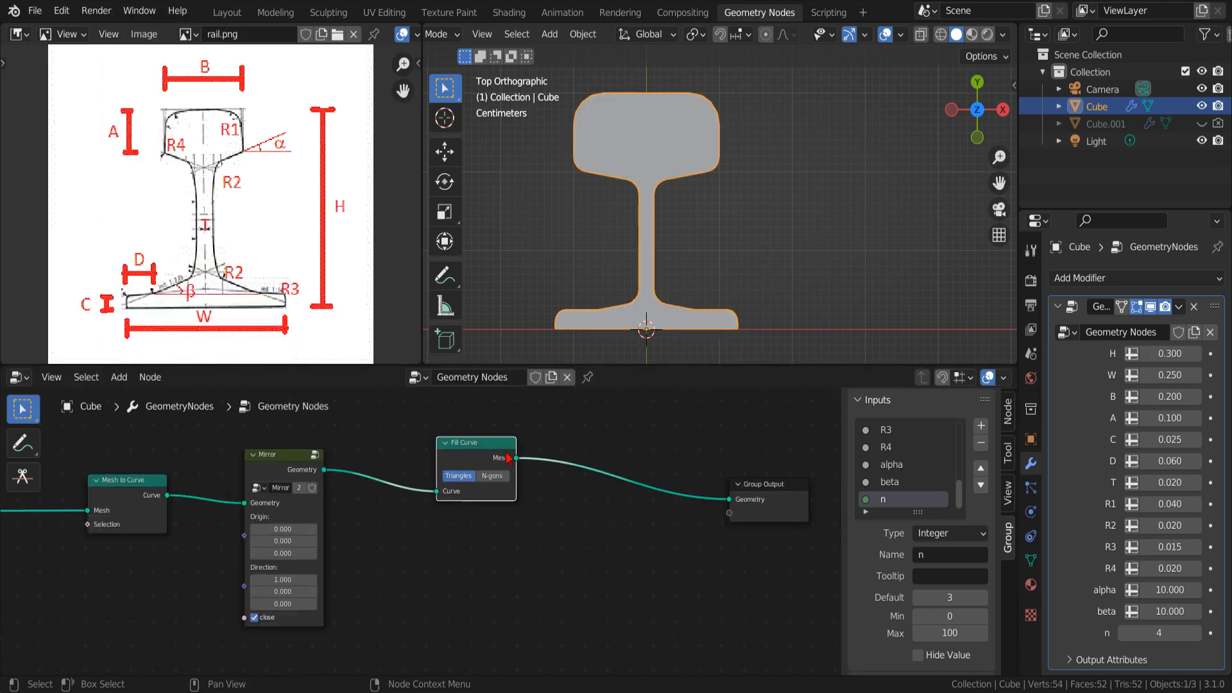
- Set the profile's W to 0.200 and A to 0.025 in the modifier
middle_click_drag(625, 302, 679, 289)
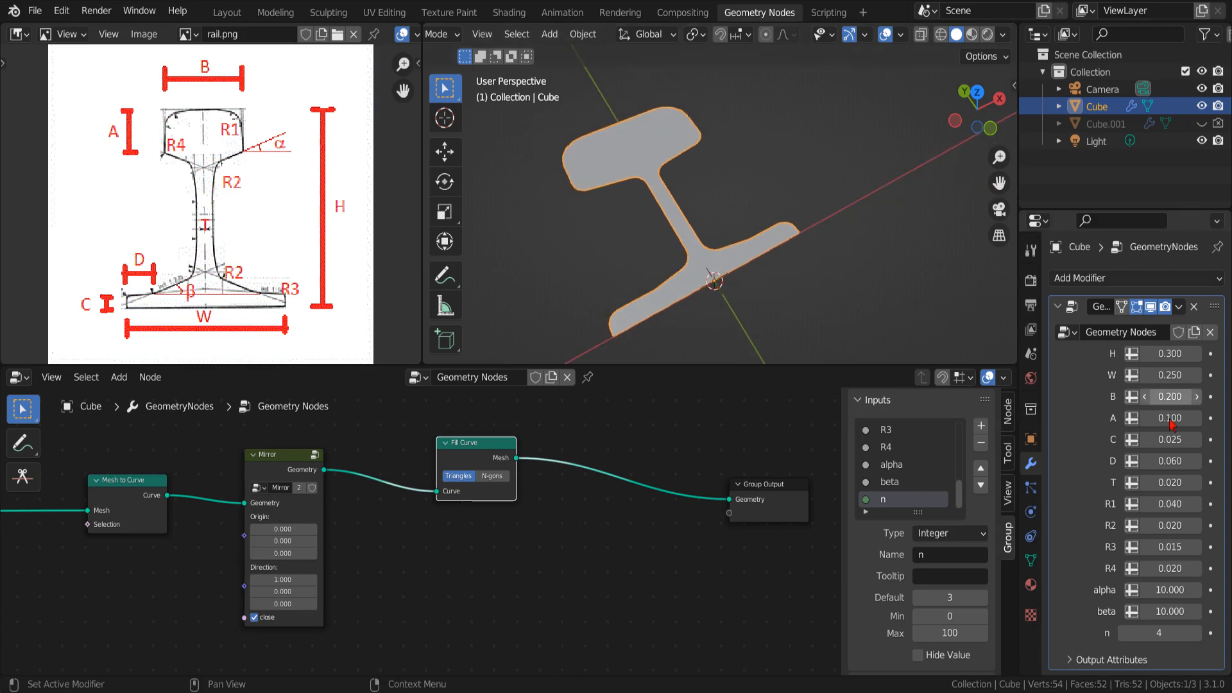
left_click(1170, 375)
type("0.2")
key("Return")
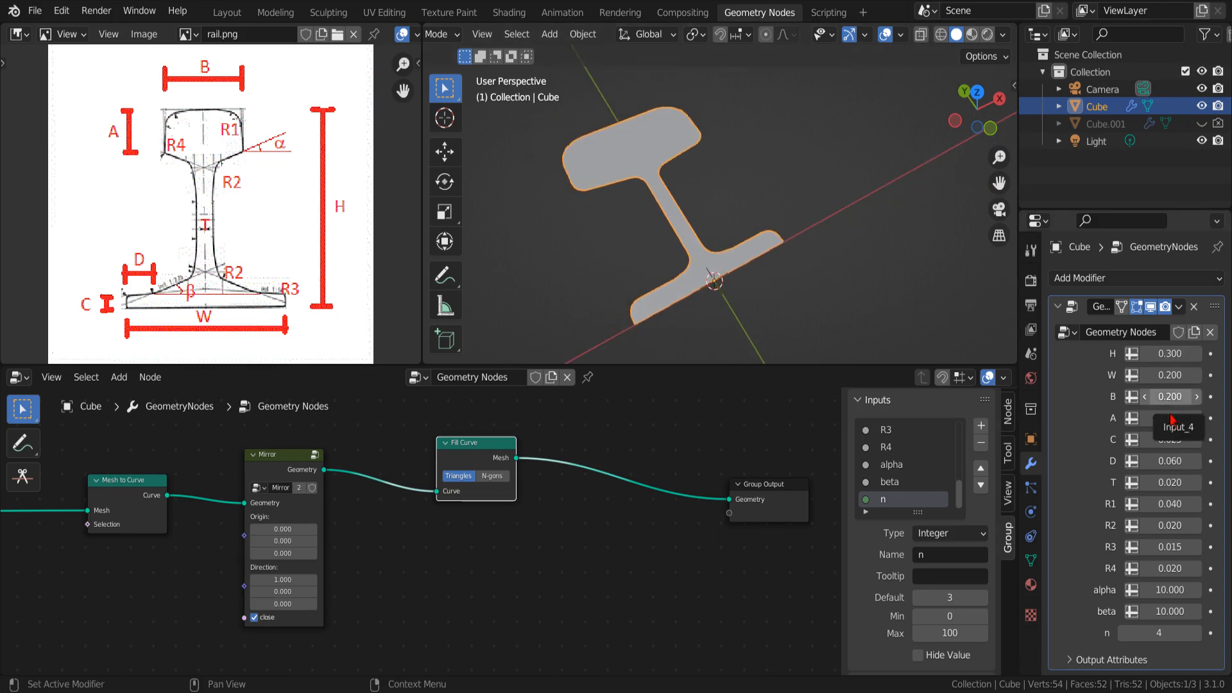
left_click(1166, 417)
type("0.1")
key("Return")
- Turn the profile into an I-beam by setting R4 to 0.015 and D, R1, alpha and beta to 0
left_click(1170, 569)
type("0")
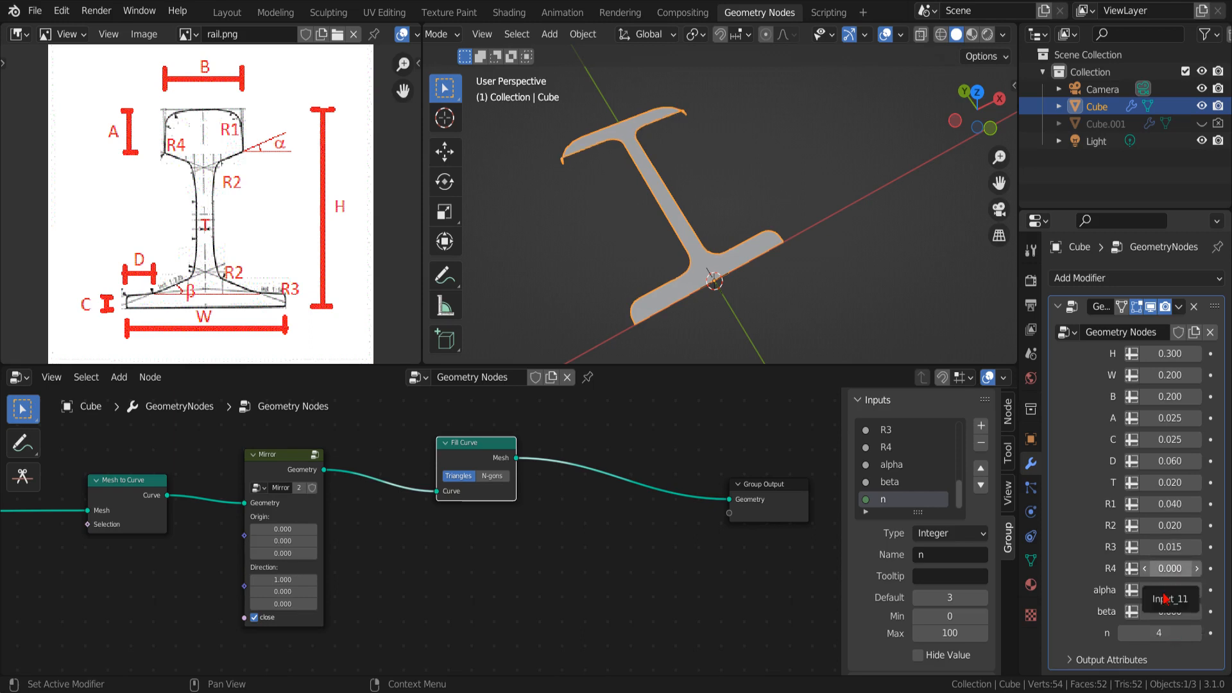
left_click(1167, 504)
type("0")
key("Return")
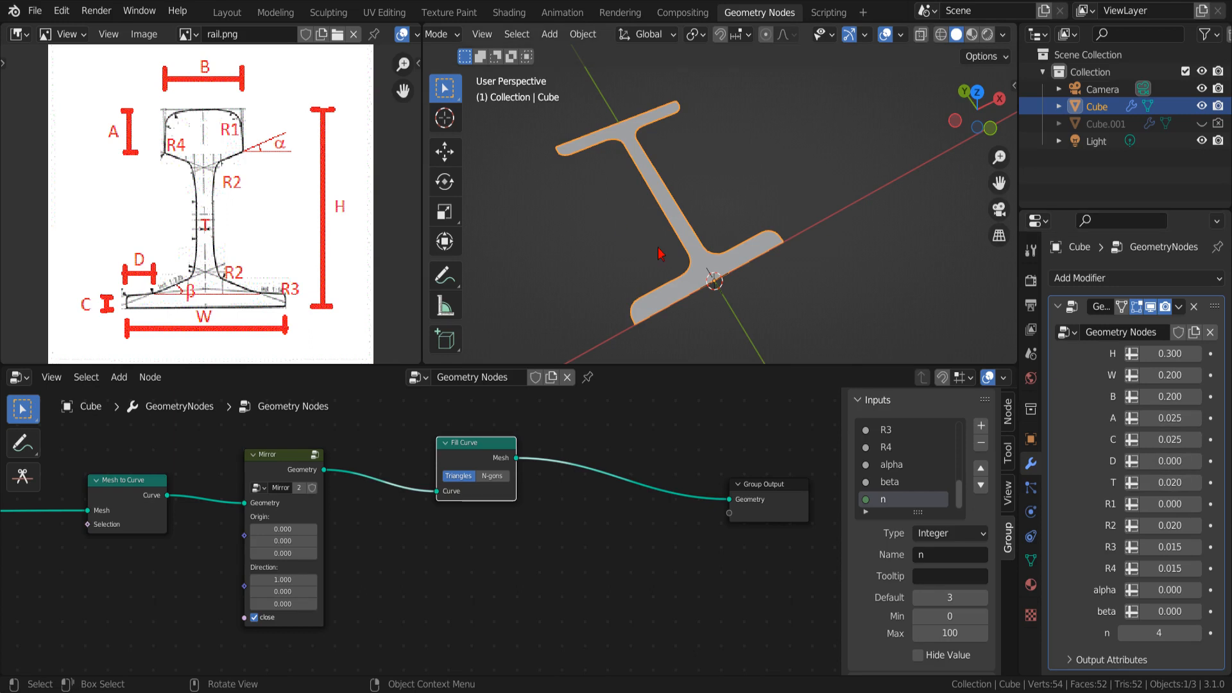
middle_click_drag(753, 245, 708, 217)
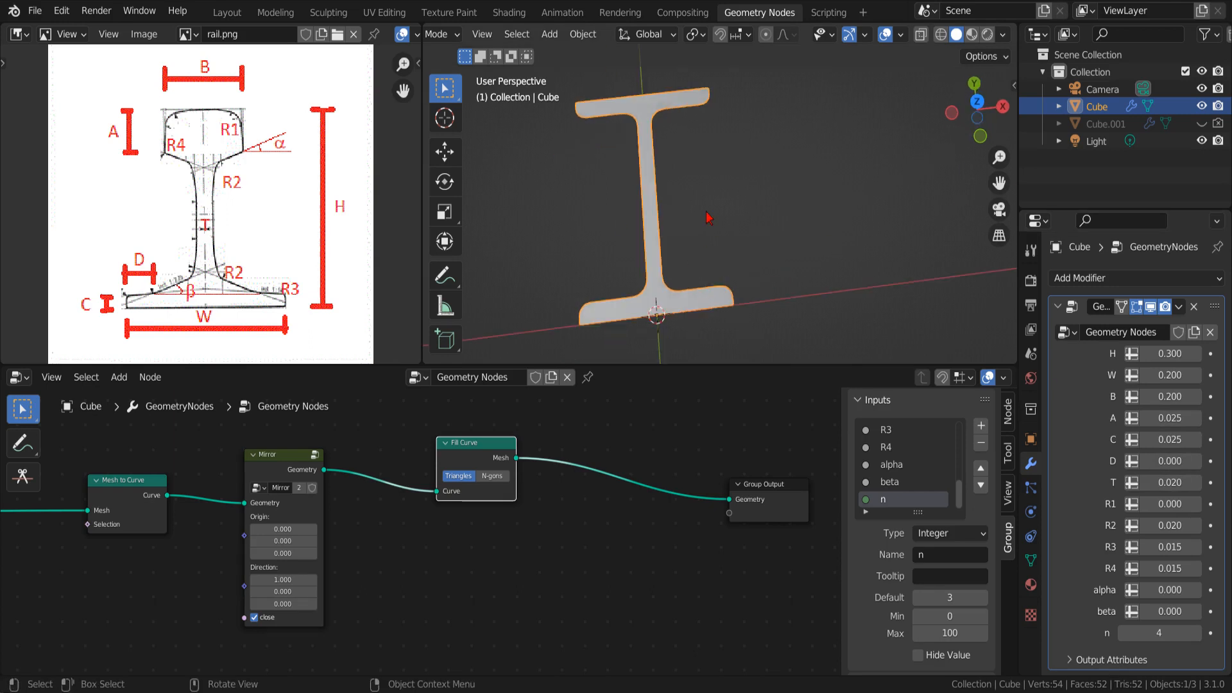
- Insert a Curve to Mesh node before Group Output and move its incoming link to the Profile Curve input
left_click(119, 377)
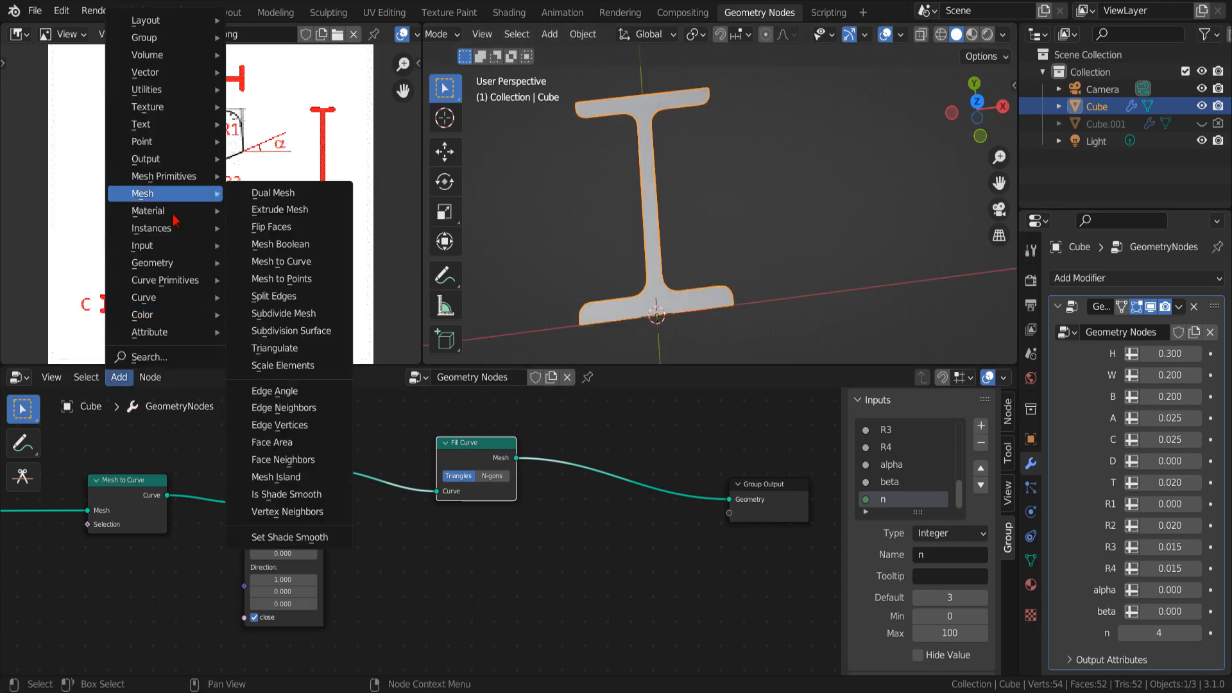
mouse_move(148, 324)
left_click(437, 465)
left_click(599, 475)
mouse_move(599, 483)
left_mouse_down()
mouse_move(603, 521)
mouse_move(599, 498)
left_mouse_up()
scroll(603, 521, "down", 5)
middle_click_drag(602, 522, 603, 638)
- Add a Curve Line node and connect it to the Curve input of Curve to Mesh
left_click(118, 376)
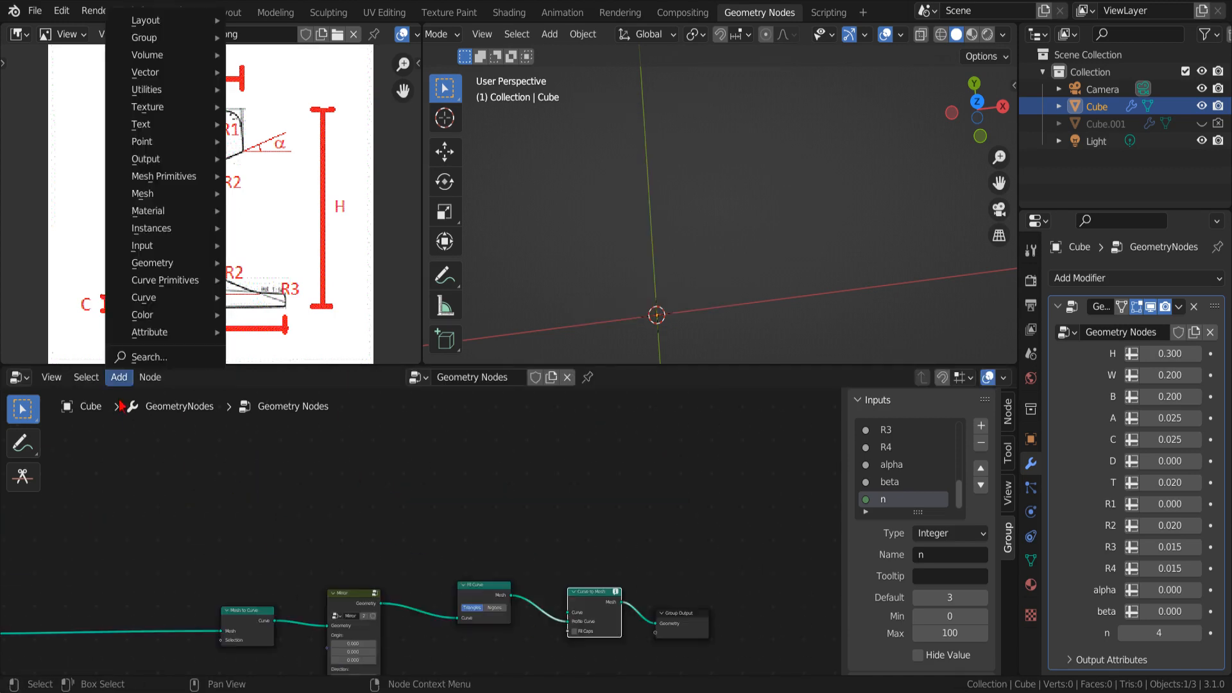
mouse_move(165, 279)
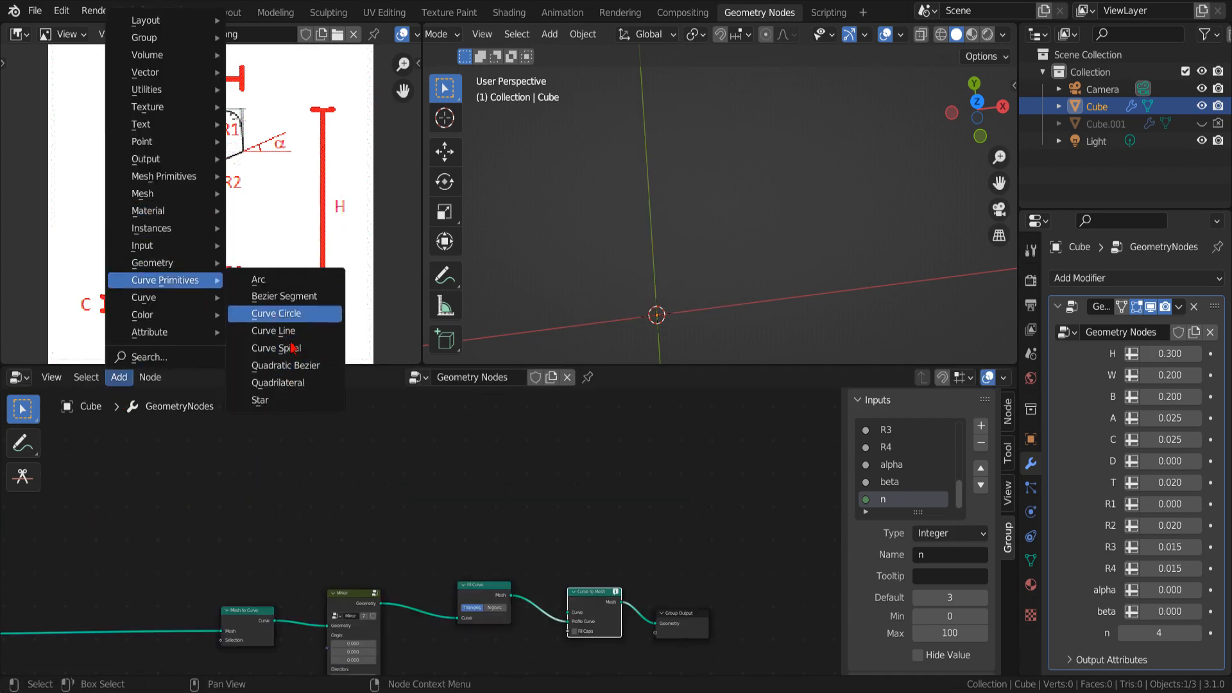
left_click(273, 331)
left_click(457, 499)
left_click_drag(460, 463, 568, 614)
scroll(743, 268, "up", 9)
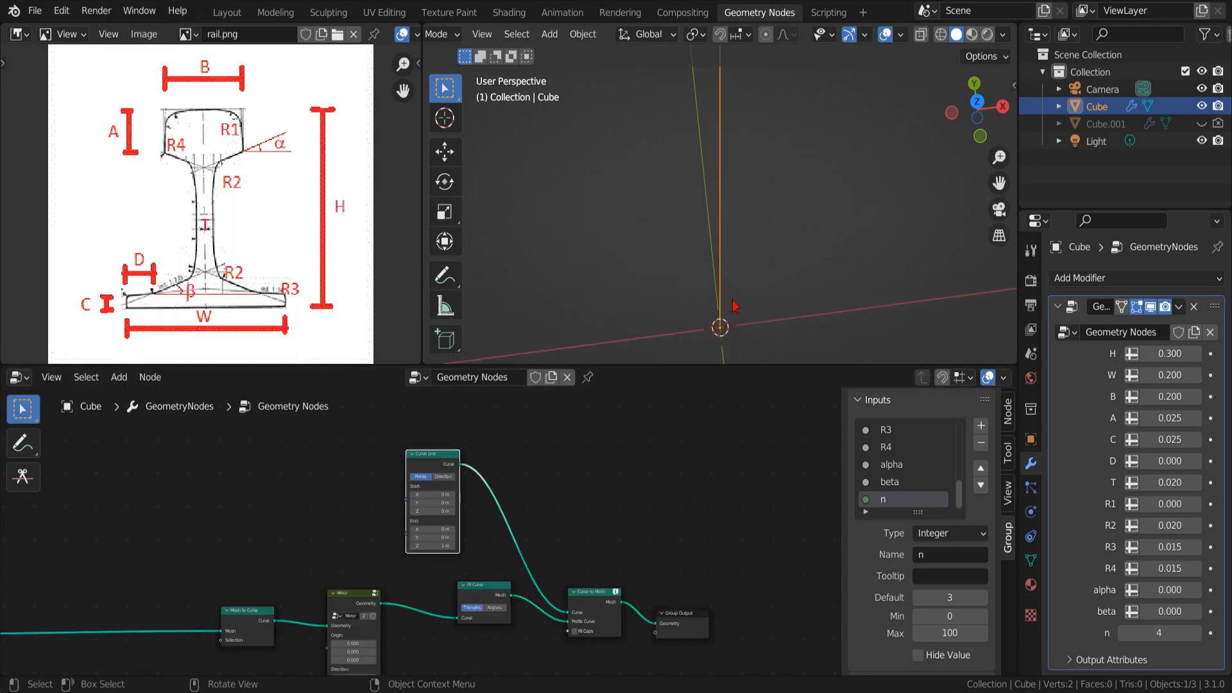
- Connect the Mirror output directly to Curve to Mesh's Profile Curve and delete the Fill Curve node
scroll(743, 268, "down", 3)
scroll(359, 616, "up", 4)
middle_click_drag(360, 617, 452, 506)
left_click_drag(428, 524, 682, 549)
left_click(591, 544)
key("x")
scroll(803, 248, "down", 5)
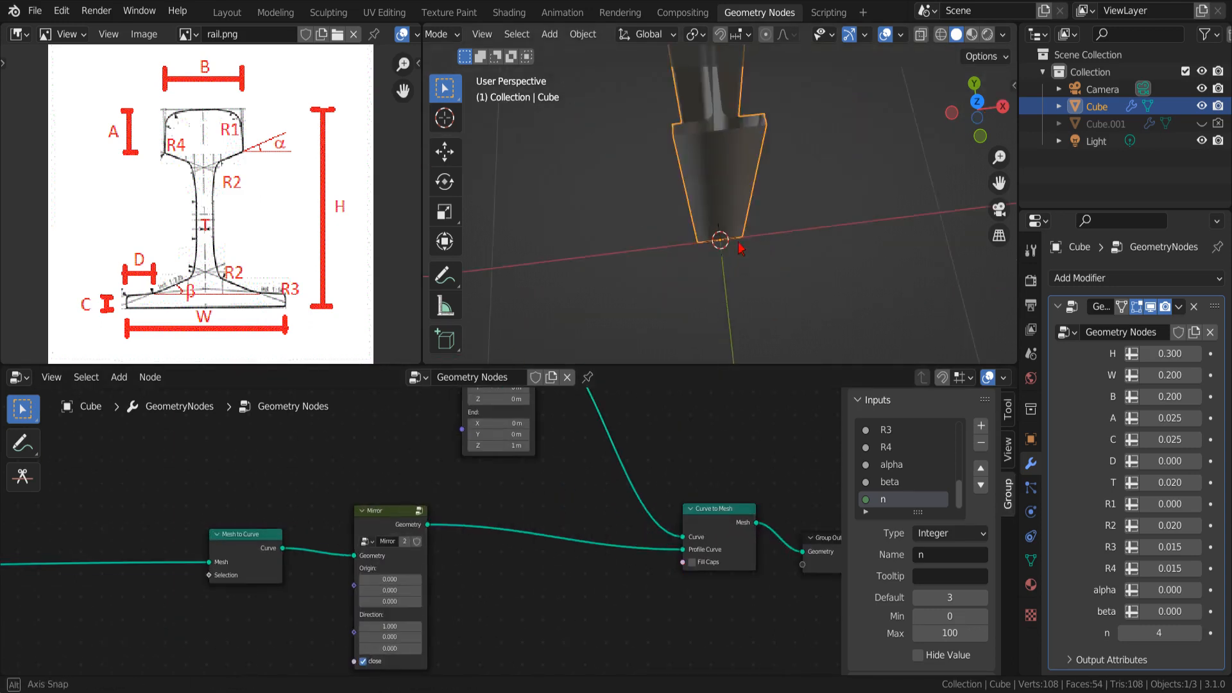
- Enable Fill Caps on the Curve to Mesh node and inspect the extruded beam from another angle
middle_click_drag(847, 248, 718, 257)
left_click(691, 562)
scroll(798, 248, "up", 3)
scroll(798, 248, "down", 3)
middle_click_drag(798, 248, 759, 263)
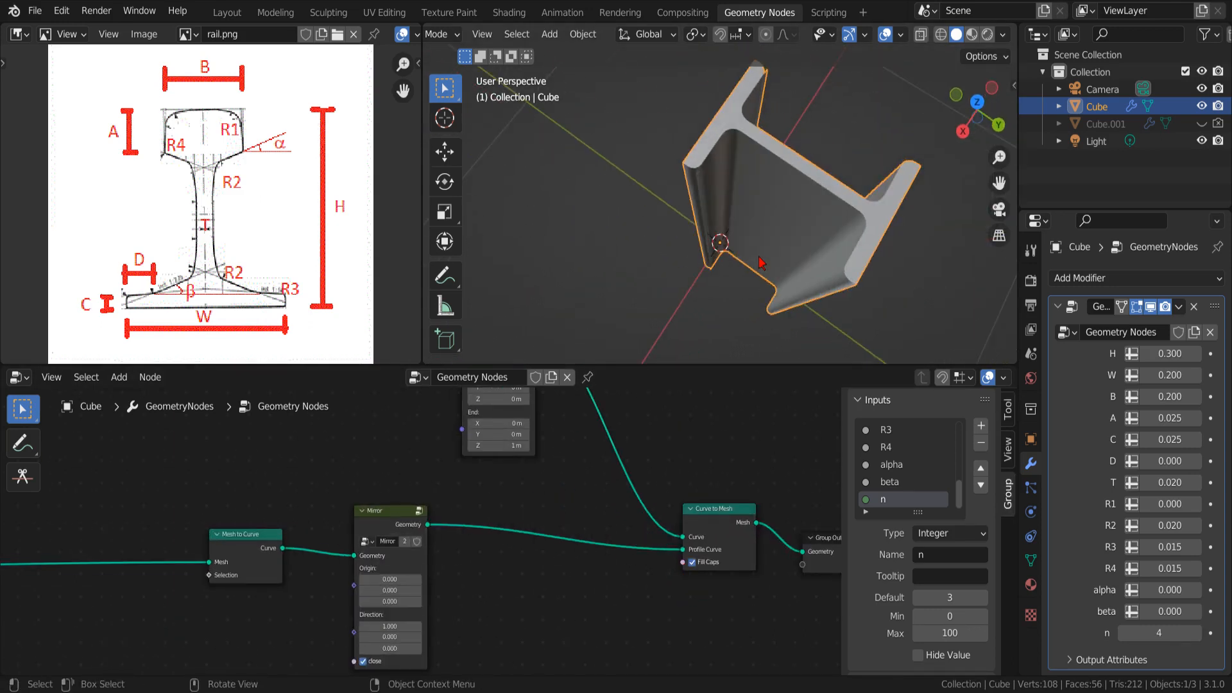